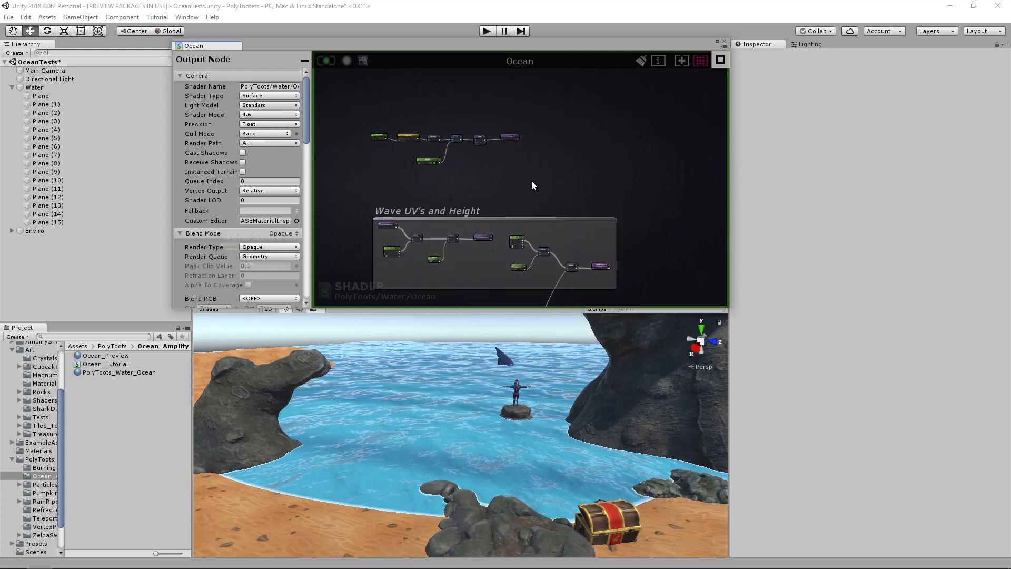
Group the edge distance nodes above the Wave UV's and Height group in a comment frame titled "Edge".
scroll(598, 206, "up", 3)
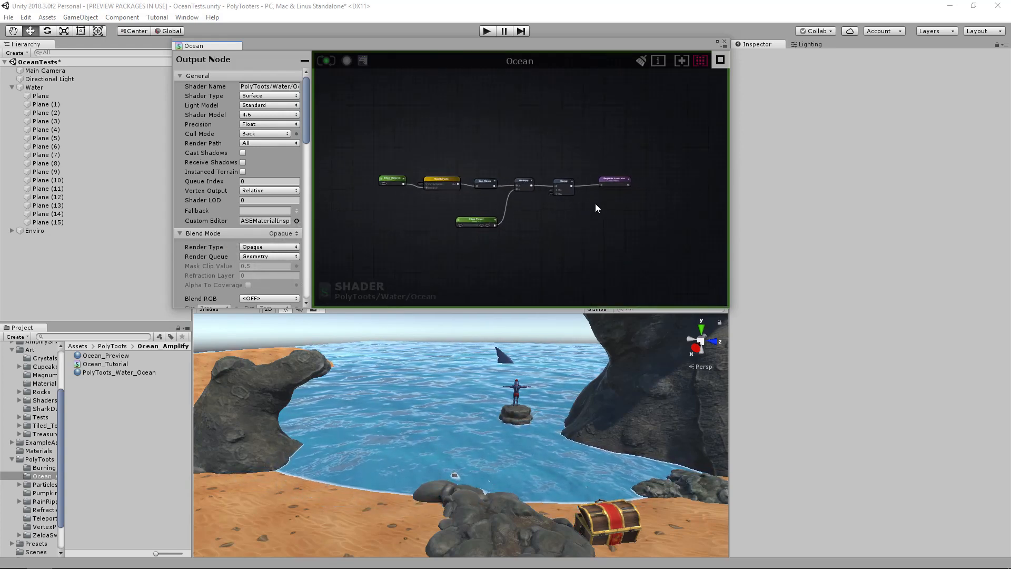
left_click_drag(666, 135, 351, 259)
left_click_drag(436, 361, 516, 395, "alt")
key("c")
left_click(402, 148)
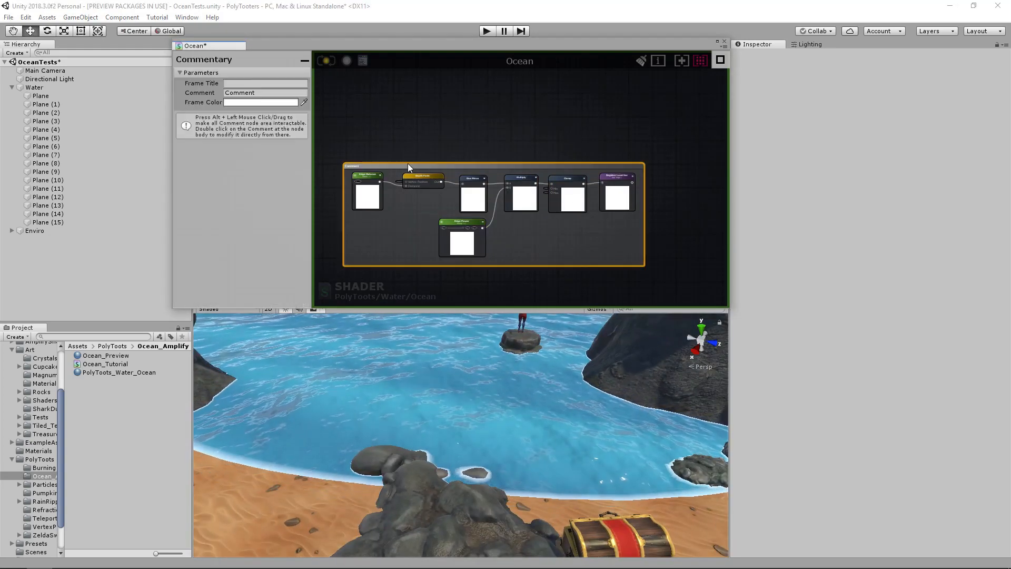
left_click(410, 164)
left_click(268, 83)
type("Edge")
left_click(440, 125)
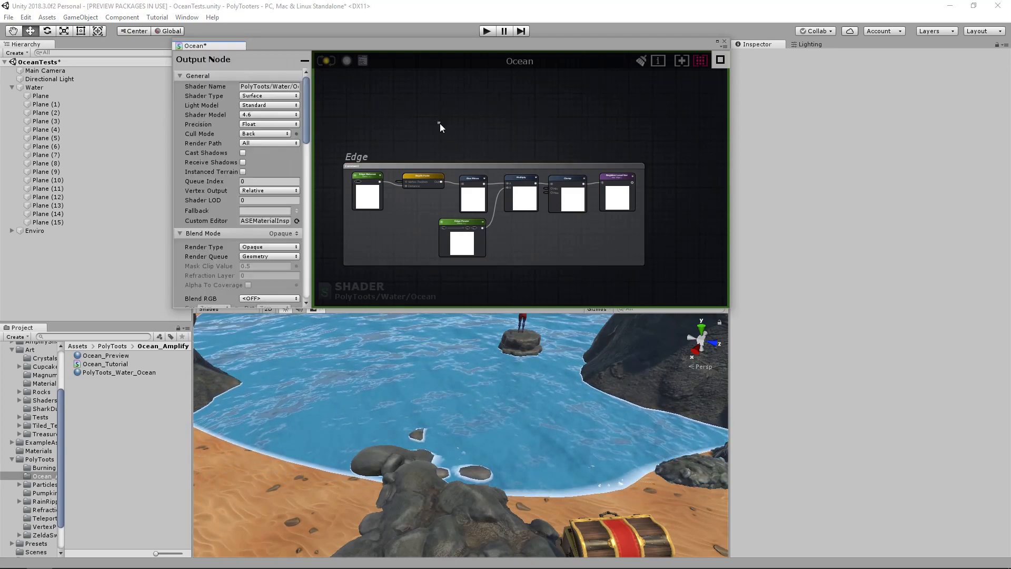
Set the Texture Sample 0 tiling of the PolyToots_Water_Ocean material to 2.3 in both X and Y.
middle_click_drag(591, 230, 485, 188)
scroll(505, 195, "down", 3)
middle_click_drag(599, 249, 555, 200)
right_click_drag(501, 392, 517, 373)
mouse_move(435, 406)
right_mouse_down()
mouse_move(393, 418)
mouse_move(395, 406)
mouse_move(437, 401)
right_mouse_up()
middle_click_drag(618, 250, 562, 249)
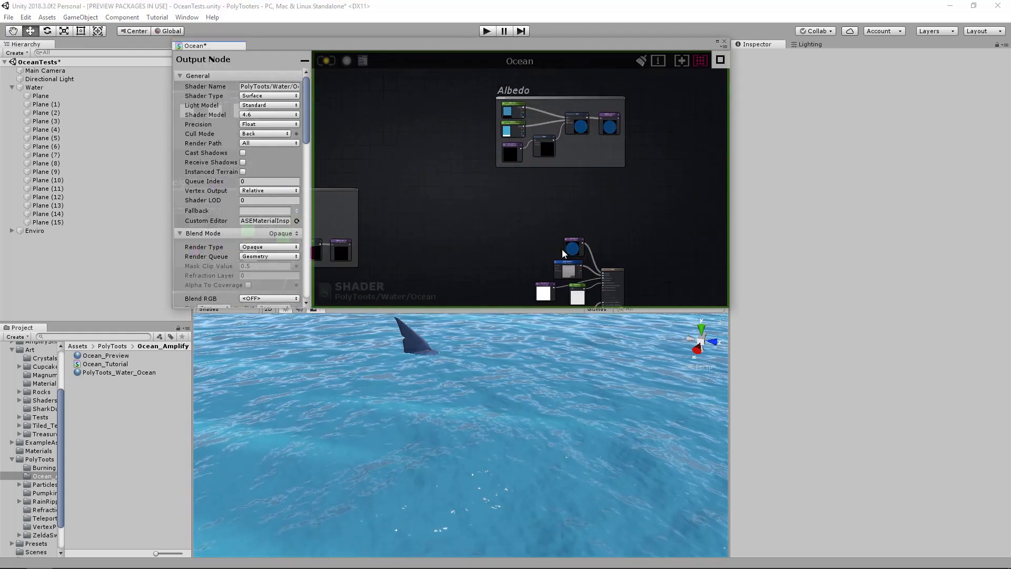
left_click(119, 372)
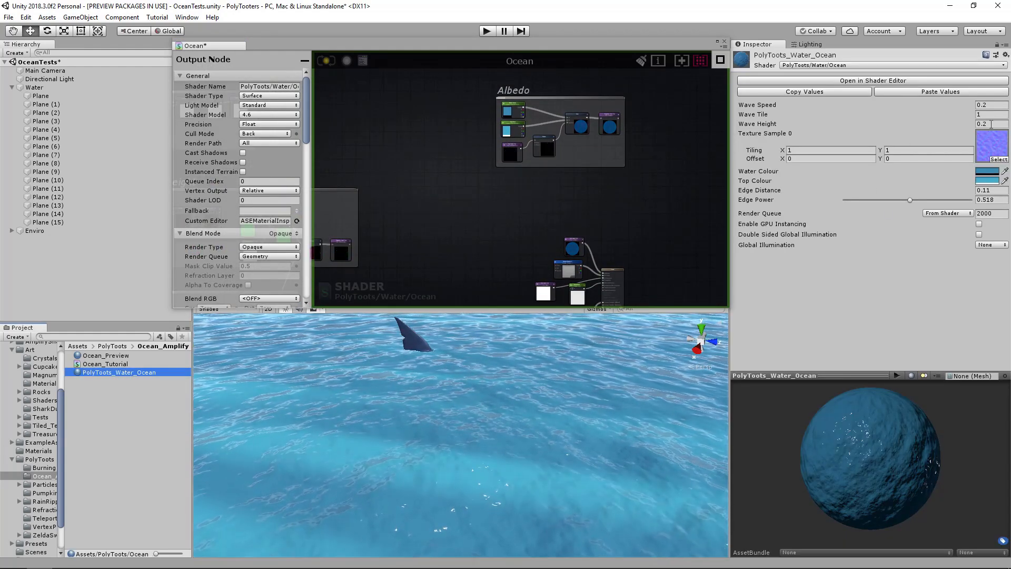
left_click(836, 151)
type("2.3")
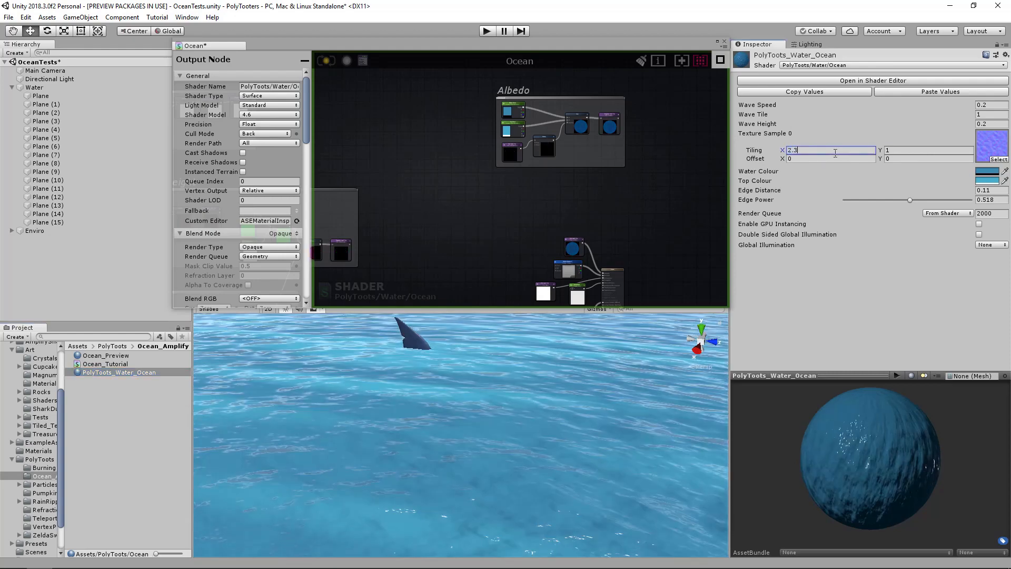
key("Tab")
type("2.3")
left_click(753, 198)
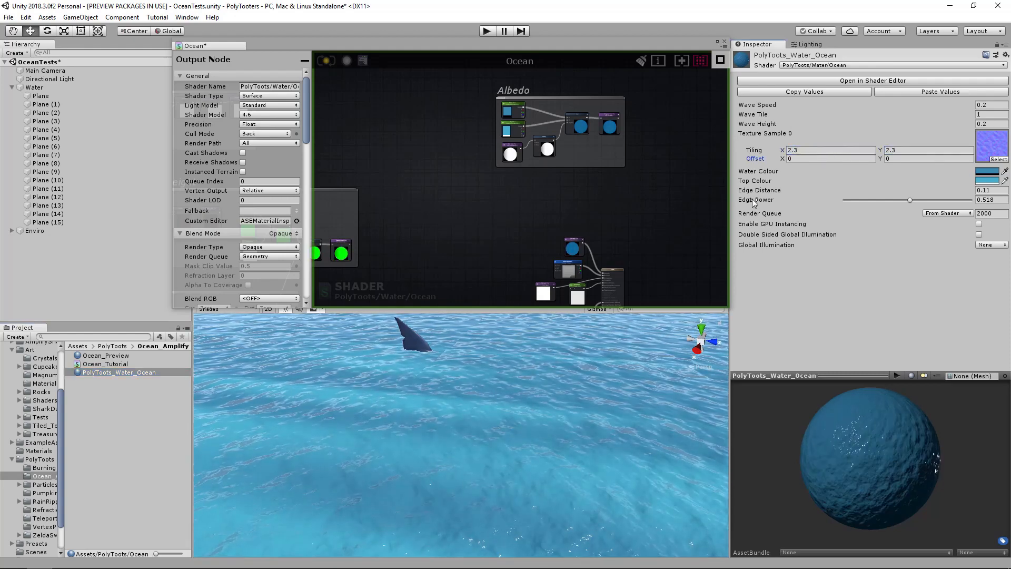
Examine the ocean surface around the shark fin in the scene from several angles to judge the normal map detail.
right_click_drag(609, 373, 584, 382)
left_click(584, 382)
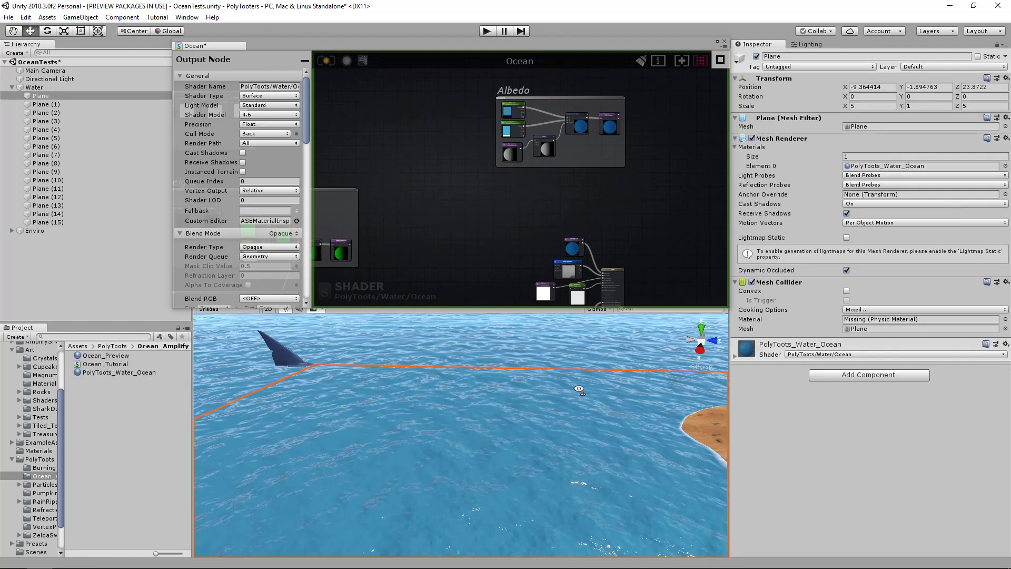
left_click_drag(578, 388, 332, 413, "alt")
left_click(352, 435)
right_click_drag(352, 435, 622, 422)
key("w")
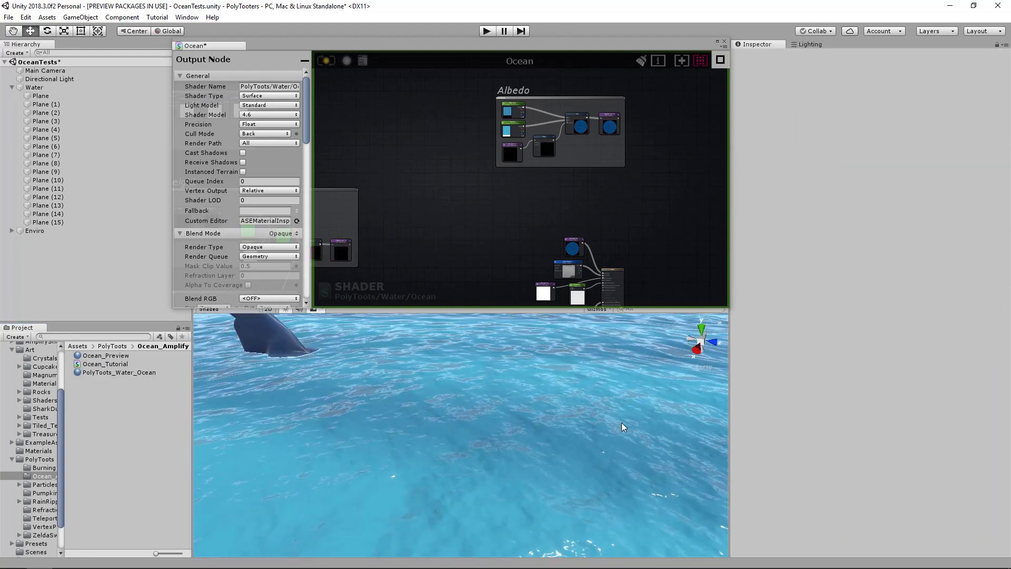
left_click(438, 440)
left_click_drag(438, 441, 532, 435, "alt")
left_click(261, 436)
left_click_drag(261, 436, 460, 422, "alt")
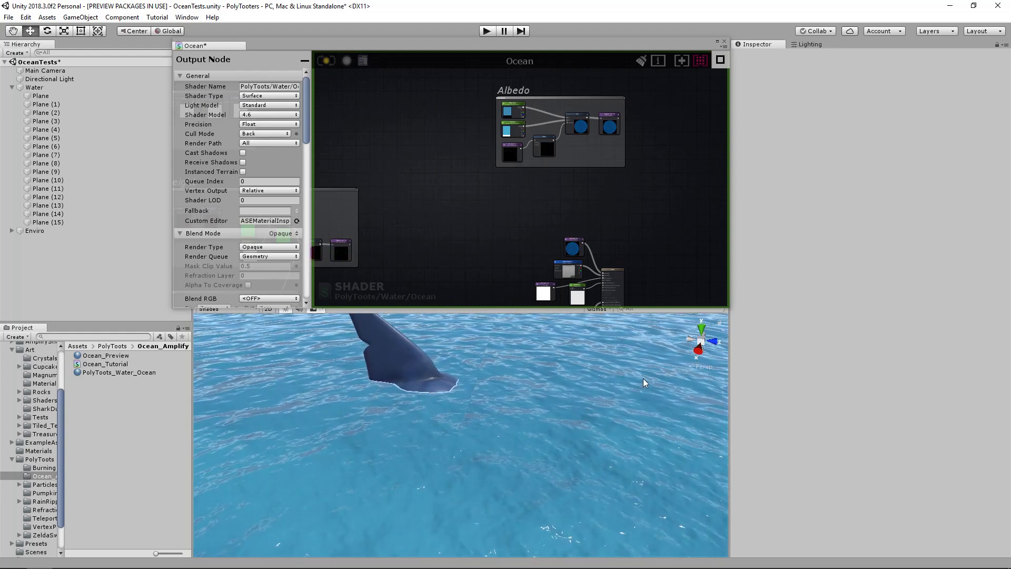
right_click_drag(553, 401, 593, 403)
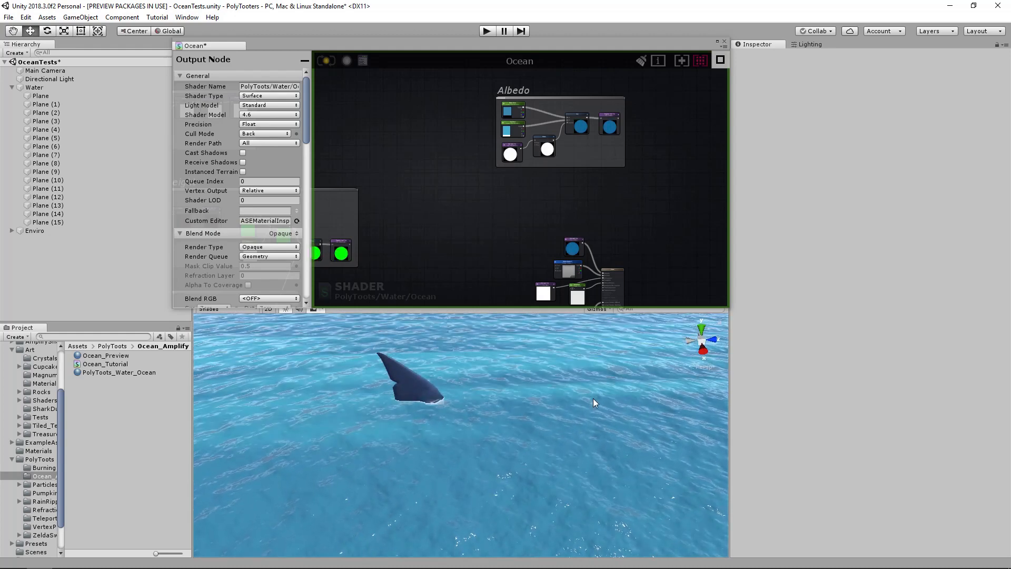
right_click_drag(592, 398, 535, 412)
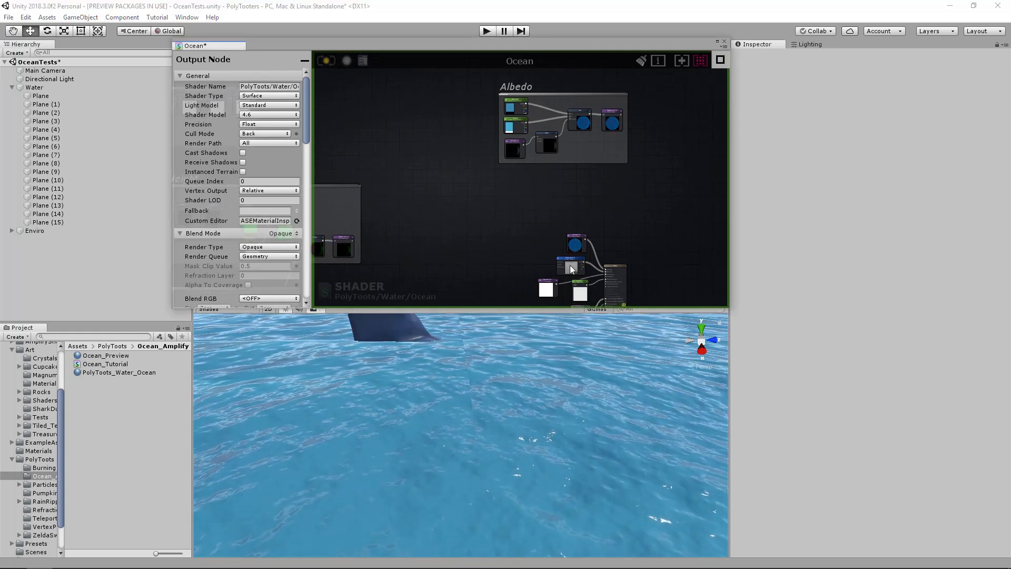
Maximize the shader editor and disconnect Texture Sample 0 from the Ocean output node's Normal input.
scroll(579, 266, "up", 3)
scroll(576, 262, "up", 1)
middle_click_drag(575, 262, 564, 234)
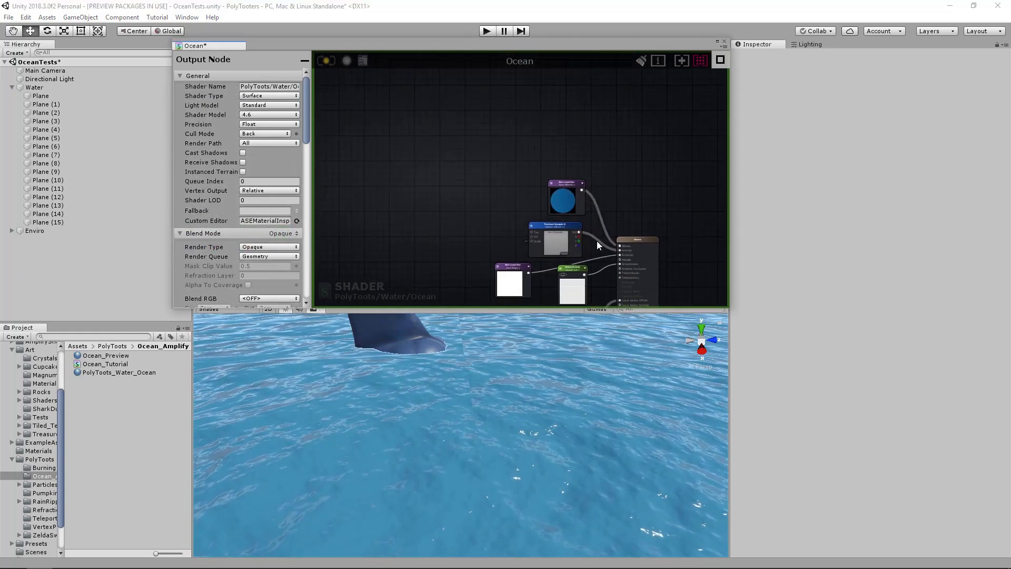
left_click(717, 41)
middle_click_drag(572, 202, 769, 198)
scroll(554, 249, "up", 3)
scroll(532, 251, "up", 2)
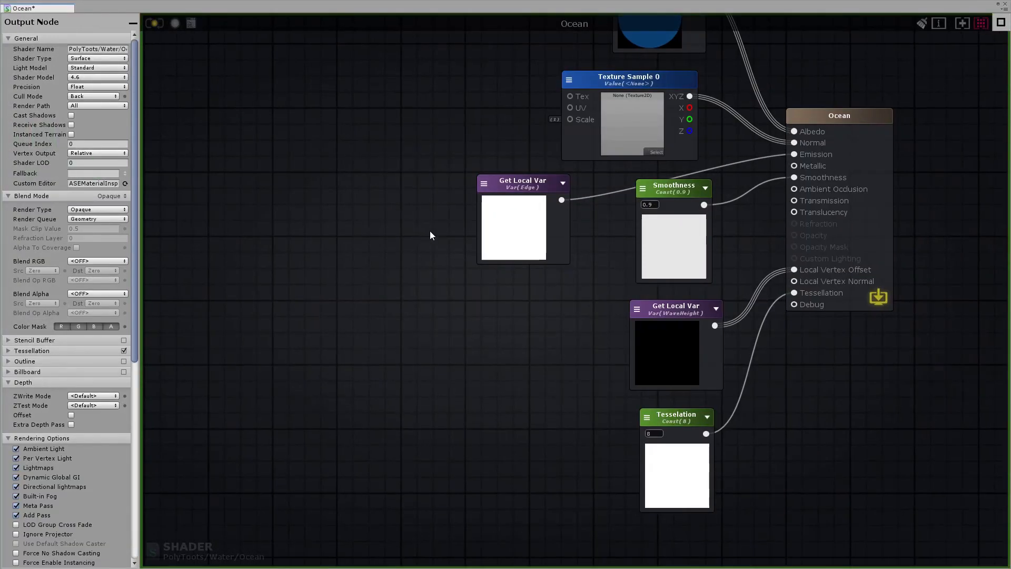
scroll(447, 248, "down", 4)
middle_click_drag(455, 237, 462, 300)
scroll(469, 264, "up", 2)
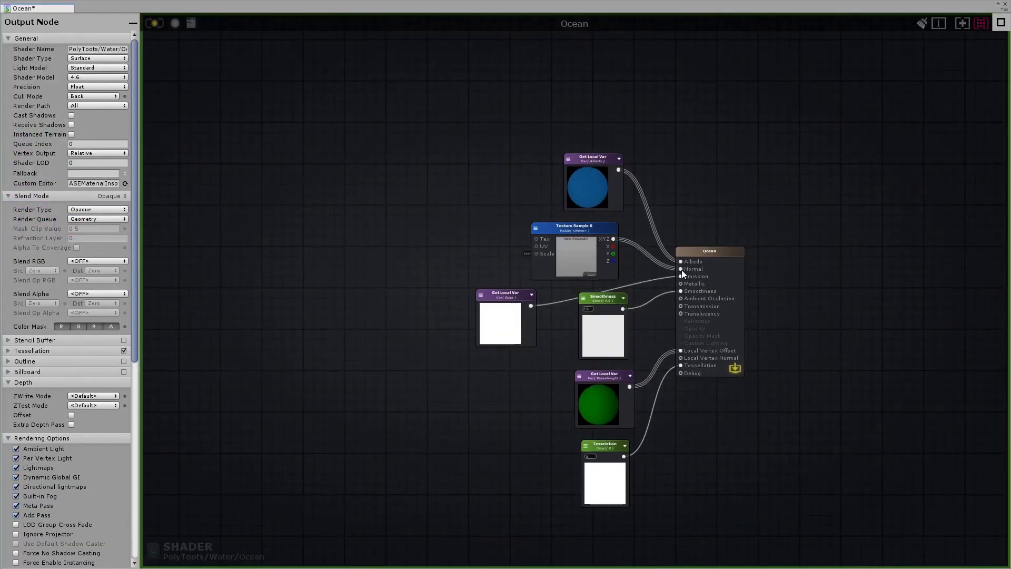
left_click_drag(680, 268, 541, 242)
Move the Texture Sample 0 node away from the Ocean output node into empty graph space.
middle_click_drag(481, 210, 662, 269)
scroll(657, 265, "down", 2)
left_click_drag(717, 284, 438, 147)
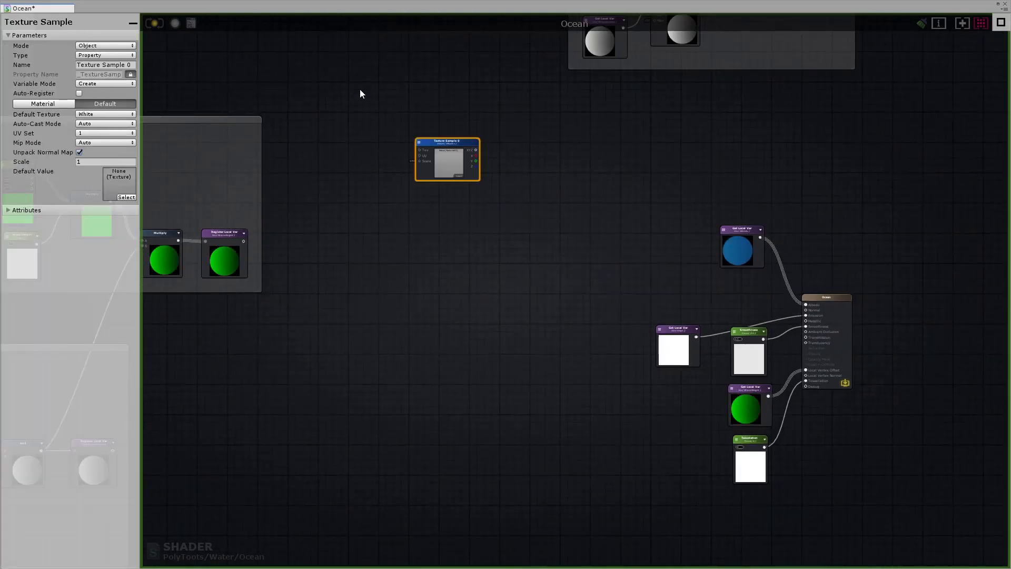
key("f")
left_click_drag(628, 271, 755, 317)
Reposition the Albedo comment frame with its nodes next to the Edge frame.
scroll(464, 305, "down", 3)
left_click(743, 259)
left_click_drag(743, 259, 466, 238)
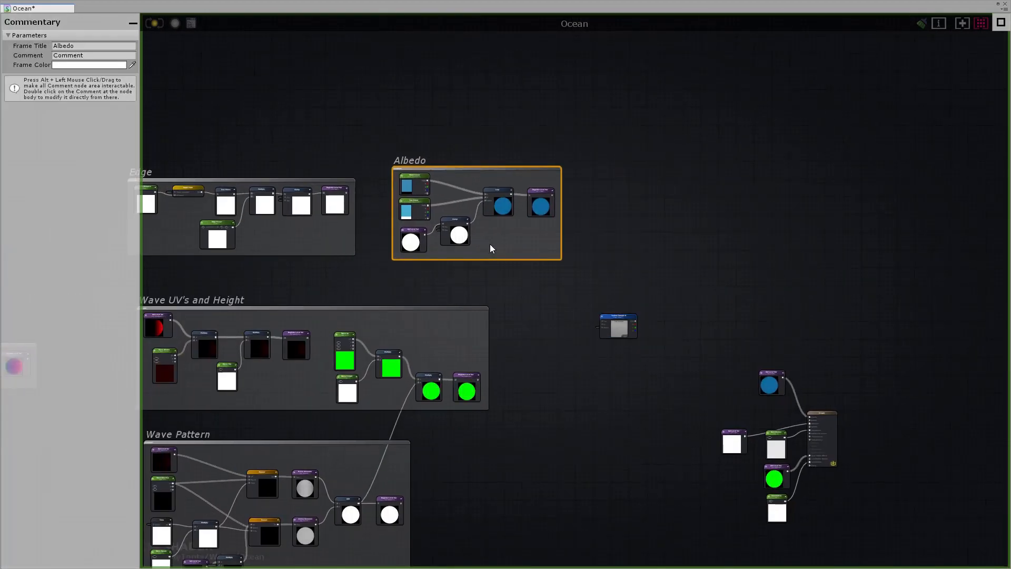
Place the Texture Sample 0 node in the open area beyond the Albedo frame, above the output nodes.
middle_click_drag(643, 334, 516, 296)
scroll(515, 290, "up", 2)
left_click_drag(476, 272, 788, 164)
middle_click_drag(788, 164, 567, 215)
key("f")
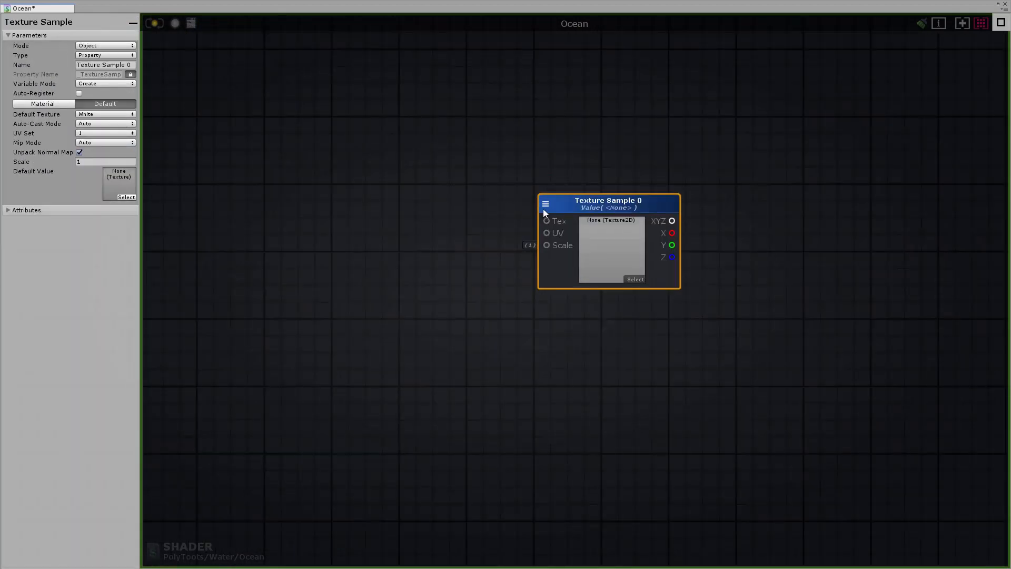
Add a Texture Object node to the left of Texture Sample 0.
left_click(425, 206)
right_click(370, 179)
type("texture objec")
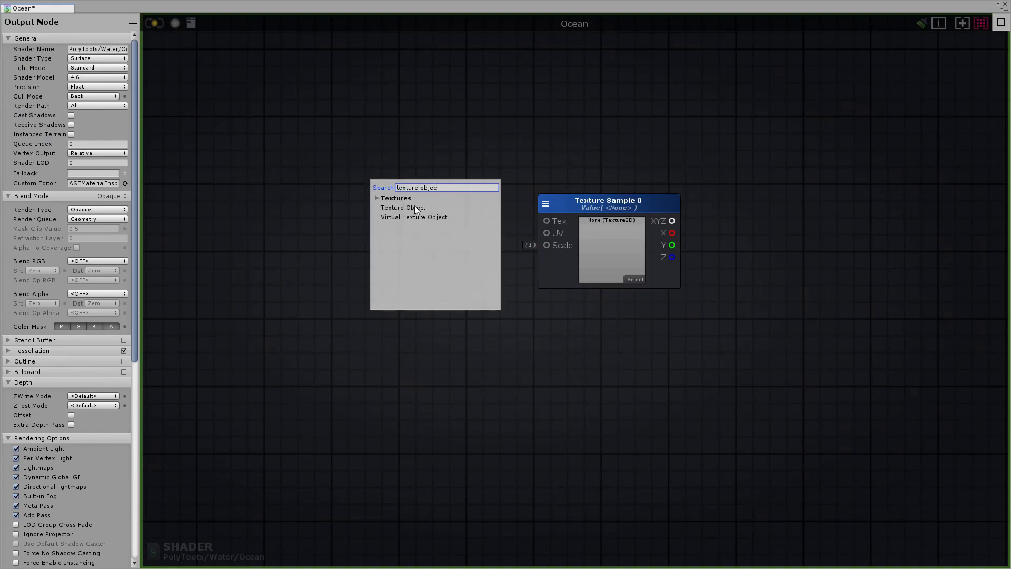
left_click(413, 207)
left_click_drag(441, 198, 381, 171)
Duplicate the Texture Sample node below the original and position the Texture Object between the two samples' heights.
left_click_drag(589, 204, 599, 352)
key("ctrl+d")
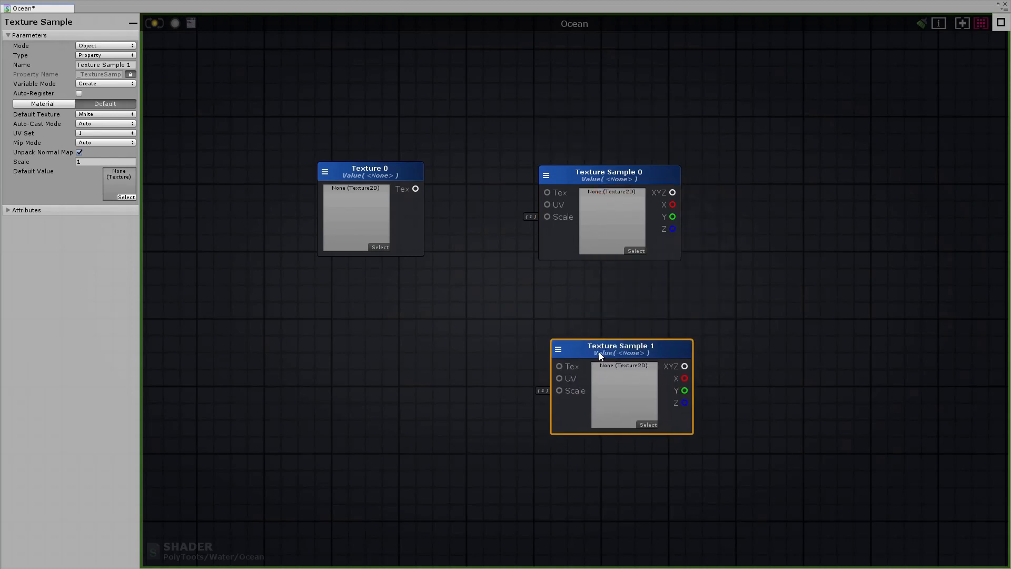
left_click_drag(599, 176, 607, 187)
left_click_drag(370, 223, 367, 291)
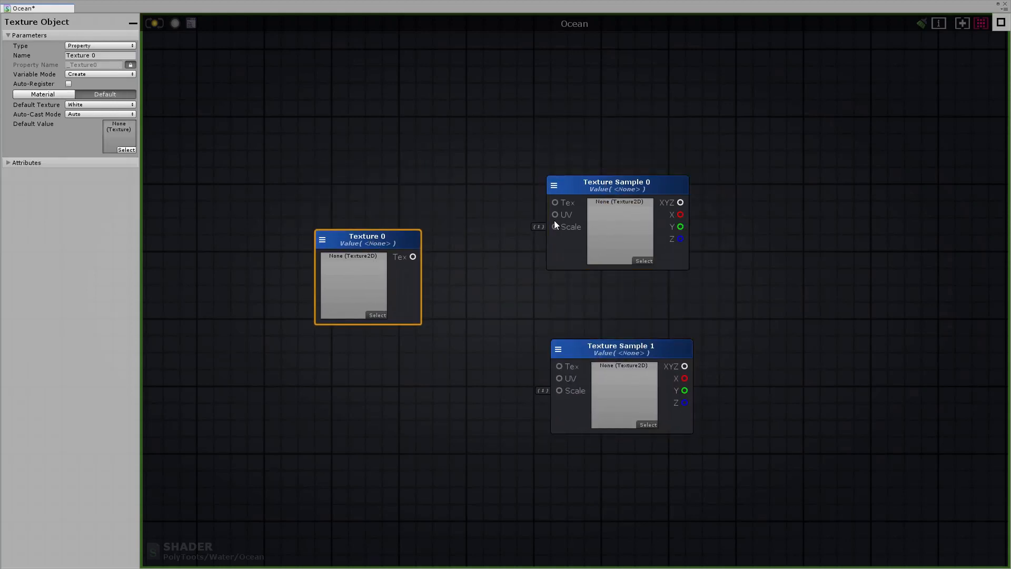
Connect the Texture Object's output to the Tex input of both Texture Sample nodes.
left_click_drag(533, 227, 555, 202)
left_click_drag(413, 256, 559, 367)
scroll(560, 332, "down", 4)
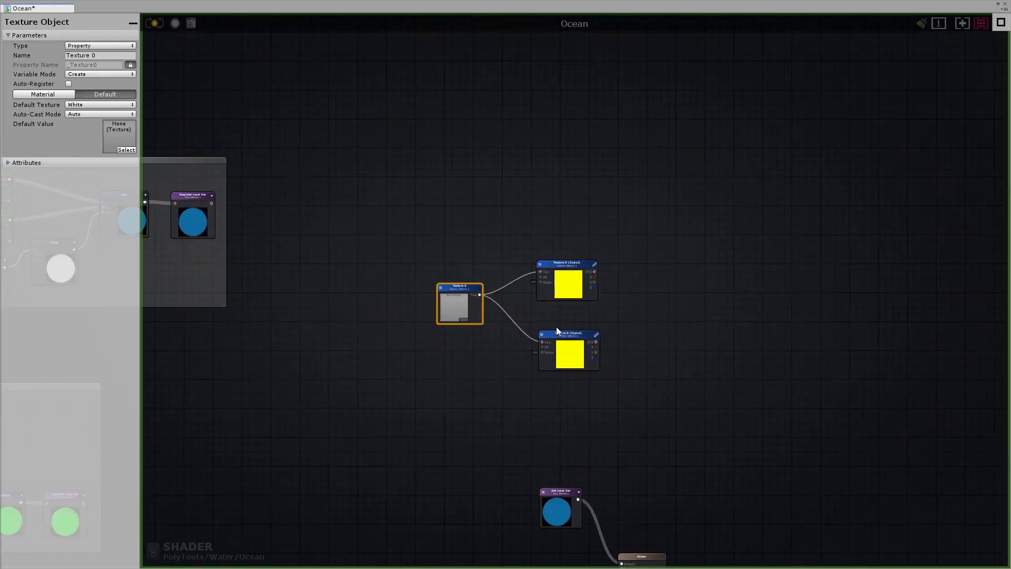
Rename the Texture Object node to "Normal Map".
scroll(419, 270, "up", 2)
left_click_drag(419, 275, 429, 280)
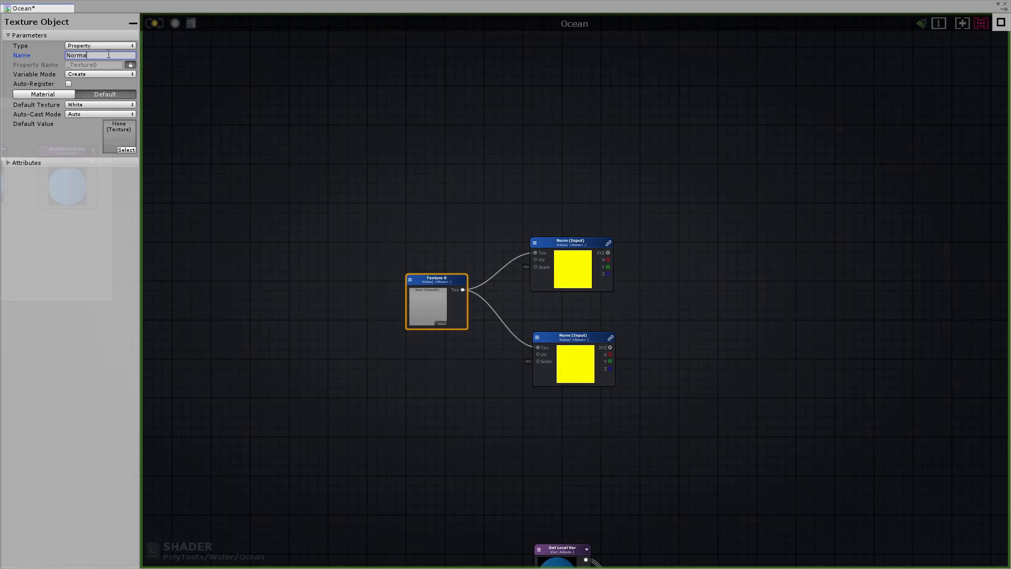
mouse_move(444, 279)
left_mouse_down()
mouse_move(435, 279)
mouse_move(448, 280)
left_mouse_up()
middle_click_drag(582, 302, 514, 279)
scroll(504, 324, "up", 1)
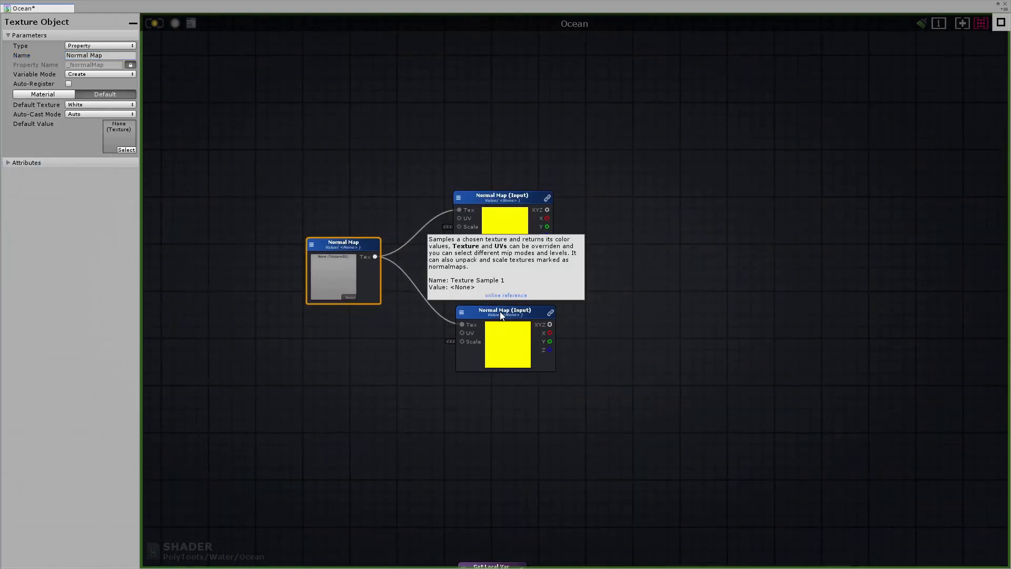
Spread the two normal map sample nodes farther apart and to the right, with the Normal Map node centred between them.
left_click_drag(506, 328, 495, 332)
mouse_move(501, 203)
left_mouse_down()
mouse_move(489, 199)
mouse_move(496, 207)
left_mouse_up()
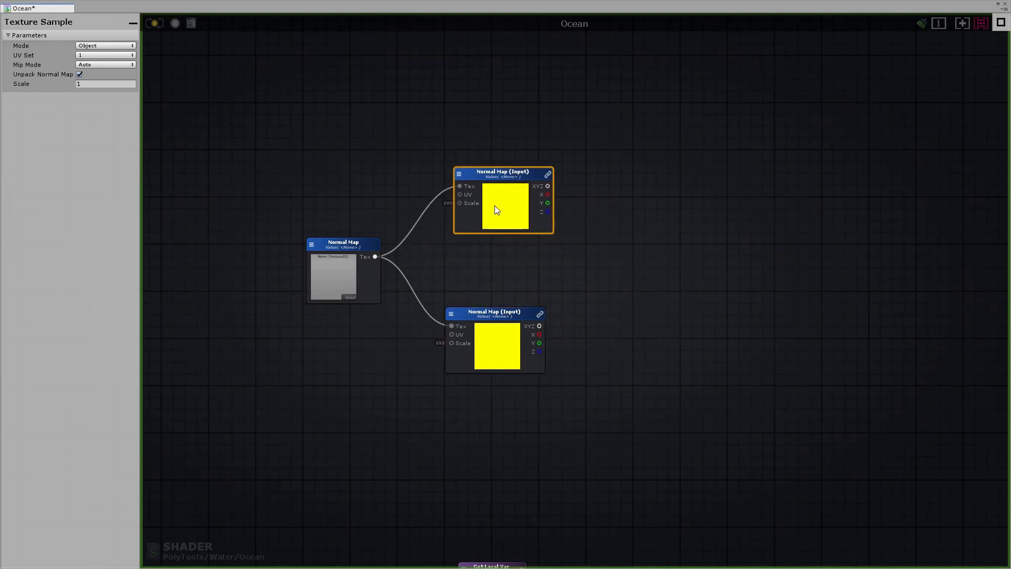
left_click_drag(515, 327, 560, 352)
left_click_drag(507, 174, 554, 168)
left_click_drag(355, 240, 359, 254)
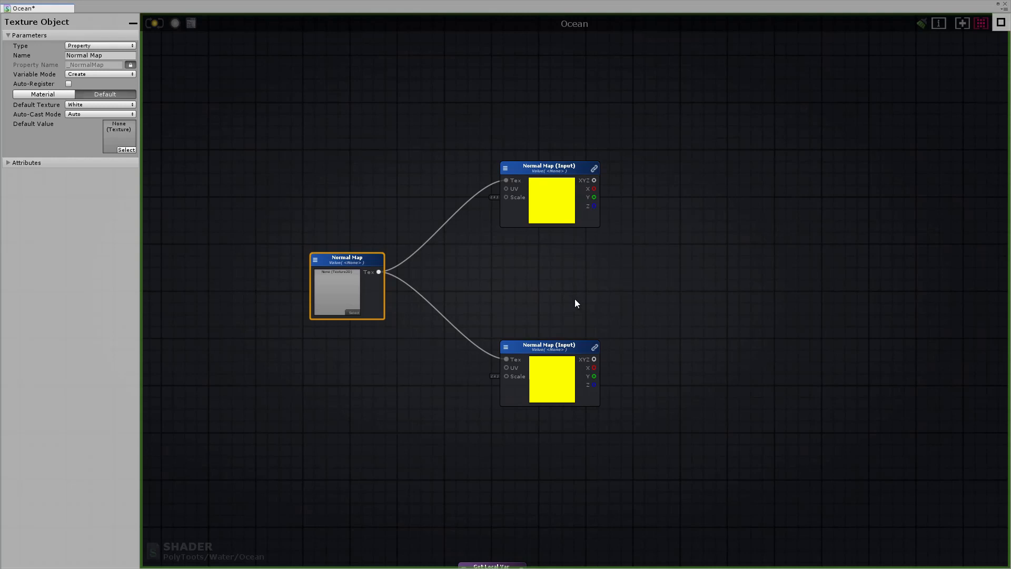
left_click_drag(556, 352, 571, 354)
left_click_drag(548, 166, 557, 166)
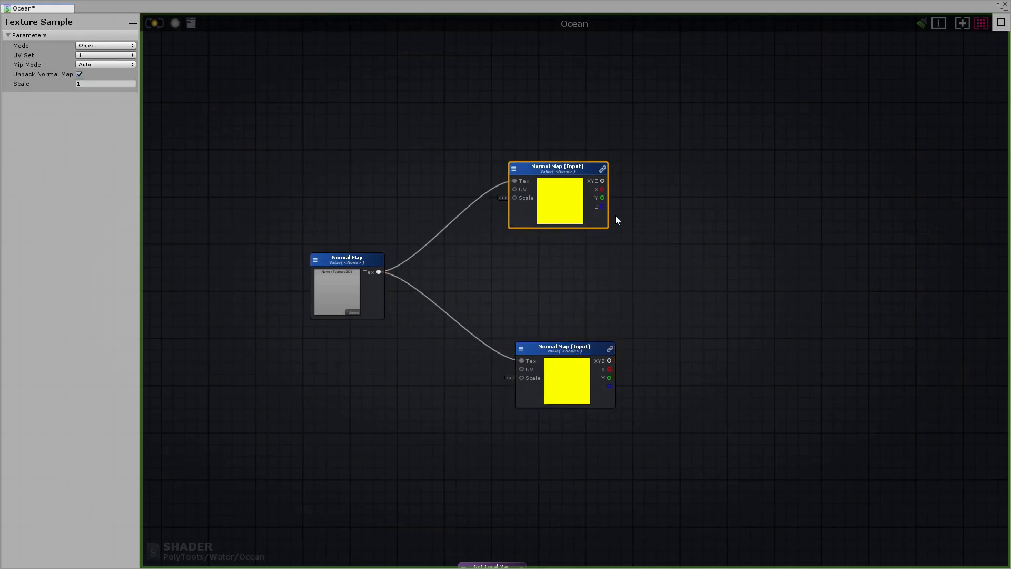
Examine the World Space UVs group and its registered local variable node.
mouse_move(466, 249)
middle_mouse_down()
mouse_move(501, 253)
mouse_move(483, 248)
middle_mouse_up()
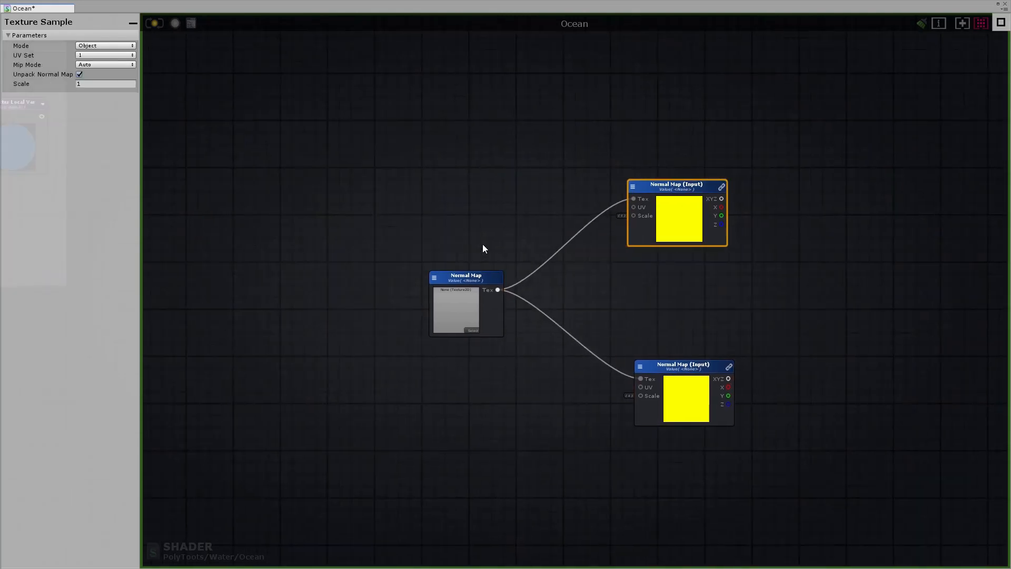
left_click(436, 221)
middle_click_drag(405, 217, 704, 193)
scroll(476, 220, "down", 5)
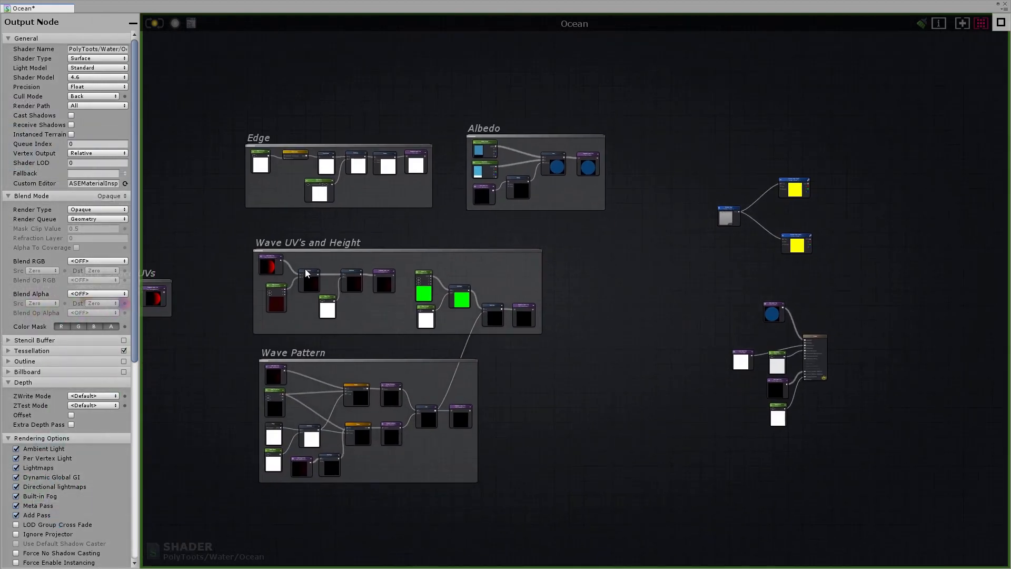
middle_click_drag(180, 306, 389, 299)
left_click_drag(406, 324, 270, 261)
scroll(369, 313, "up", 4)
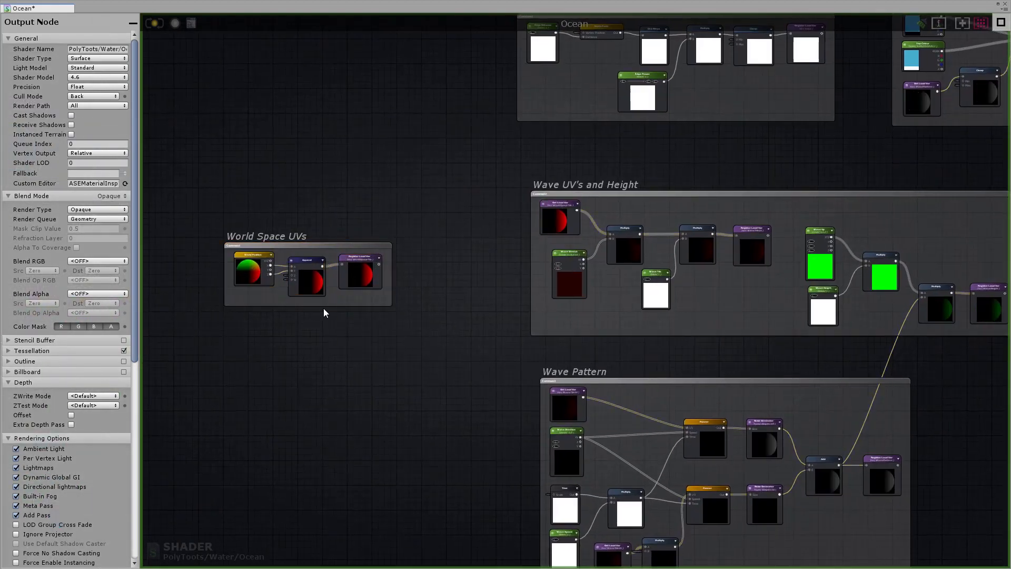
left_click(365, 267)
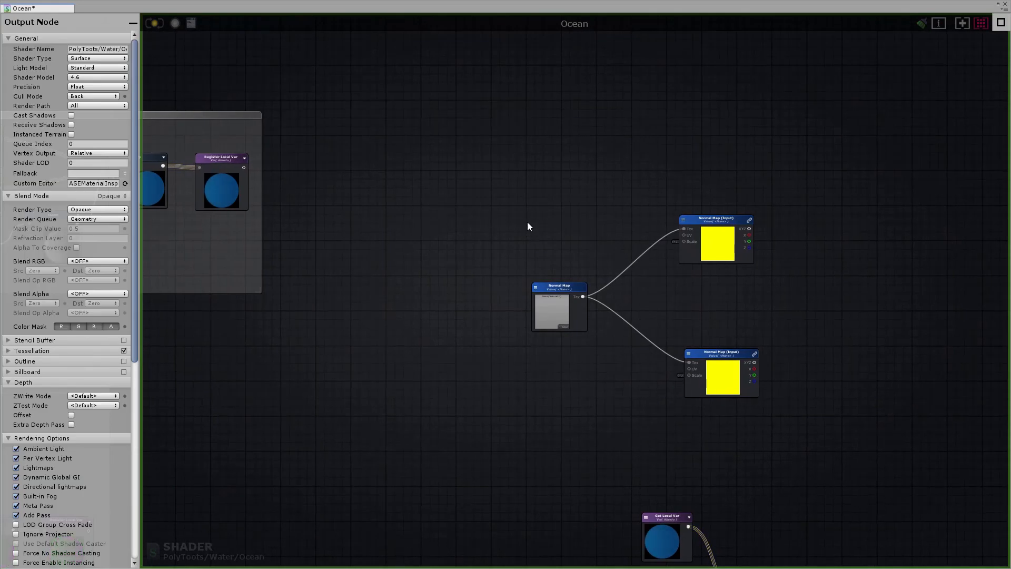
Add a Get Local Var node above the Normal Map node and set its reference to WorldSpaceTile.
left_click(527, 222)
left_click_drag(550, 225, 542, 222)
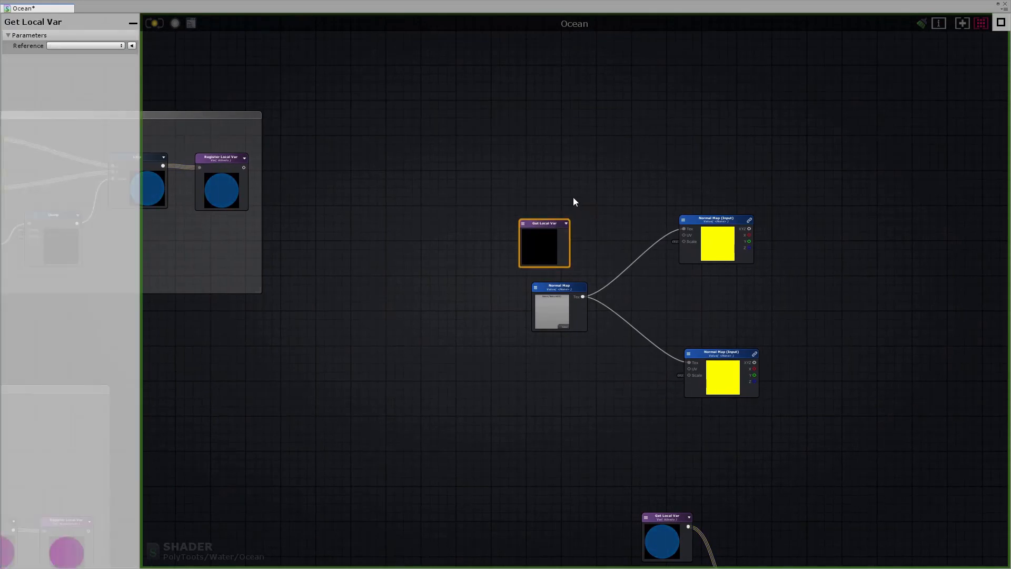
right_click(571, 204)
type("get")
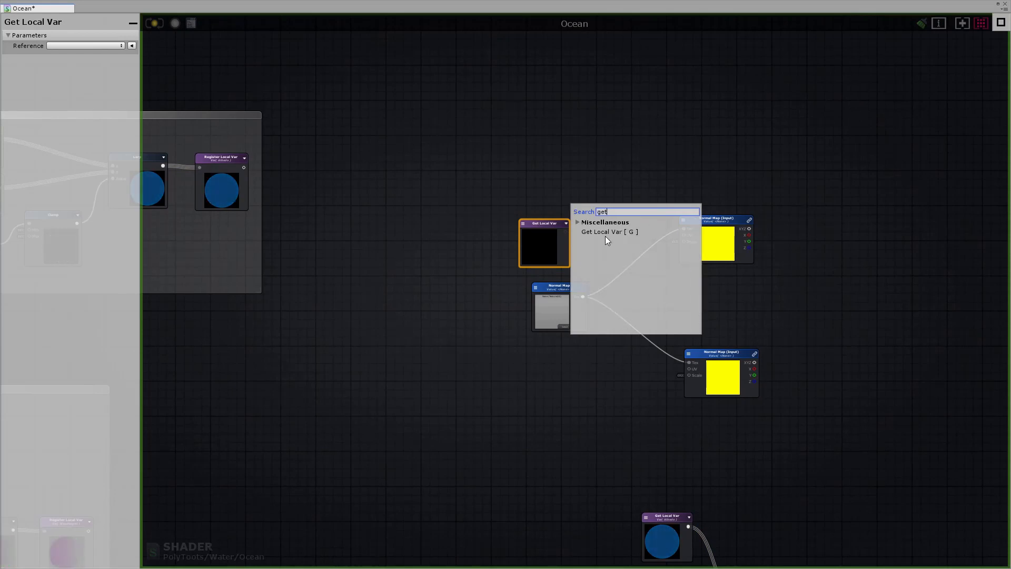
left_click(564, 167)
left_click_drag(545, 226, 548, 208)
left_click(526, 205)
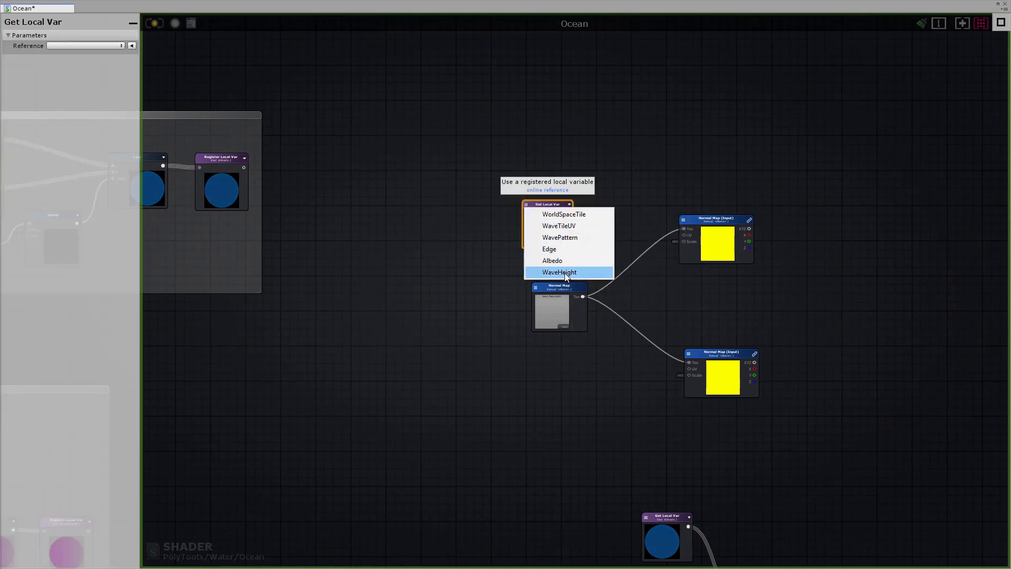
left_click(580, 214)
Add a Multiply node and connect the WorldSpaceTile variable to its A input.
middle_click_drag(593, 226, 496, 219)
left_click_drag(448, 197, 475, 196)
left_click(500, 193)
key("m")
left_click(495, 193)
Add a Float node below the WorldSpaceTile variable and name it "Normal Tile".
left_click(390, 229)
left_click_drag(407, 231, 406, 228)
left_click(107, 55)
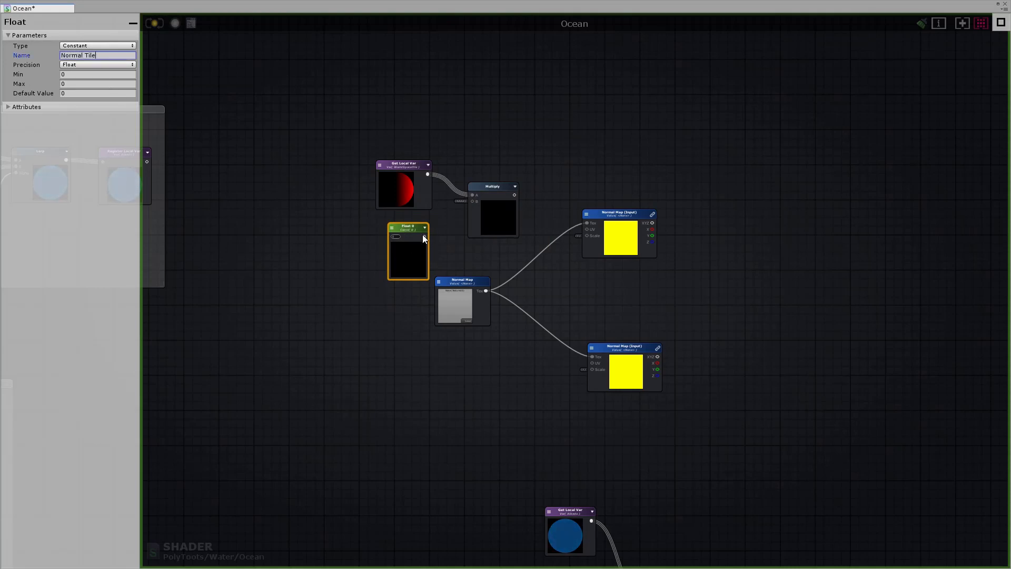
Connect Normal Tile to the Multiply's B input and the Multiply output to the UV inputs of both Normal Map samples.
left_click_drag(466, 200, 472, 201)
left_click_drag(583, 229, 583, 229)
middle_click_drag(539, 260, 464, 227)
left_click_drag(437, 161, 514, 327)
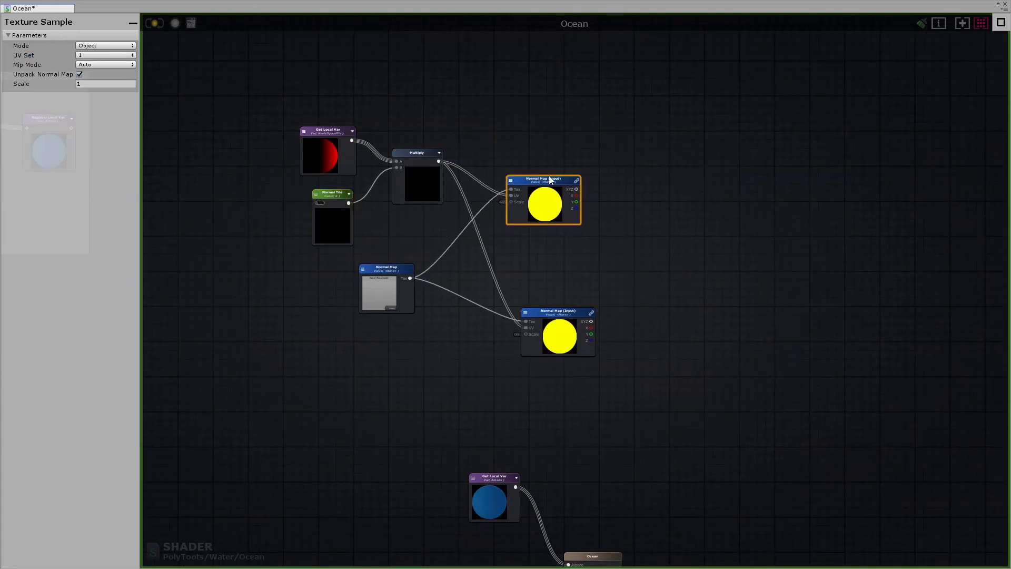
Align the upper Normal Map sample above the lower one and shift the WorldSpaceTile, Normal Tile and Multiply nodes further left.
left_click_drag(549, 176, 564, 171)
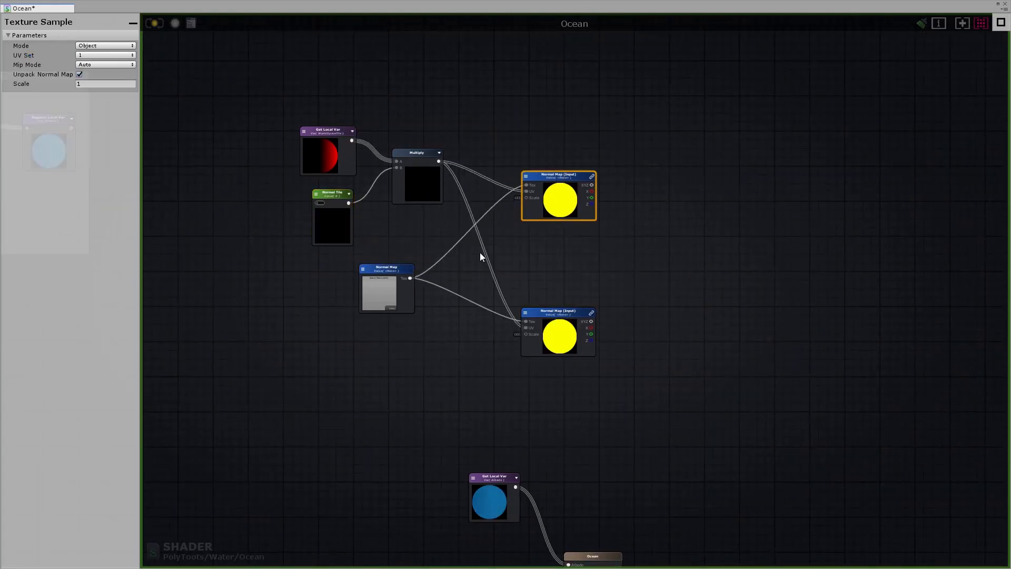
left_click_drag(274, 111, 398, 192)
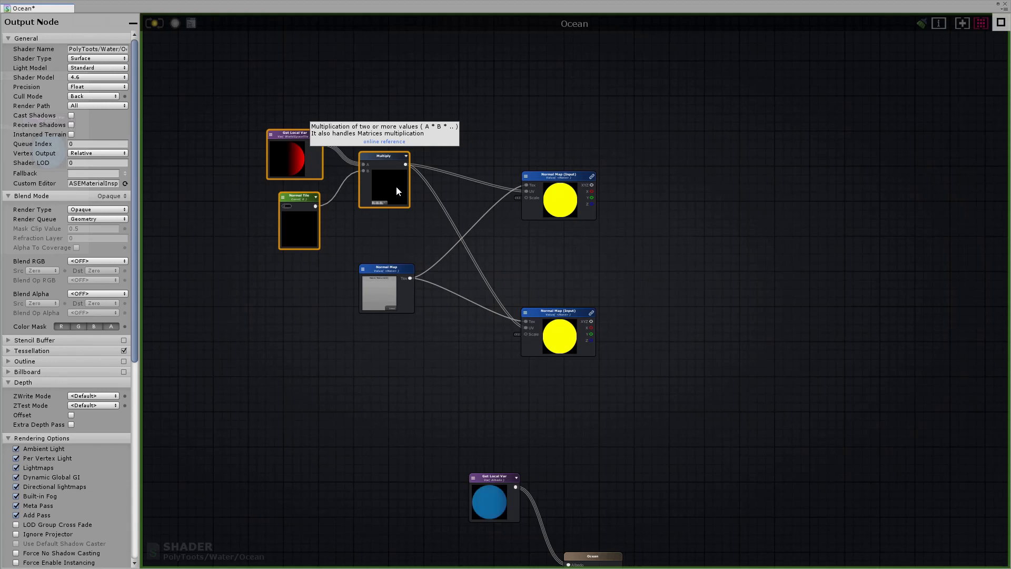
left_click_drag(393, 276, 388, 269)
left_click(427, 363)
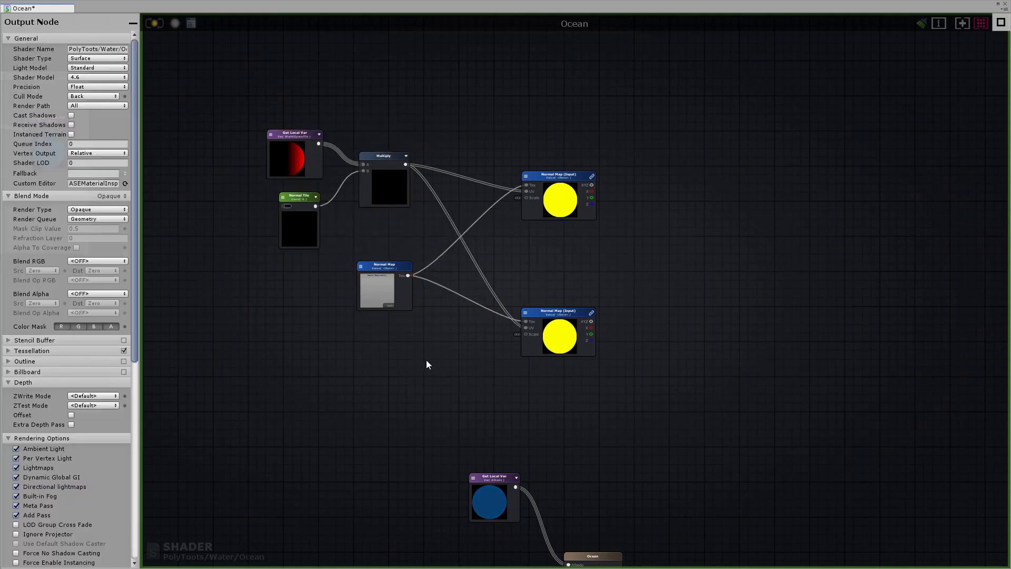
Add a second Multiply node below the Normal Map texture and connect its output to the lower sample's UV input.
key("m")
left_click(446, 332)
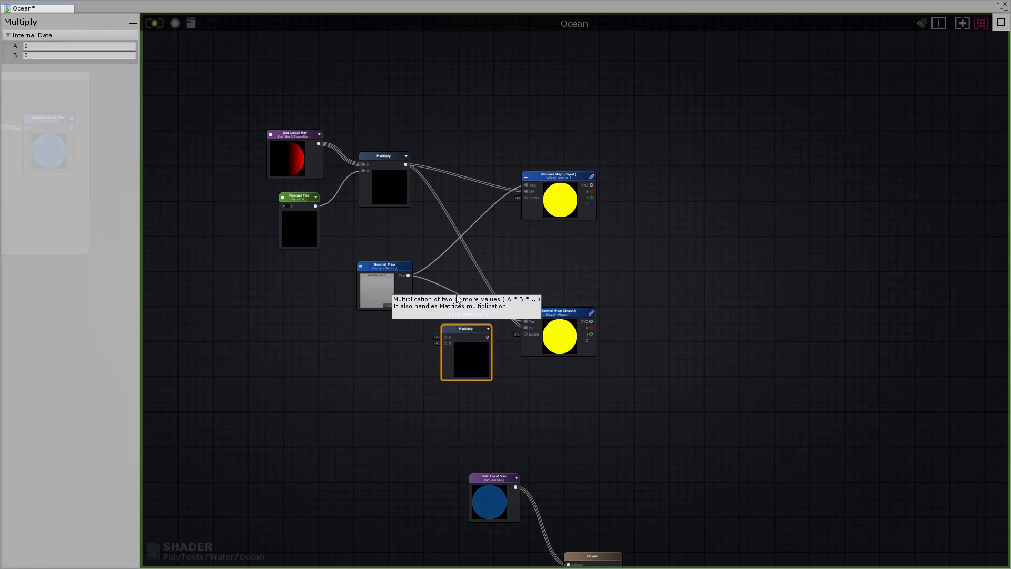
left_click_drag(460, 332, 485, 261)
left_click_drag(366, 267, 323, 272)
left_click_drag(495, 265, 451, 330)
left_click_drag(345, 269, 343, 269)
left_click(446, 324)
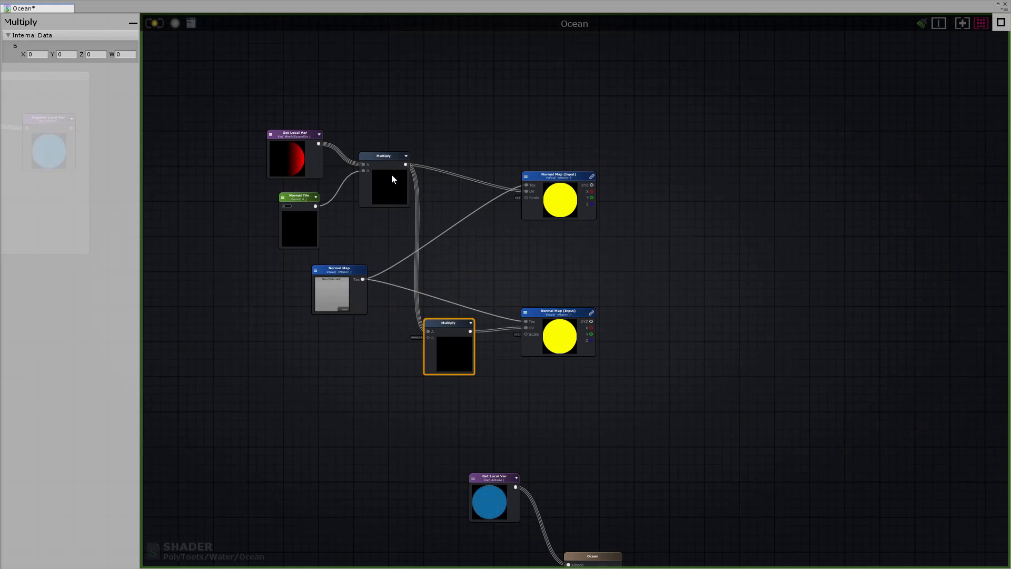
Connect Normal Tile to the A input of the lower Multiply node in place of the upper Multiply's output.
left_click_drag(396, 173, 403, 176)
left_click_drag(315, 207, 426, 332)
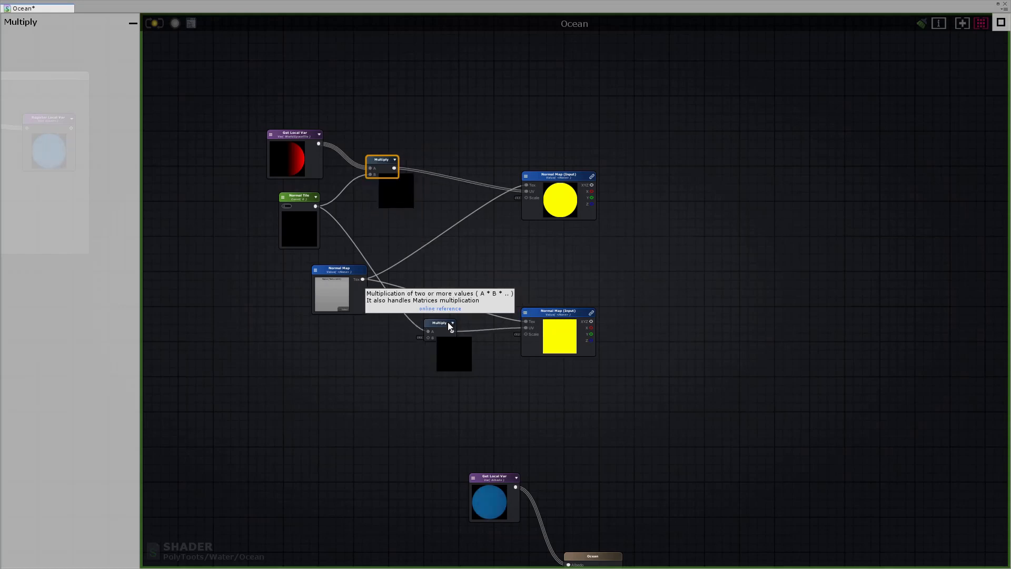
left_click(444, 319)
left_click(391, 182)
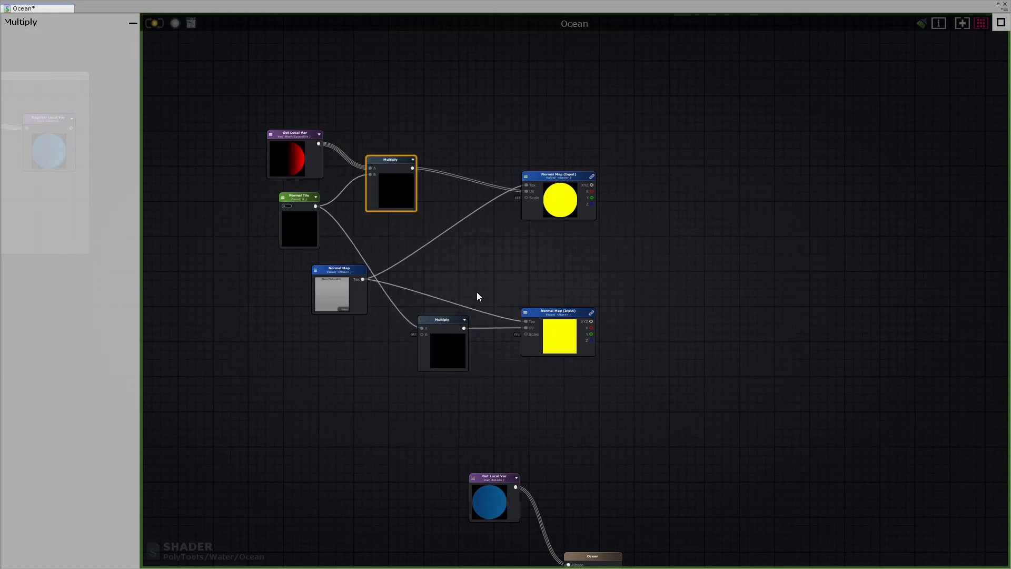
Add a third Multiply combining the upper Multiply as A and the lower Multiply as B, feeding the lower sample's UV input.
key("m")
left_click(483, 261)
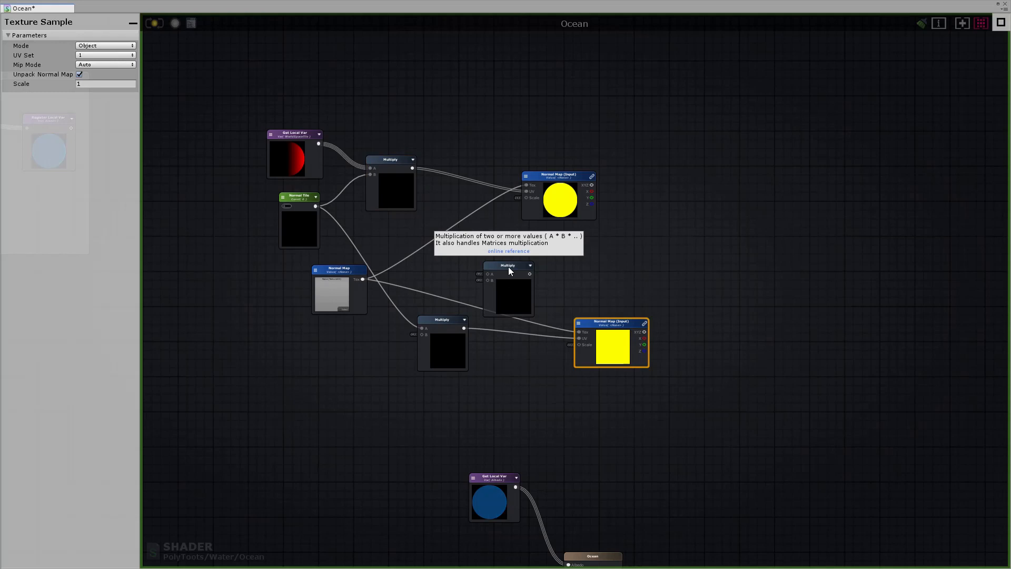
left_click_drag(508, 266, 523, 267)
left_click_drag(414, 168, 505, 272)
left_click_drag(464, 329, 504, 279)
left_click_drag(523, 264, 510, 286)
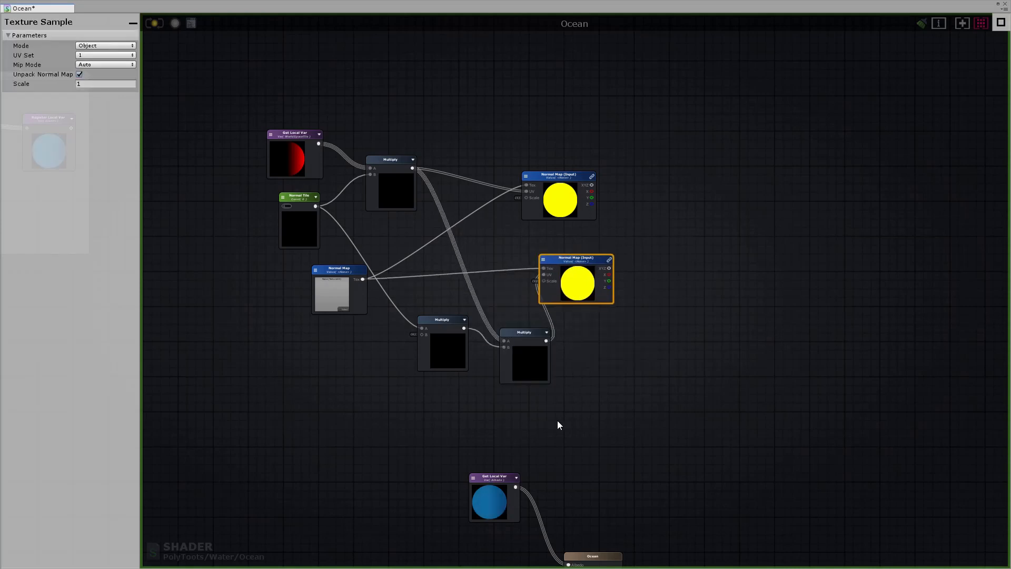
Tidy the layout by moving the two lower Multiply nodes, the lower sample and the Normal Map texture node.
left_click_drag(553, 422, 442, 346)
left_click_drag(522, 355, 493, 314)
left_click_drag(566, 258, 560, 266)
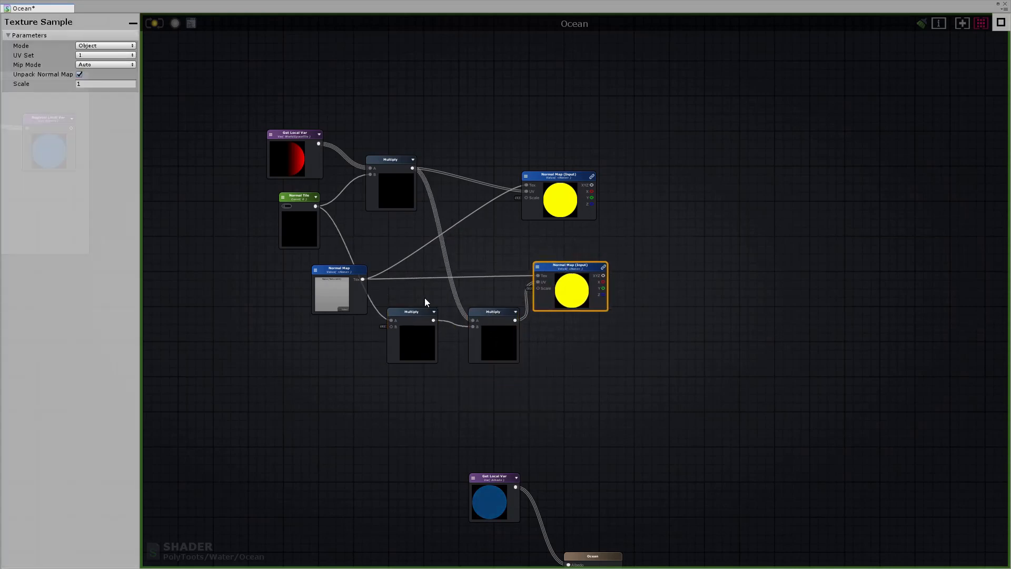
left_click_drag(337, 271, 328, 278)
Set the B value of the Multiply below the Normal Map texture to 5 and Normal Tile's default value to 1.
left_click(414, 316)
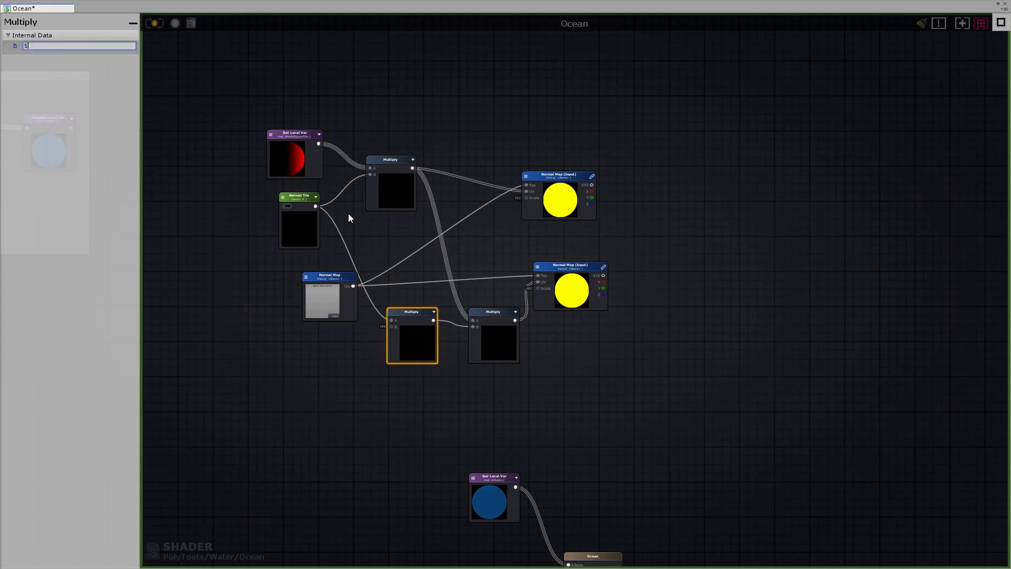
left_click(298, 199)
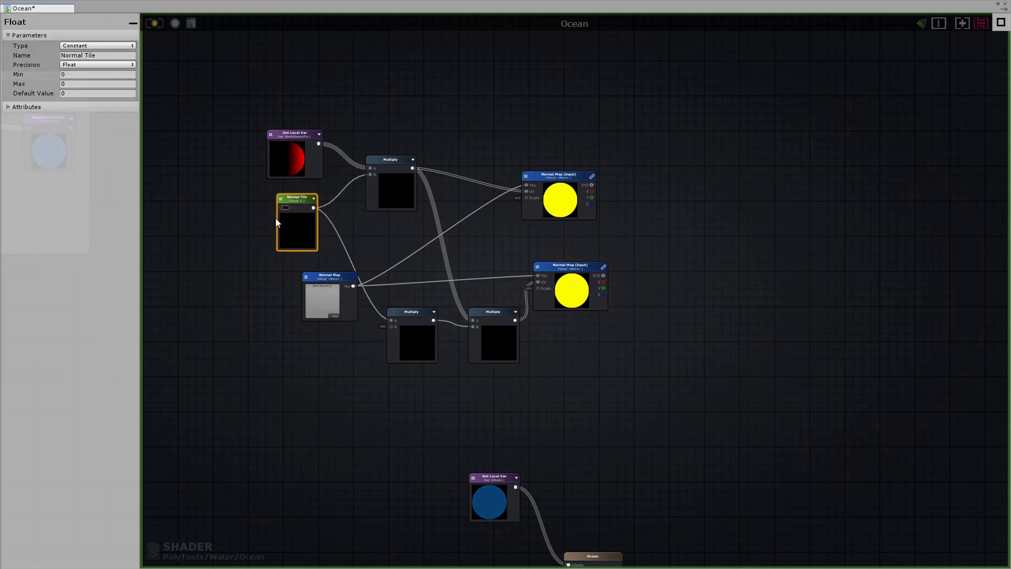
left_click_drag(297, 200, 304, 200)
left_click(83, 94)
type("1")
key("Return")
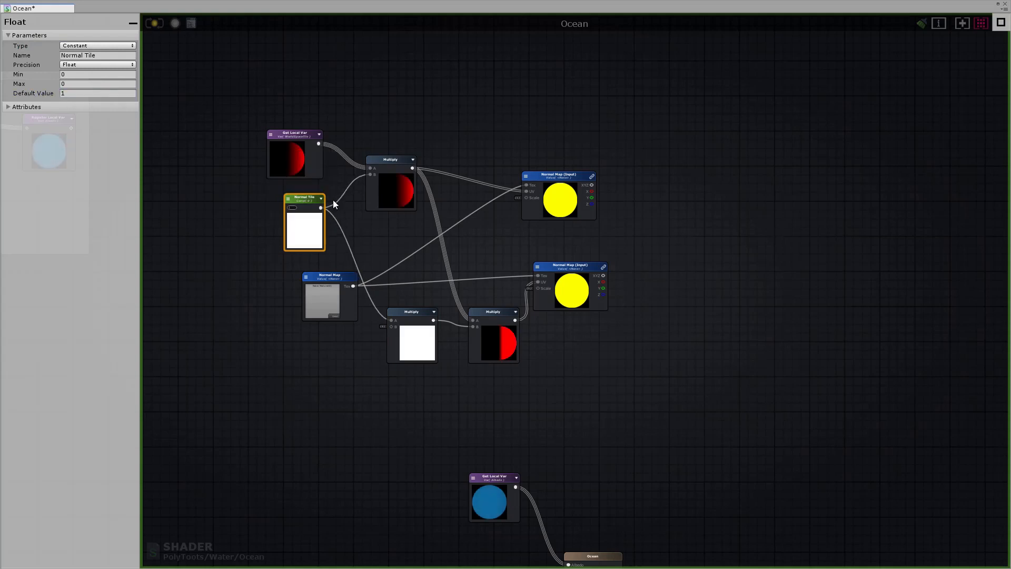
Move both Normal Map samples well to the right, leaving a wide gap after the Multiply nodes.
left_click_drag(569, 265, 579, 265)
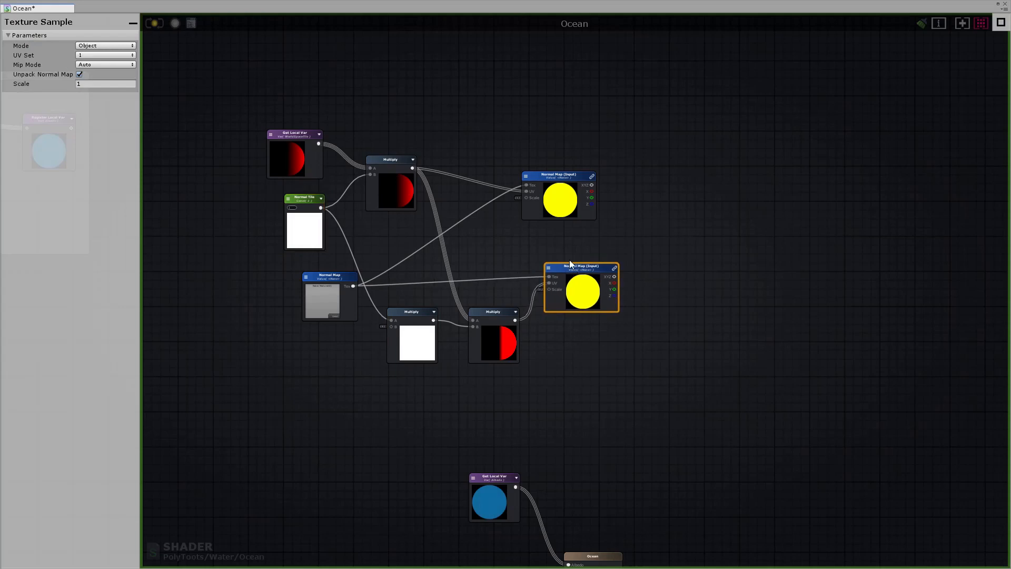
left_click_drag(559, 174, 577, 172)
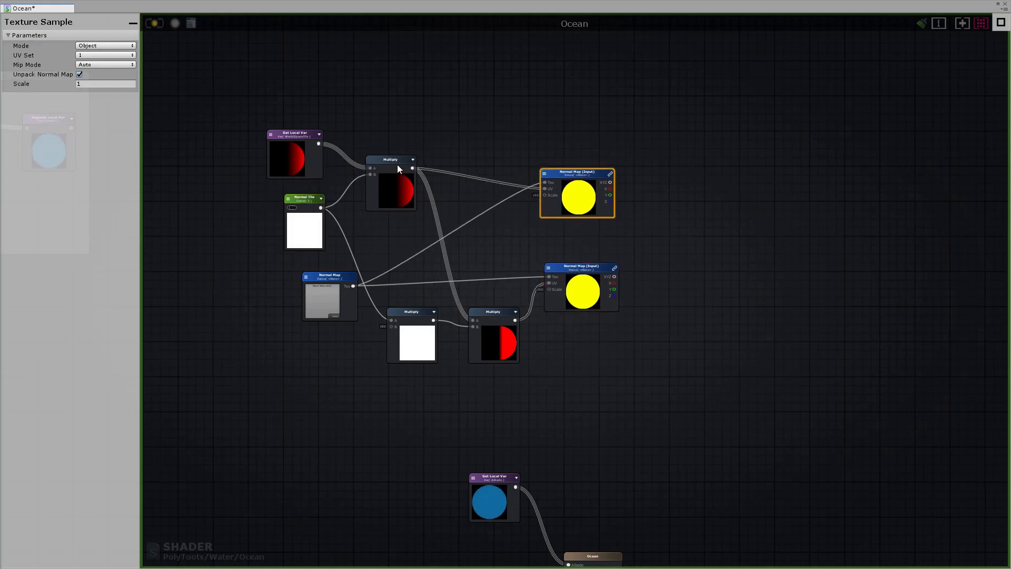
left_click_drag(397, 166, 398, 164)
mouse_move(571, 171)
left_mouse_down()
mouse_move(552, 172)
mouse_move(585, 159)
left_mouse_up()
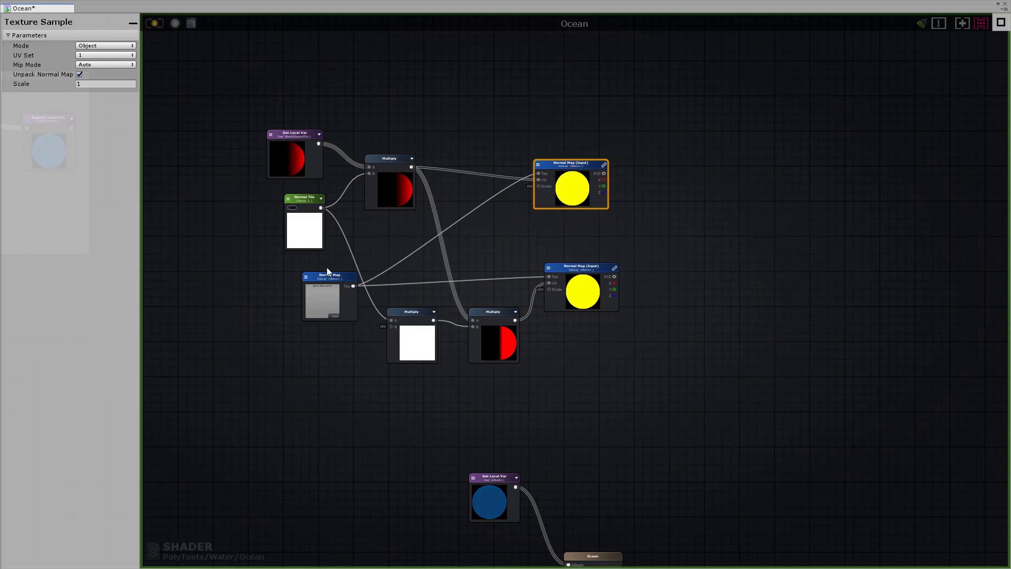
left_click(305, 201)
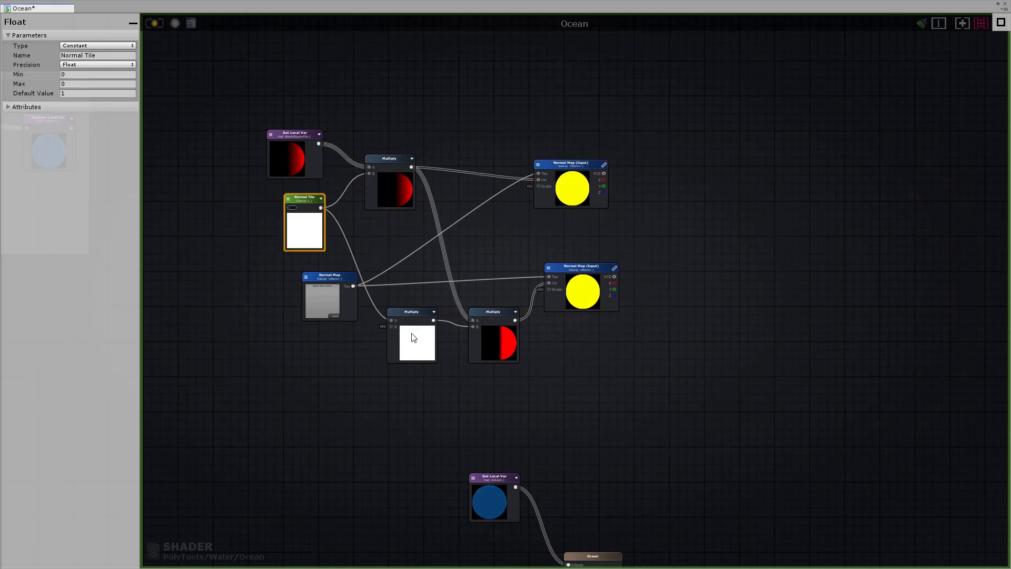
left_click(416, 337)
mouse_move(566, 268)
left_mouse_down()
mouse_move(574, 273)
mouse_move(558, 272)
left_mouse_up()
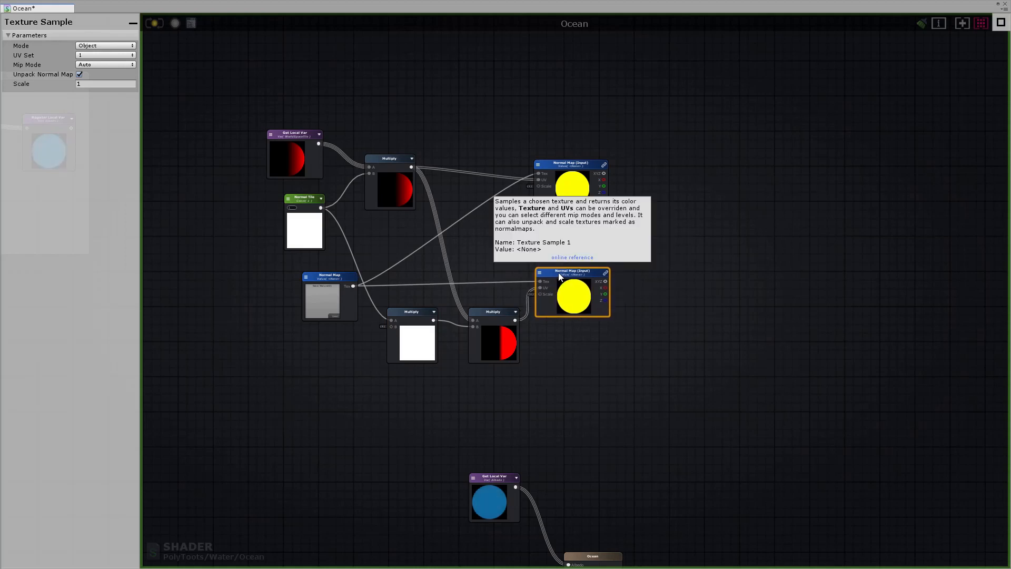
middle_click_drag(653, 229, 569, 250)
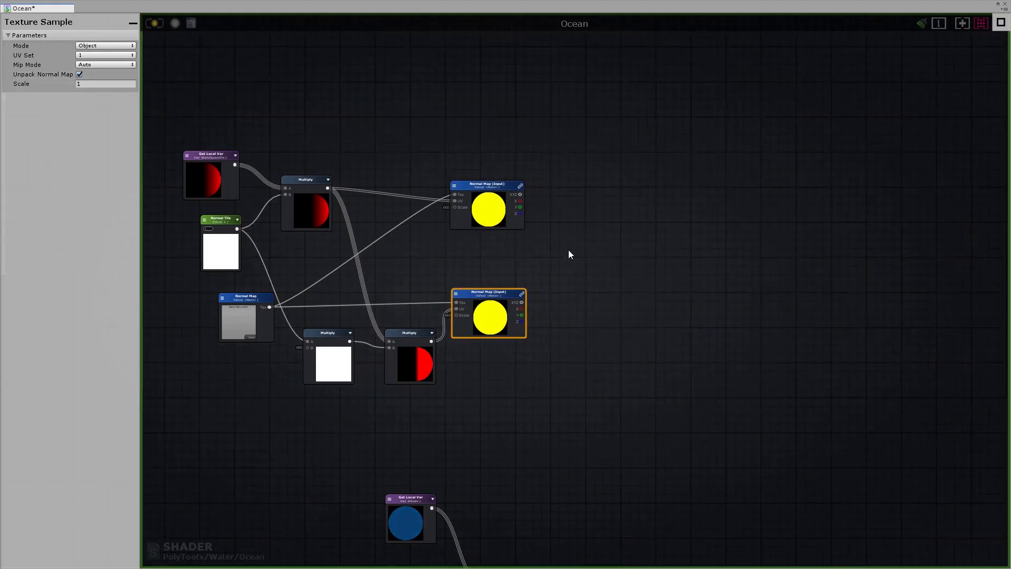
left_click_drag(606, 167, 498, 338)
left_click_drag(494, 298, 683, 289)
left_click(501, 170)
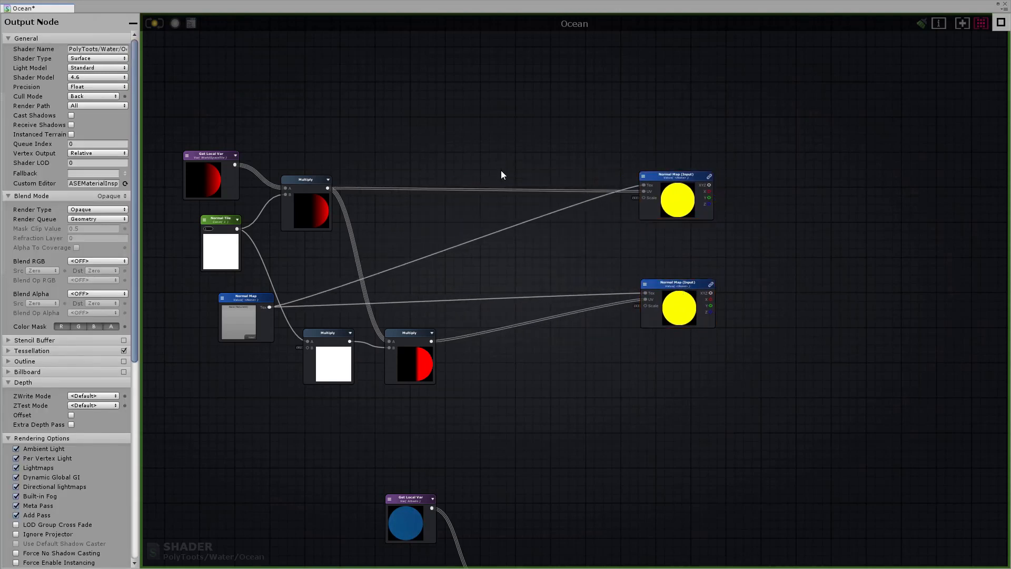
Add a Panner node between the upper Multiply and the upper sample, and duplicate it below.
right_click(501, 169)
type("pann")
left_click(522, 199)
left_click_drag(517, 173, 529, 258)
key("ctrl+d")
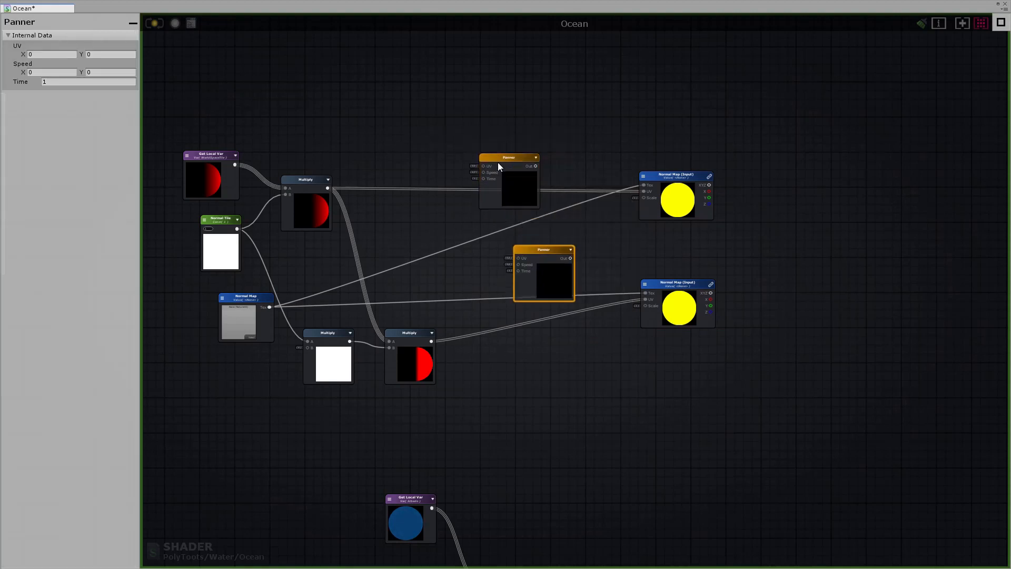
Wire one Panner between the upper Multiply and upper sample's UV, and the other between the last lower Multiply and lower sample's UV.
left_click(509, 159)
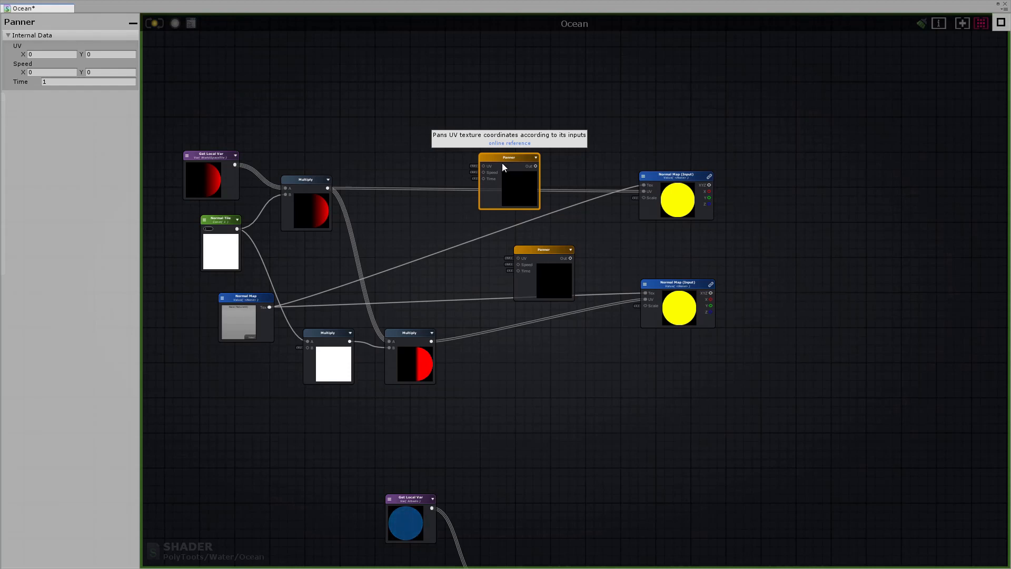
mouse_move(507, 159)
left_mouse_down()
mouse_move(481, 135)
mouse_move(464, 141)
mouse_move(450, 185)
mouse_move(462, 164)
mouse_move(464, 181)
mouse_move(489, 156)
left_mouse_up()
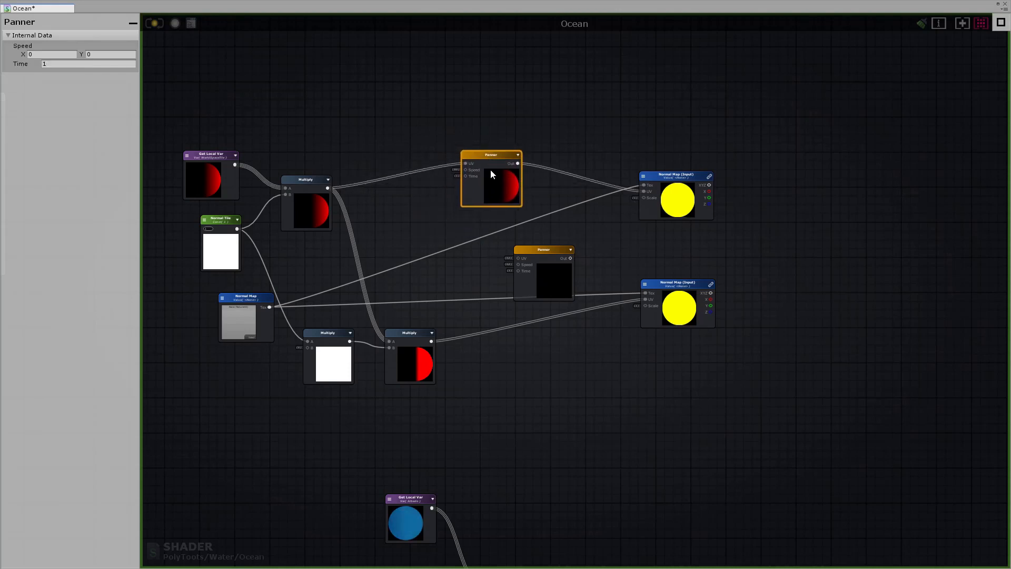
left_click_drag(534, 255, 555, 332)
left_click_drag(489, 154, 517, 147)
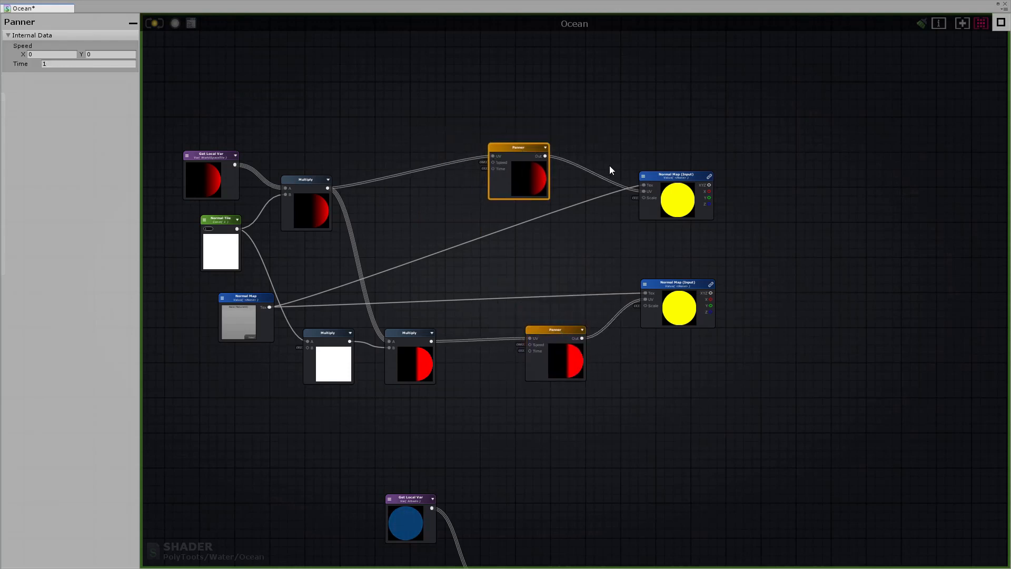
Lower the upper Normal Map sample slightly and move both Panner nodes closer to their samples.
left_click_drag(681, 202, 678, 217)
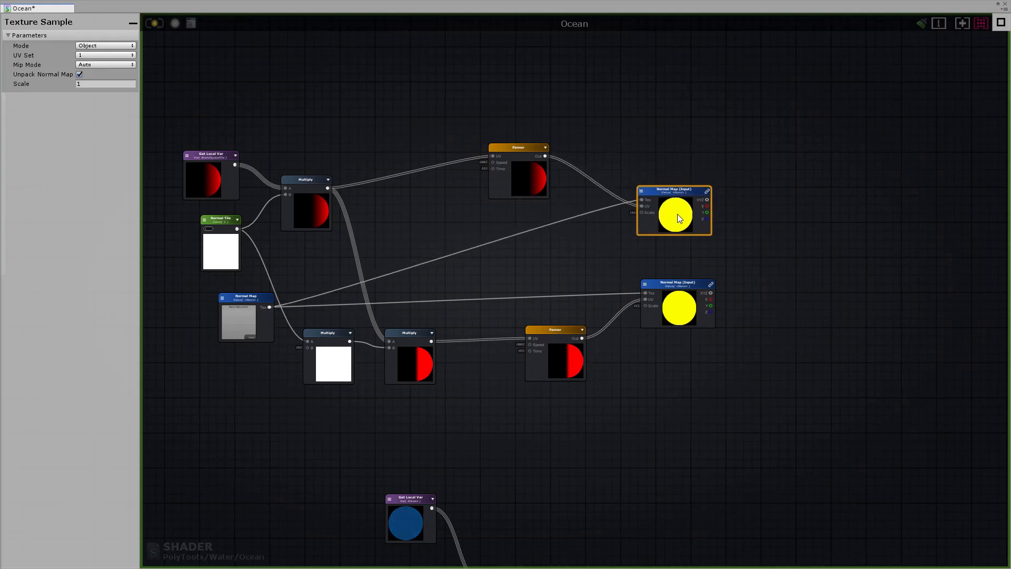
left_click_drag(532, 175, 554, 172)
left_click_drag(552, 331, 574, 335)
left_click(558, 159)
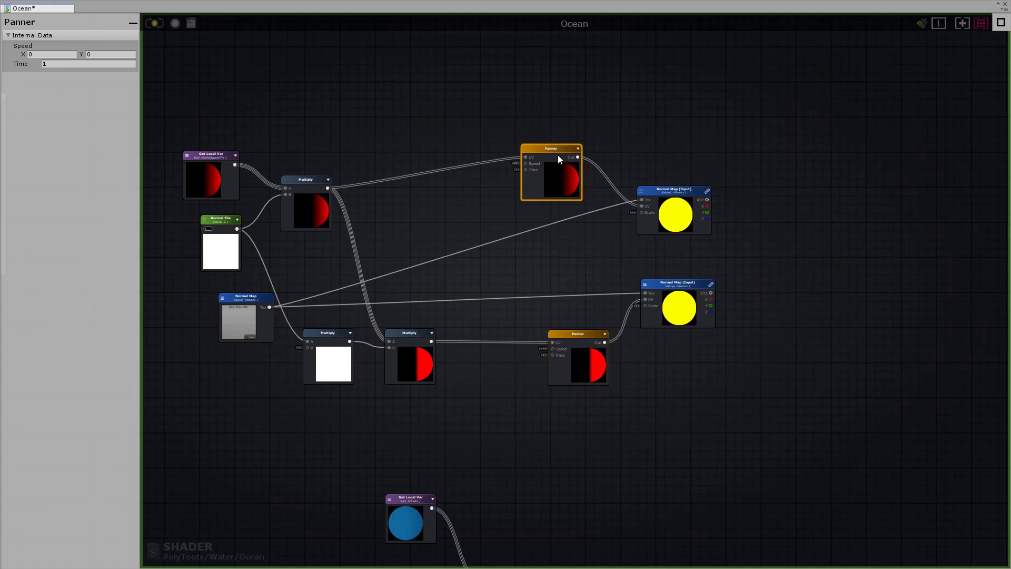
left_click_drag(559, 159, 572, 155)
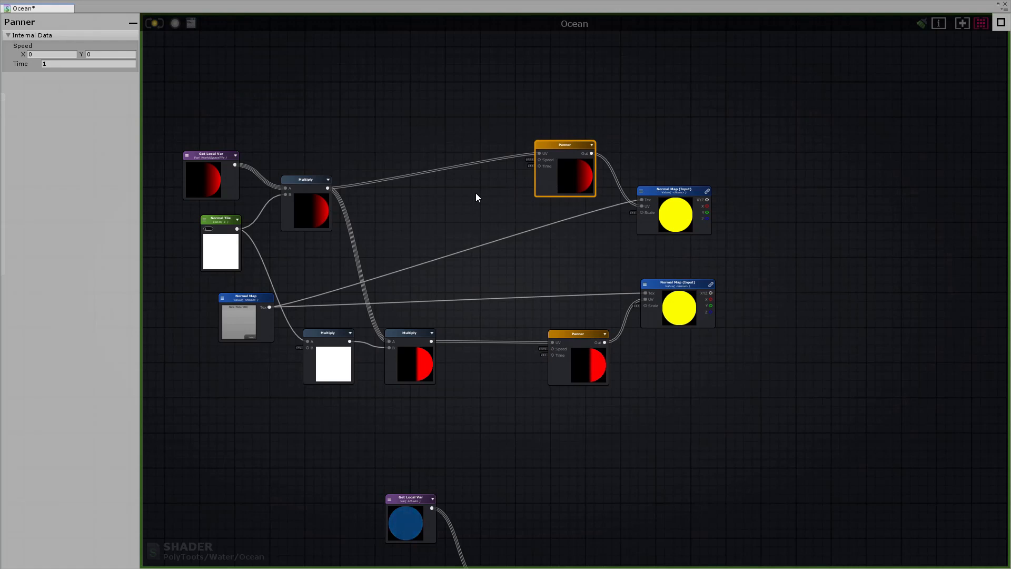
Add a Vector2 node named "Pan Direction" and connect its XY output to the upper Panner's Speed input.
key("2")
left_click(431, 194)
left_click_drag(447, 196, 432, 188)
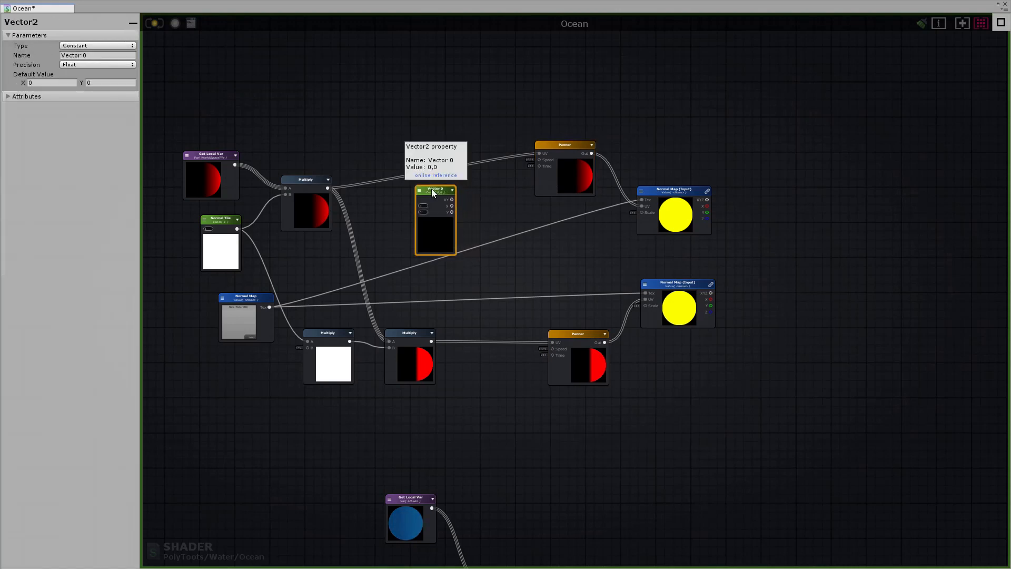
left_click(66, 56)
key("BackSpace")
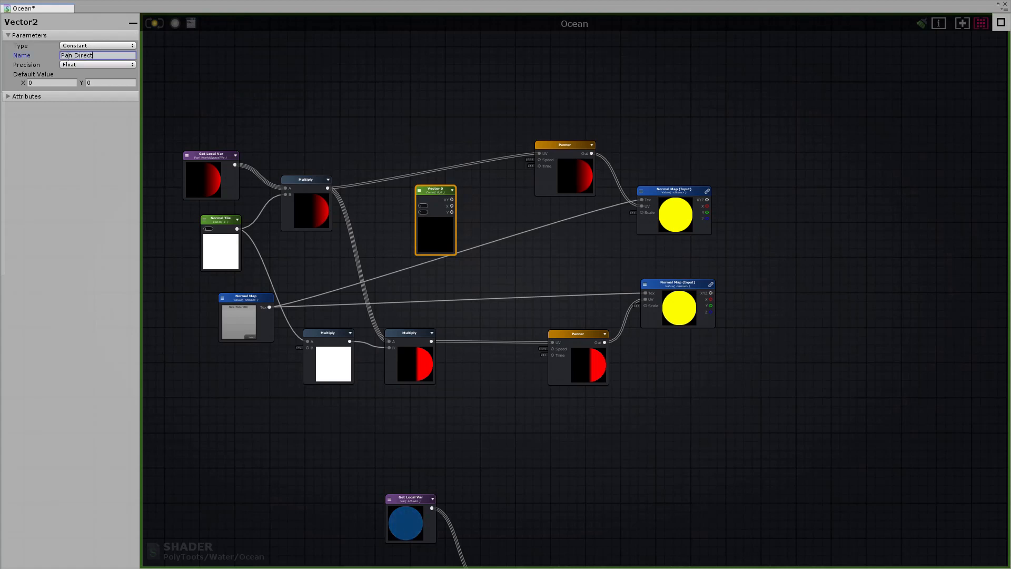
left_click_drag(452, 200, 539, 159)
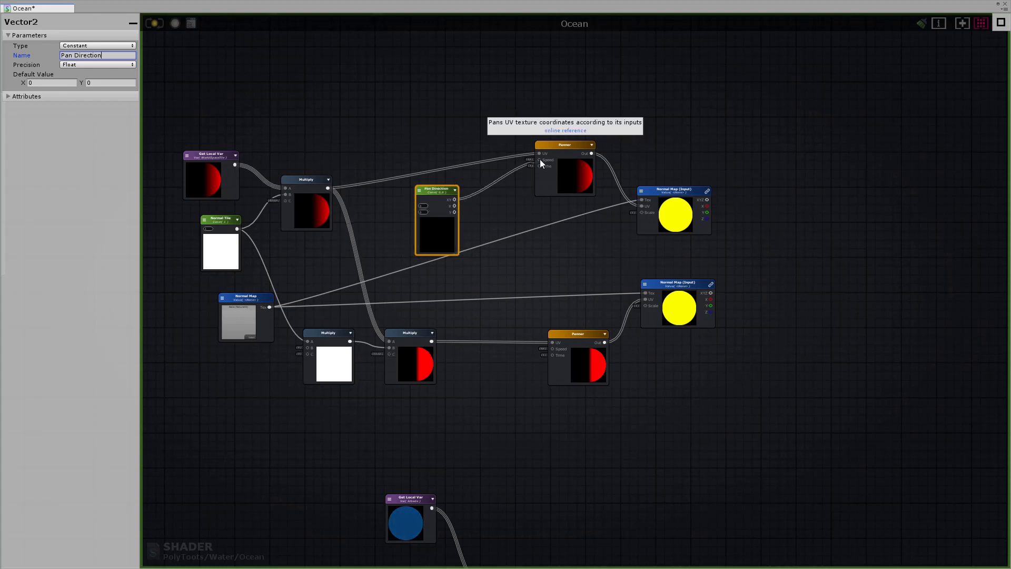
left_click_drag(433, 194, 420, 195)
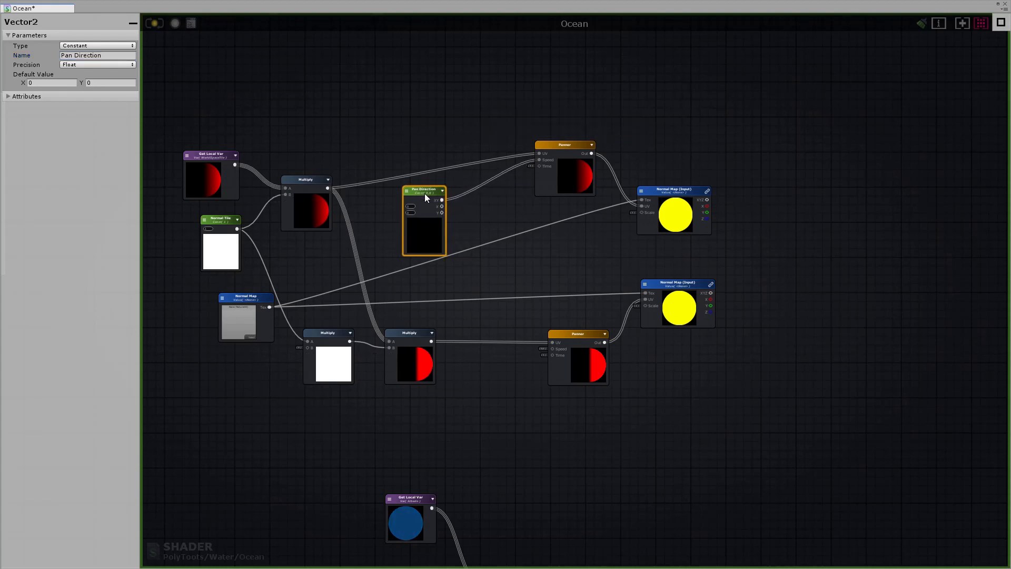
Set the Pan Direction vector's default X value to 1 and adjust the node's placement.
left_click(56, 83)
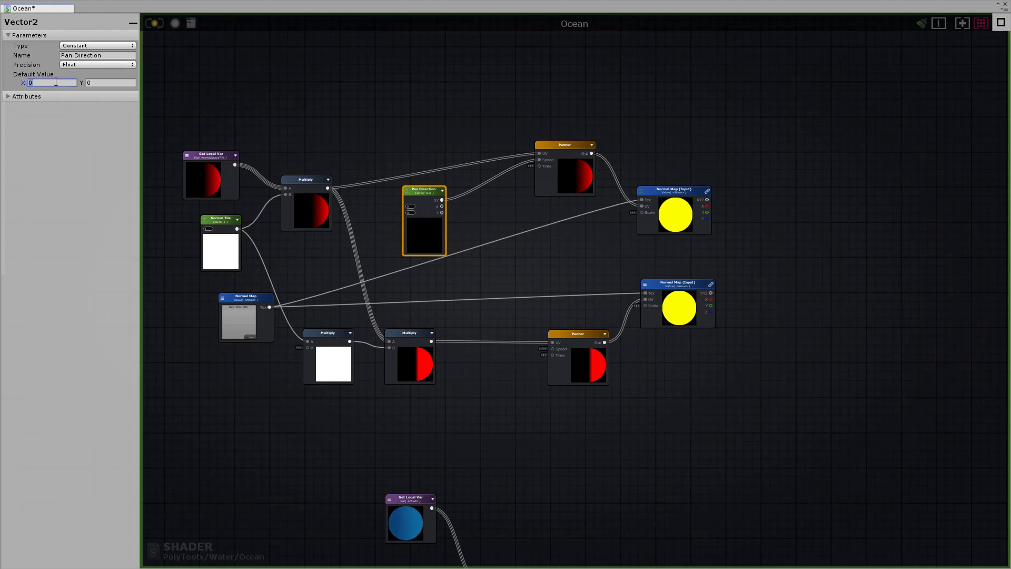
type("1")
key("Tab")
left_click_drag(428, 194, 437, 191)
Duplicate the Pan Direction vector, place the copy below the lower Multiply nodes, and name it "PanD2".
middle_click_drag(512, 208, 503, 165)
key("ctrl+d")
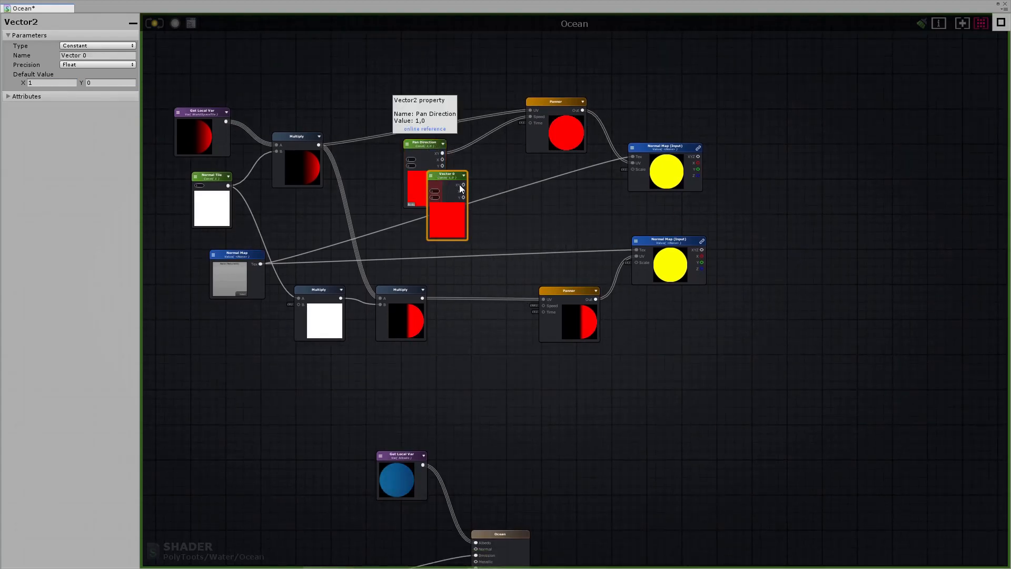
left_click_drag(467, 203, 454, 381)
left_click(36, 60)
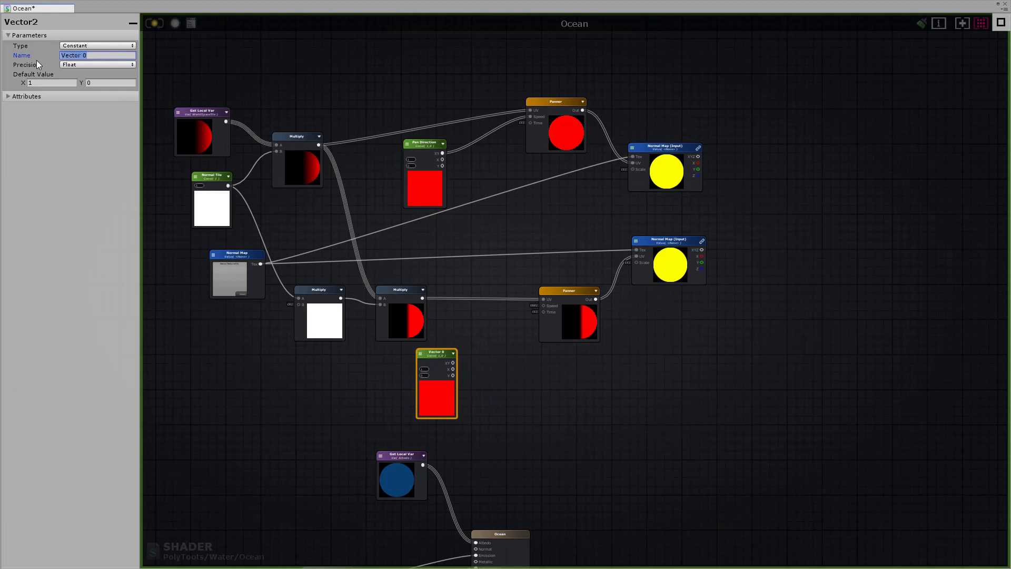
type("PanD2")
Set PanD2's default X value to -1 and connect its XY output to the lower Panner's Speed input.
left_click(72, 83)
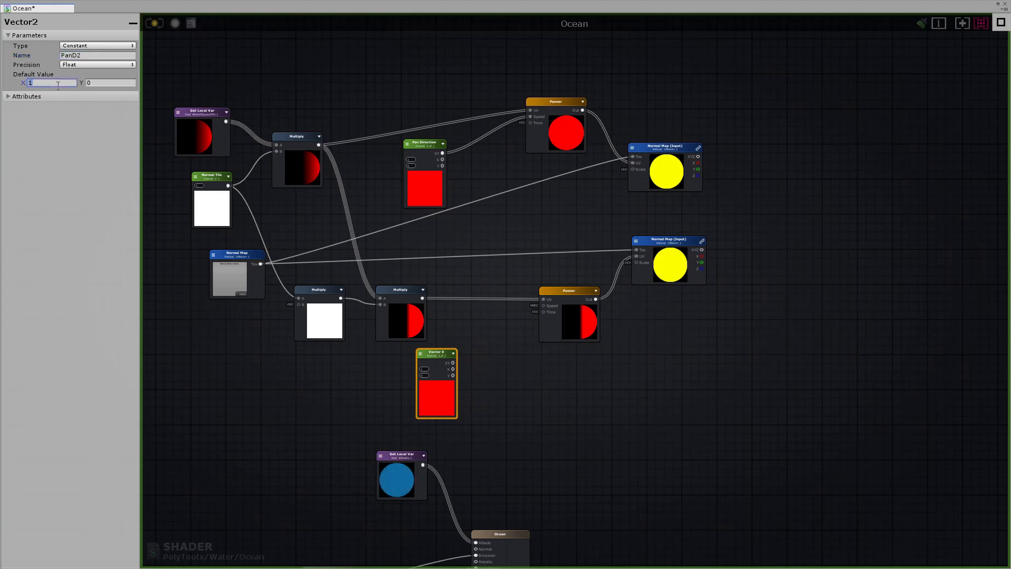
type("-1")
key("Tab")
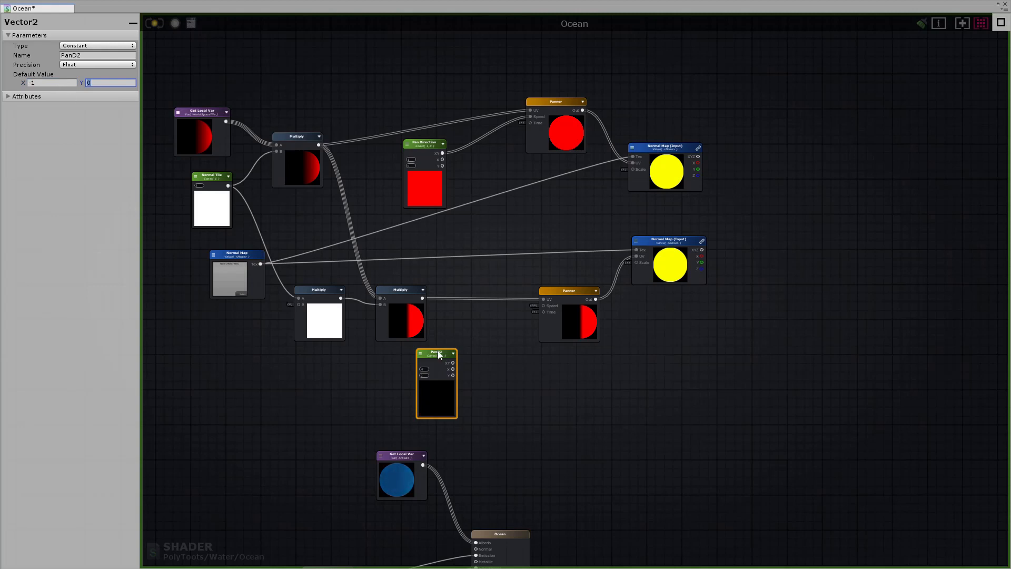
left_click_drag(453, 363, 542, 306)
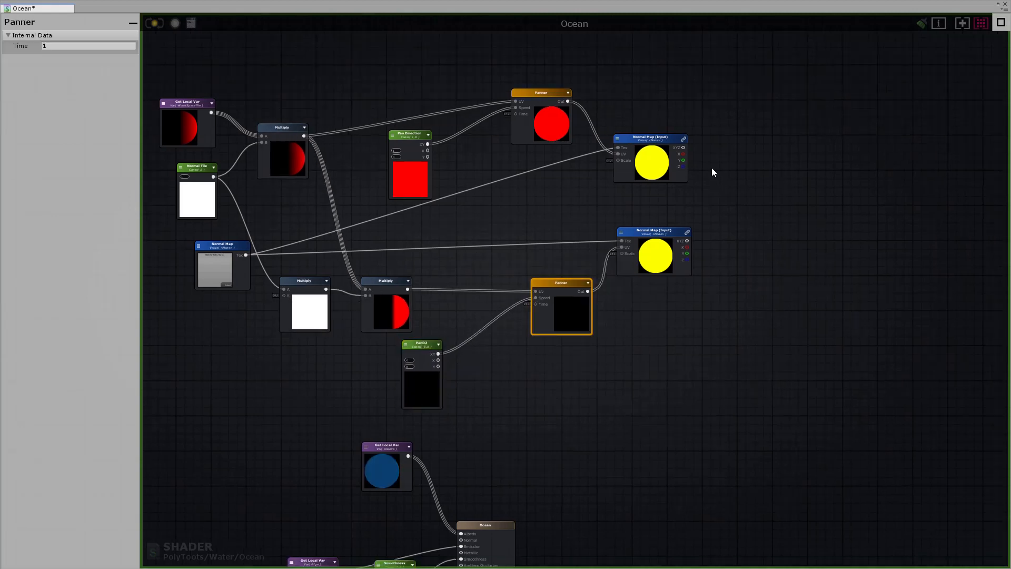
Shift both Normal Map samples and both Panner nodes away from the vector nodes to make room between them.
left_click_drag(748, 99, 657, 267)
left_click_drag(658, 217, 737, 229)
left_click_drag(760, 112, 628, 306)
left_click_drag(650, 233, 729, 228)
left_click_drag(568, 283, 622, 284)
left_click_drag(548, 96, 612, 99)
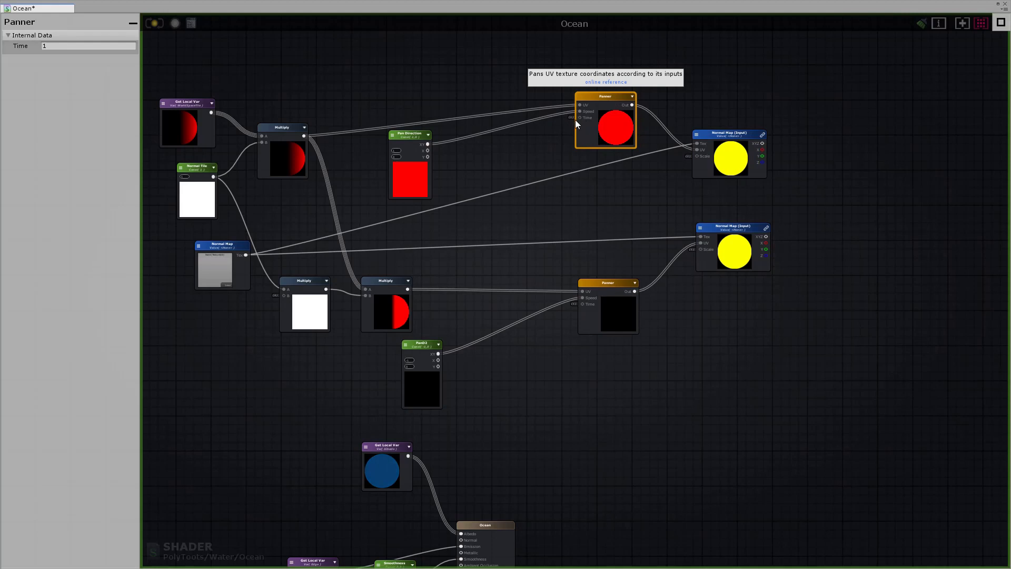
Insert a Multiply node between Pan Direction's XY output and the upper Panner's Speed input.
key("m")
left_click(513, 151)
left_click_drag(526, 154, 507, 127)
left_click_drag(412, 138, 419, 125)
mouse_move(517, 133)
left_mouse_down()
mouse_move(523, 128)
mouse_move(512, 135)
left_mouse_up()
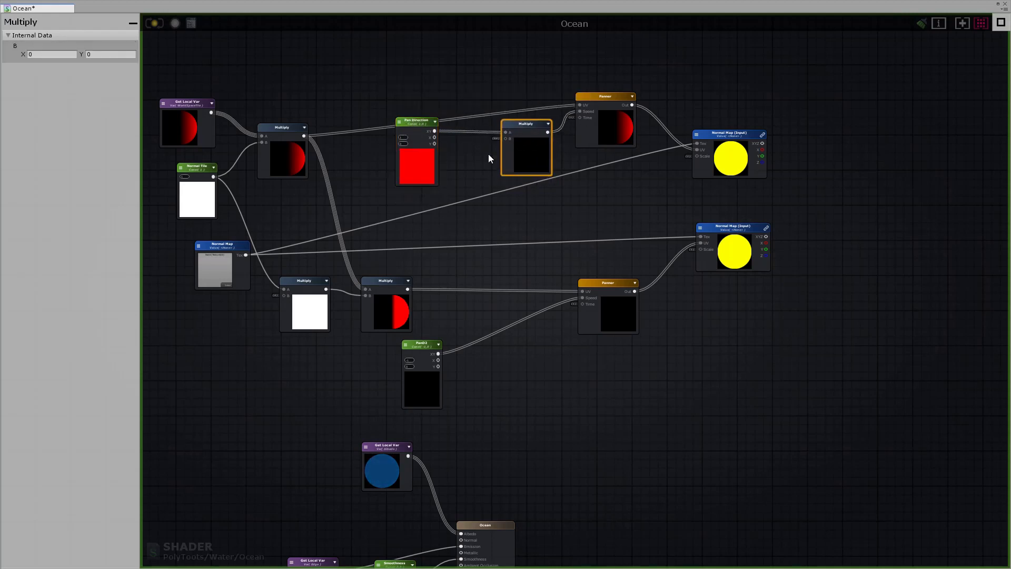
Add a Float node named "Normal Speed" and connect it to the B input of the upper speed Multiply.
left_click(431, 210)
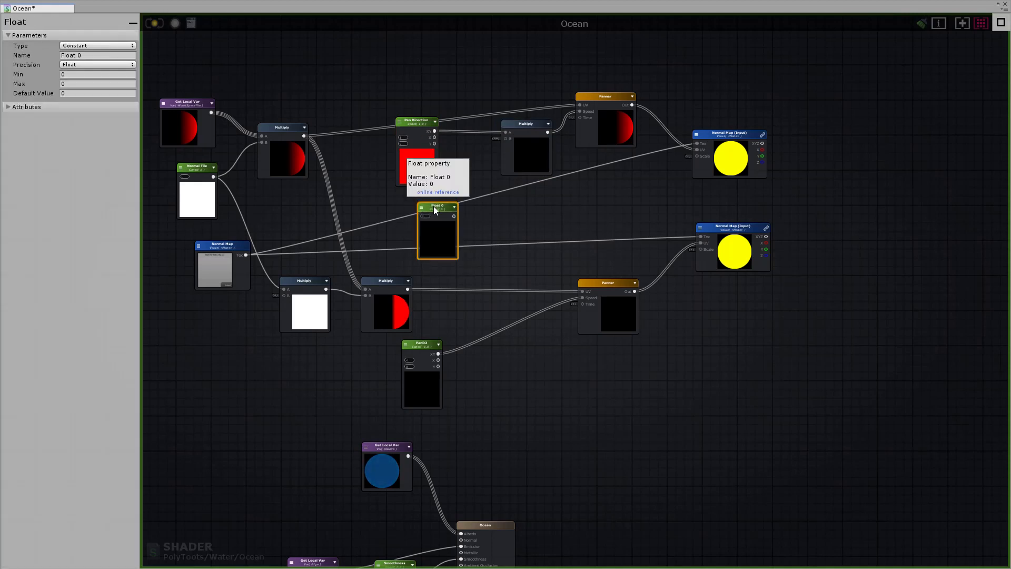
left_click_drag(454, 216, 501, 143)
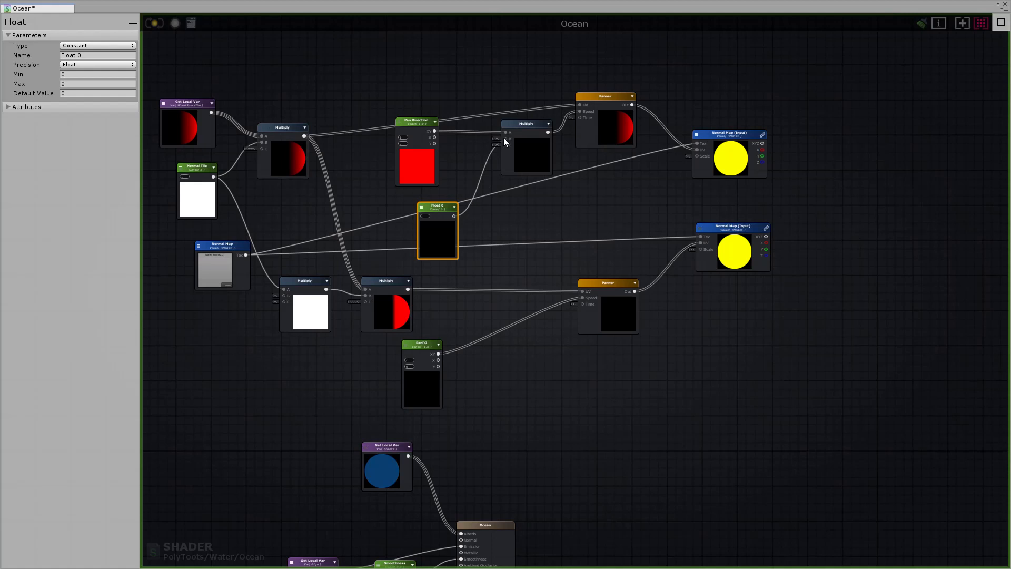
left_click_drag(439, 206, 443, 200)
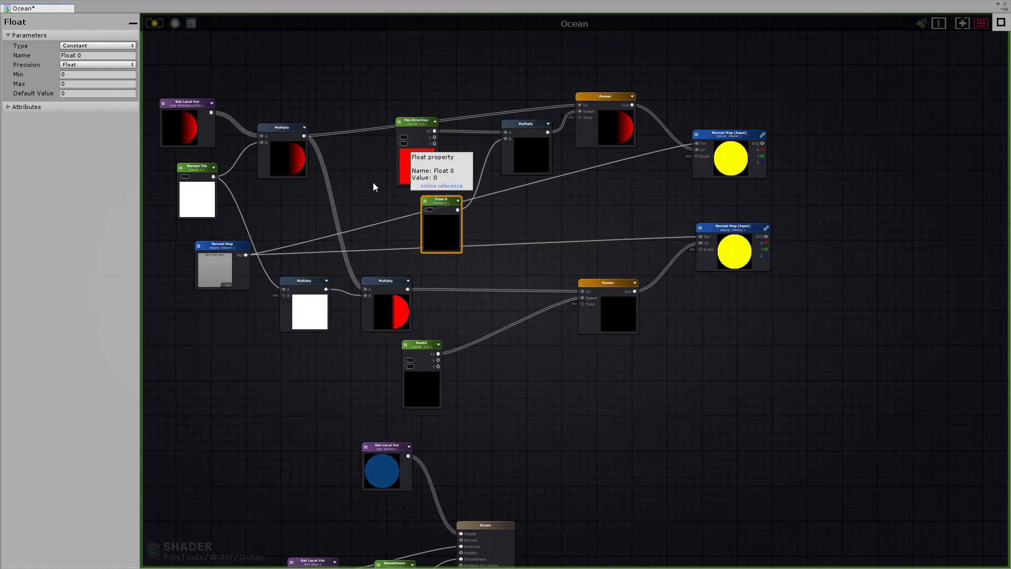
left_click(103, 55)
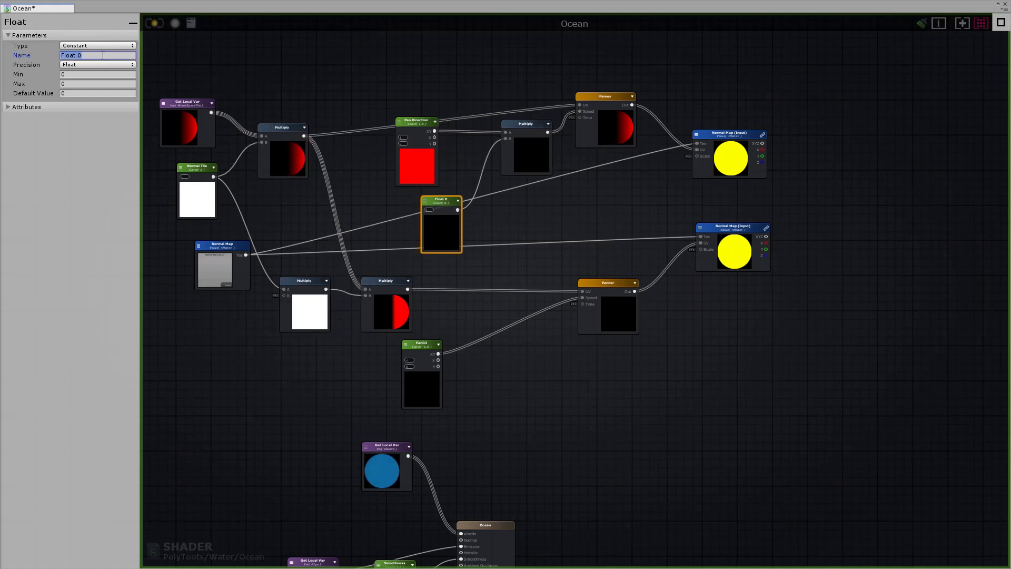
type("Normal Speed")
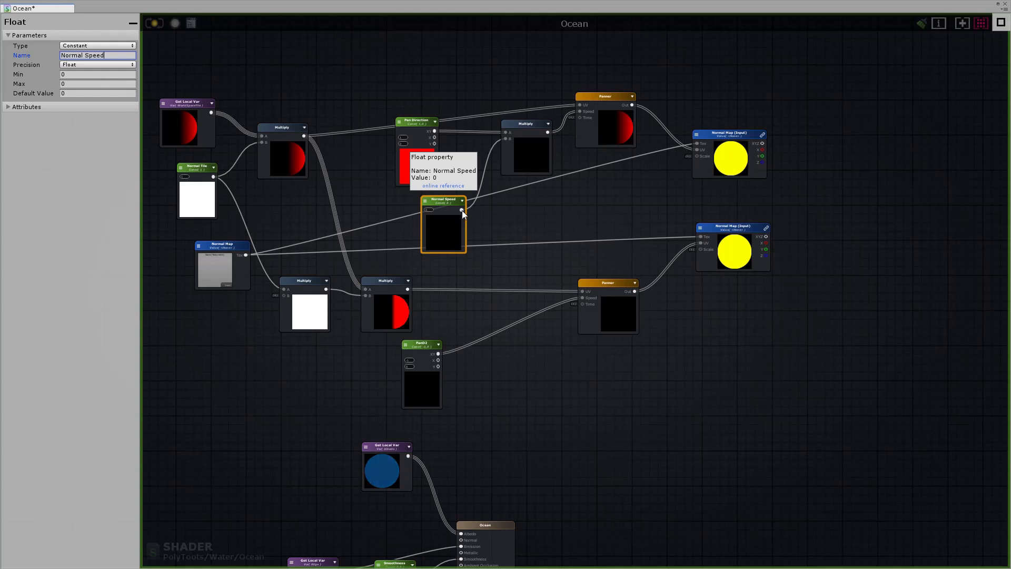
Add another Multiply node below the Normal Speed float and connect the float to its A input.
left_click(530, 259)
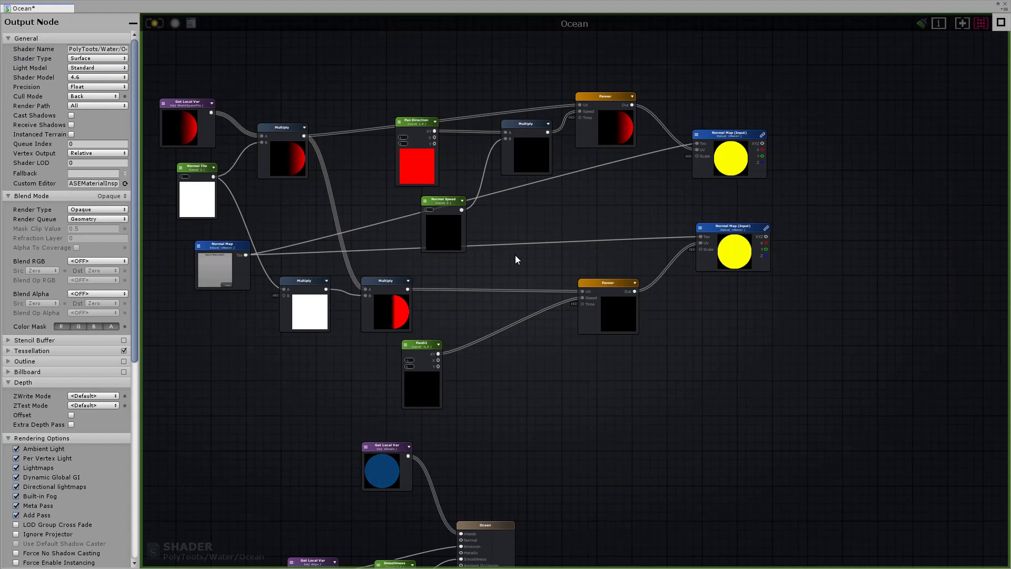
key("m")
left_click(516, 255)
left_click_drag(528, 259, 521, 248)
left_click_drag(463, 210, 518, 256)
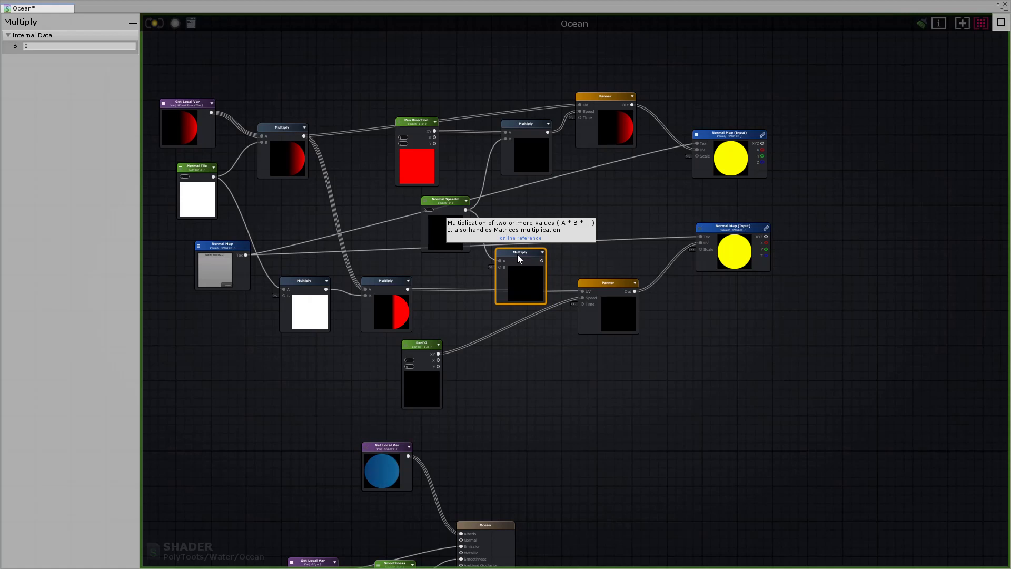
left_click(443, 211)
left_click_drag(446, 201, 445, 203)
left_click_drag(523, 259, 522, 257)
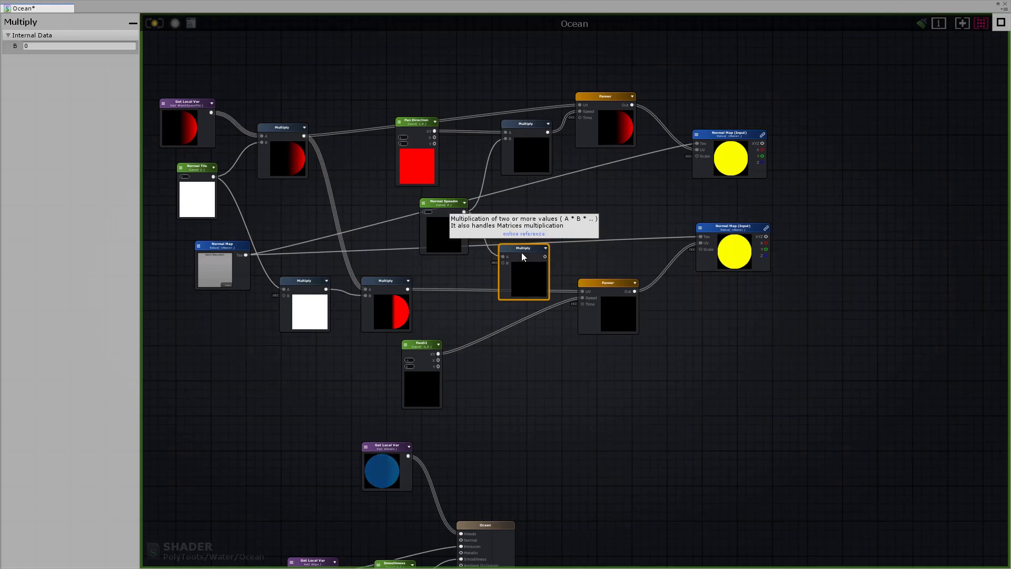
Insert a Multiply between PanD2 and the lower Panner's Speed, feeding its B input from the Multiply driven by the speed float.
left_click_drag(605, 285, 638, 296)
middle_click_drag(304, 199, 401, 200)
middle_click_drag(659, 314, 516, 273)
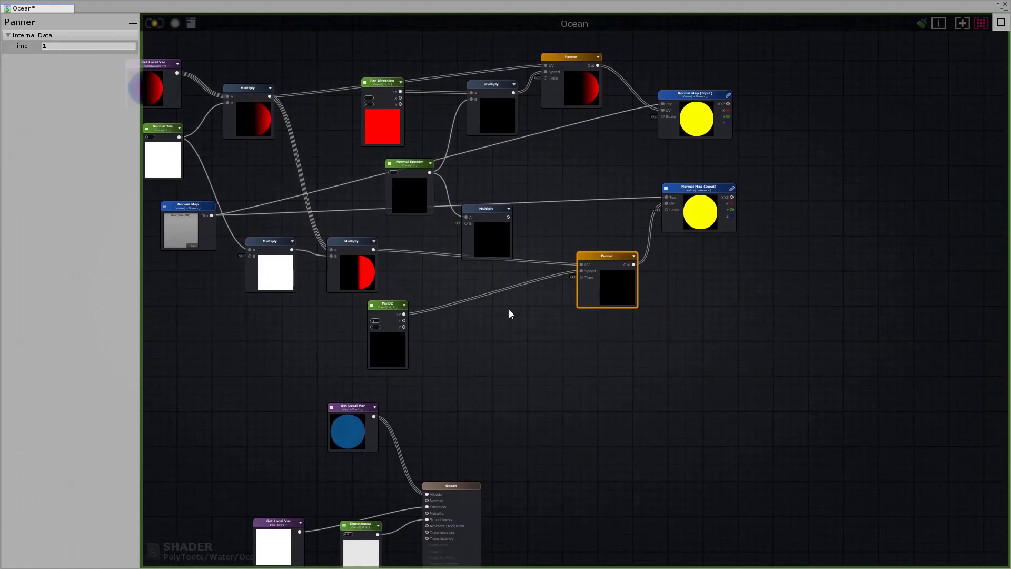
key("m")
left_click(471, 307)
left_click_drag(483, 315, 535, 309)
left_click(491, 210)
left_click_drag(507, 216, 513, 318)
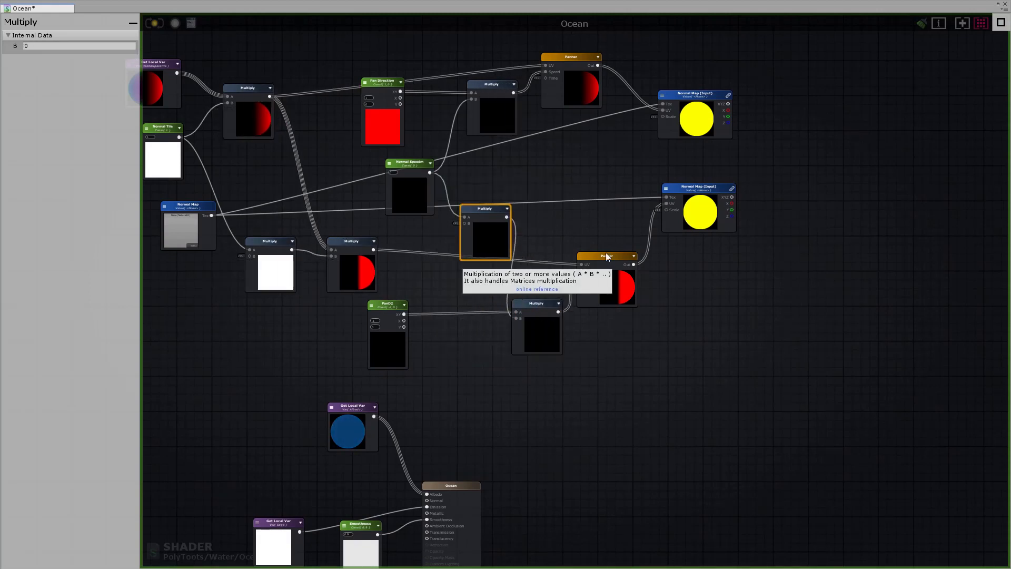
left_click_drag(608, 256, 622, 254)
left_click_drag(477, 209, 478, 219)
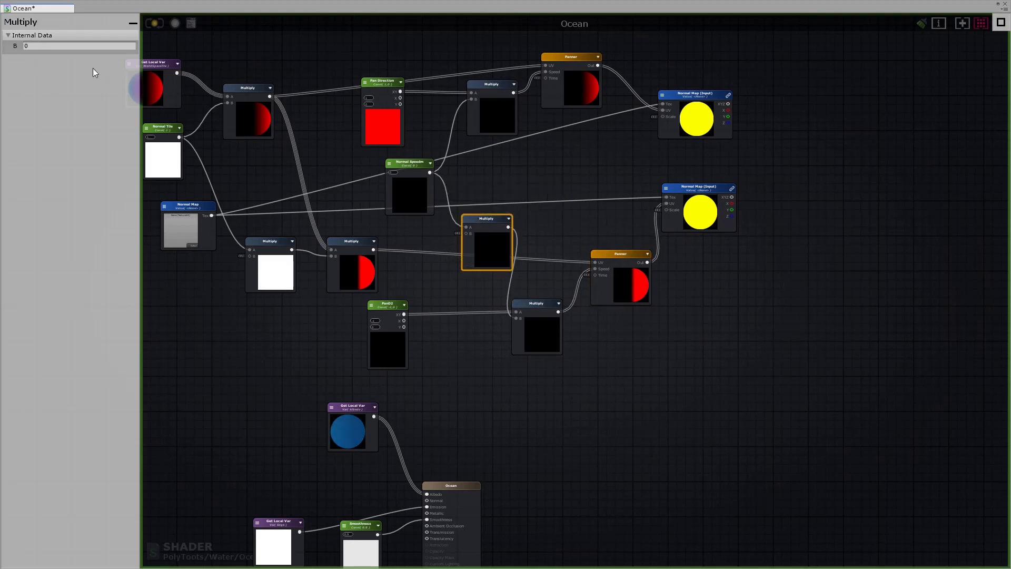
Set the B value of the Multiply fed by the speed float to 3 and nudge the node aside.
left_click(454, 227)
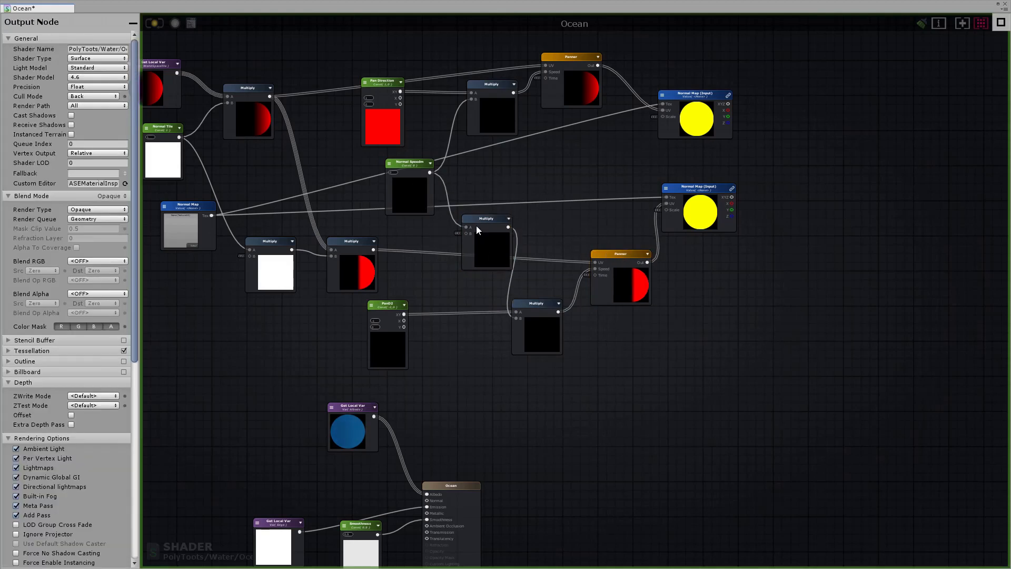
left_click(477, 227)
left_click(40, 47)
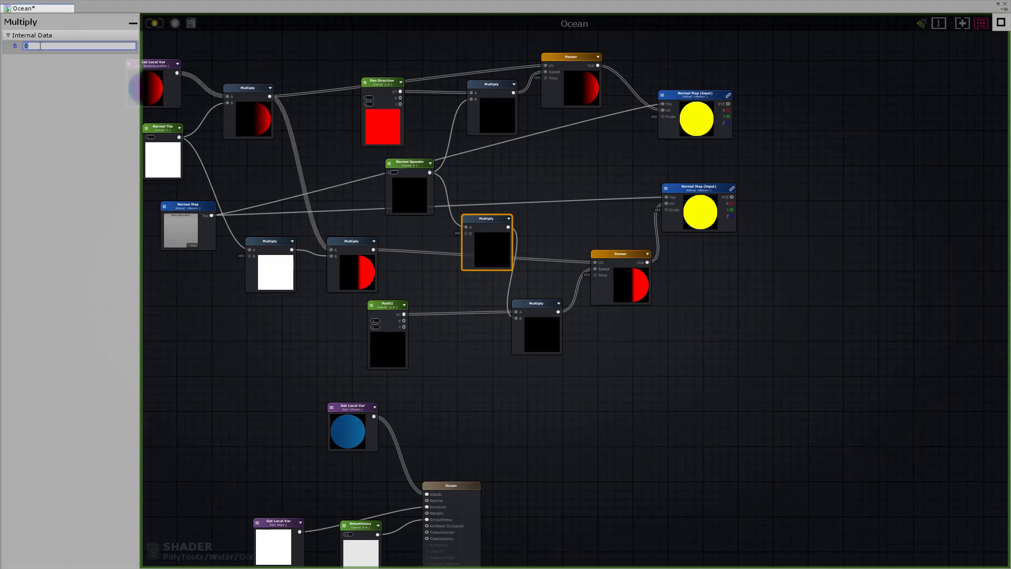
left_click_drag(484, 241, 474, 243)
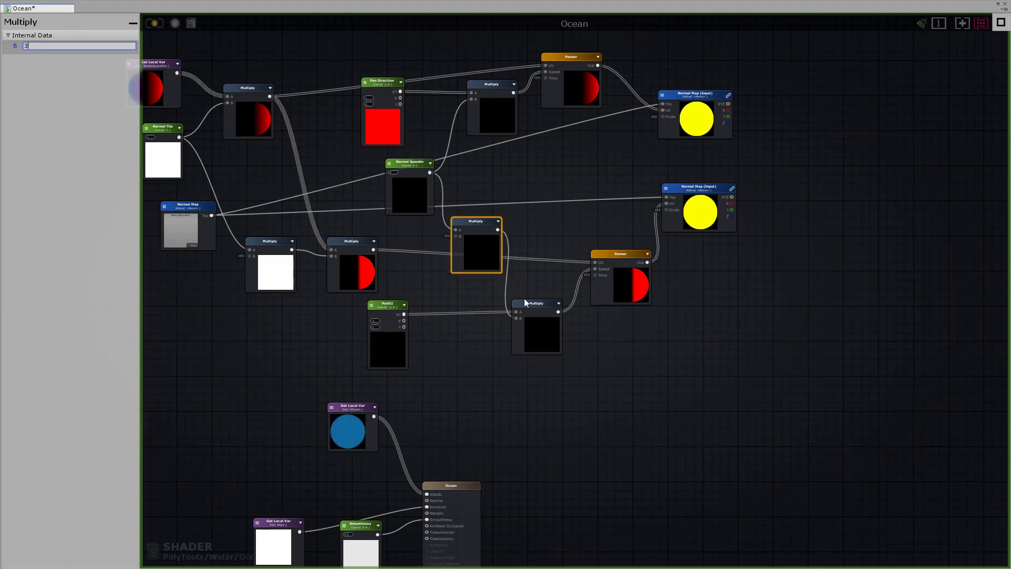
Adjust the placement of PanD2's Multiply and the lower Panner, and move Pan Direction closer to its Multiply.
left_click_drag(524, 302, 533, 302)
left_click_drag(625, 282, 628, 287)
left_click(385, 307)
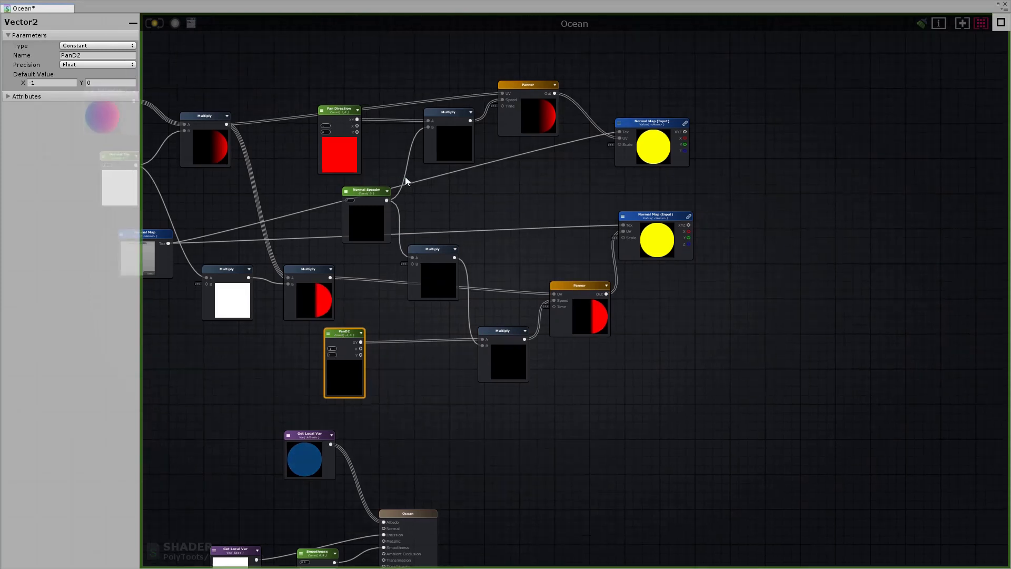
left_click(333, 107)
left_click_drag(337, 104, 355, 104)
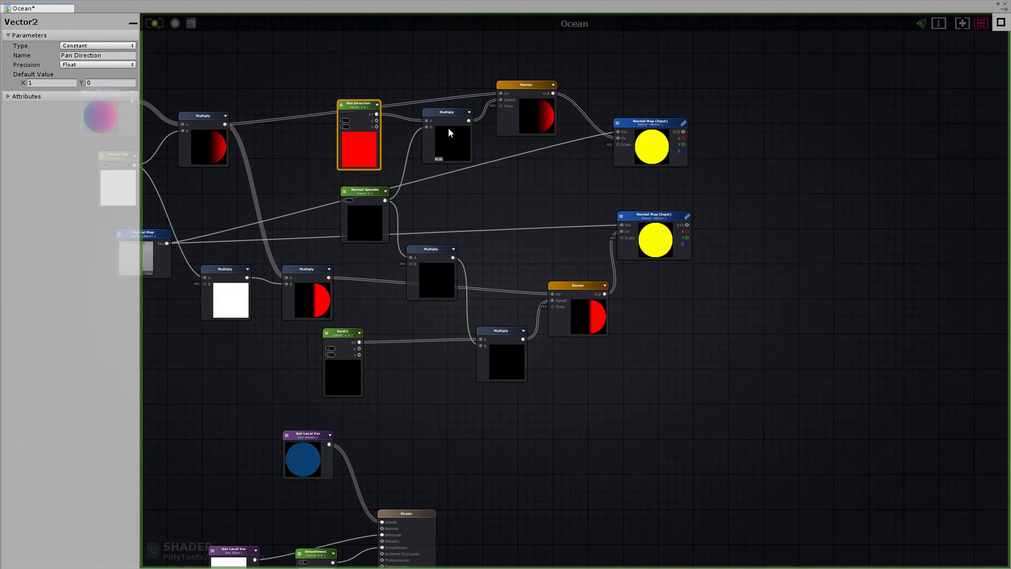
Set the normal speed float's default value to 1.
left_click_drag(353, 196, 354, 193)
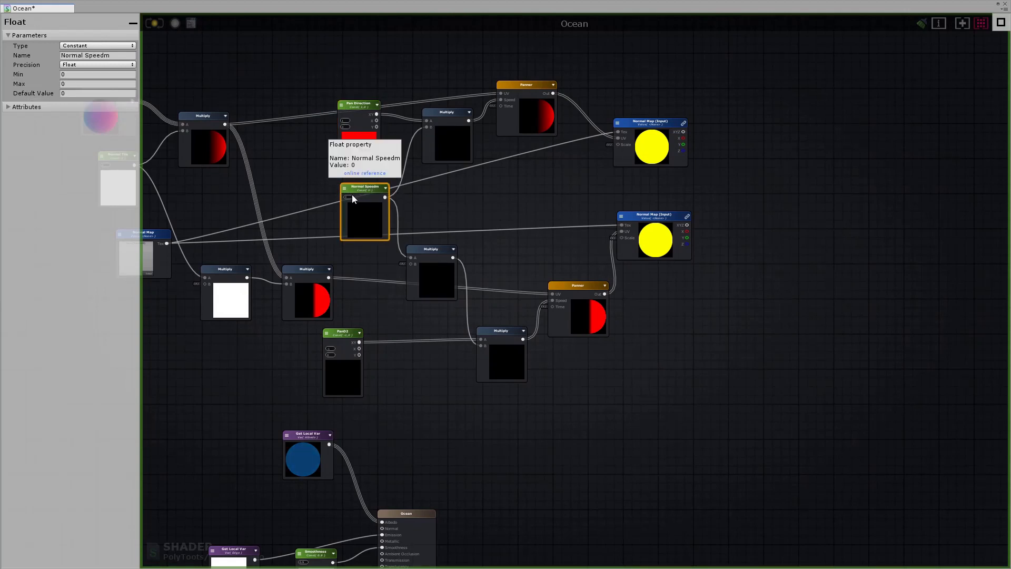
left_click(80, 93)
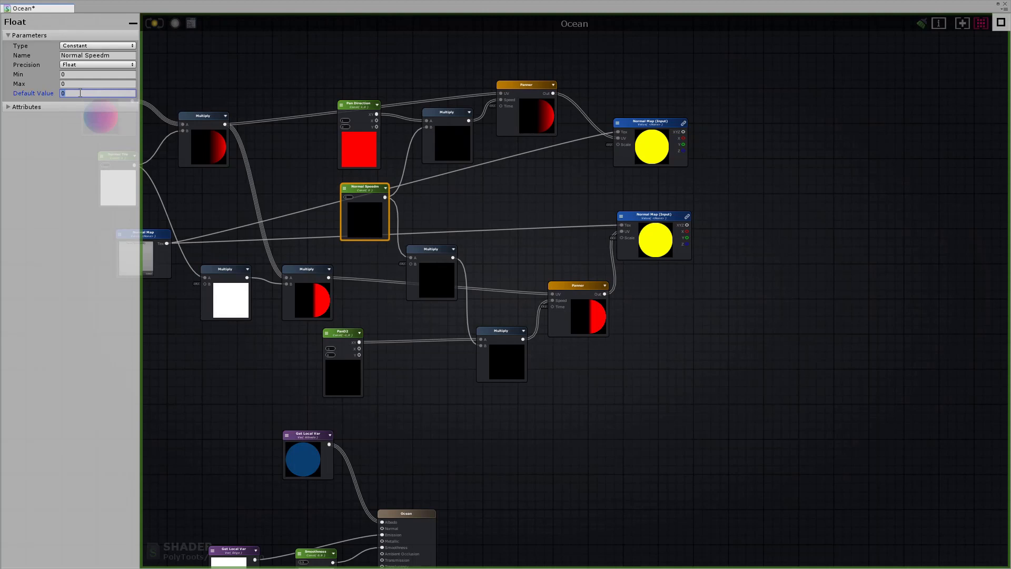
type("1")
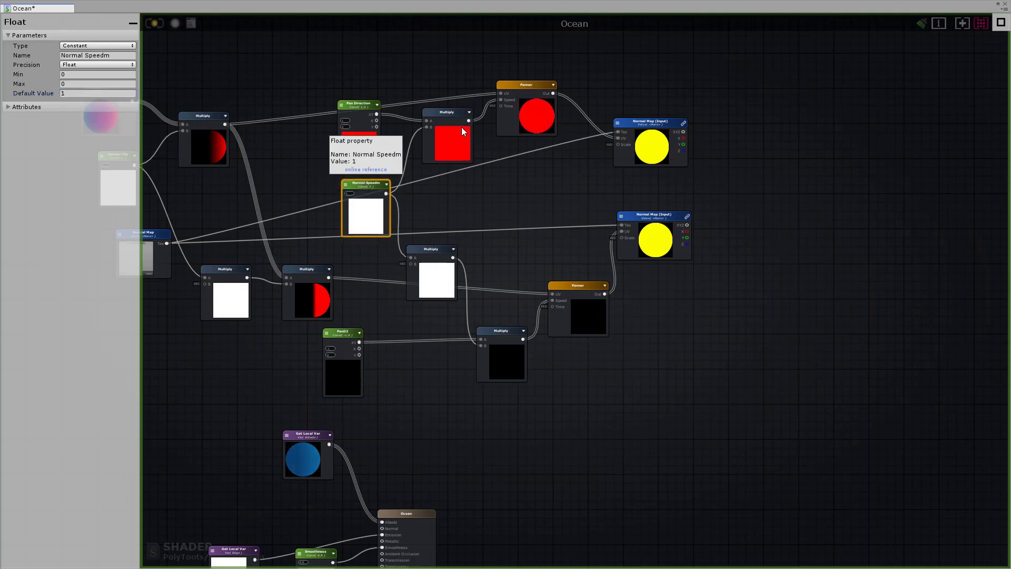
Tidy the layout of the Panners, speed float, PanD2 and the lower Multiply nodes.
left_click_drag(517, 111, 527, 106)
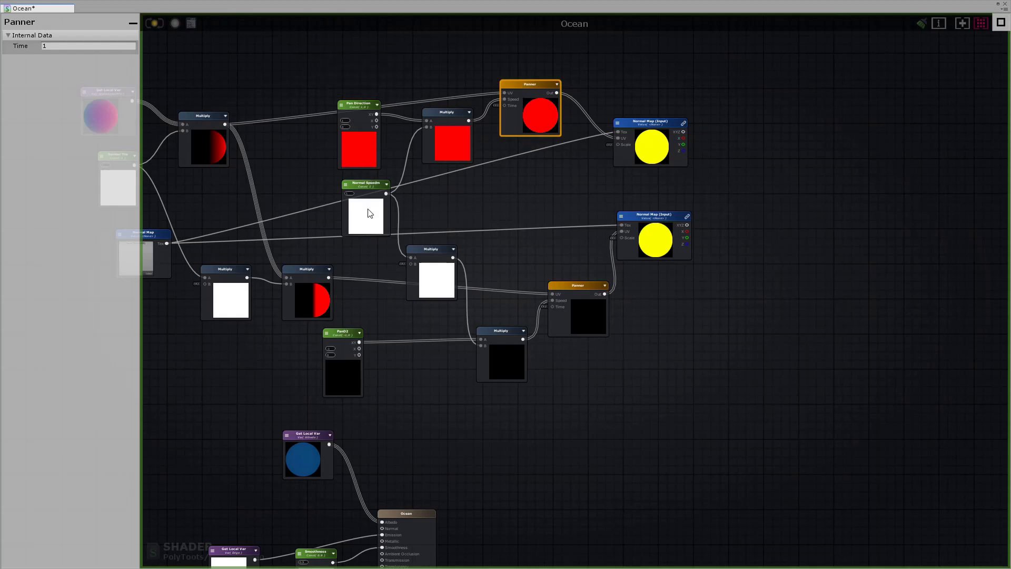
left_click(366, 228)
left_click_drag(365, 228, 360, 240)
mouse_move(433, 275)
left_mouse_down()
mouse_move(443, 271)
mouse_move(435, 275)
left_mouse_up()
left_click_drag(573, 315, 565, 314)
left_click_drag(344, 333, 363, 328)
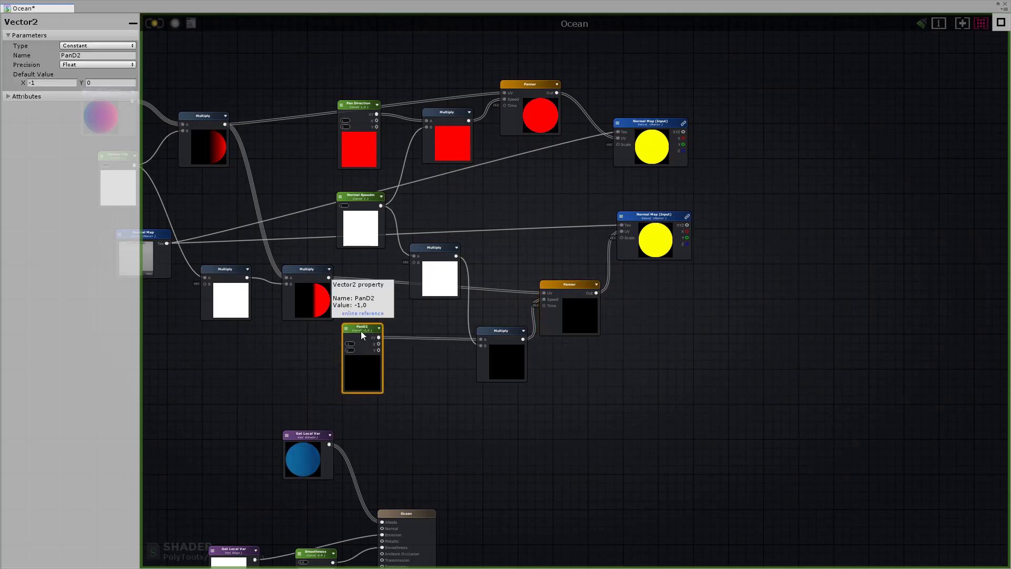
left_click_drag(501, 356, 497, 355)
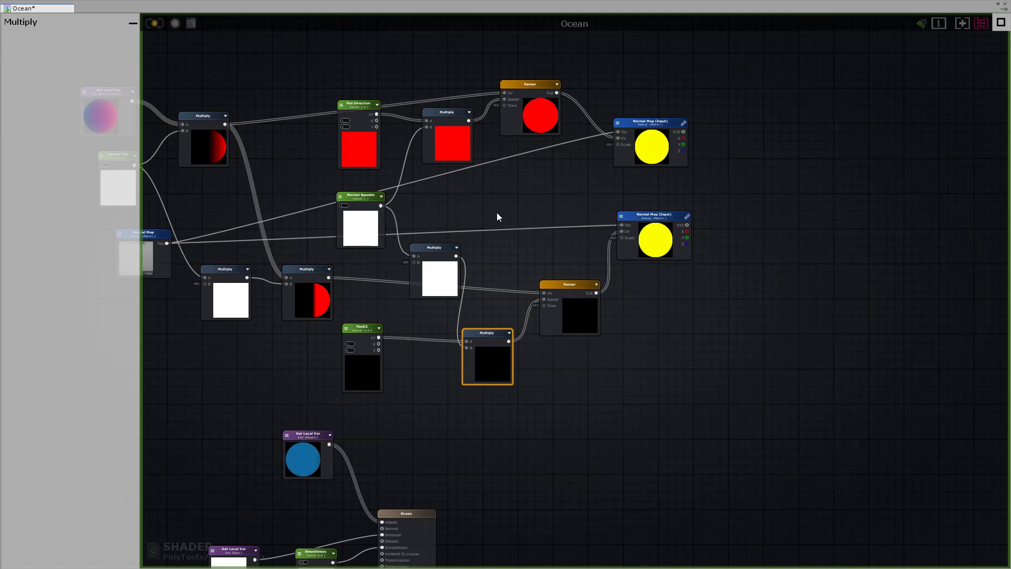
Examine the two panning normal map branches and the overall layout of the shader graph.
middle_click_drag(522, 222, 577, 240)
scroll(576, 239, "down", 1)
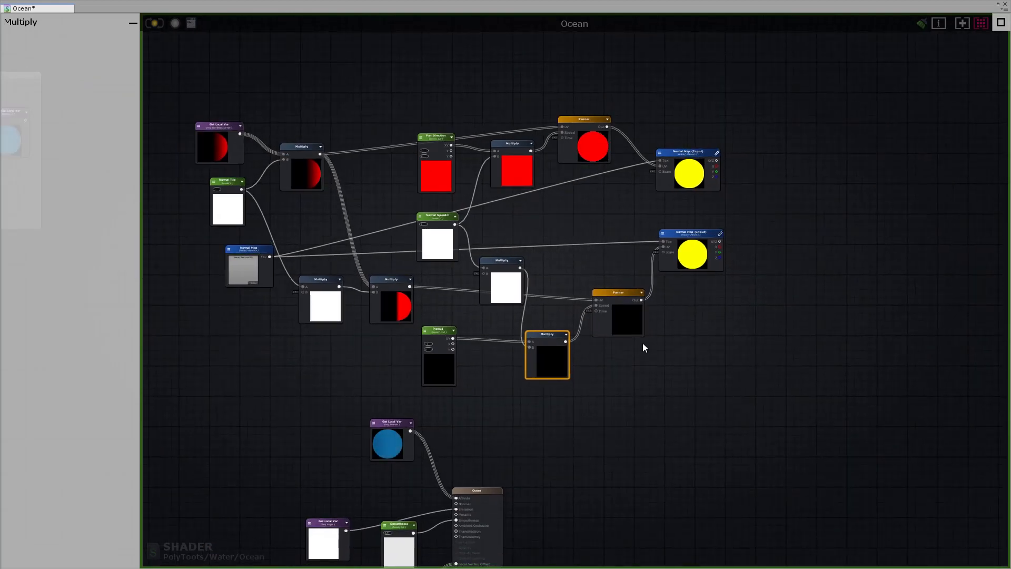
middle_click_drag(563, 206, 523, 212)
scroll(542, 225, "up", 1)
left_click(386, 293)
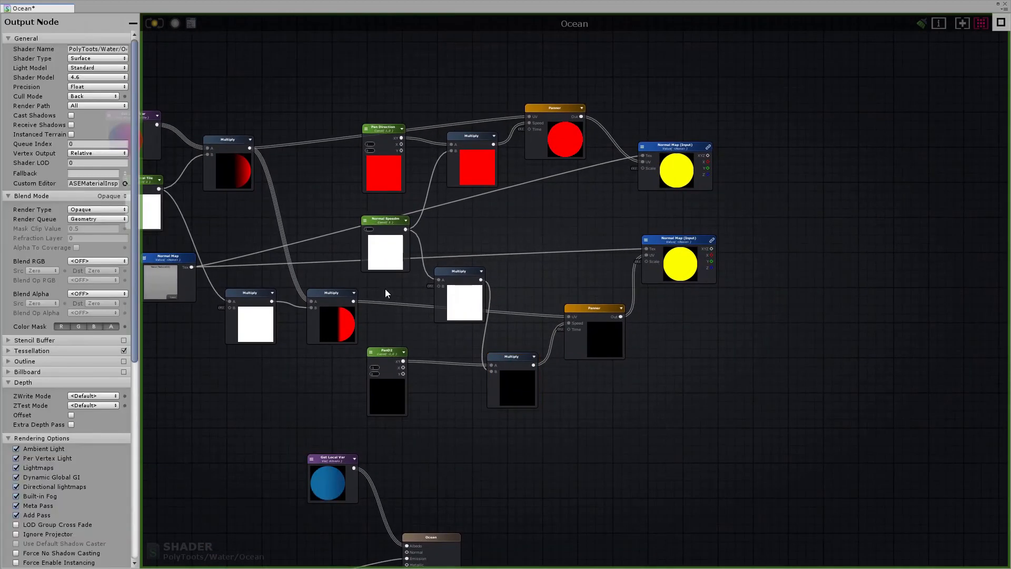
scroll(531, 244, "down", 1)
middle_click_drag(665, 181, 591, 190)
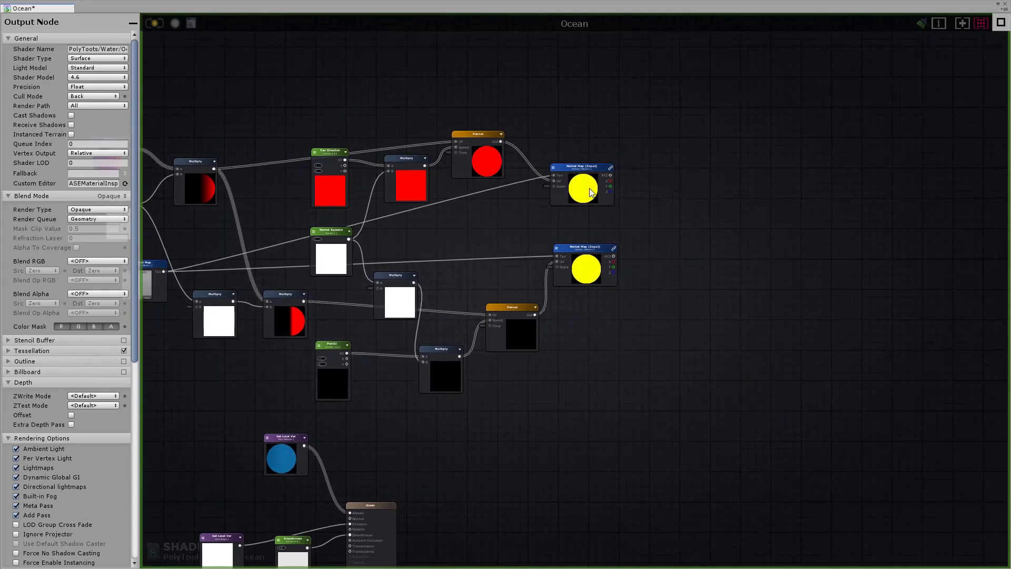
left_click(593, 191)
left_click(659, 211)
scroll(580, 218, "down", 5)
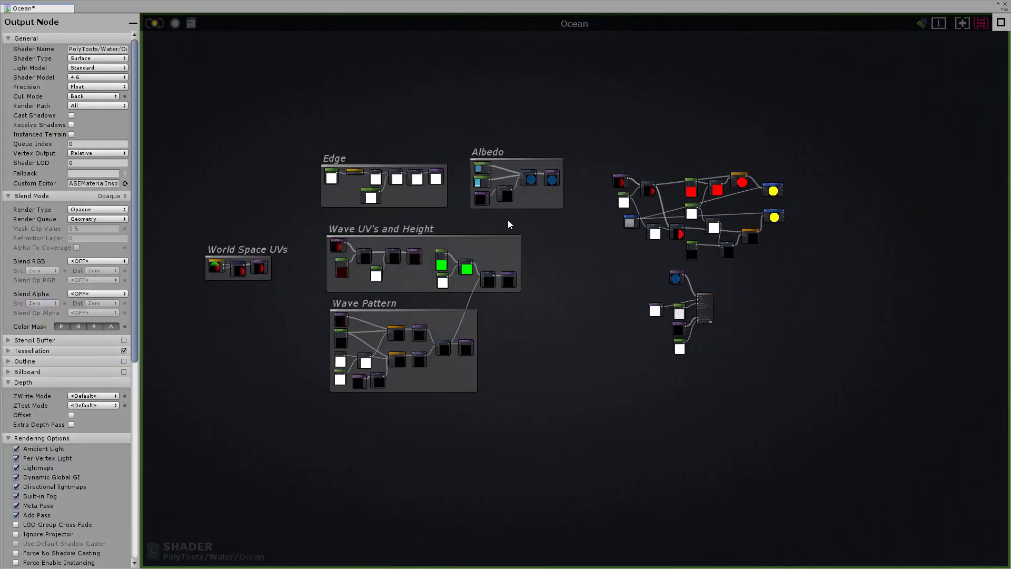
scroll(602, 219, "up", 5)
scroll(661, 233, "down", 2)
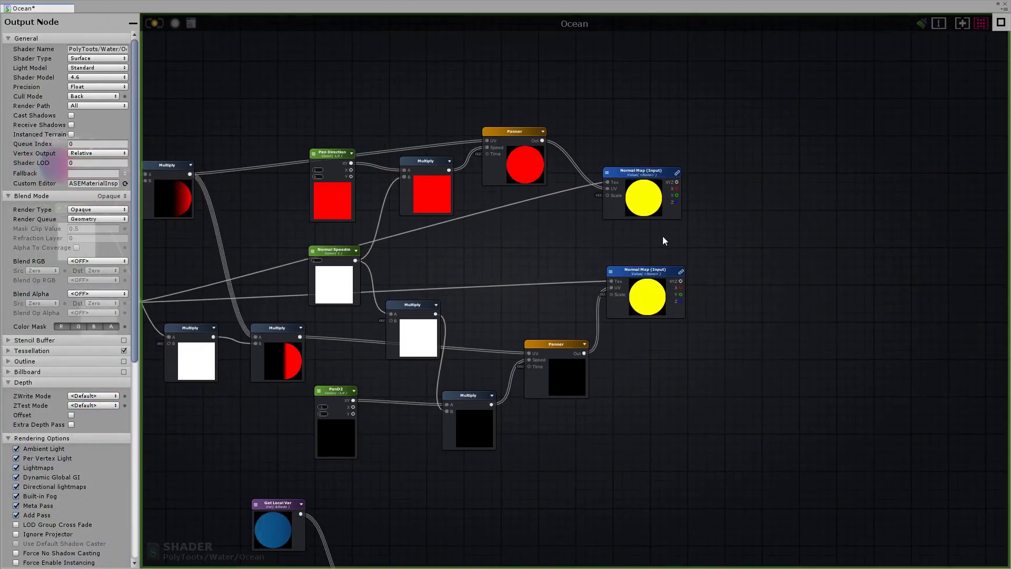
middle_click_drag(662, 235, 594, 241)
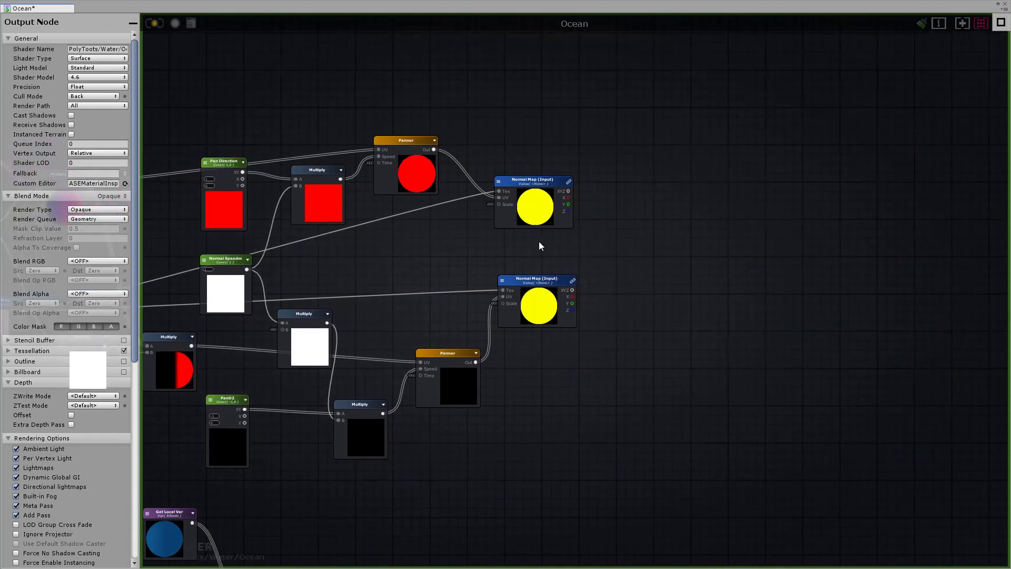
Shift the two normal map Texture Samples slightly away from the Panners and align them above one another.
left_click_drag(542, 189, 549, 196)
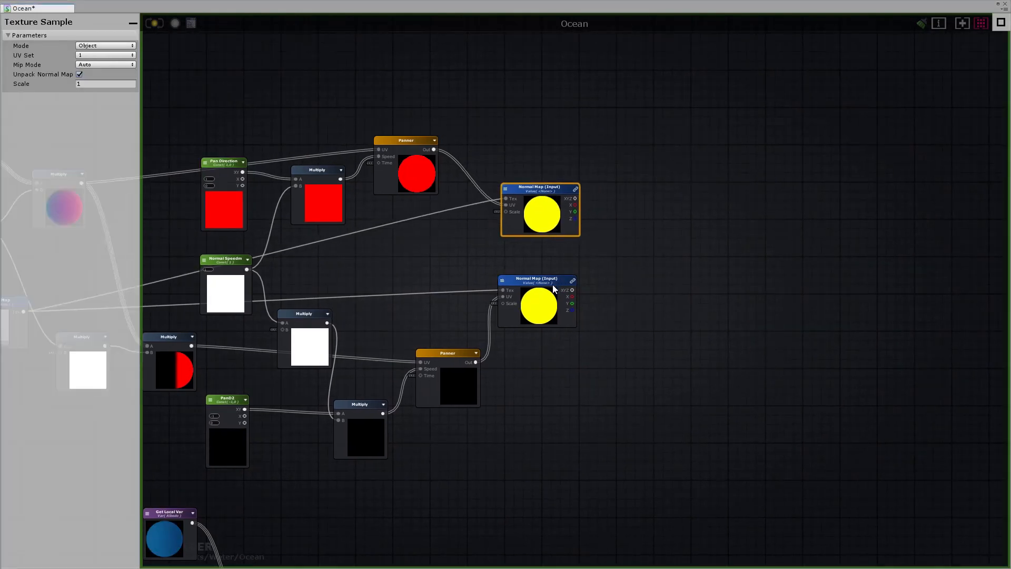
left_click_drag(552, 284, 564, 289)
left_click(540, 196)
left_click_drag(540, 196, 547, 200)
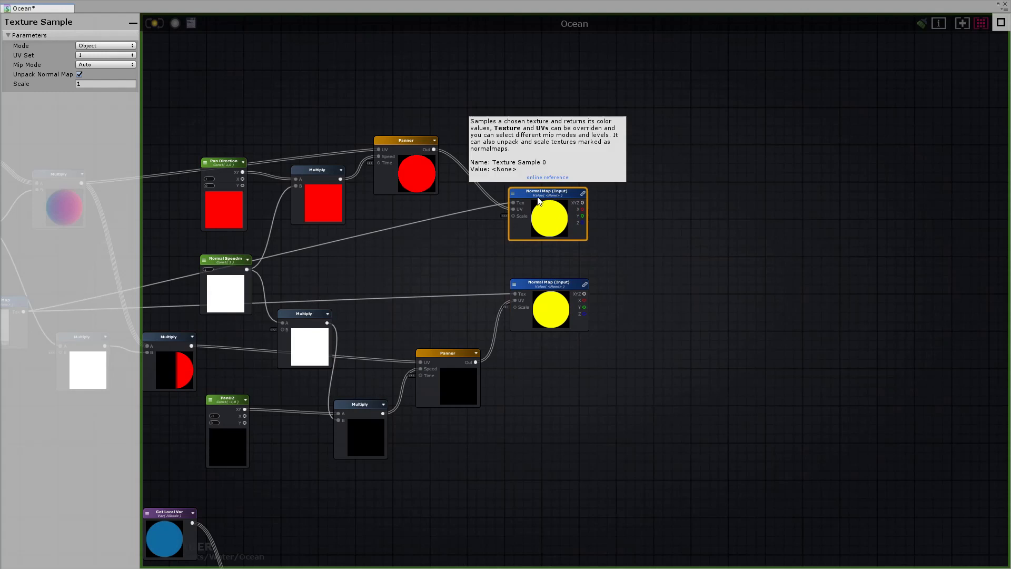
left_click(639, 245)
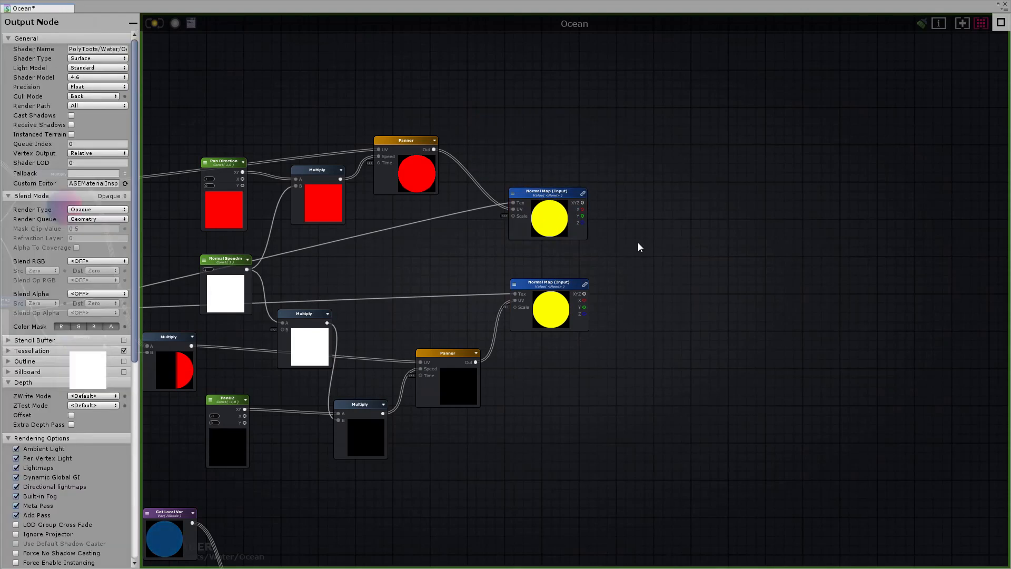
Add a Blend Normals node and connect the two normal map samples to its Normal A and Normal B inputs.
right_click(638, 246)
type("blend n")
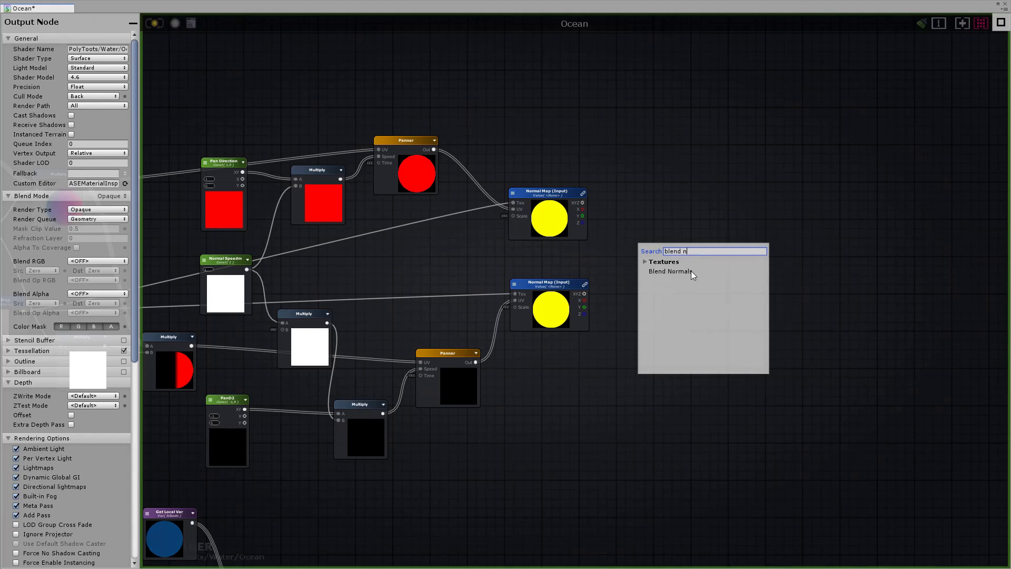
left_click(690, 270)
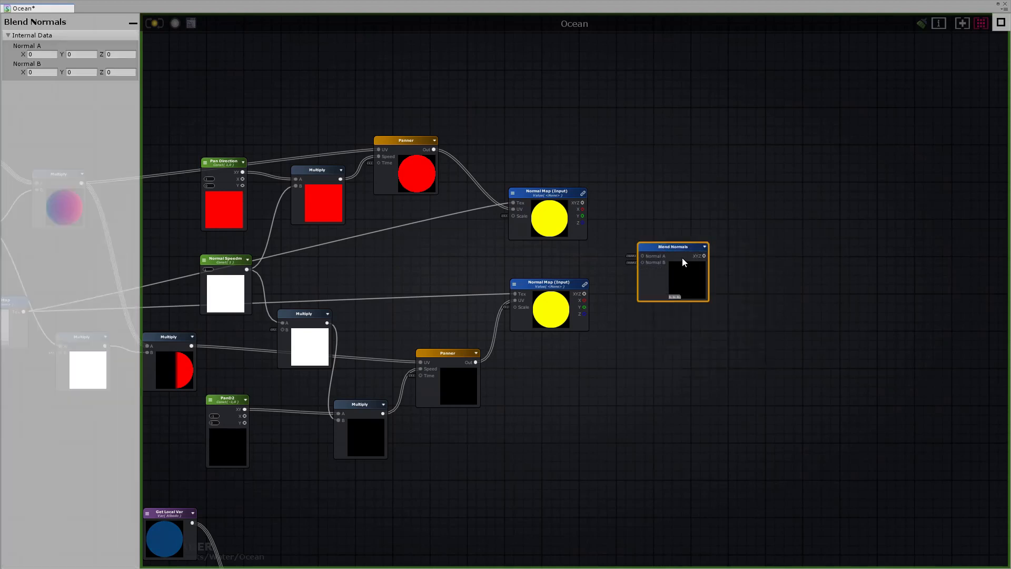
left_click_drag(585, 293, 676, 240)
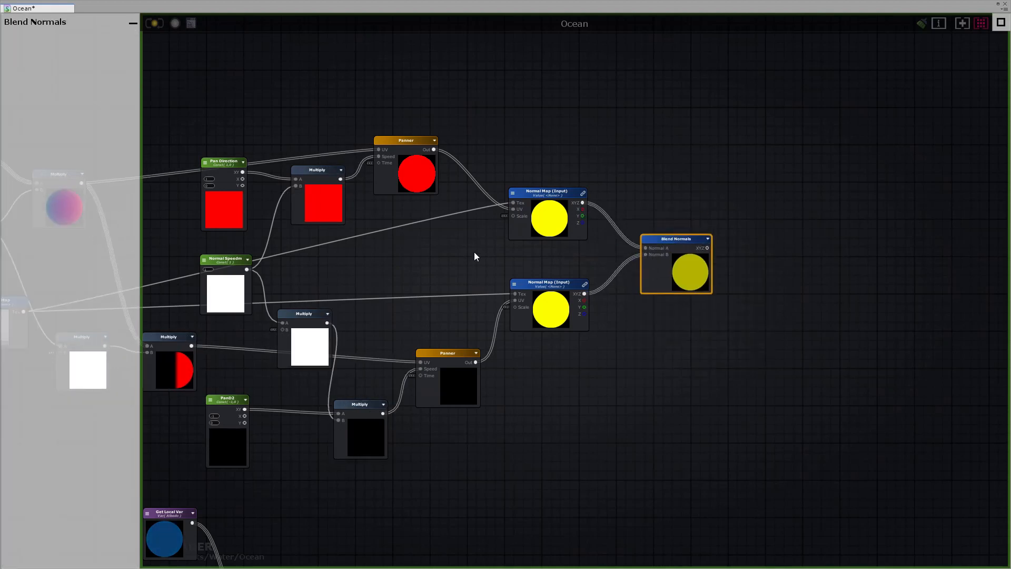
Create a float named Normal Strength with a maximum of 1 and a default value of 1.
left_click(429, 251)
left_click(422, 245)
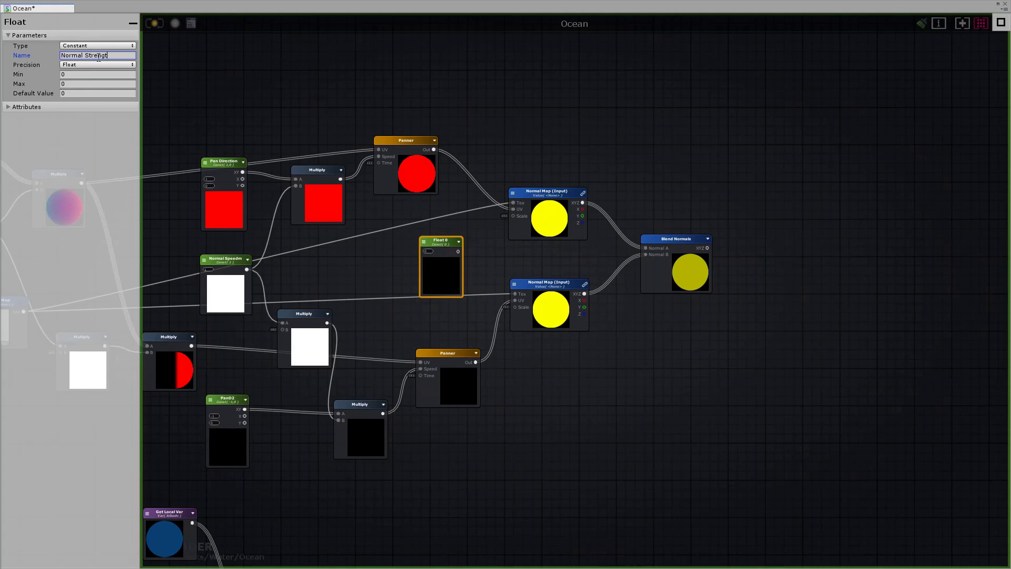
left_click(91, 84)
type("1")
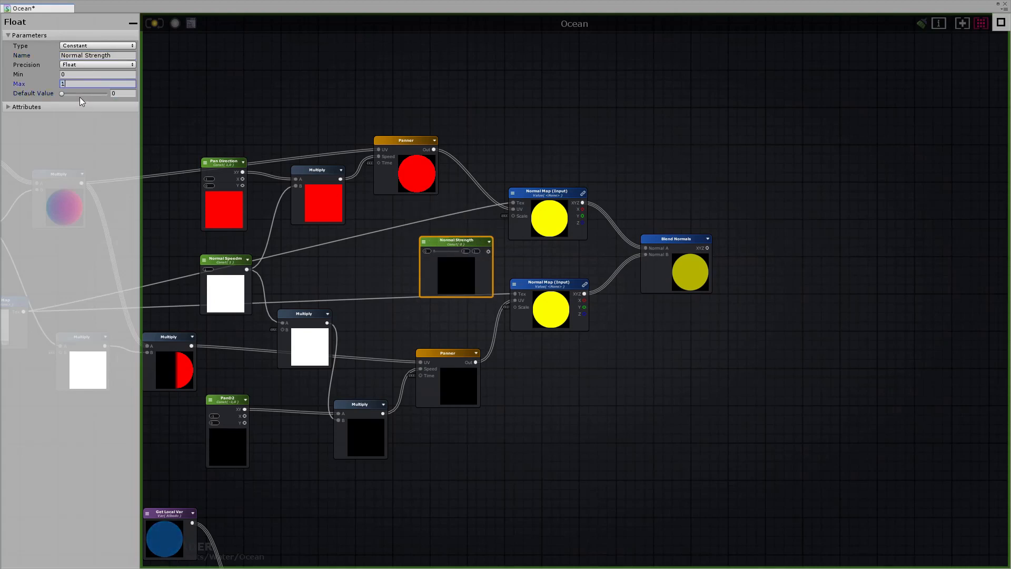
type("1")
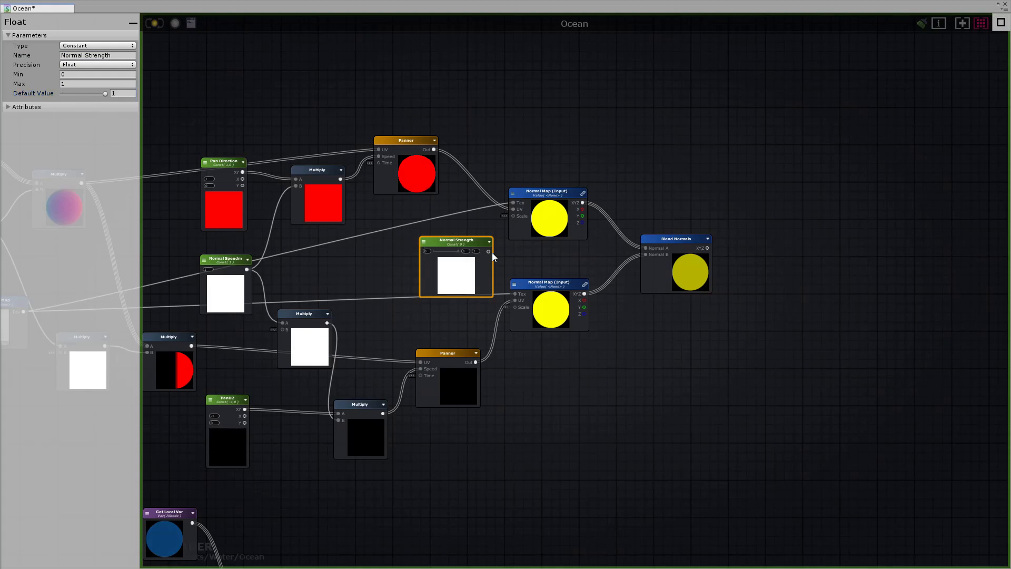
Connect Normal Strength to the Scale input of both normal map samples and tidy the float and Blend Normals positions.
left_click_drag(489, 251, 512, 216)
mouse_move(448, 238)
left_mouse_down()
mouse_move(515, 307)
mouse_move(453, 242)
mouse_move(457, 251)
left_mouse_up()
left_click_drag(677, 240, 662, 239)
key("f")
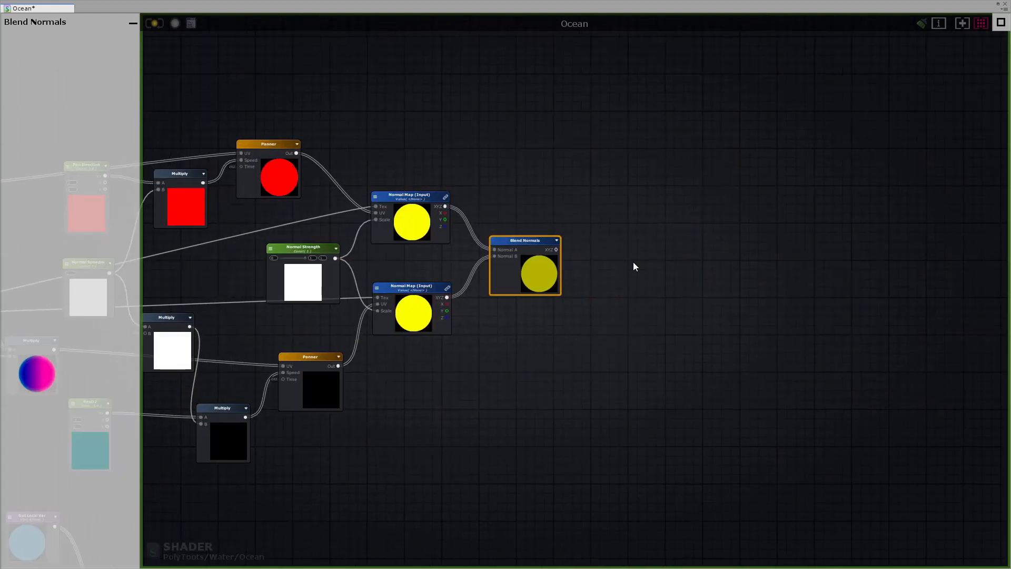
Register the Blend Normals output as a local variable named Normals.
left_click(594, 255)
left_click_drag(622, 256, 626, 246)
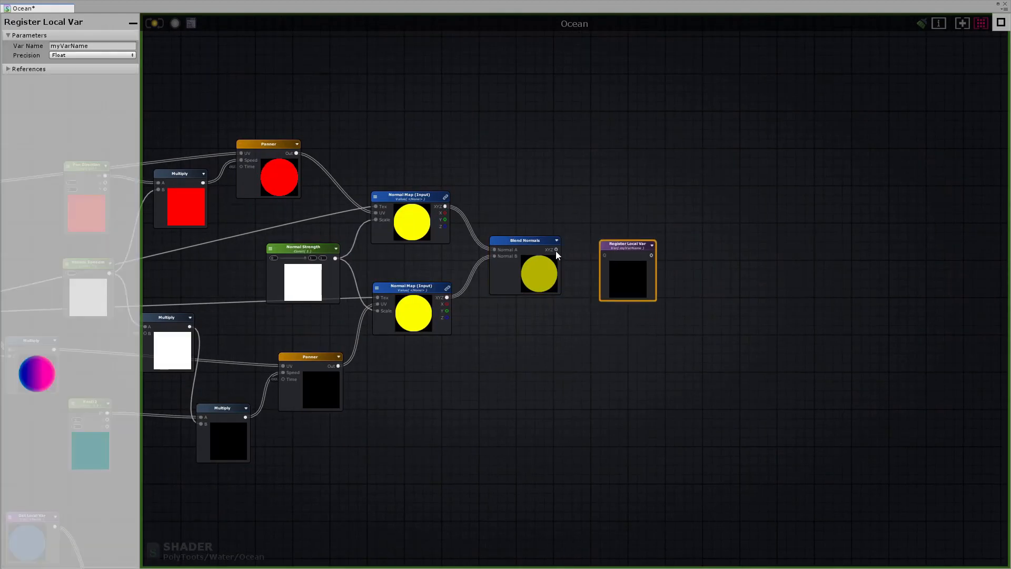
left_click(66, 54)
left_click(101, 45)
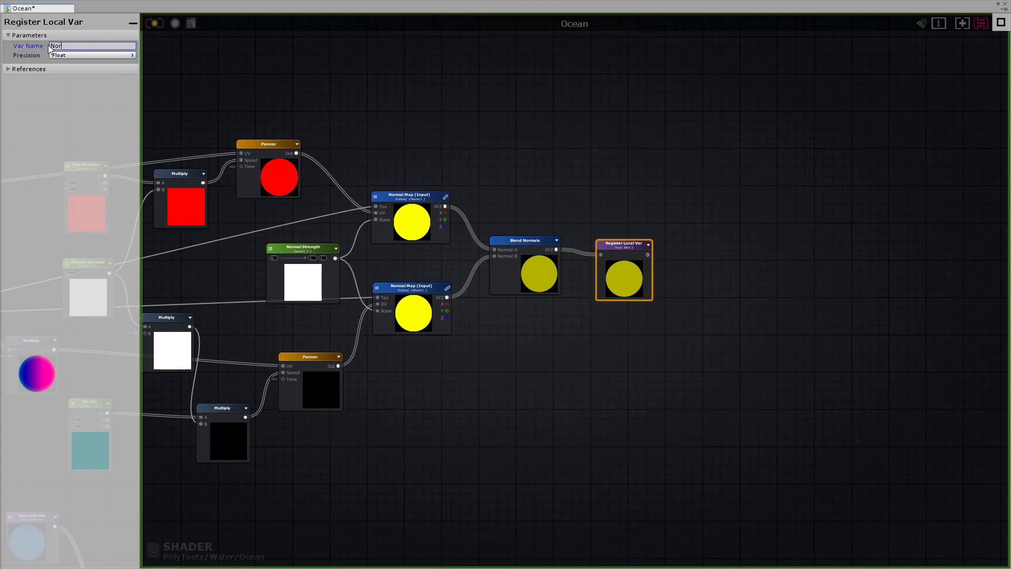
left_click(701, 349)
Group all the normal map nodes in a comment frame titled Normal Map, placed above the output nodes.
scroll(622, 327, "down", 4)
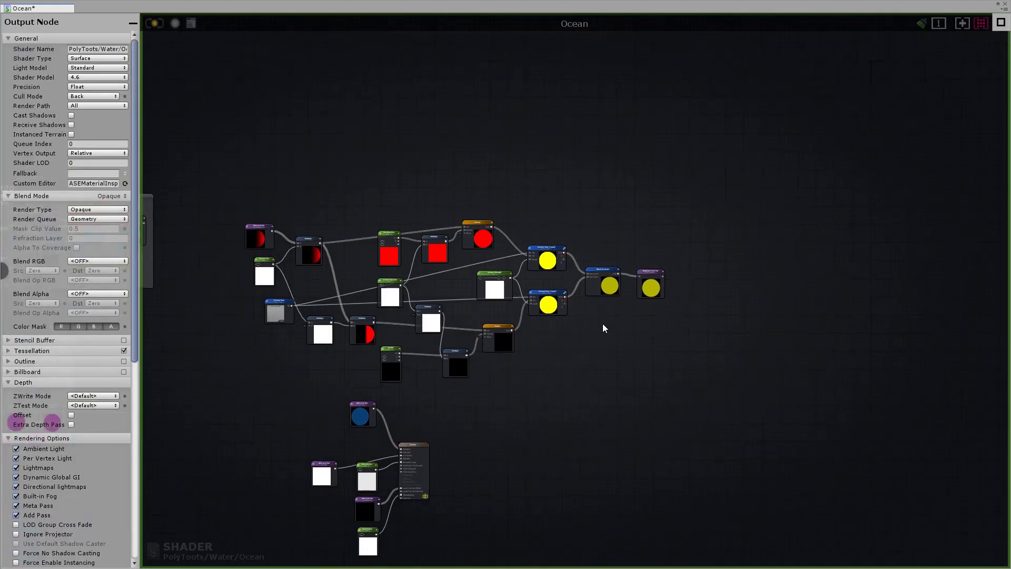
left_click_drag(786, 155, 259, 342)
left_click_drag(542, 311, 556, 263)
key("c")
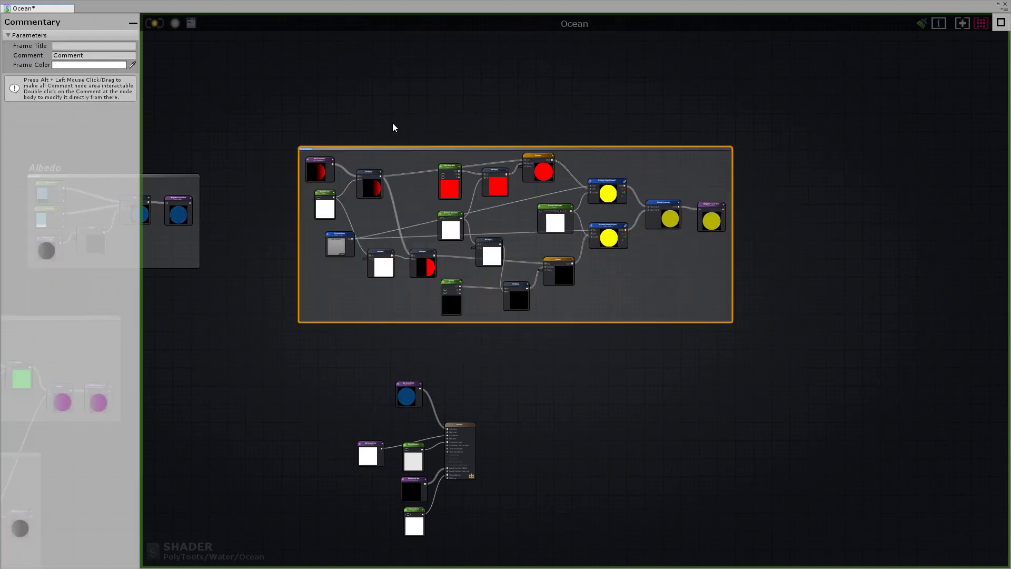
left_click(102, 47)
type("Normal Ma")
left_click(718, 450)
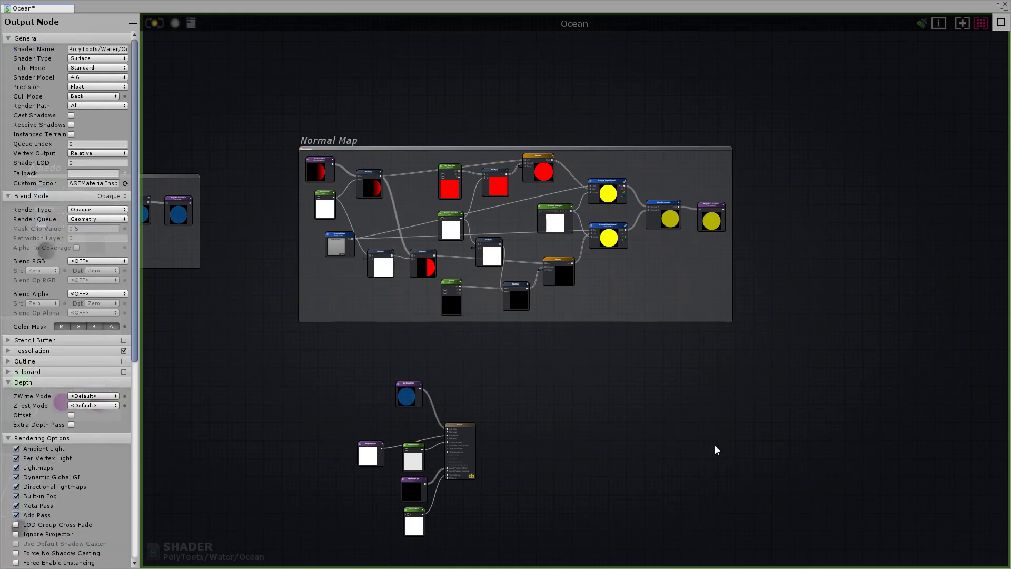
Feed the Normals local variable into the Ocean output's Normal input through a Get Local Var node and compile the shader.
scroll(523, 350, "up", 6)
right_click_drag(317, 242, 387, 259)
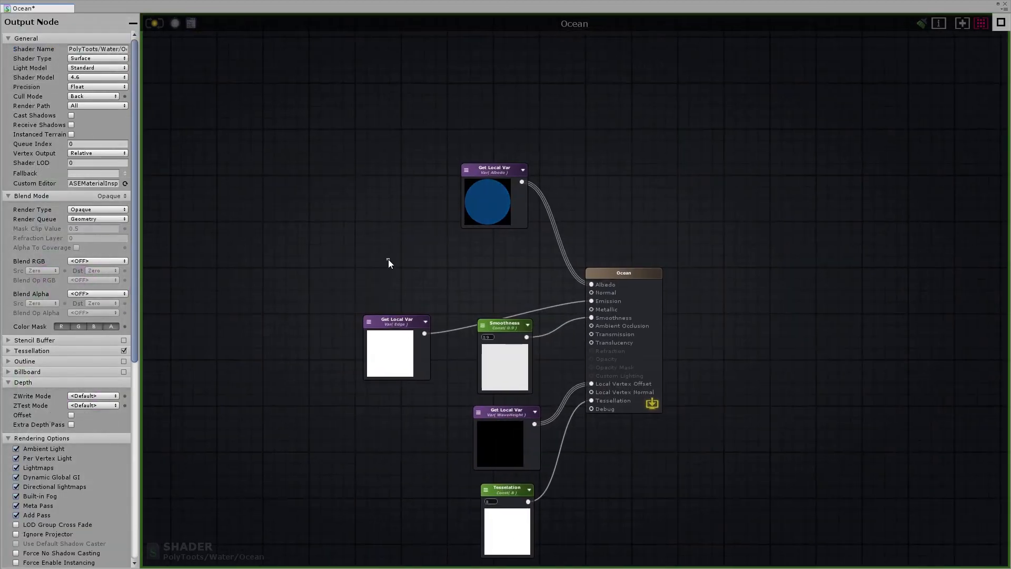
left_click(398, 244)
left_click_drag(400, 246, 378, 235)
left_click(406, 247)
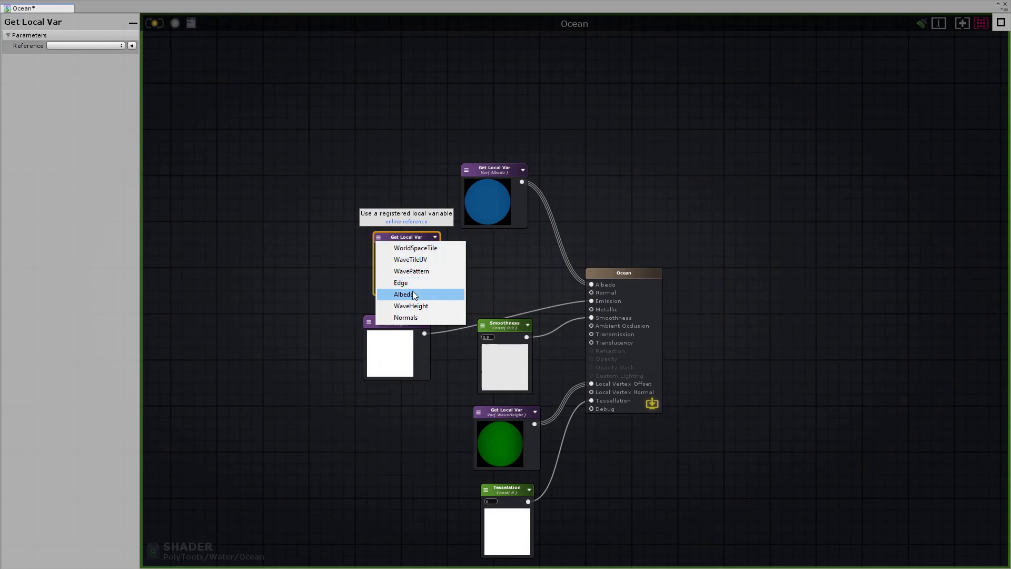
left_click(406, 317)
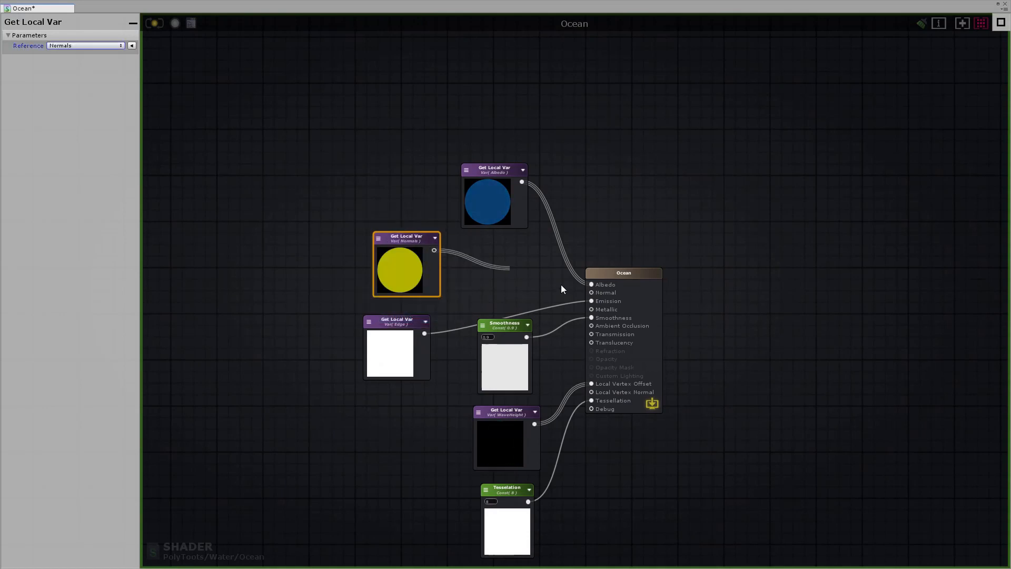
left_click_drag(561, 289, 592, 293)
left_click(153, 23)
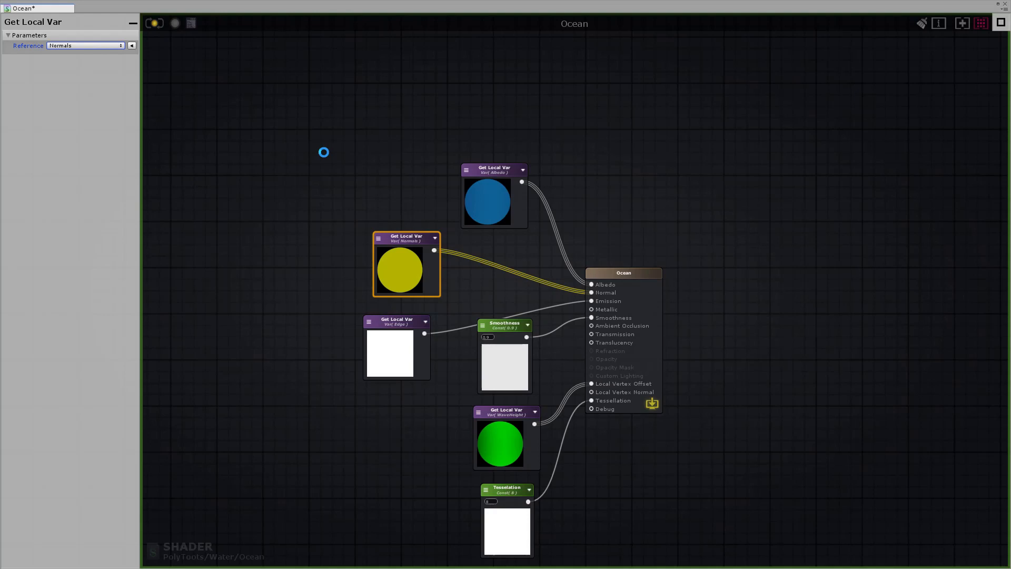
Restore the shader editor to its smaller window, select a water plane in the scene and expand its PolyToots_Water_Ocean material.
left_click(998, 3)
left_click_drag(485, 406, 440, 404, "alt")
left_click(432, 388)
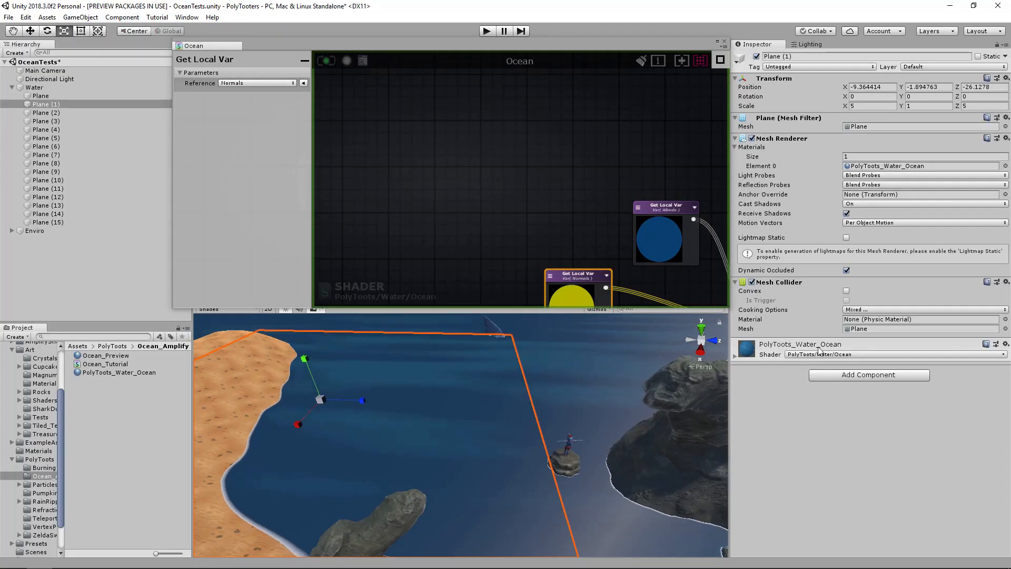
left_click(759, 357)
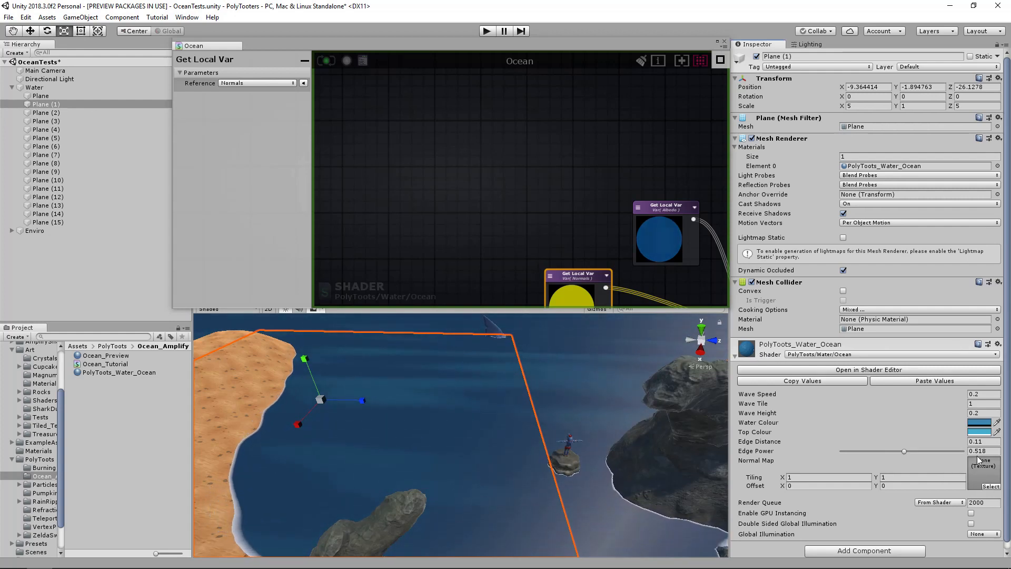
Search the textures for "water" and assign a water normal texture as the material's Normal Map.
left_click(989, 486)
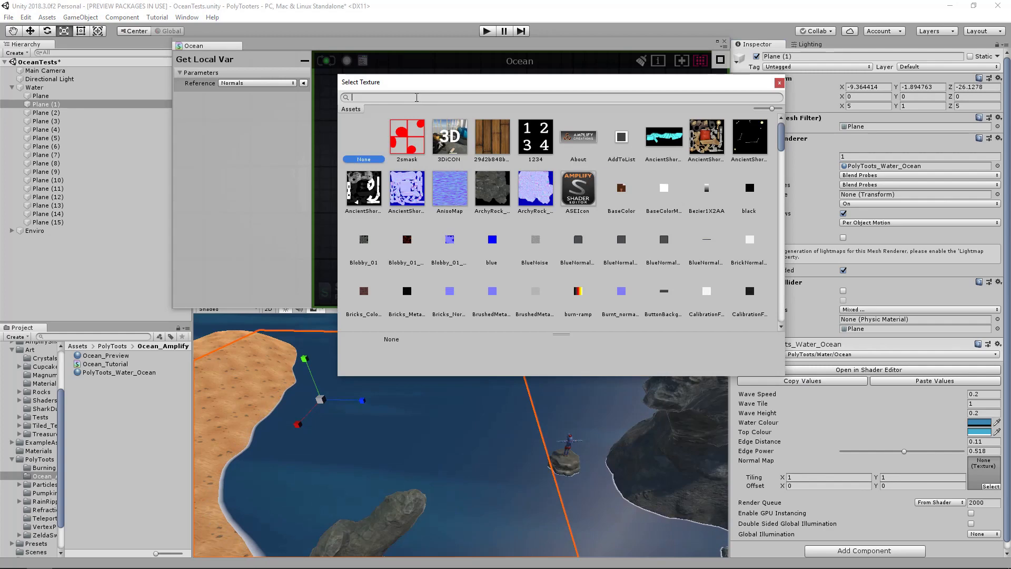
type("water")
double_click(415, 143)
mouse_move(519, 396)
left_mouse_down("alt")
mouse_move(482, 401)
mouse_move(526, 399)
mouse_move(514, 396)
left_mouse_up("alt")
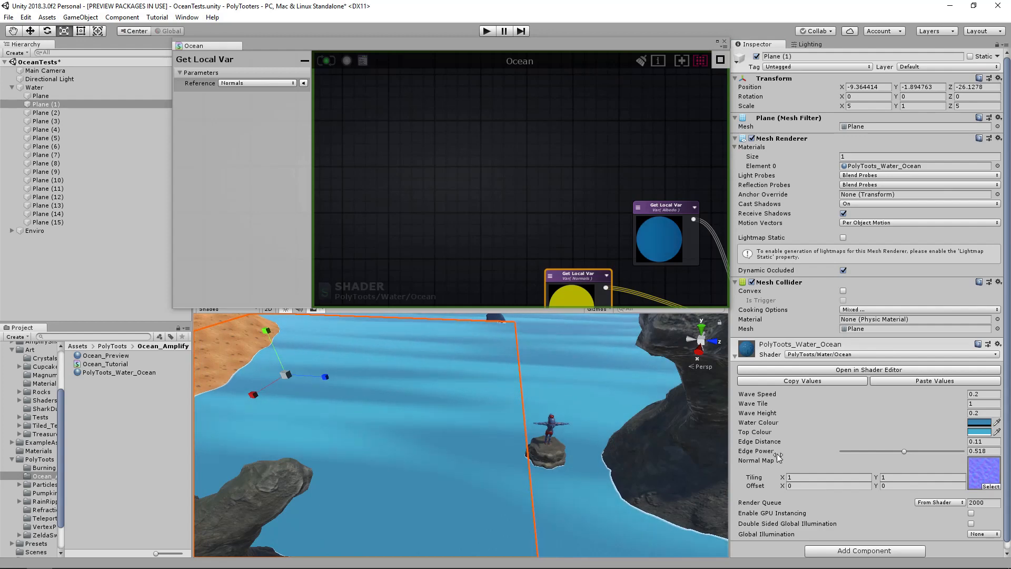
Rename the Normal Speedm float to Normal Speed and change its type to Property.
left_click(520, 153)
scroll(603, 149, "down", 5)
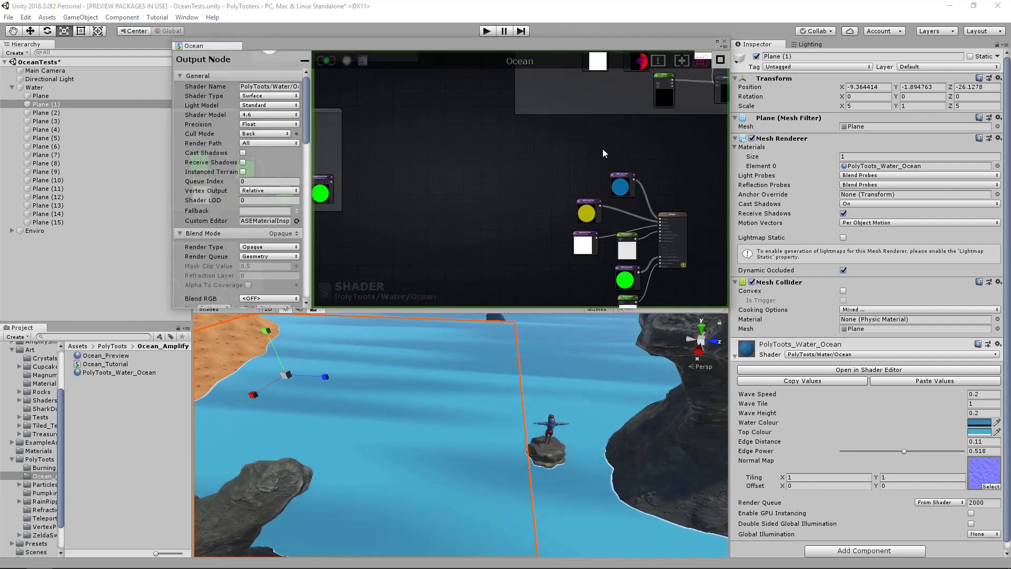
middle_click_drag(643, 69, 509, 181)
scroll(542, 179, "up", 3)
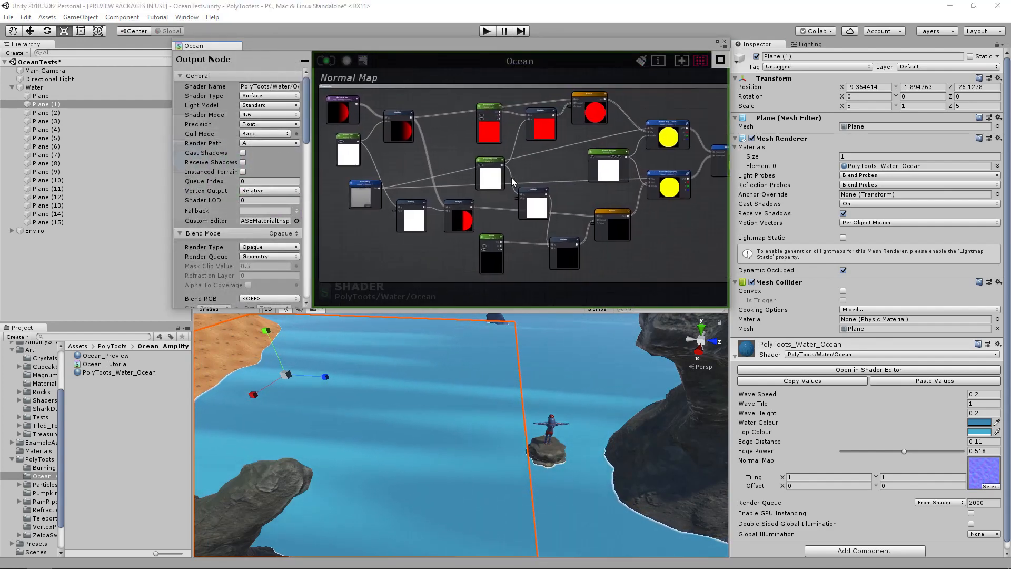
left_click(486, 161)
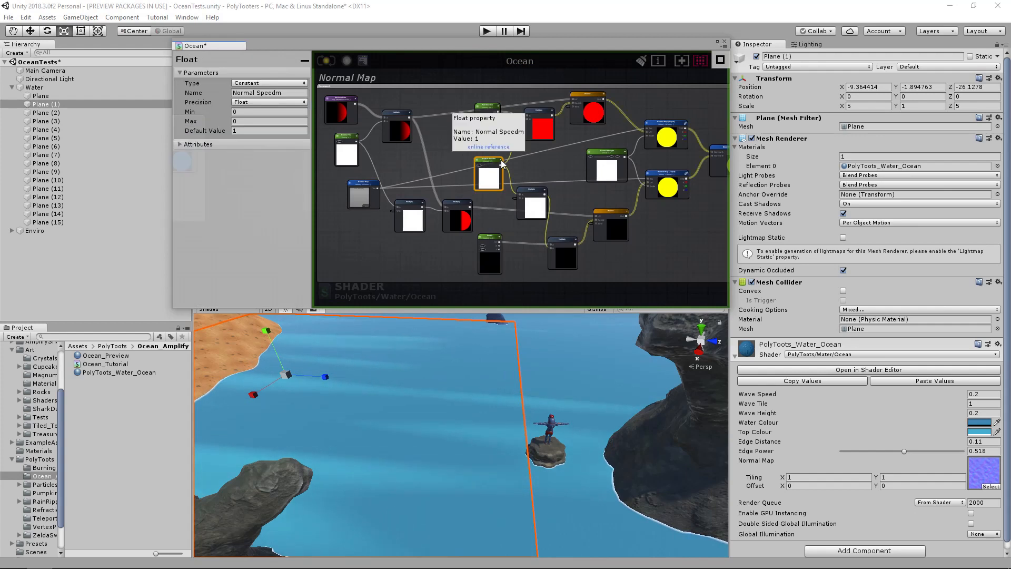
left_click(289, 82)
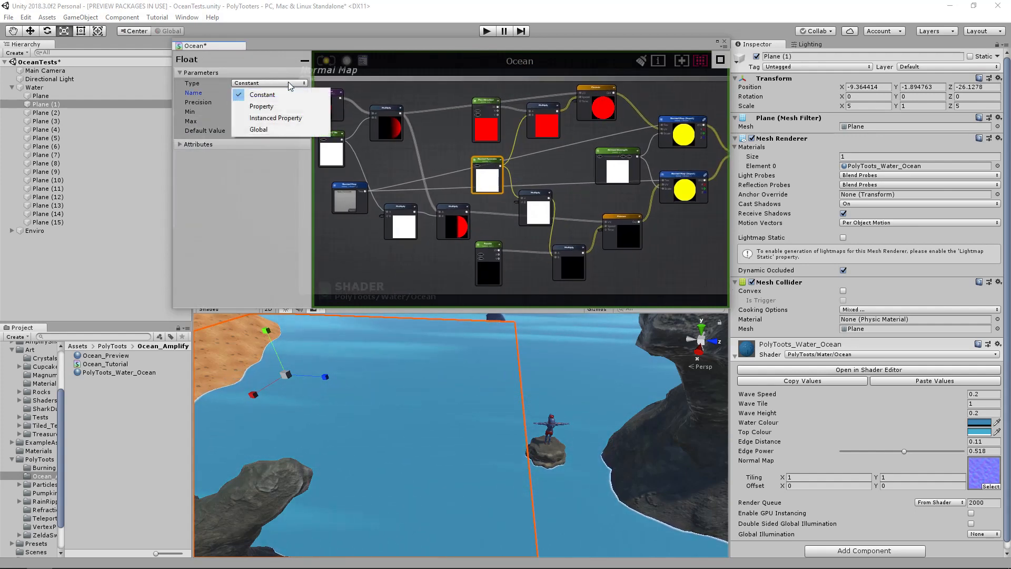
left_click(264, 89)
type("Normal Speed")
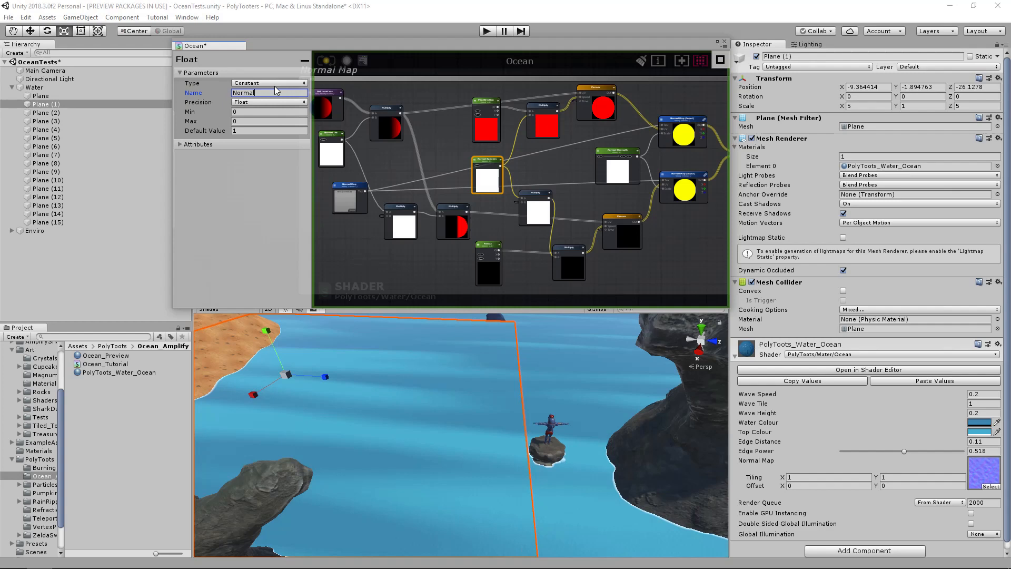
left_click(274, 85)
left_click(277, 106)
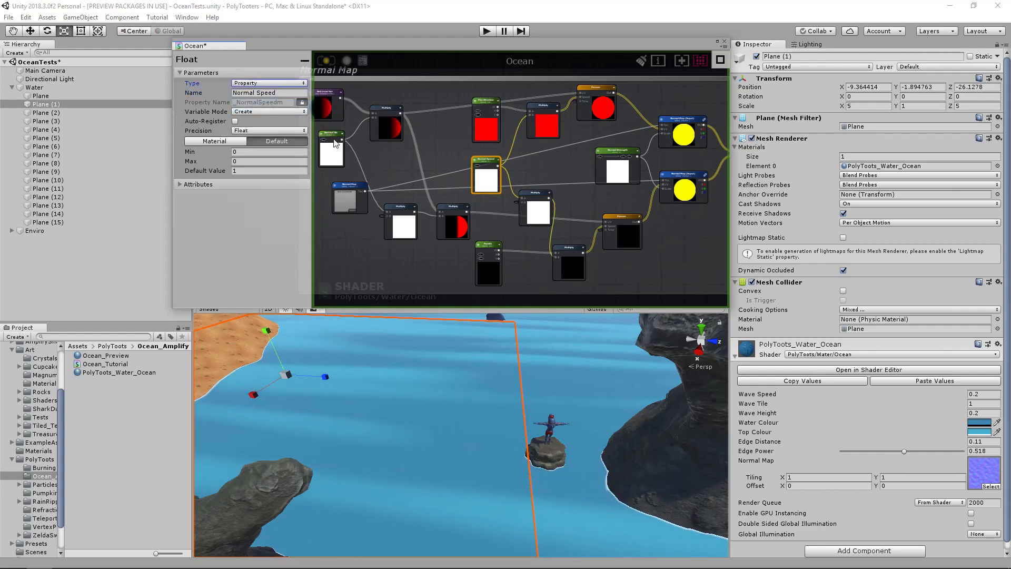
Change the Normal Tile and Normal Strength floats to the Property type and compile the shader.
left_click(335, 141)
left_click(271, 83)
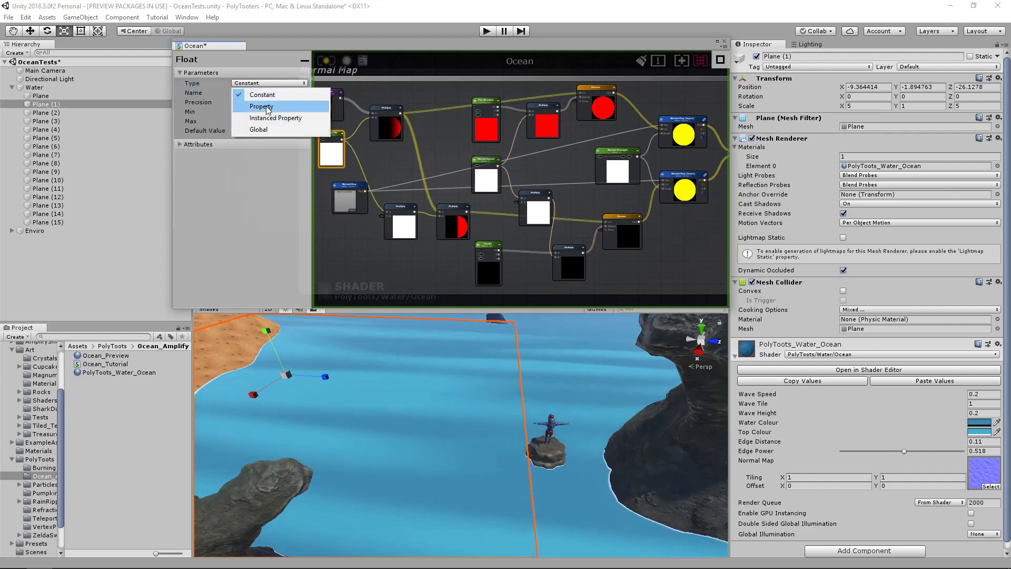
left_click(266, 106)
left_click(612, 156)
left_click(274, 83)
left_click(266, 106)
middle_click_drag(542, 207, 483, 203)
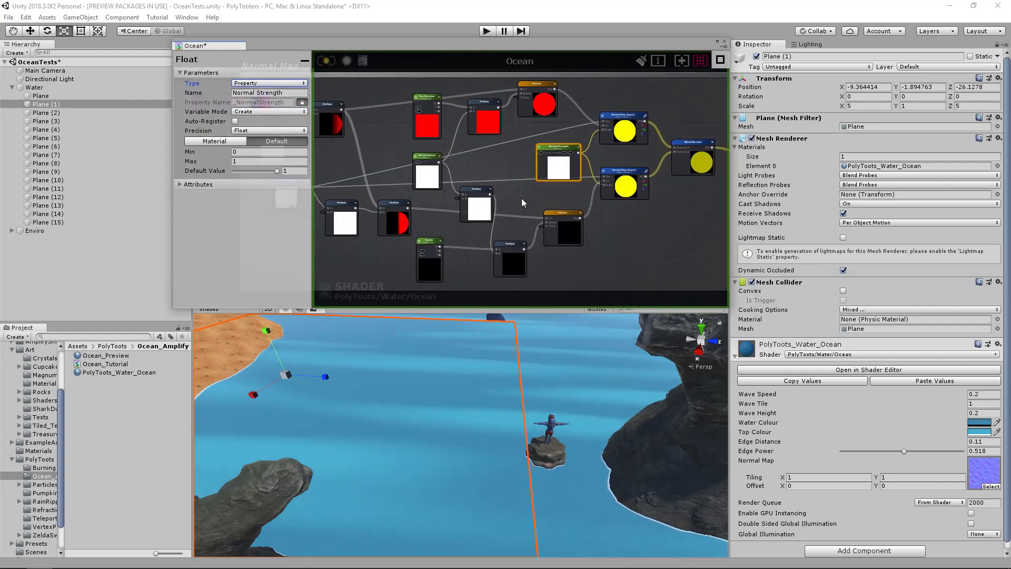
left_click(326, 60)
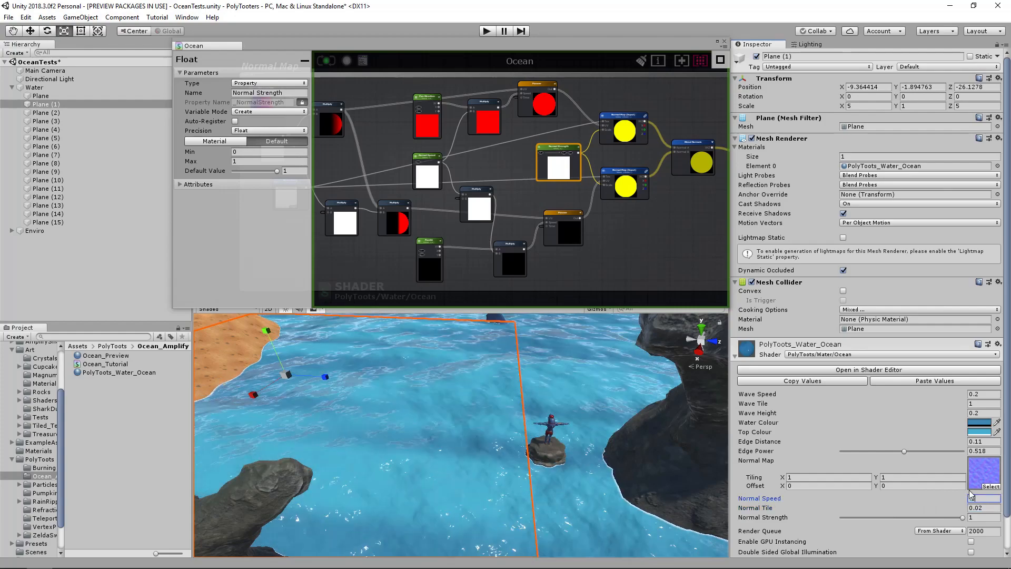
Set the water material's Normal Speed to 0.03 while viewing more of the bay in the scene.
scroll(488, 440, "down", 15)
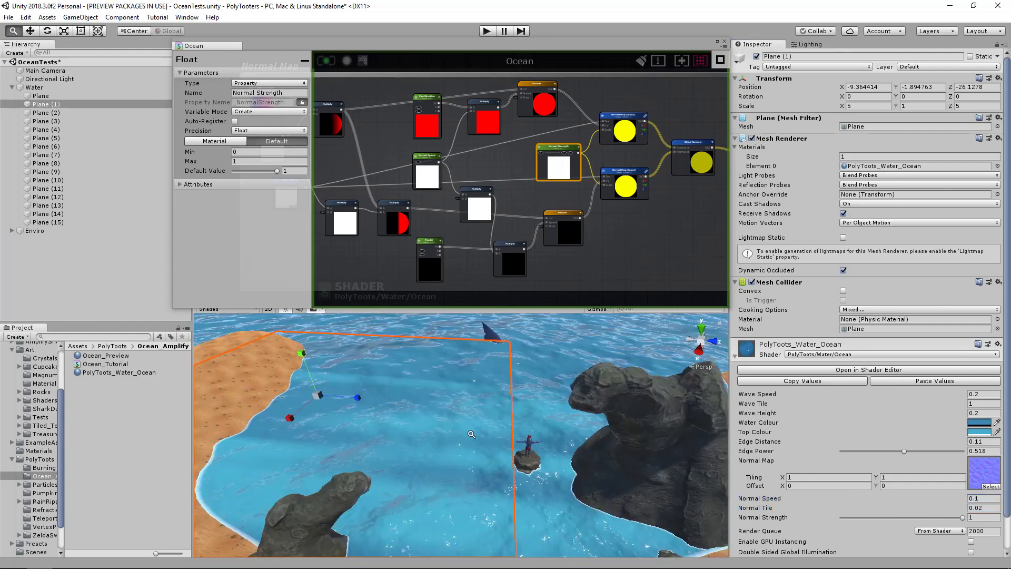
scroll(488, 439, "up", 8)
left_click_drag(488, 439, 499, 421, "alt")
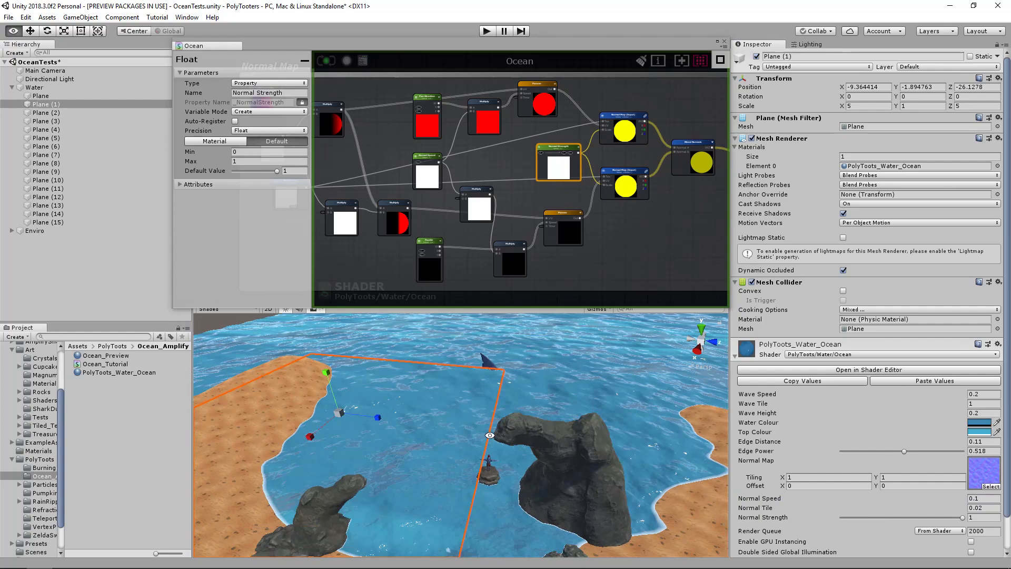
left_click(976, 497)
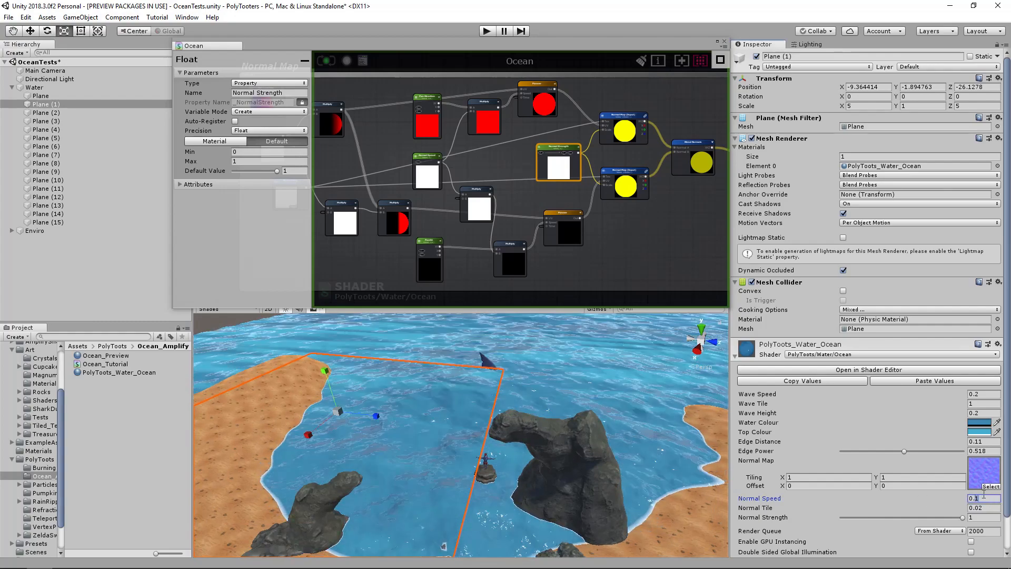
type("0.0")
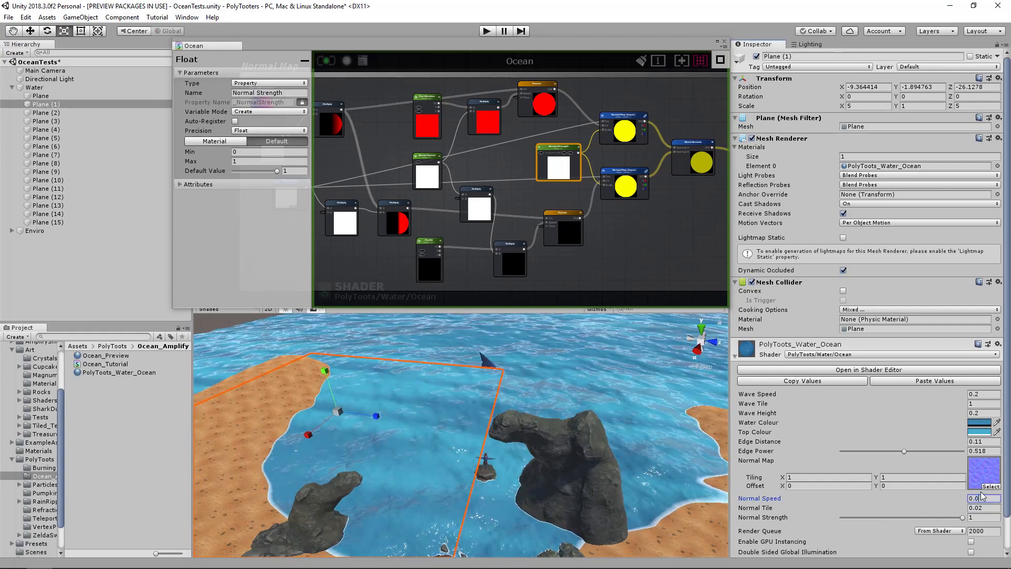
type("3")
key("Tab")
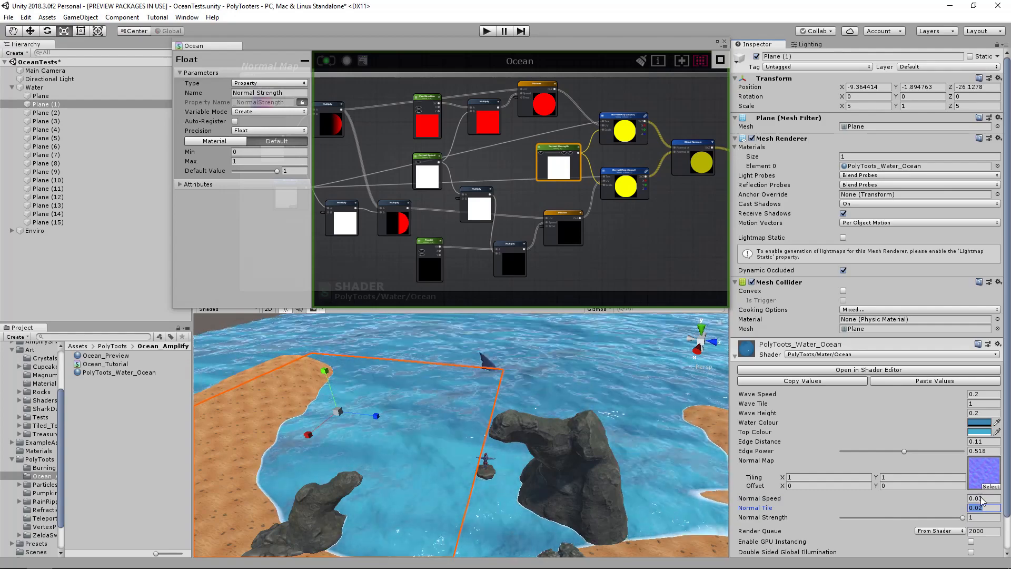
Lower the water material's Normal Speed to 0.01 and check the movement from closer to the character's rock.
left_click(981, 497)
key("BackSpace")
type("1")
left_click_drag(658, 477, 721, 461, "alt")
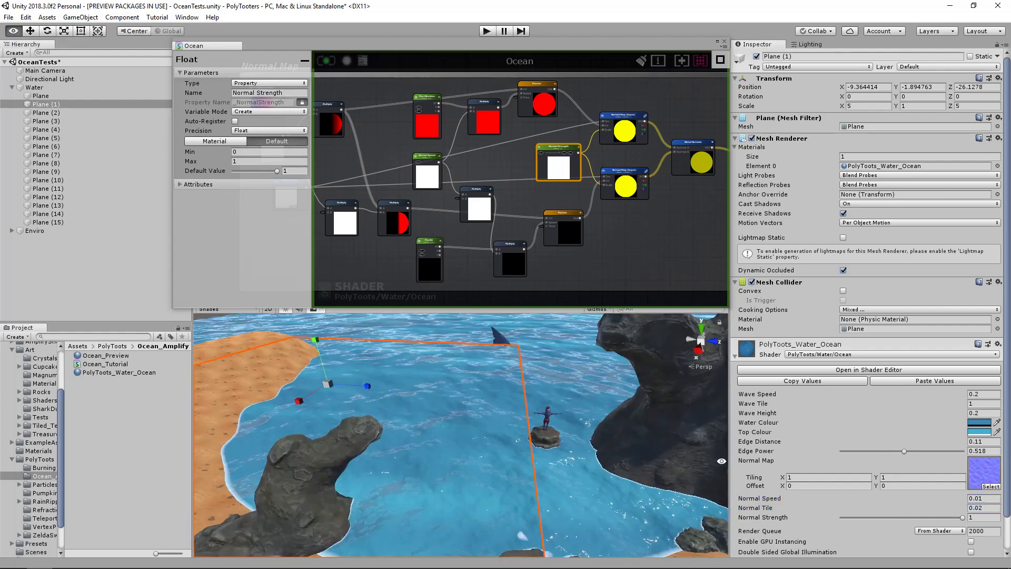
Try Normal Tile values of 0.01 and 0.2 on the water material and compare the ripples in the scene.
left_click(976, 507)
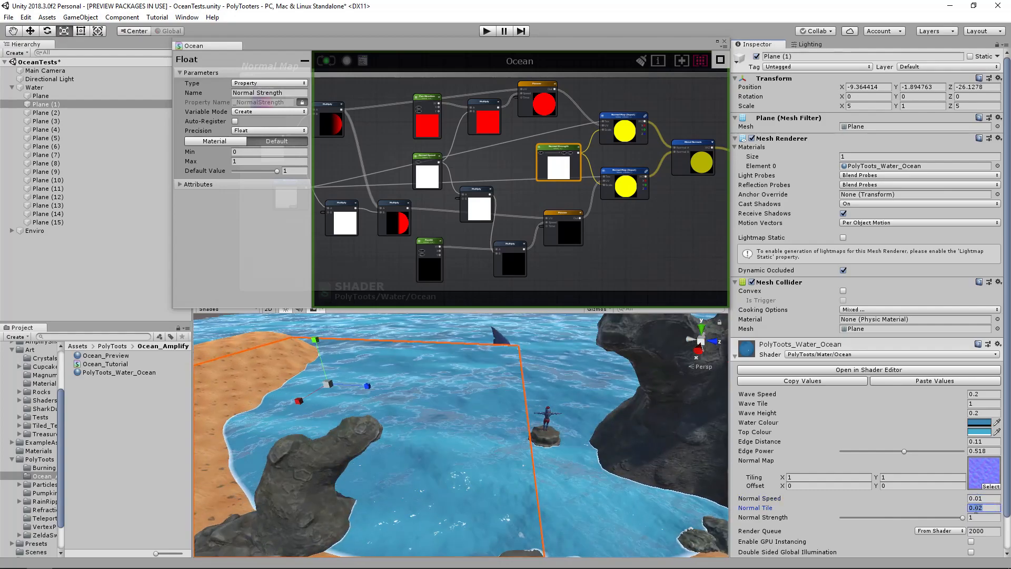
type("0.01")
key("Tab")
mouse_move(595, 448)
right_mouse_down("alt")
mouse_move(535, 448)
mouse_move(596, 448)
right_mouse_up("alt")
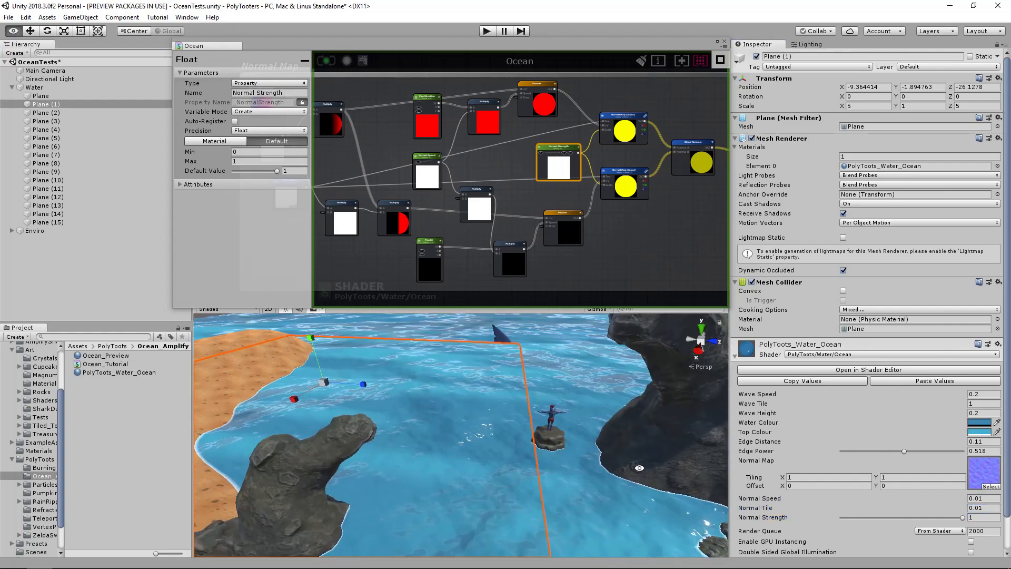
left_click(977, 509)
type("0.2")
right_click_drag(506, 438, 567, 424, "alt")
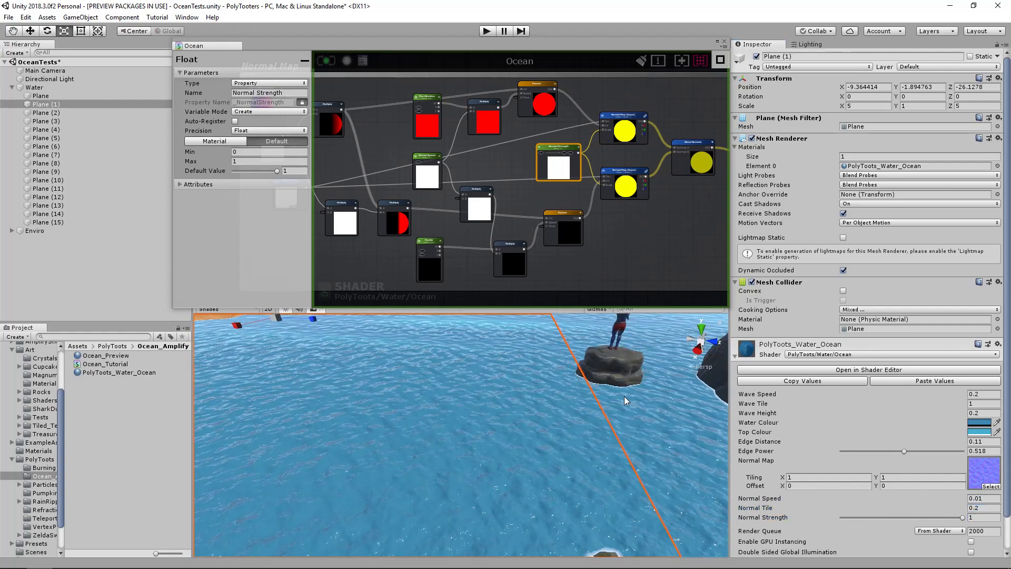
Focus the scene on the rock slab under the character and examine the normal map tiling on the surrounding water.
left_click(615, 365)
key("f")
left_click_drag(466, 427, 416, 422, "alt")
right_click_drag(416, 422, 806, 437, "alt")
left_click_drag(511, 420, 592, 445, "alt")
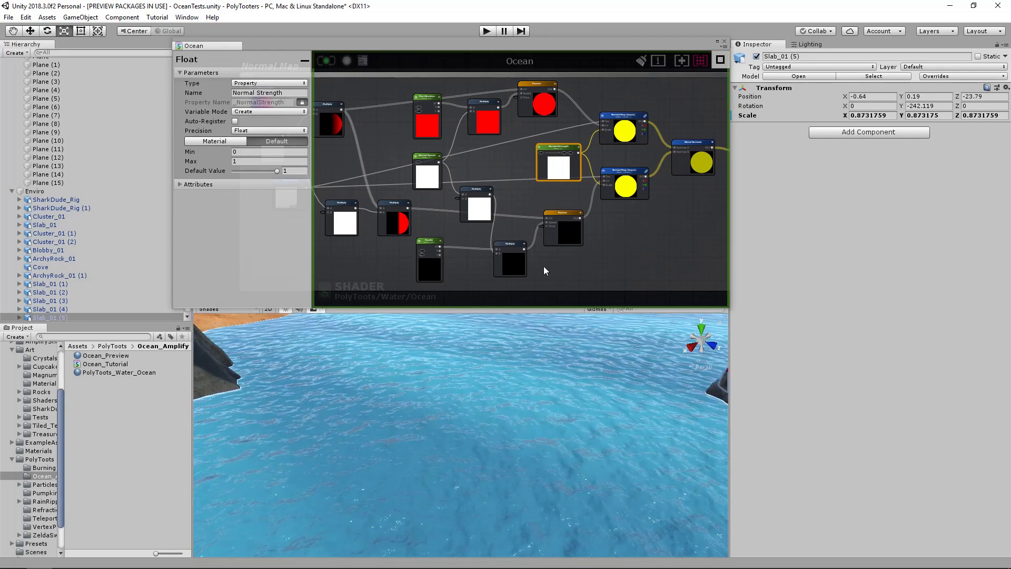
Select the PolyToots_Water_Ocean material asset and maximize the shader editor on the Normal Map group.
left_click(116, 373)
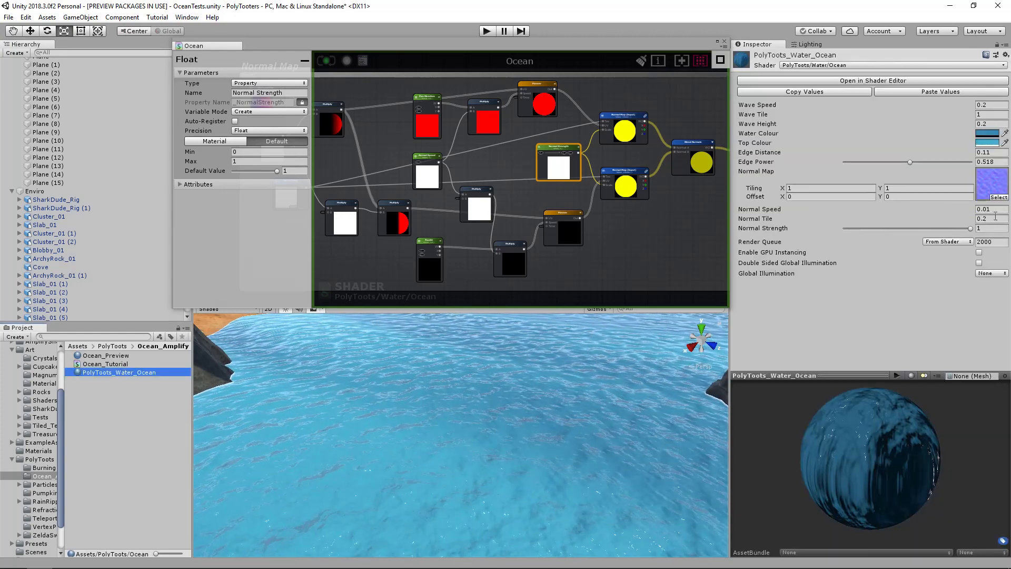
key("shift+space")
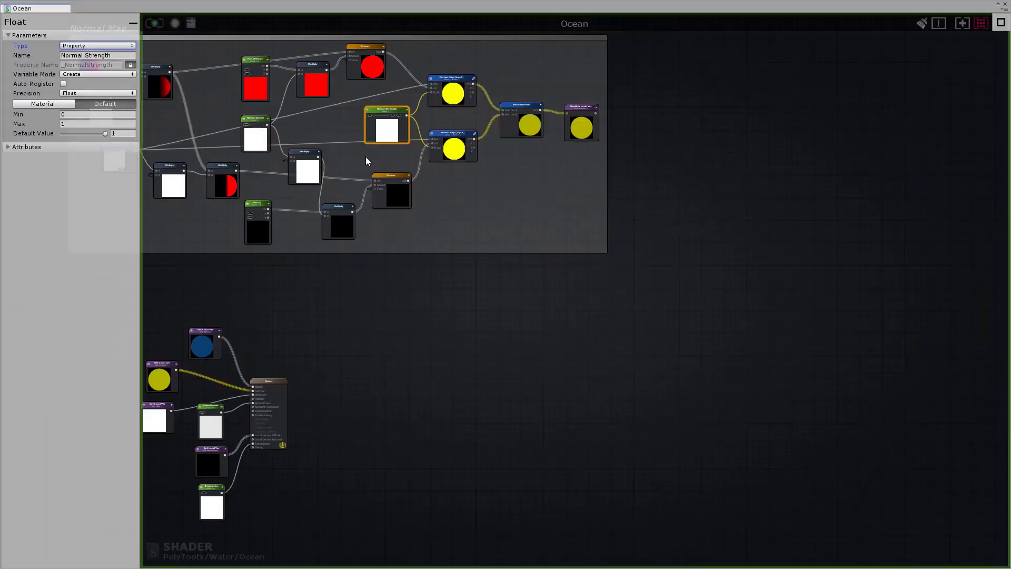
middle_click_drag(230, 161, 513, 205)
left_click(491, 166)
scroll(492, 166, "up", 2)
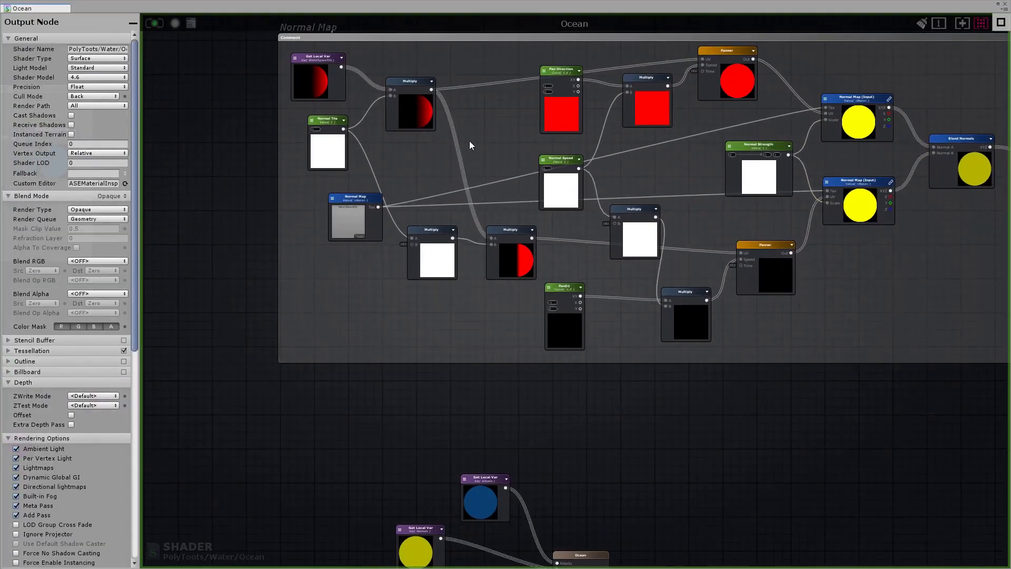
middle_click_drag(437, 128, 499, 192)
Spread the Normal Tile float and the upper Multiply node apart in the Normal Map group to make room.
left_click_drag(486, 177, 490, 172)
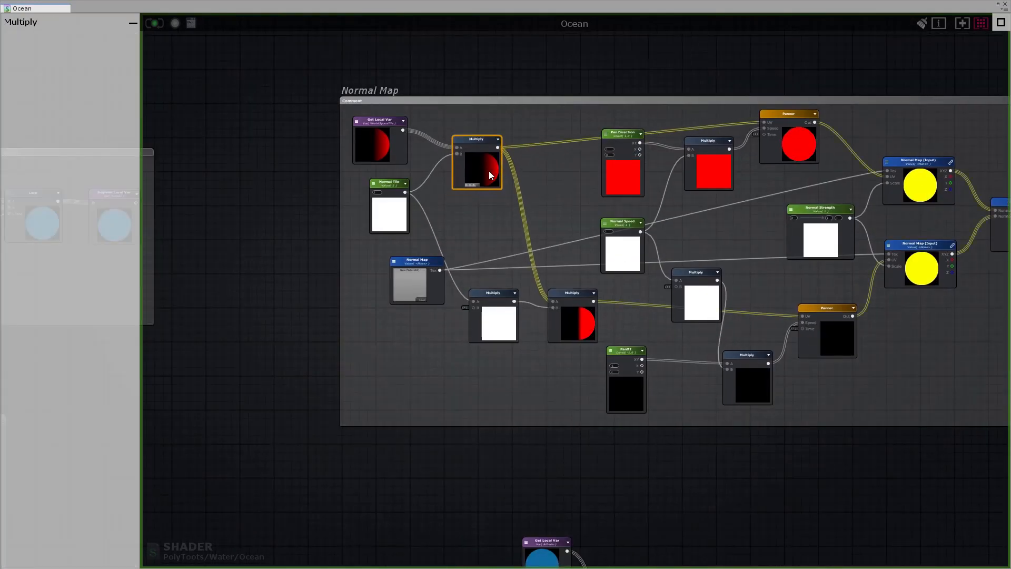
left_click_drag(391, 183, 382, 185)
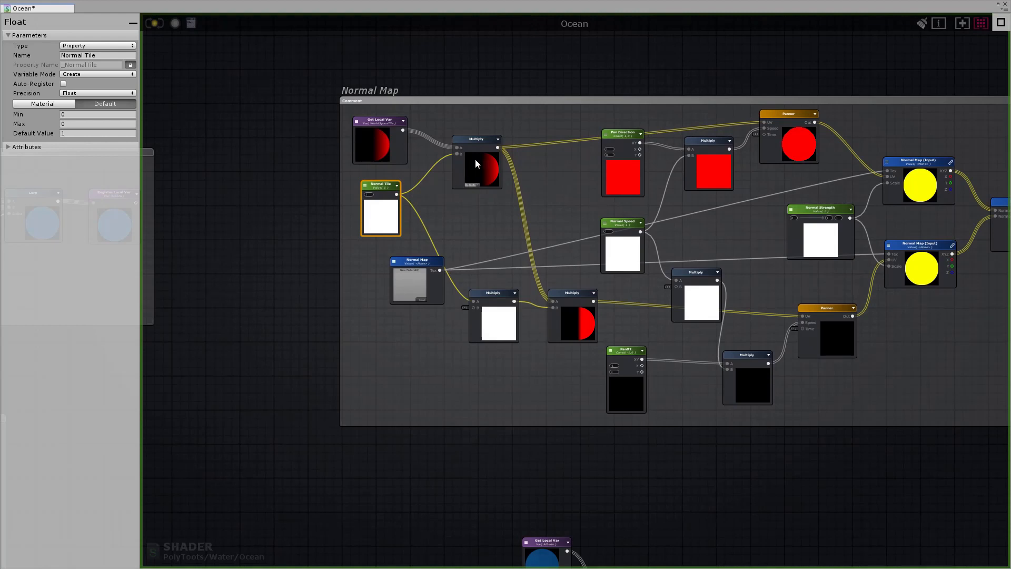
left_click_drag(476, 160, 481, 156)
left_click_drag(377, 188, 376, 188)
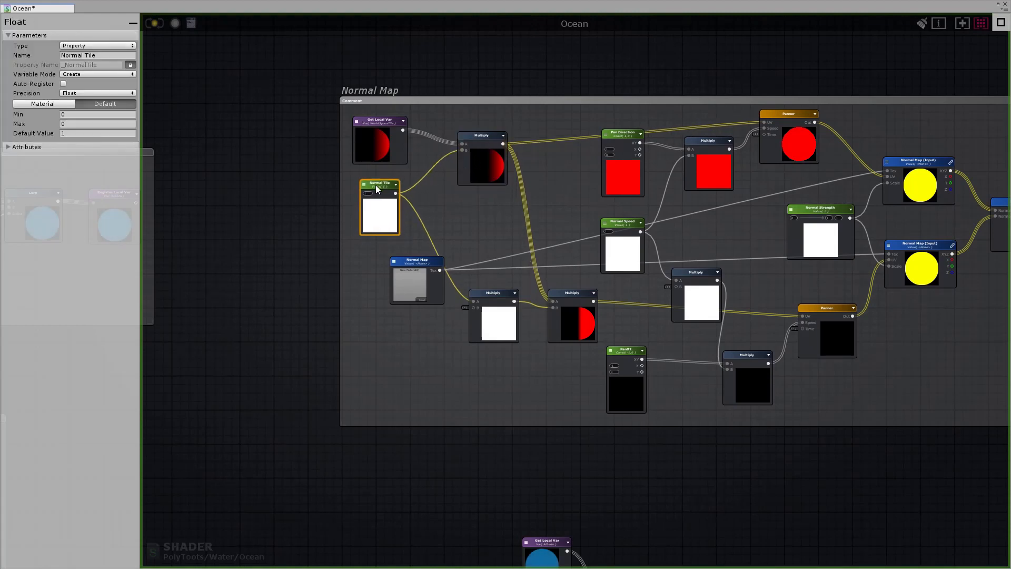
left_click(464, 199)
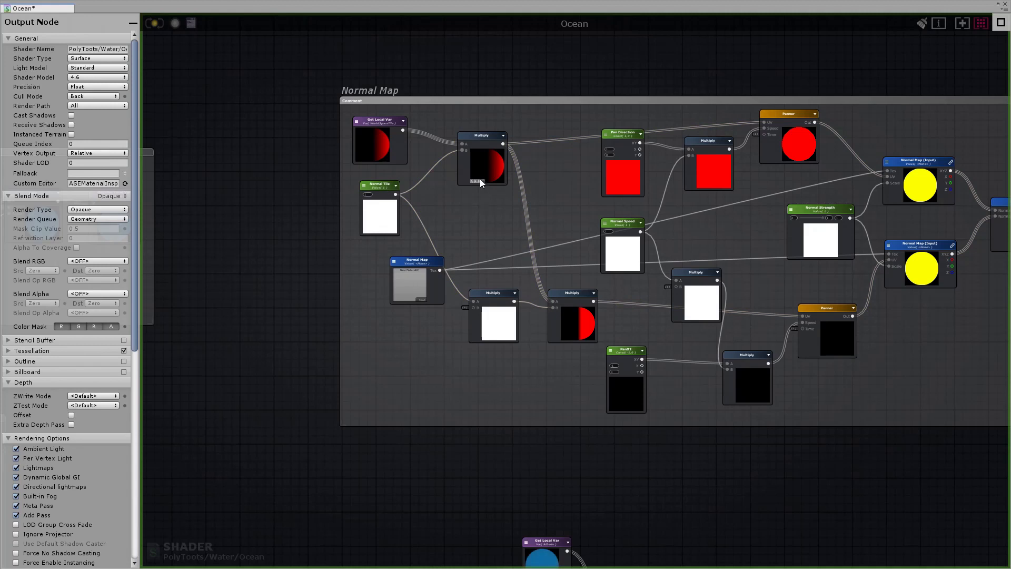
Add a Divide node below the upper Multiply and connect the world-space local variable to its A input.
key("d")
left_click(476, 216)
left_click_drag(490, 219, 491, 206)
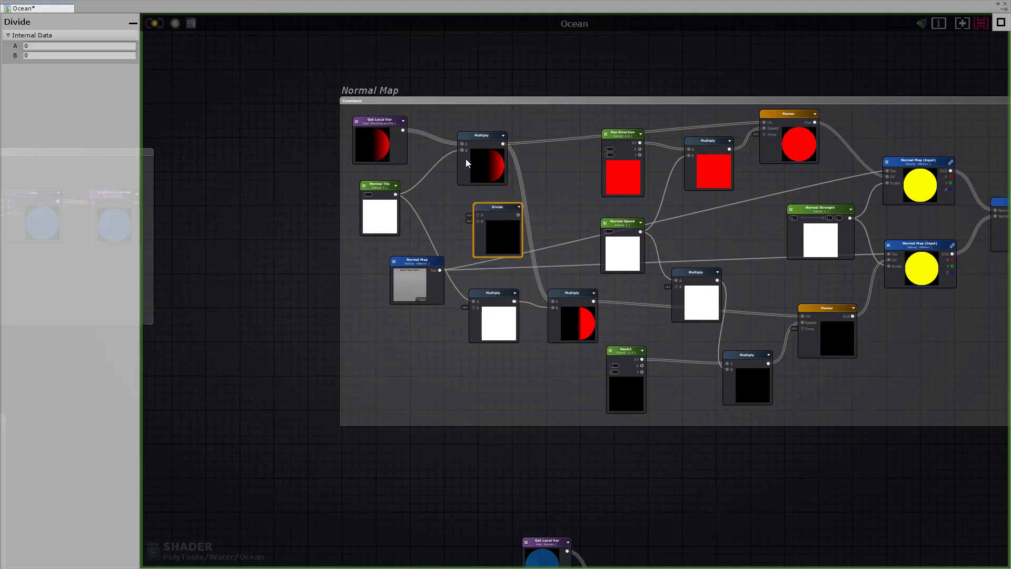
left_click_drag(481, 164, 484, 159)
left_click_drag(403, 131, 478, 215)
left_click_drag(485, 208, 311, 191)
Add a constant float with a default value of 2 and connect it to the Divide node's B input.
key("1")
left_click(432, 200)
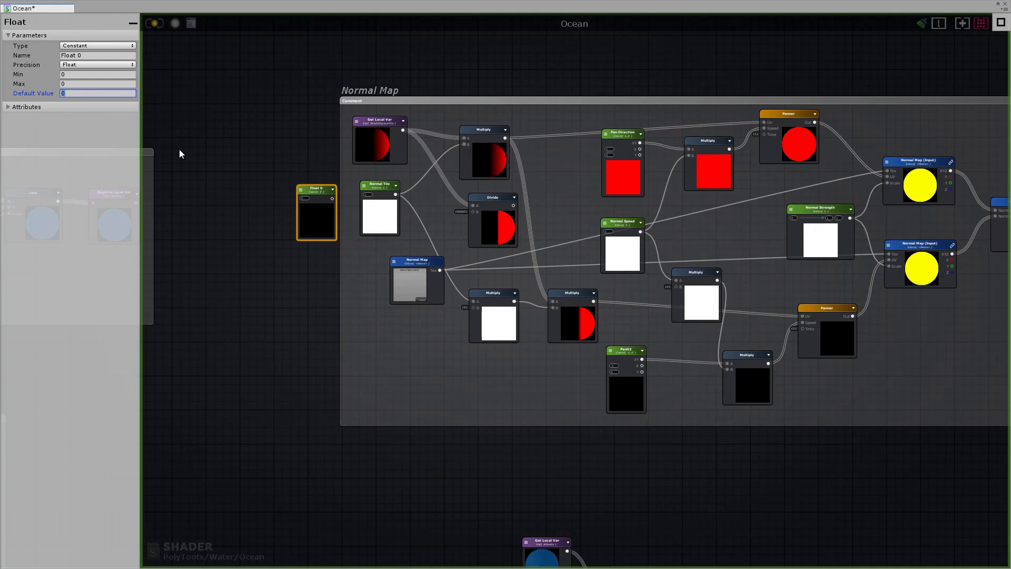
type("2")
left_click_drag(332, 199, 473, 211)
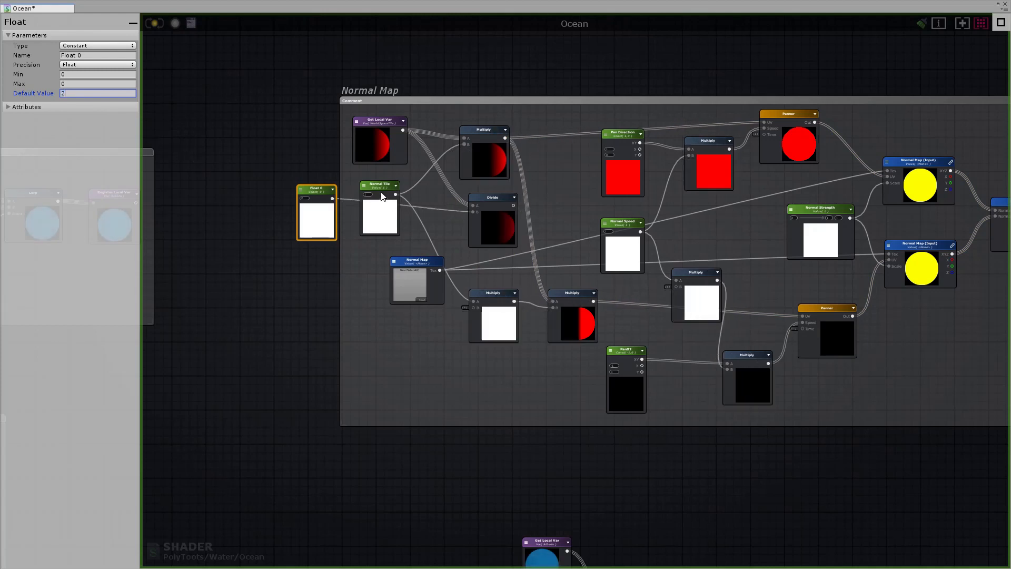
Feed the Divide result into the upper Multiply's A input and rearrange the Normal Tile, Divide, Multiply and float nodes.
left_click_drag(481, 138, 516, 136)
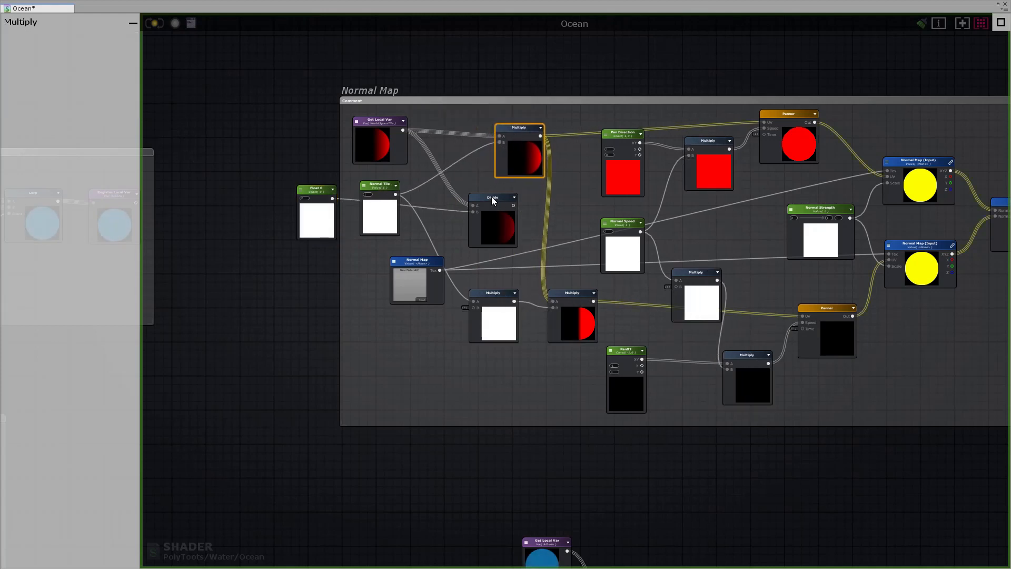
left_click_drag(515, 204, 496, 188)
left_click_drag(503, 135, 538, 155)
left_click_drag(380, 185, 461, 122)
left_click_drag(549, 157, 550, 146)
left_click_drag(470, 184, 454, 201)
mouse_move(465, 122)
left_mouse_down()
mouse_move(459, 128)
mouse_move(468, 124)
left_mouse_up()
mouse_move(460, 196)
left_mouse_down()
mouse_move(442, 193)
mouse_move(452, 189)
left_mouse_up()
left_click_drag(297, 188, 360, 191)
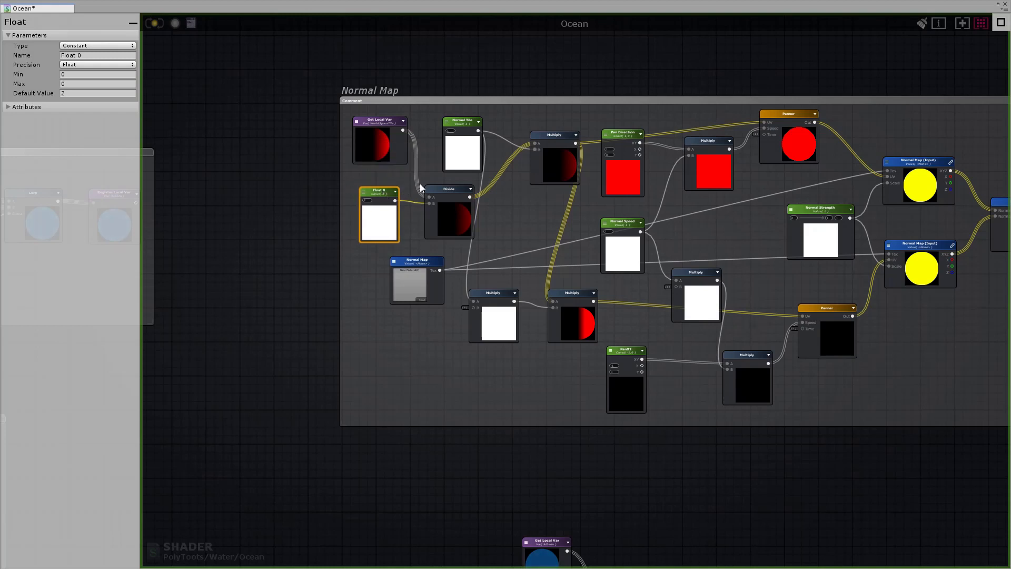
Tidy the Normal Tile float and the two lower Multiply nodes of the second tiling branch.
left_click(463, 150)
left_click_drag(462, 120, 454, 120)
middle_click_drag(405, 282, 329, 284)
left_click_drag(416, 302, 432, 300)
left_click_drag(505, 316, 533, 313)
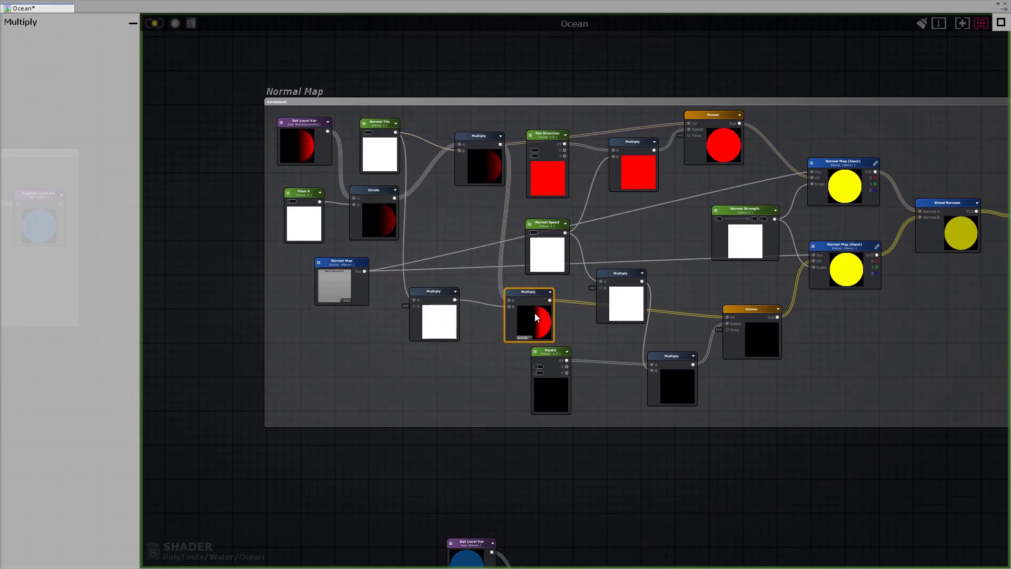
left_click(416, 228)
left_click_drag(379, 204, 379, 205)
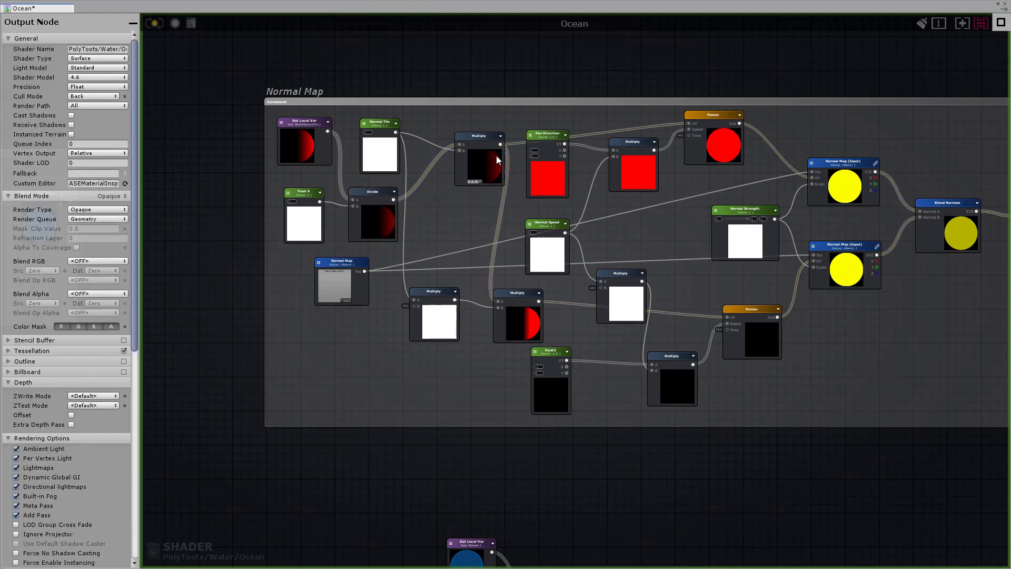
Connect the Divide output to the A input of the lower Multiply that feeds the second Panner.
left_click(497, 161)
left_click_drag(397, 199, 513, 302)
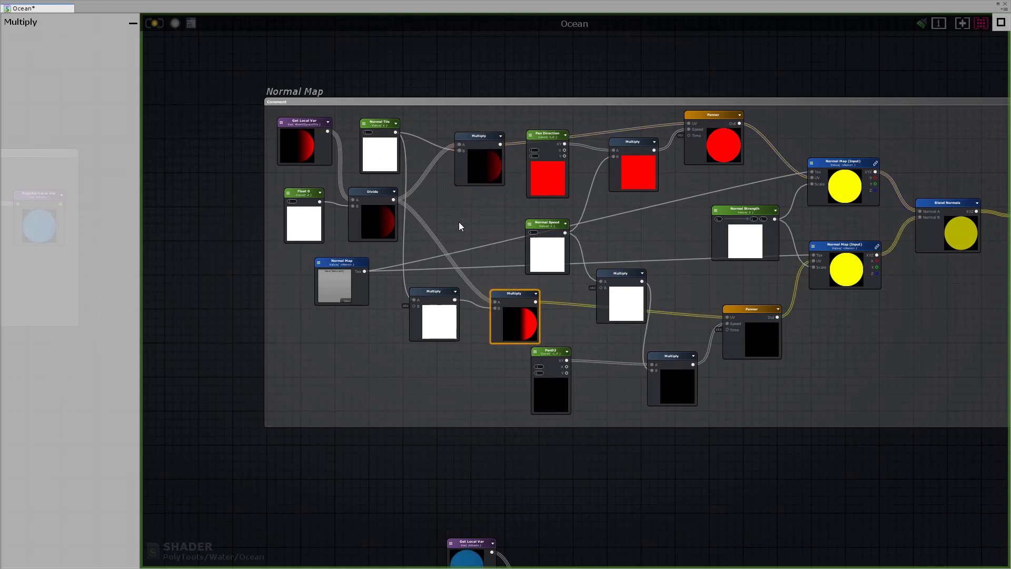
left_click_drag(520, 297, 512, 292)
left_click(210, 56)
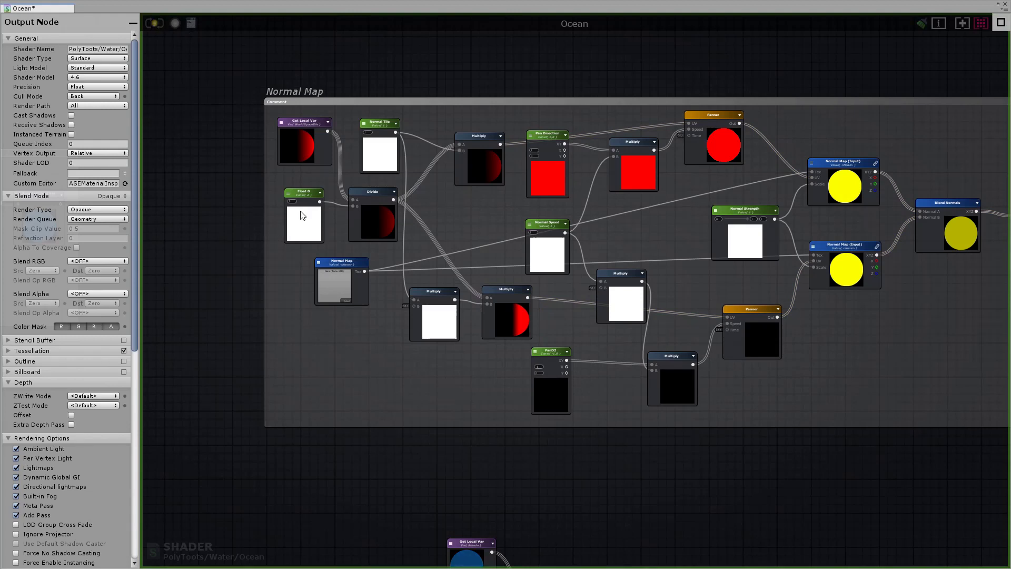
Set the divisor float's default value to 10, compile the shader and nudge the Normal Tile node.
left_click(309, 194)
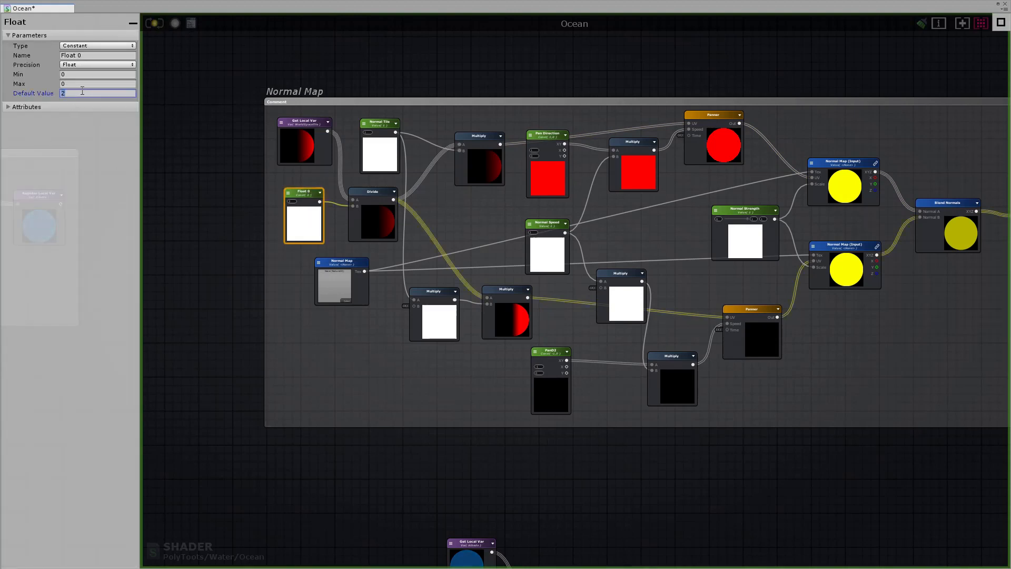
type("10")
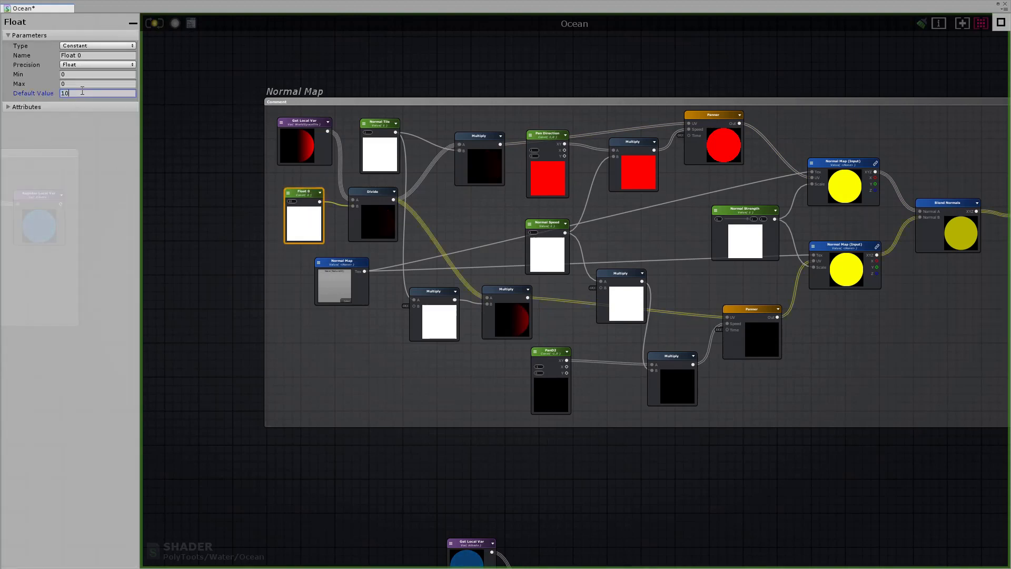
left_click(155, 23)
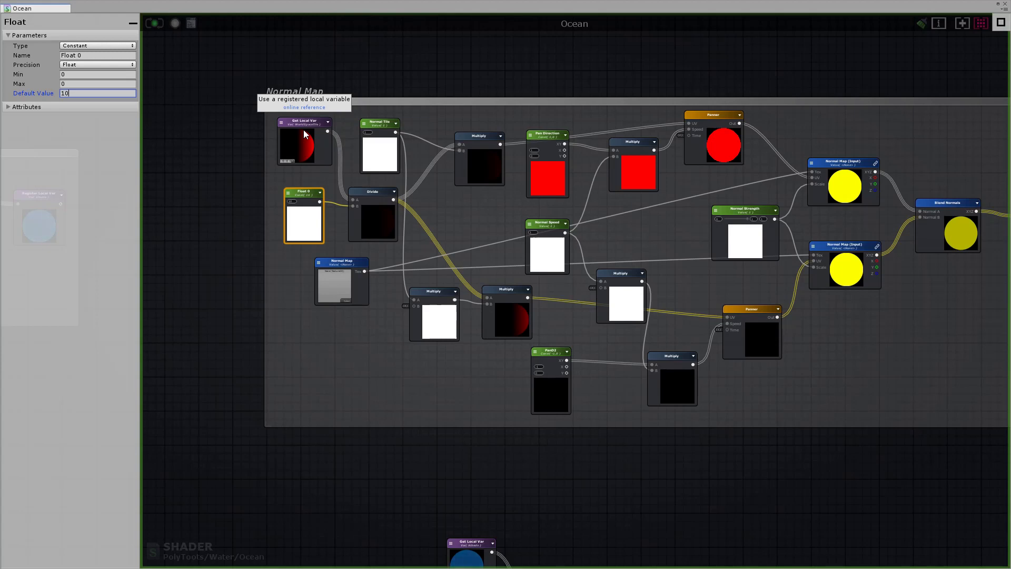
left_click_drag(376, 124, 381, 123)
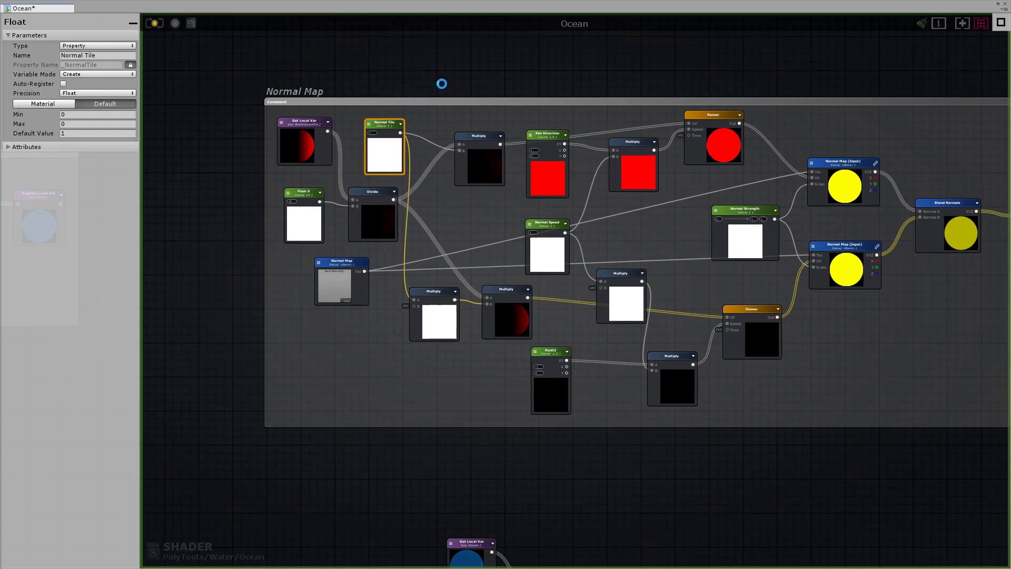
Restore the shader editor to its smaller window and set the water material's Normal Tile to 1.
left_click(998, 5)
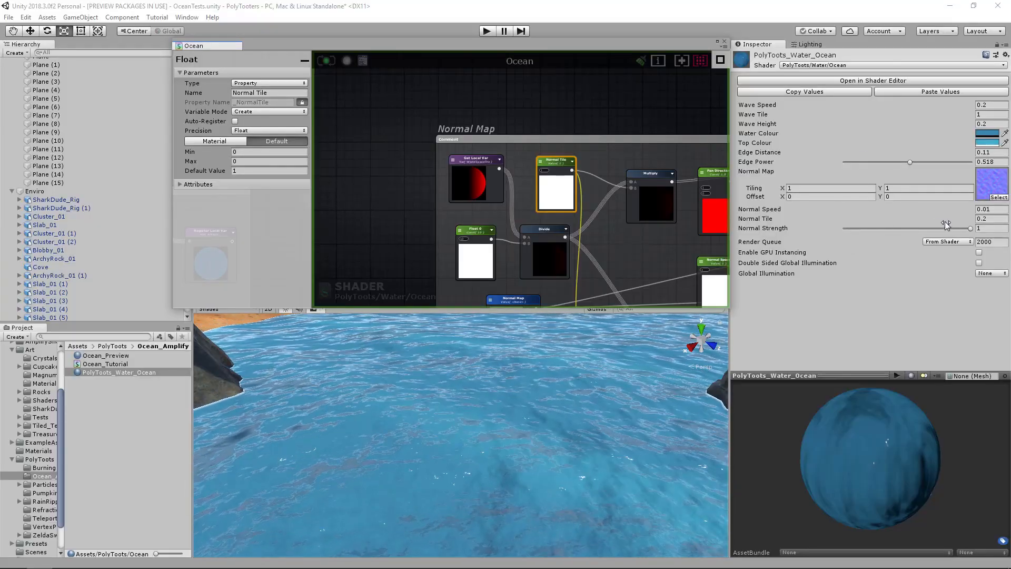
mouse_move(940, 218)
left_mouse_down()
mouse_move(954, 221)
mouse_move(929, 218)
left_mouse_up()
type("1")
right_click_drag(592, 404, 567, 389)
key("s")
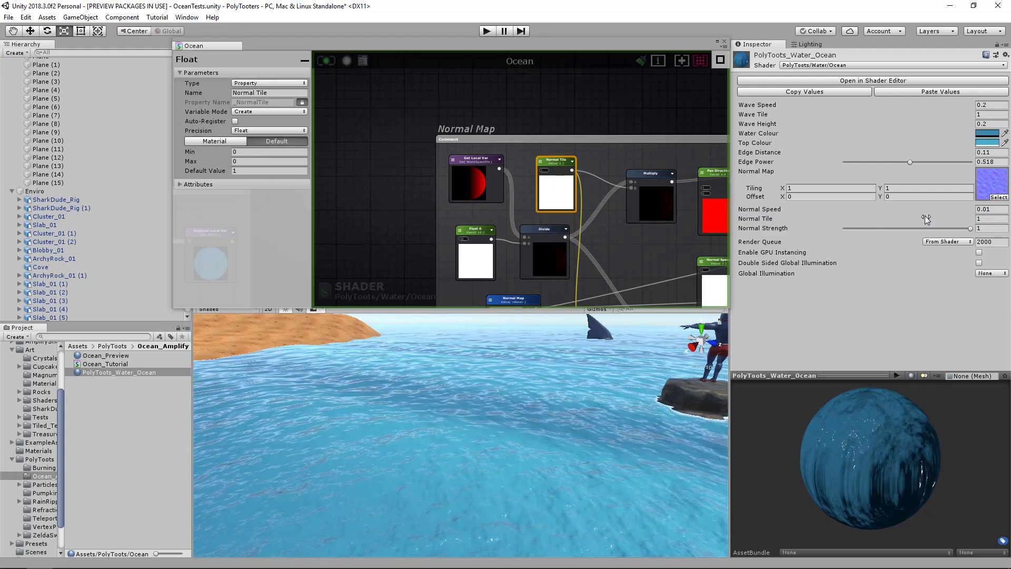
Reduce the water material's Normal Tile to 0.66 and check the water around the character's rock.
left_click_drag(959, 218, 932, 221, "alt")
right_click_drag(514, 395, 535, 395)
key("w")
Deselect the Normal Tile node and maximize the shader editor with an overview of all node groups.
middle_click_drag(555, 221, 425, 194)
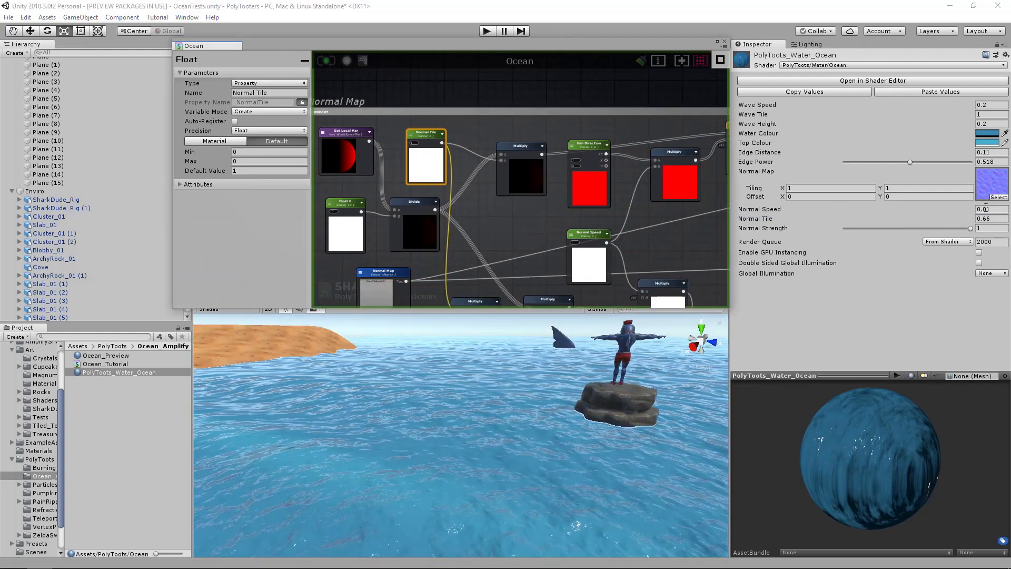
middle_click_drag(614, 212, 567, 170)
scroll(583, 171, "down", 3)
left_click(585, 172)
middle_click_drag(639, 198, 565, 196)
scroll(487, 184, "down", 3)
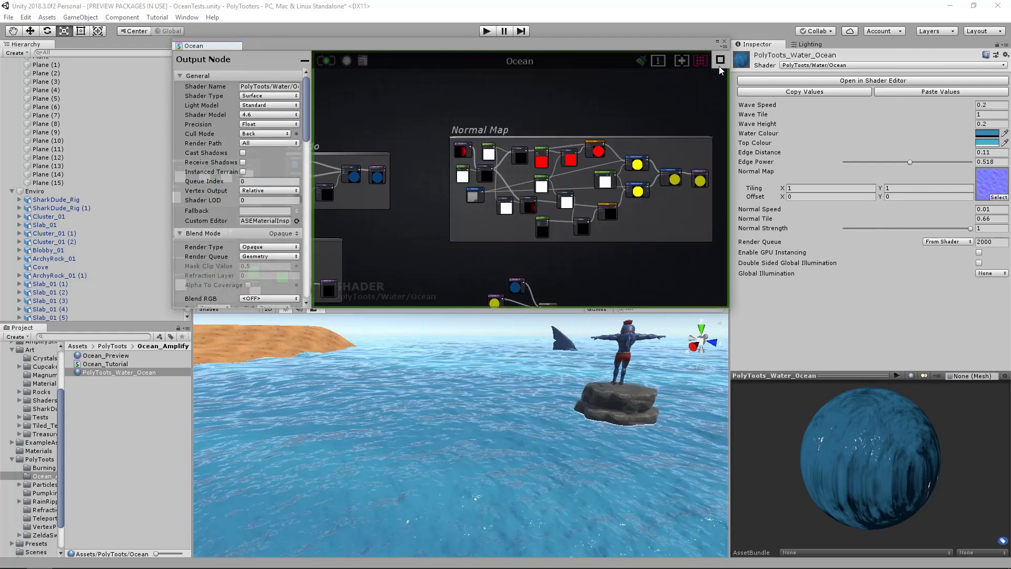
left_click(717, 42)
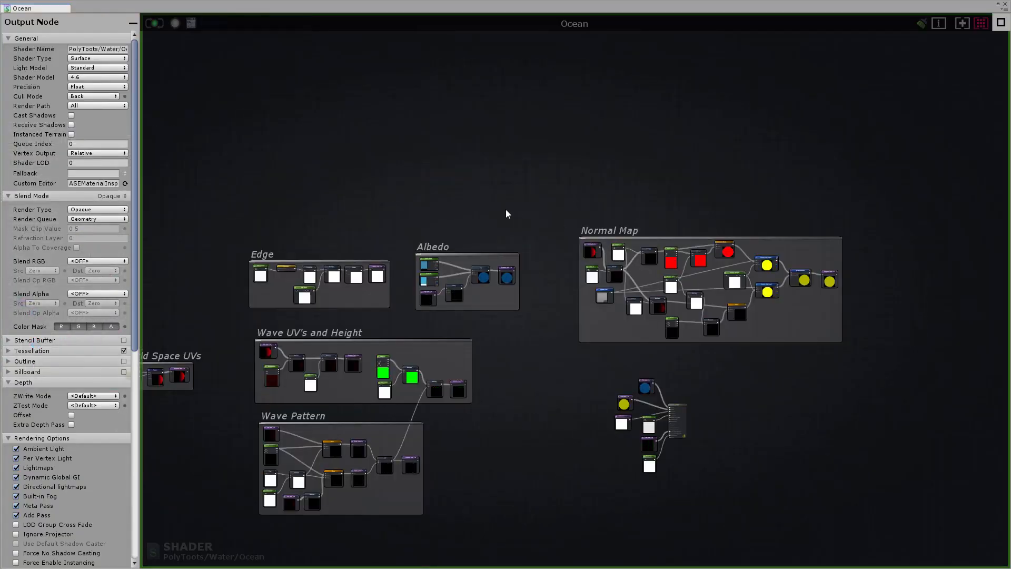
Move the Edge node group further up the graph to leave open space above the Wave UV's and Height group.
scroll(457, 209, "up", 1)
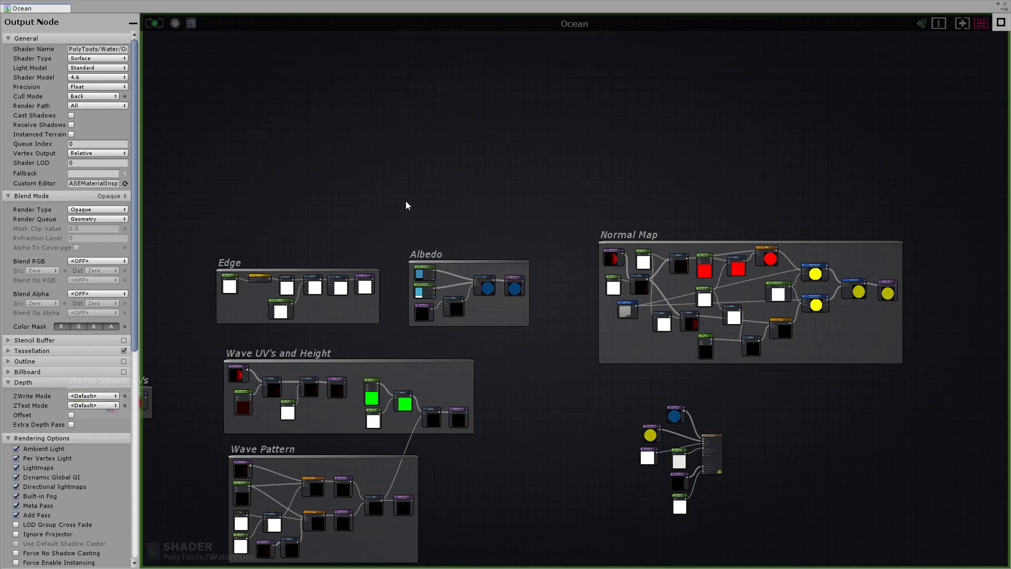
middle_click_drag(391, 203, 476, 195)
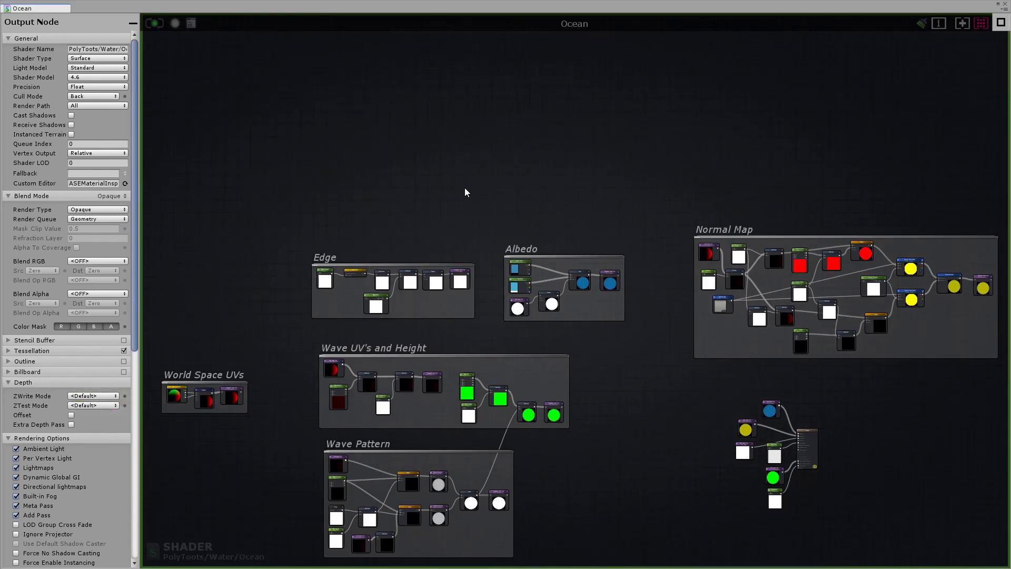
scroll(414, 221, "up", 3)
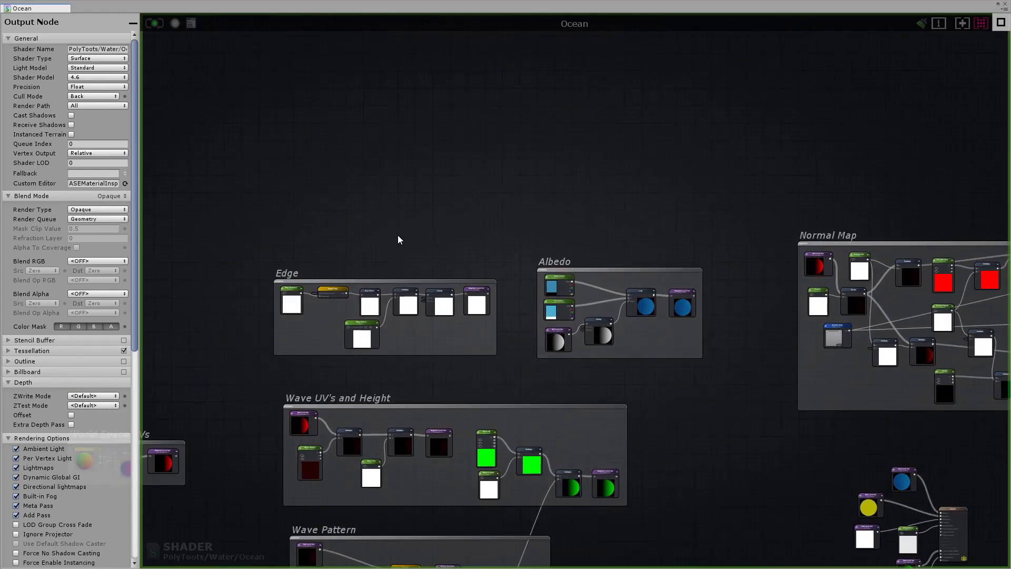
scroll(437, 228, "up", 4)
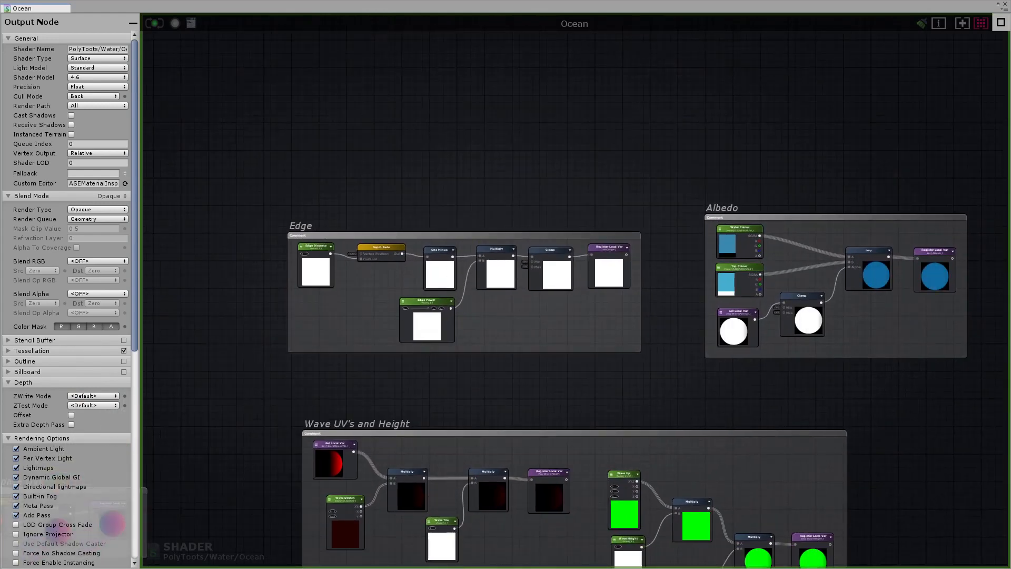
scroll(486, 240, "down", 3)
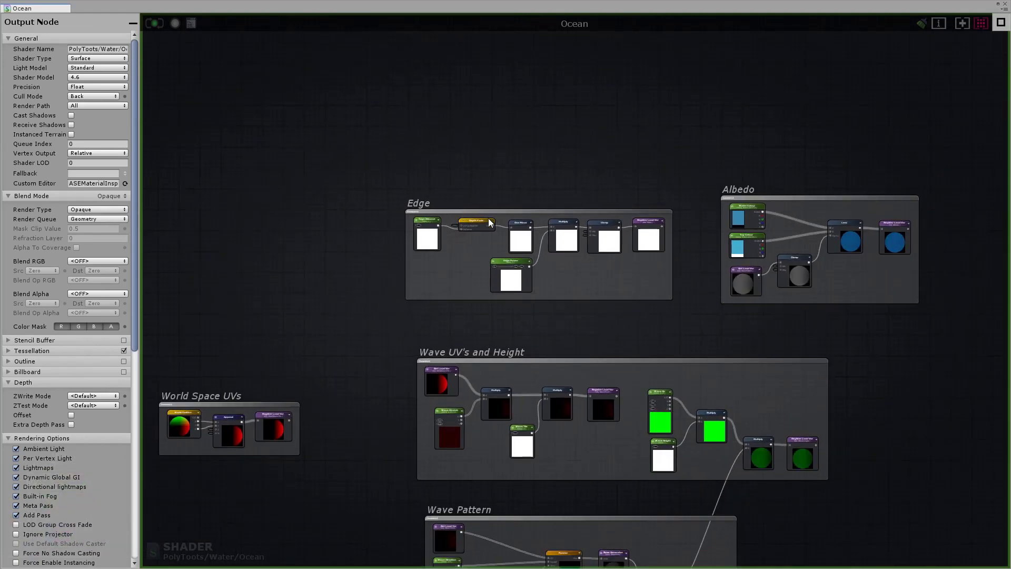
right_click_drag(540, 238, 517, 271)
left_click_drag(593, 308, 592, 152)
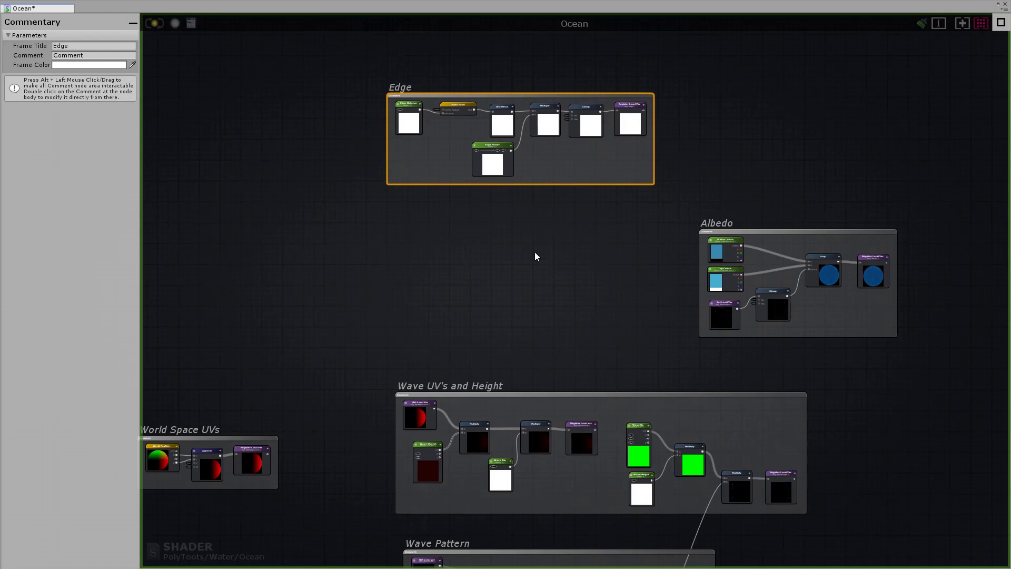
right_click_drag(484, 183, 561, 222)
scroll(606, 221, "down", 2)
left_click_drag(662, 217, 643, 151)
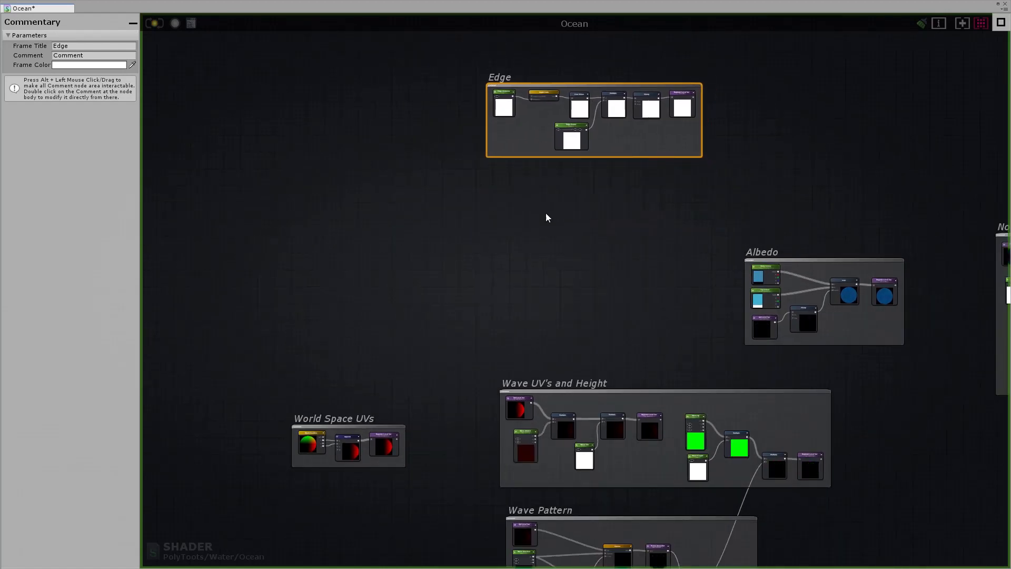
left_click(563, 215)
Add a Texture Object node in the empty area below the Edge group.
scroll(463, 216, "up", 3)
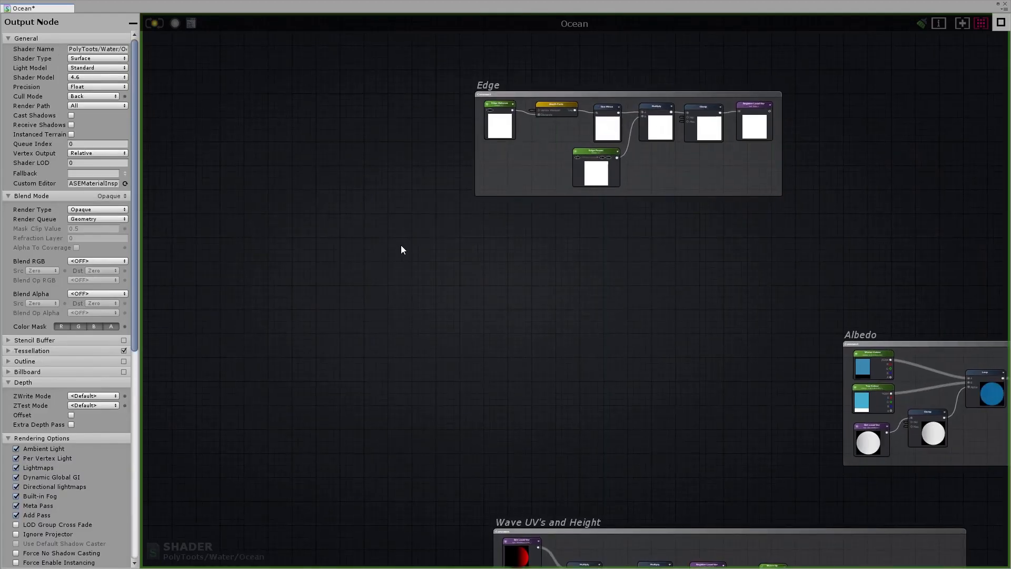
right_click(399, 260)
type("t")
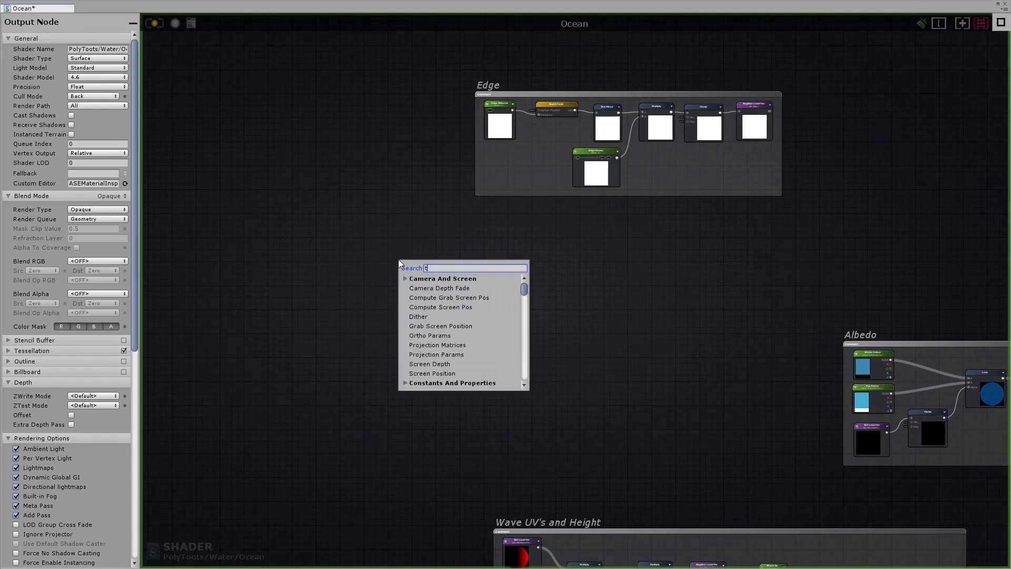
type("exture")
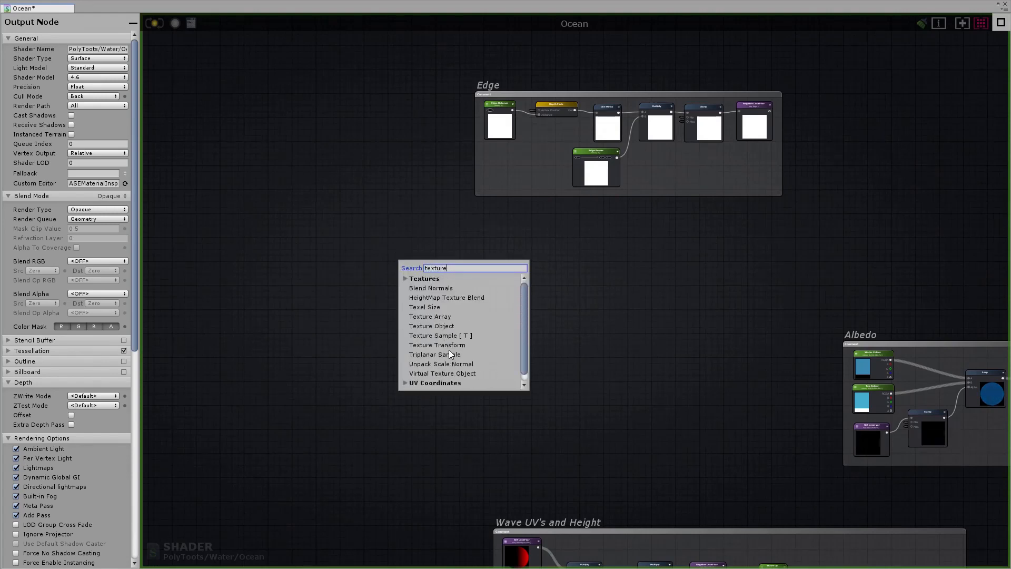
left_click(451, 326)
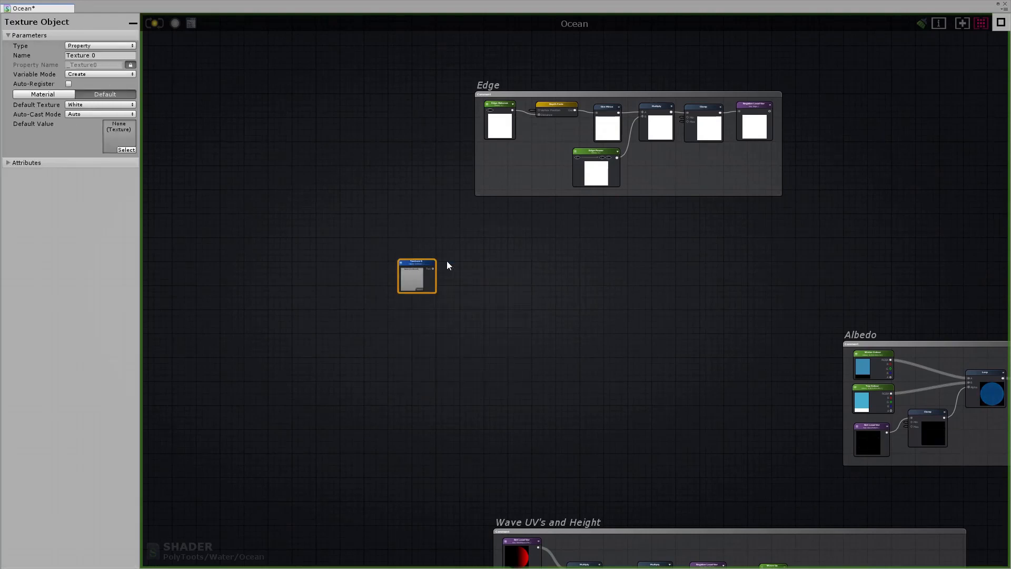
Name the new Texture Object Sea Foam and shift the node over to make room for a sampler.
scroll(520, 277, "up", 3)
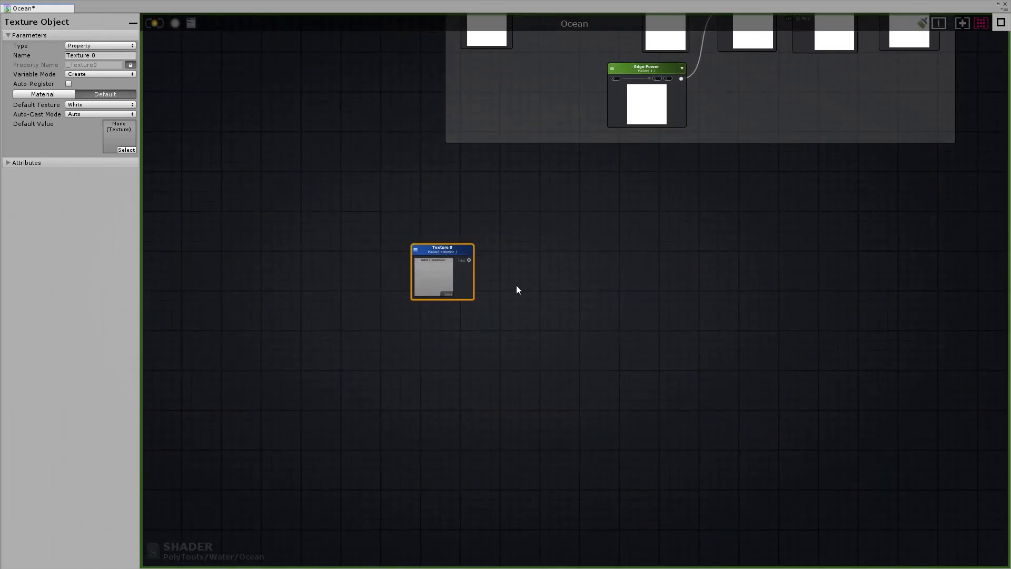
middle_click_drag(514, 287, 441, 240)
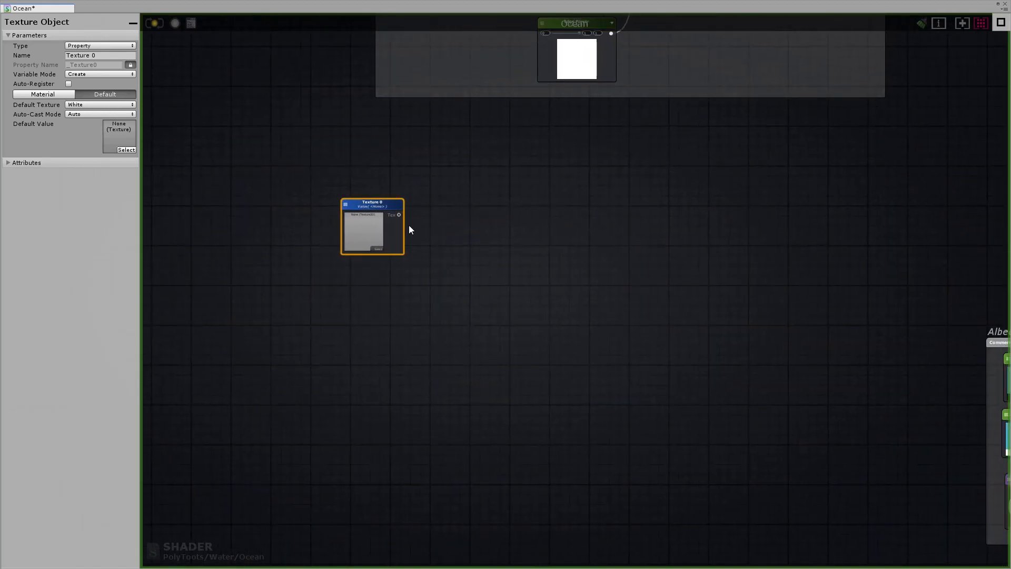
mouse_move(375, 208)
left_mouse_down()
mouse_move(387, 202)
mouse_move(376, 198)
left_mouse_up()
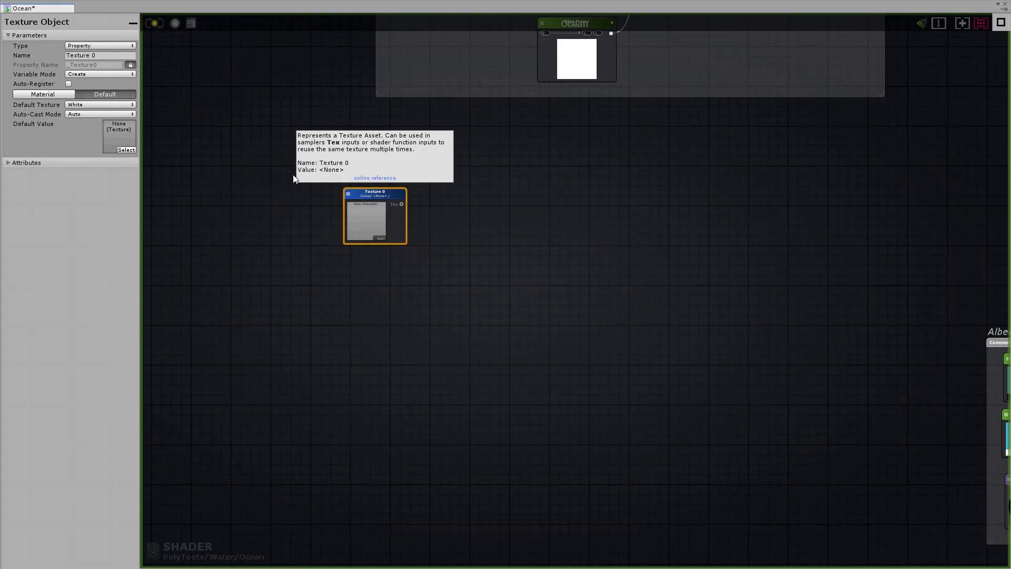
type("Sea Foam")
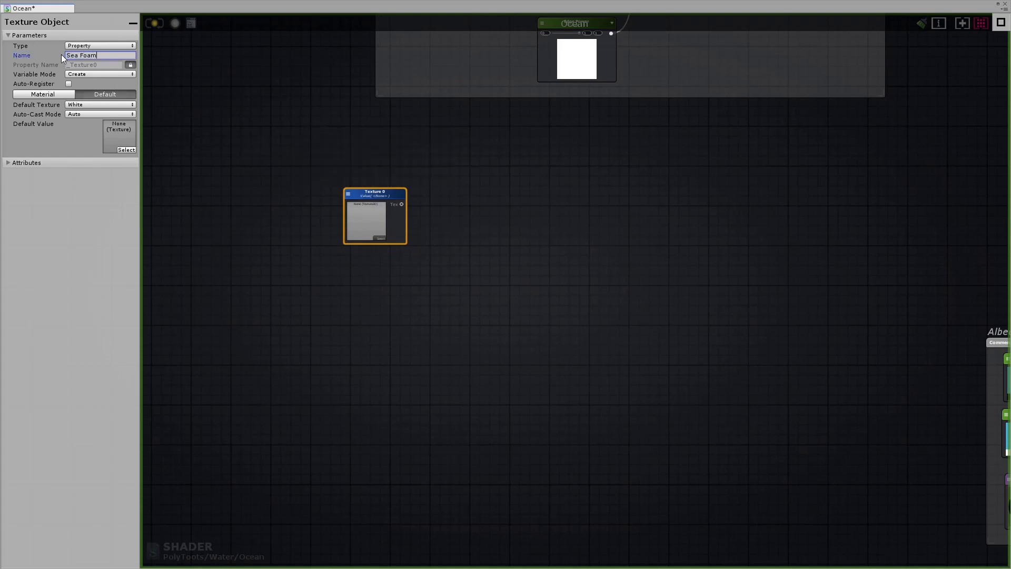
left_click(371, 188)
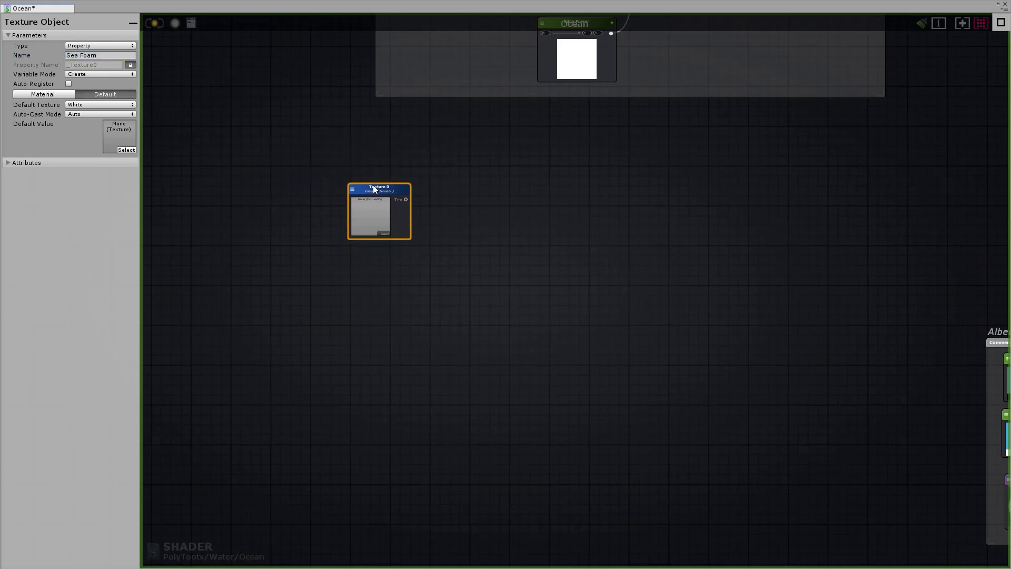
middle_click_drag(476, 183, 465, 218)
left_click_drag(362, 230, 289, 229)
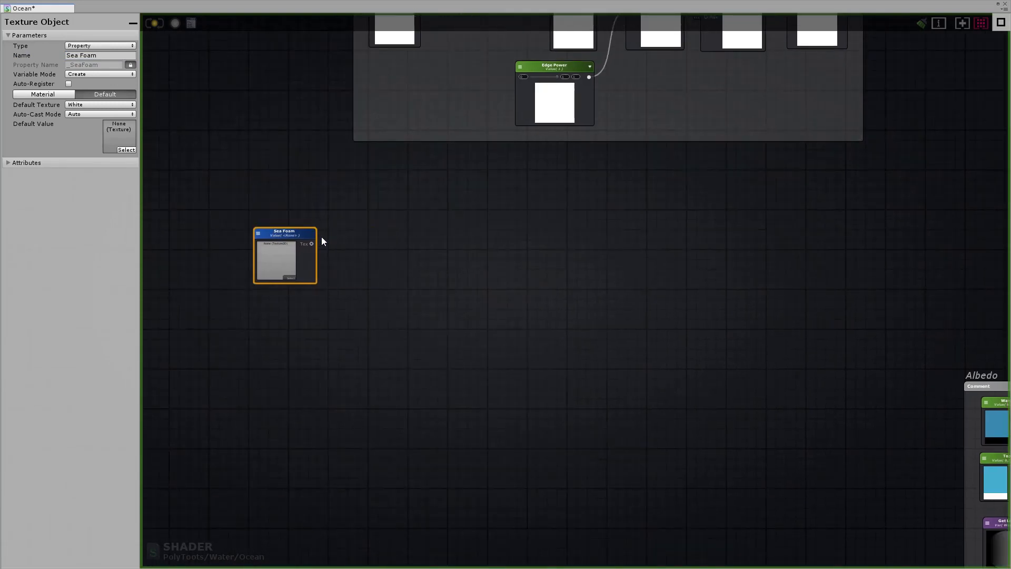
Add a Texture Sample node beside Sea Foam and connect Sea Foam's Tex output to its Tex input.
middle_click_drag(362, 234, 458, 217)
left_click(518, 239)
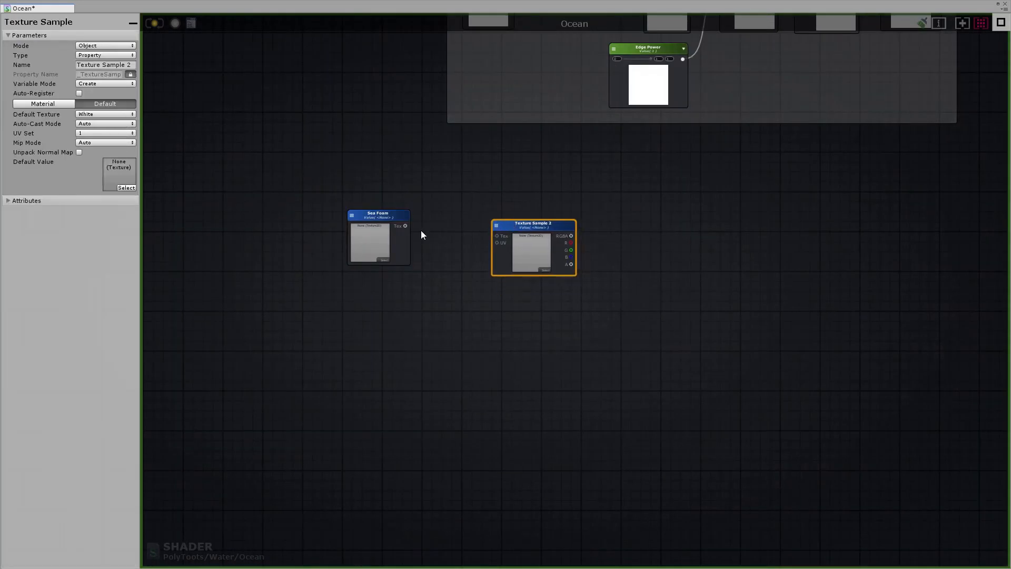
left_click_drag(405, 226, 501, 231)
Add a Get Local Var node below the Sea Foam texture and set its reference to WorldSpaceTile.
left_click(348, 309)
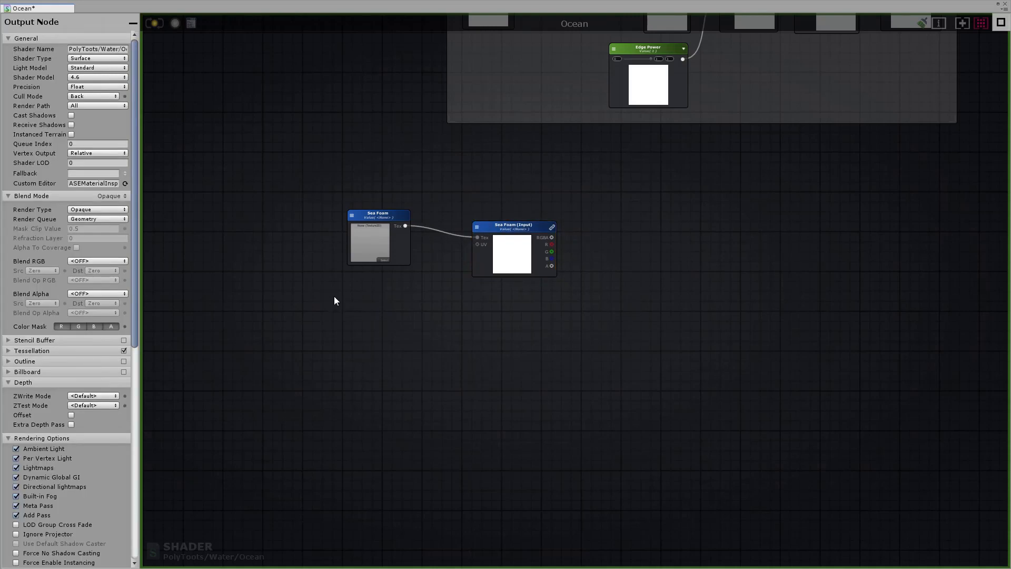
left_click(334, 298)
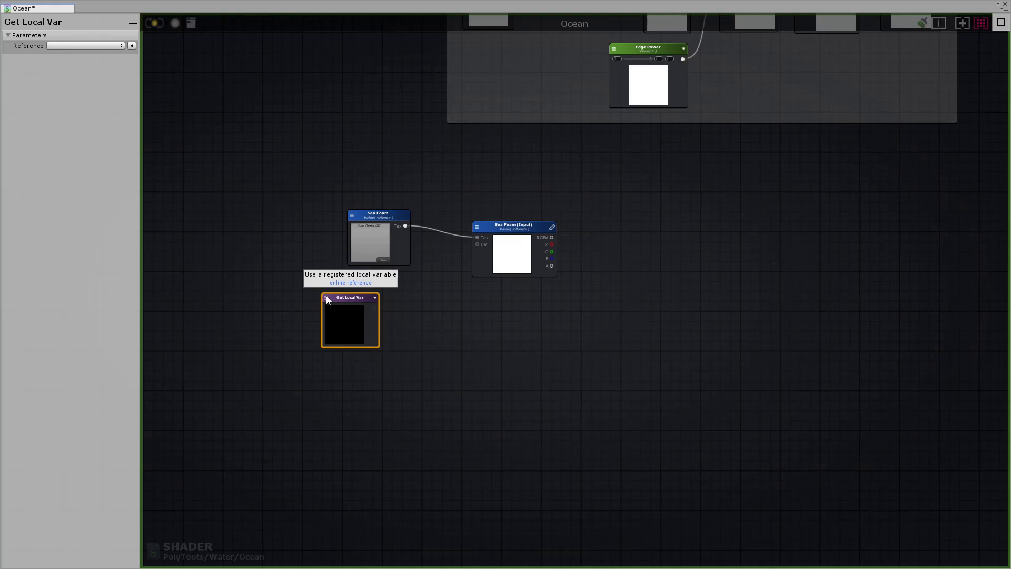
left_click(327, 301)
left_click(379, 311)
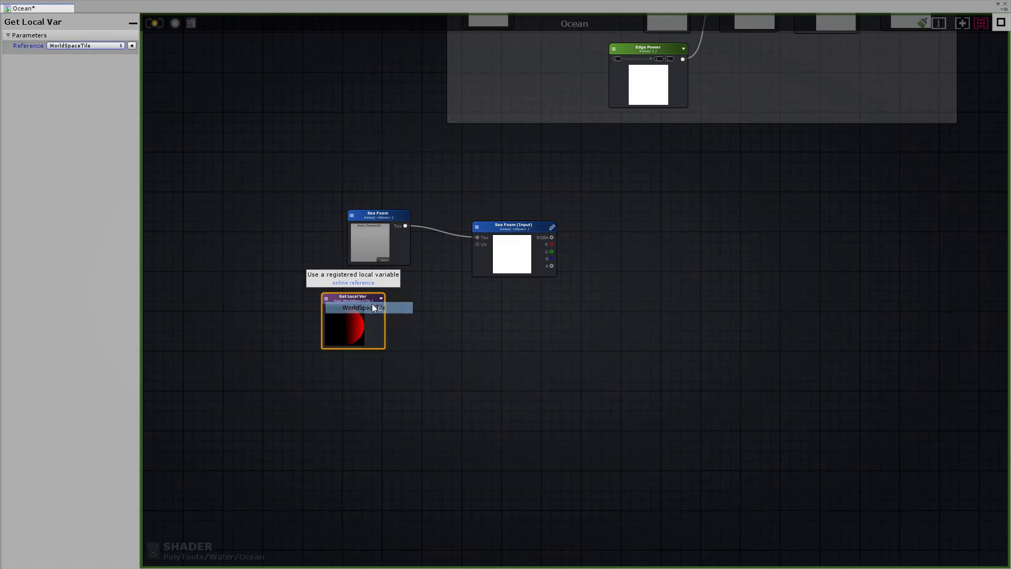
left_click_drag(380, 308, 395, 296)
double_click(342, 302)
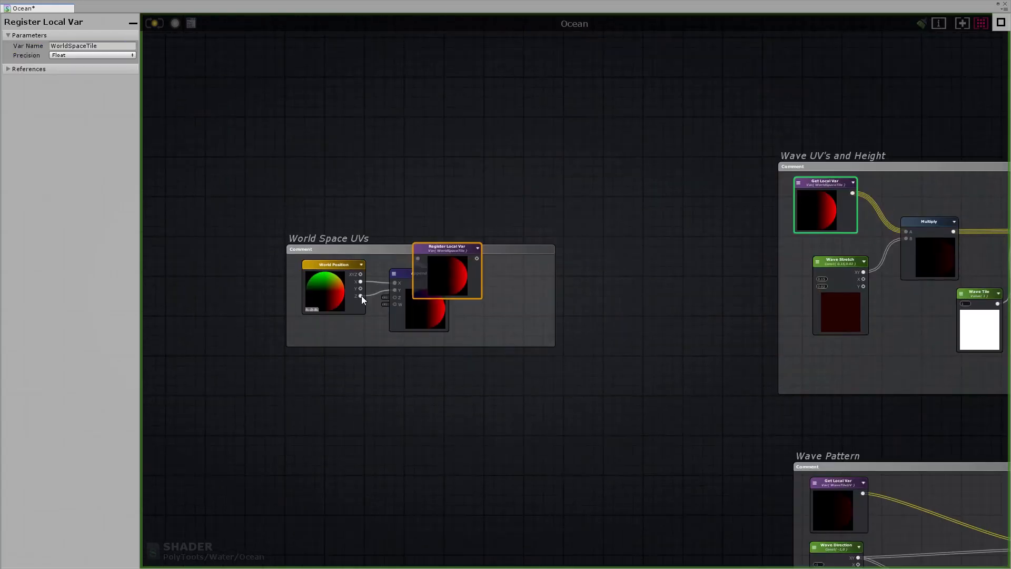
scroll(487, 226, "down", 5)
left_click_drag(422, 331, 445, 342)
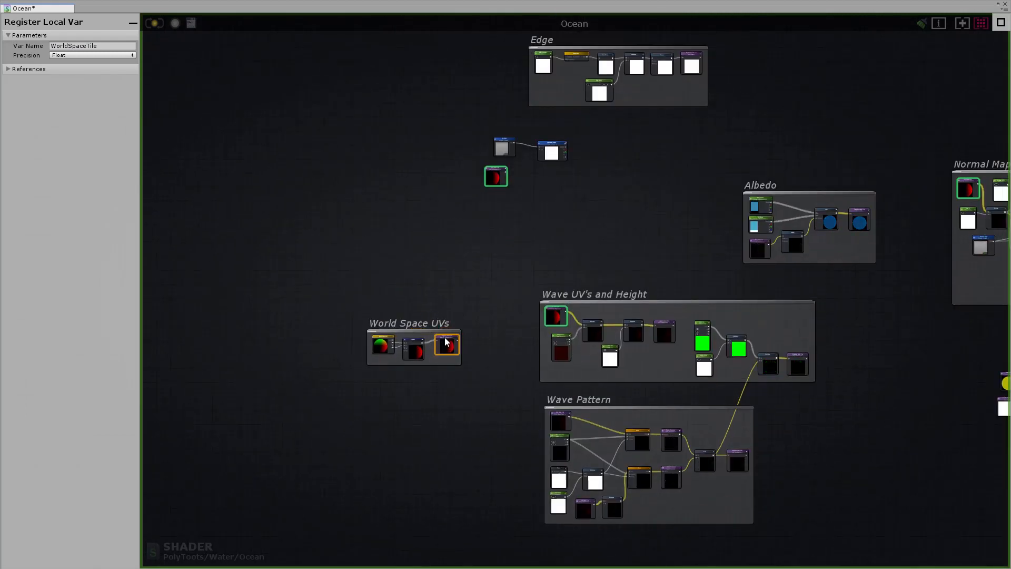
left_click(474, 237)
scroll(503, 176, "up", 5)
middle_click_drag(580, 171, 518, 265)
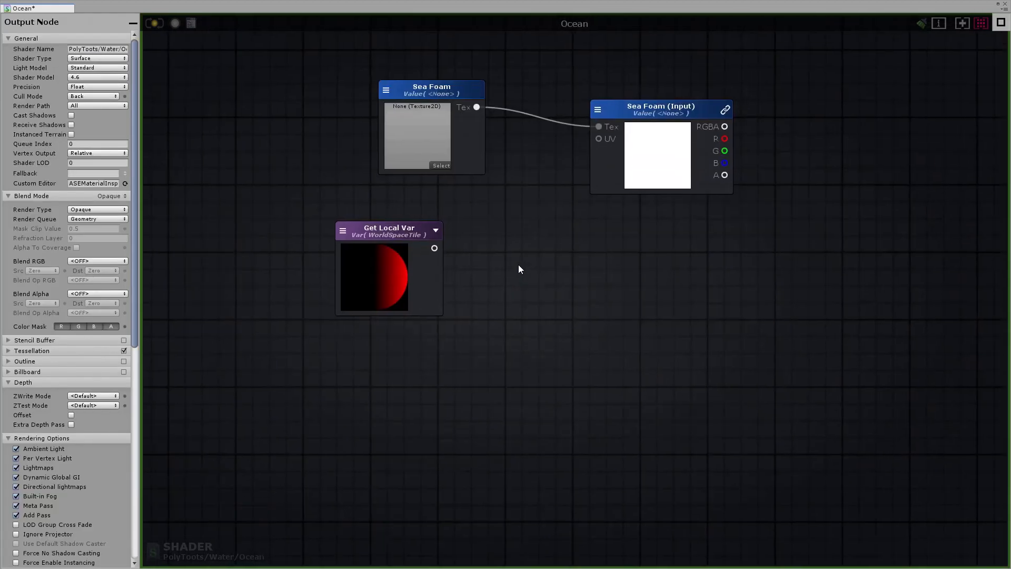
Add a Multiply node and connect the WorldSpaceTile local variable to its A input.
left_click(498, 241)
left_click_drag(433, 250, 501, 244)
left_click(517, 233)
Add a float named Edge Foam Tile with default value 1 and connect it to the Multiply's B input.
key("1")
left_click(376, 343)
left_click(405, 348)
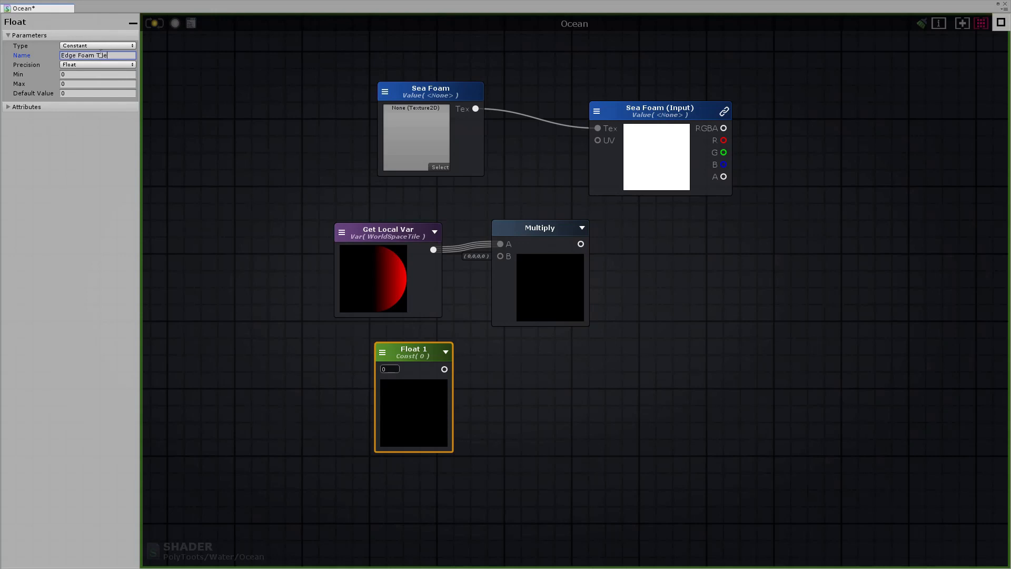
left_click(412, 352)
left_click_drag(412, 352, 501, 256)
type("1")
Move the three tiling nodes away from the sampler and connect the Multiply output to the Sea Foam sampler's UV input.
left_click_drag(329, 219, 511, 358)
scroll(504, 262, "down", 4)
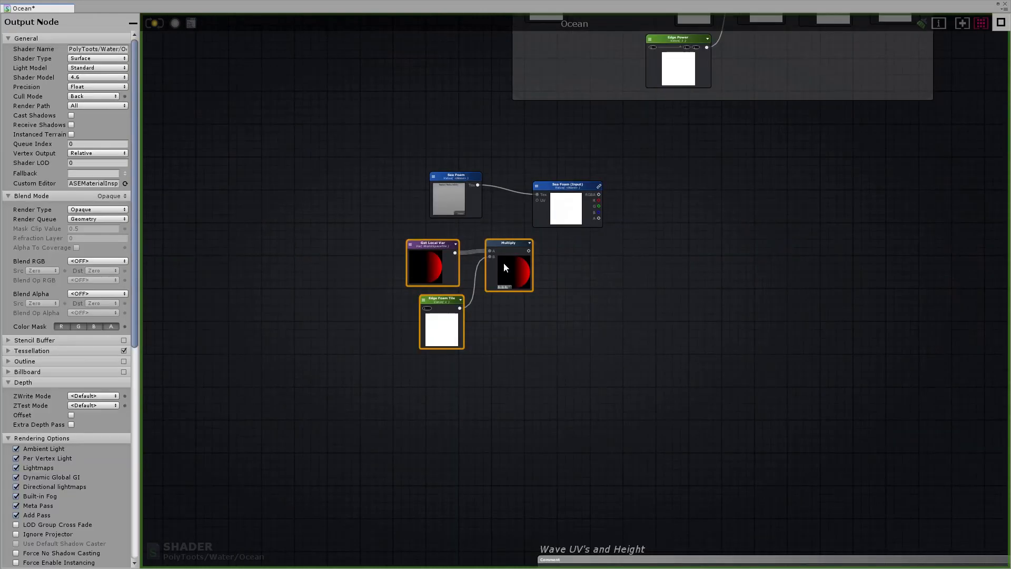
left_click_drag(503, 262, 452, 262)
left_click_drag(477, 251, 528, 215)
Spread out the WorldSpaceTile variable, Edge Foam Tile and Multiply nodes for a clearer layout.
scroll(459, 275, "up", 3)
left_click_drag(460, 275, 516, 263)
left_click(327, 249)
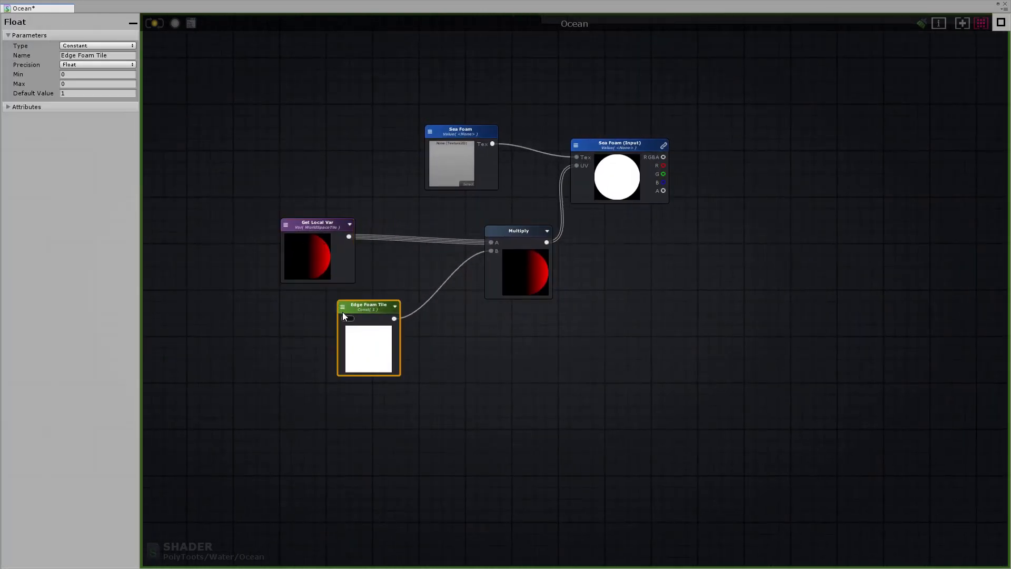
left_click_drag(361, 315, 310, 319)
left_click_drag(509, 271, 462, 263)
left_click_drag(321, 314, 339, 312)
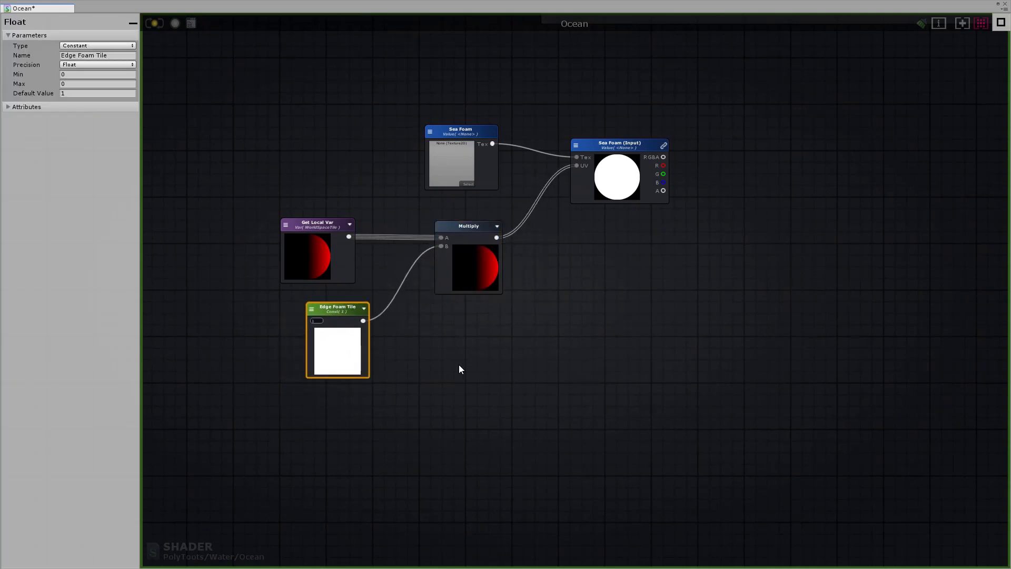
Disconnect both inputs of the foam Multiply node and move it and Edge Foam Tile aside to open a gap.
left_click(460, 369)
left_click(442, 247, "alt")
left_click(442, 238, "alt")
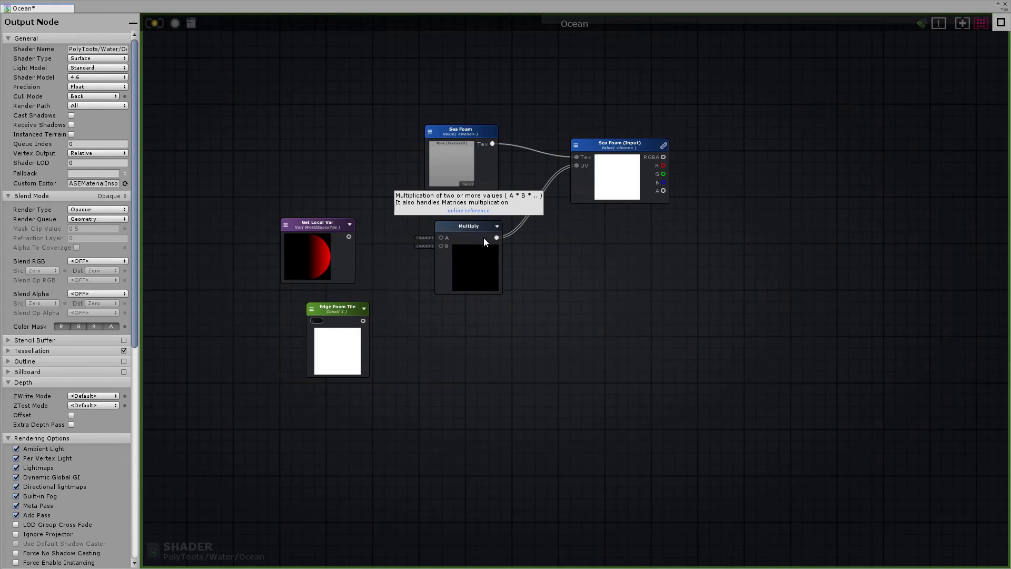
left_click_drag(462, 226, 536, 242)
left_click_drag(352, 303, 406, 358)
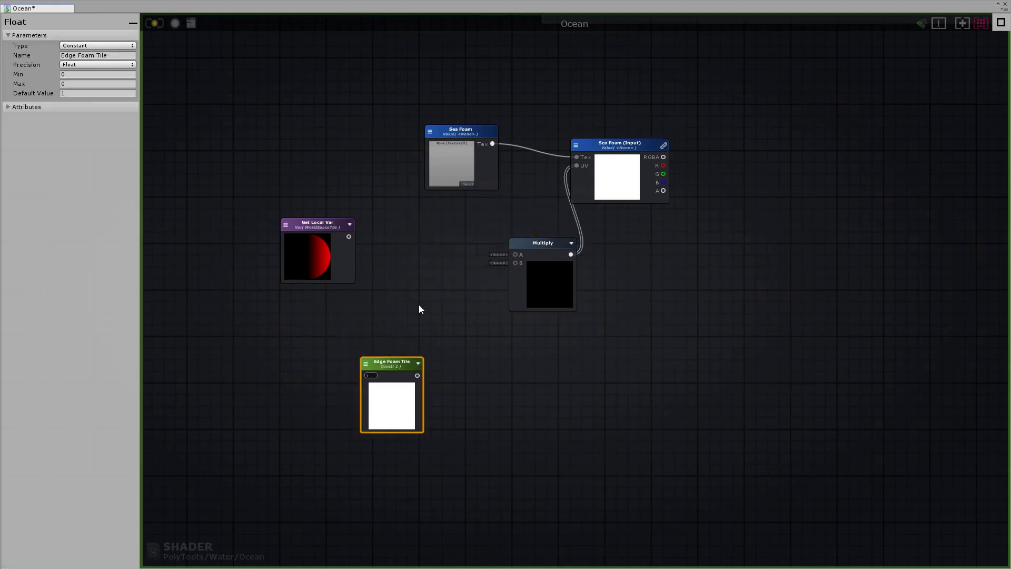
Insert a Divide node between the WorldSpaceTile variable and the Multiply's A input, with a float constant of 10 as divisor.
left_click(405, 262)
left_click(423, 260)
left_click_drag(423, 259, 423, 225)
key("1")
left_click(297, 298)
left_click_drag(316, 300, 515, 255)
left_click(299, 306)
type("10")
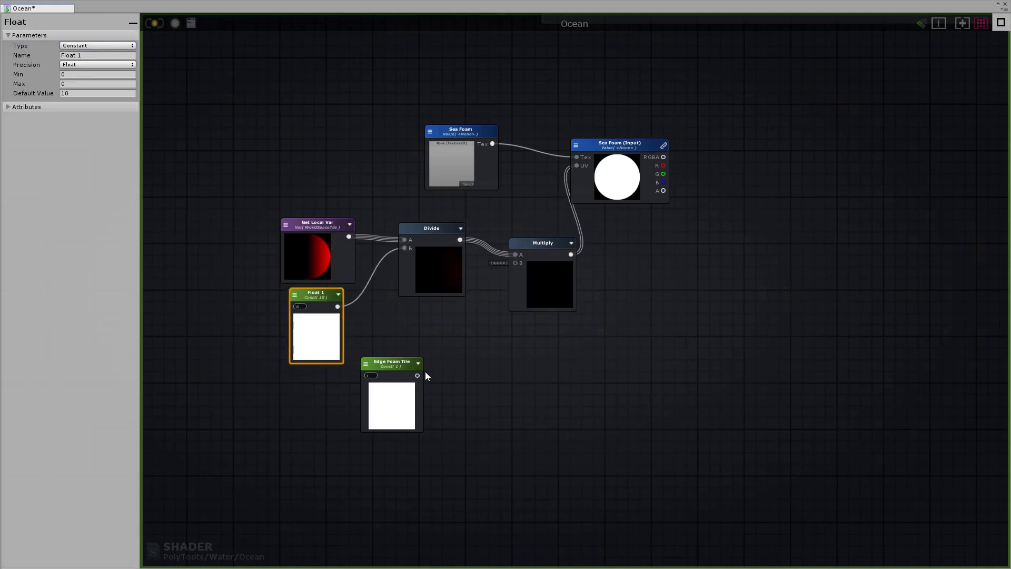
Reconnect Edge Foam Tile to the Multiply's B input and tidy the layout of the foam texture and tiling nodes.
left_click_drag(397, 366, 445, 313)
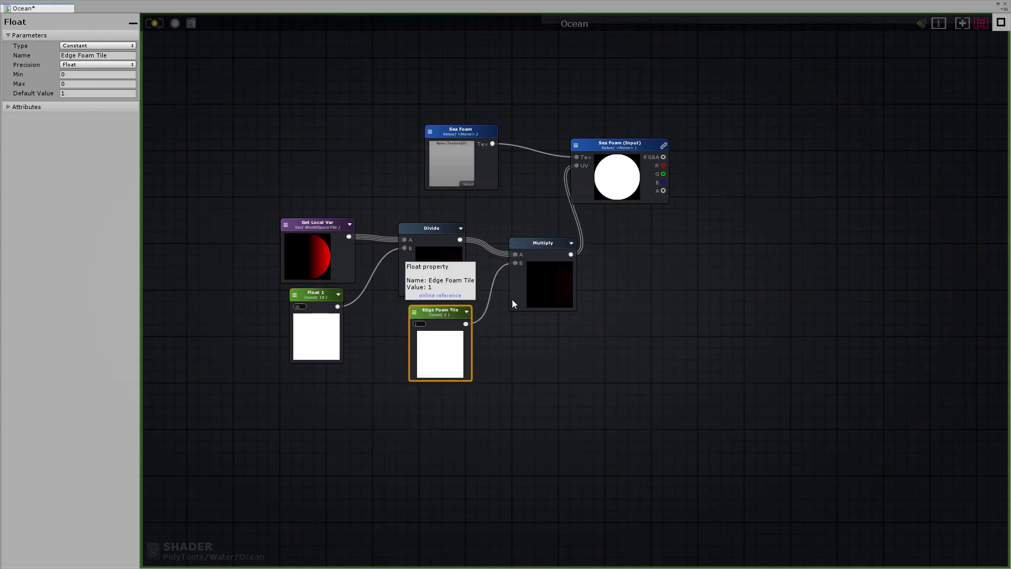
left_click_drag(539, 283, 522, 273)
left_click(442, 280)
middle_click_drag(610, 205, 536, 268)
double_click(530, 211)
left_click_drag(527, 229, 548, 231)
scroll(735, 286, "down", 2)
left_click_drag(733, 286, 741, 276)
scroll(248, 332, "down", 2)
mouse_move(377, 279)
left_mouse_down()
mouse_move(698, 428)
mouse_move(691, 422)
left_mouse_up()
scroll(541, 300, "up", 5)
mouse_move(542, 301)
left_mouse_down()
mouse_move(707, 280)
mouse_move(634, 296)
left_mouse_up()
key("ctrl+z")
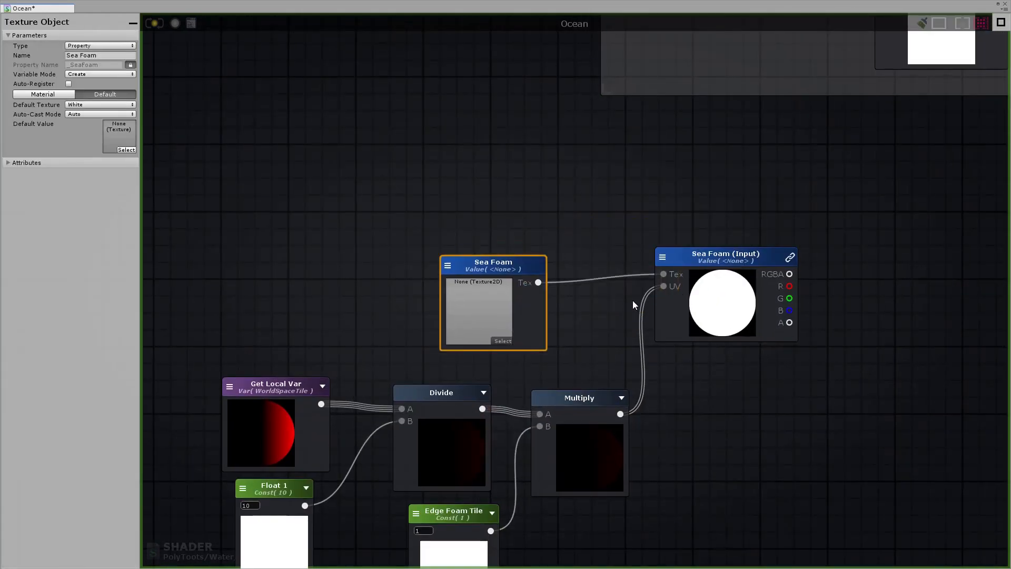
Select all the sea foam texture and tiling nodes and move them together to just below the Edge group.
scroll(471, 298, "down", 6)
left_click_drag(577, 387, 368, 267)
left_click_drag(552, 288, 583, 270)
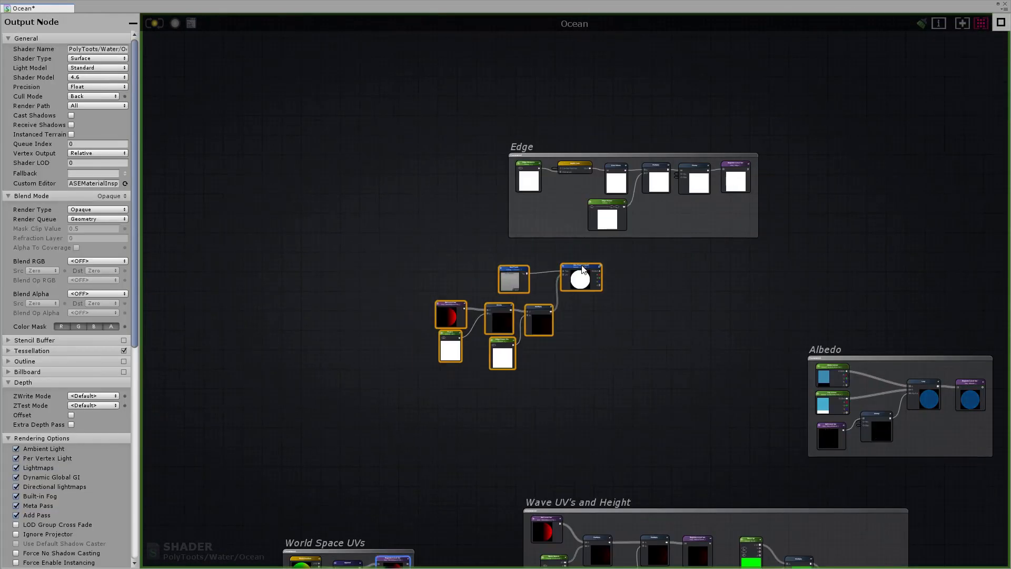
scroll(607, 277, "up", 3)
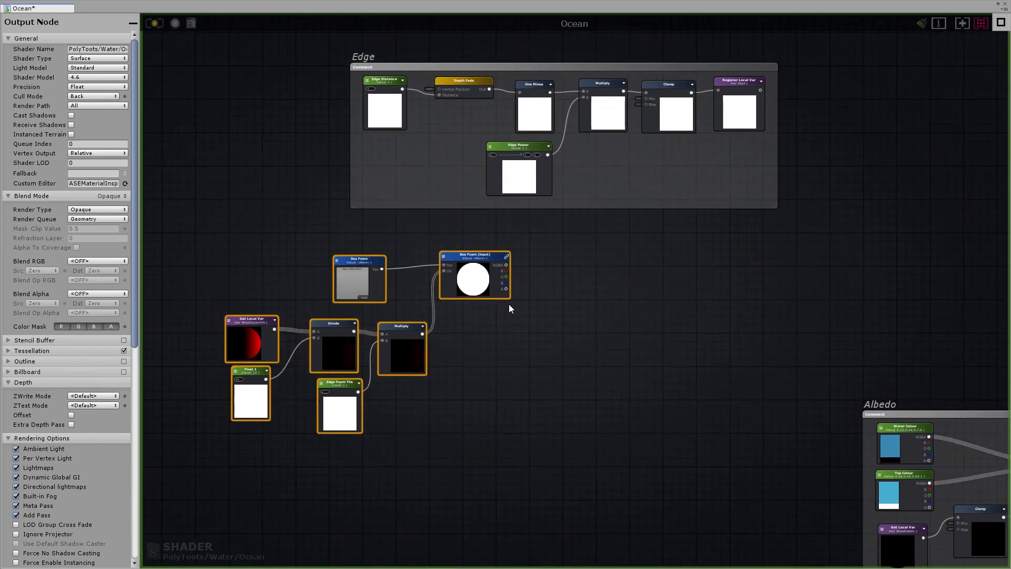
Reposition the Sea Foam sampler and Sea Foam texture nodes so they sit closer together beside the tiling nodes.
left_click(482, 307)
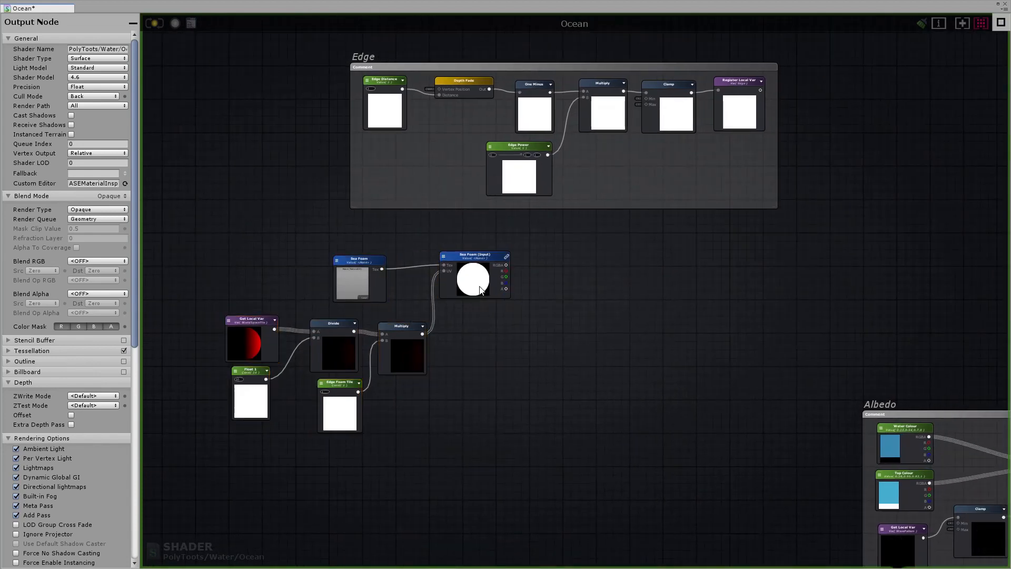
middle_click_drag(523, 164, 433, 192)
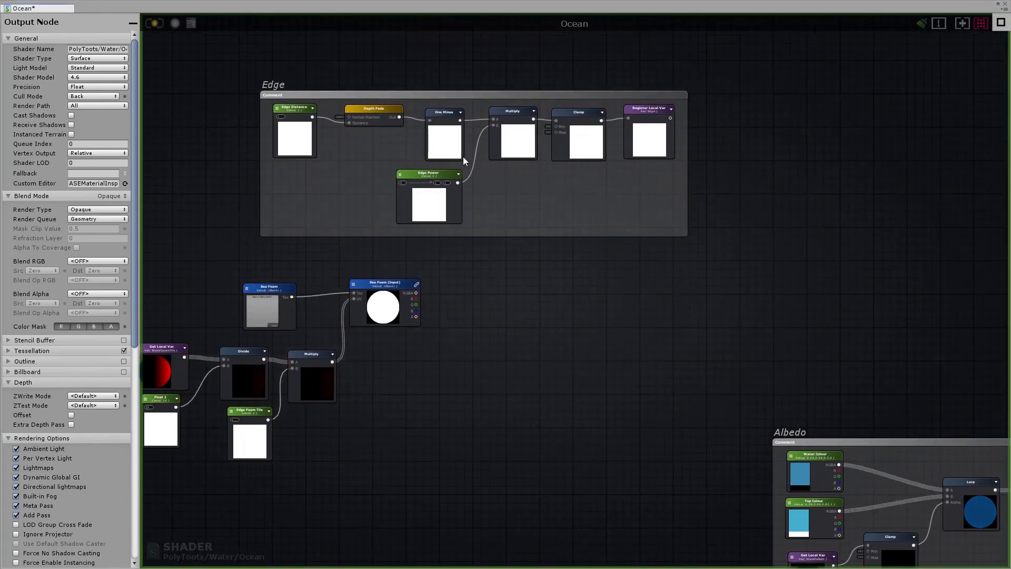
middle_click_drag(379, 255, 530, 228)
left_click_drag(552, 265, 570, 294)
left_click_drag(420, 244, 469, 255)
Create an Add node beside the Sea Foam sampler and connect the sampler's RGBA output to its B input.
middle_click_drag(542, 267, 477, 299)
key("a")
left_click(571, 275)
left_click(600, 281)
left_click_drag(600, 281, 609, 280)
left_click_drag(540, 328, 600, 286)
middle_click_drag(571, 142, 497, 166)
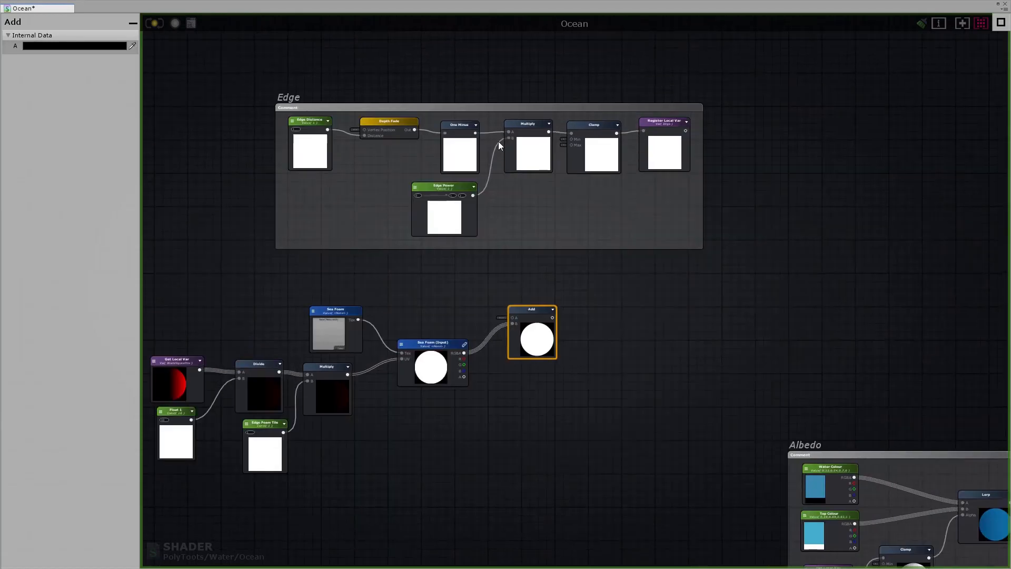
Widen the Edge comment frame and shift its Multiply, Clamp and Register Local Var nodes away from One Minus to open a gap.
left_click(668, 216)
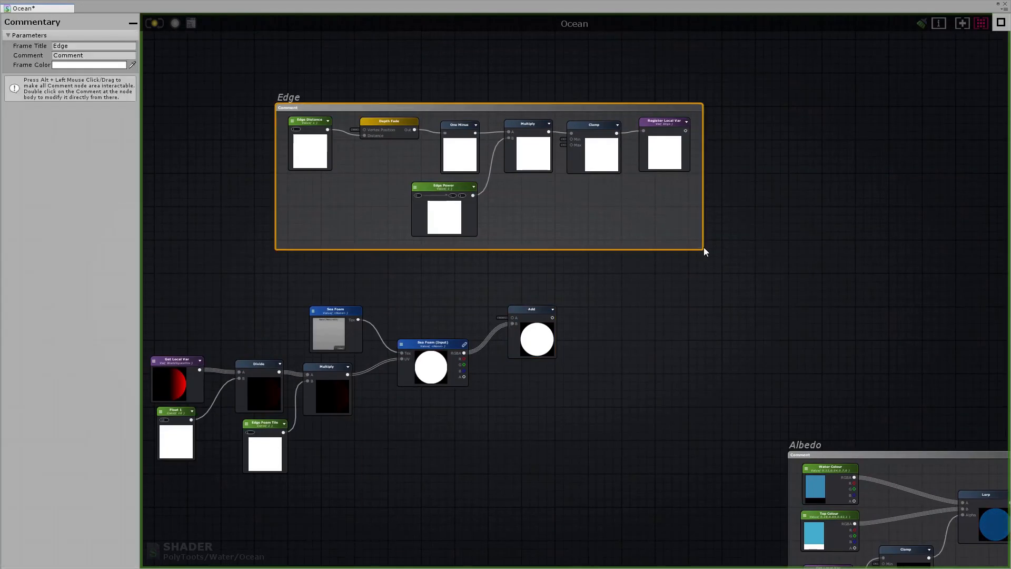
left_click_drag(702, 251, 851, 253)
left_click_drag(779, 224, 498, 116)
left_click_drag(587, 156, 737, 160)
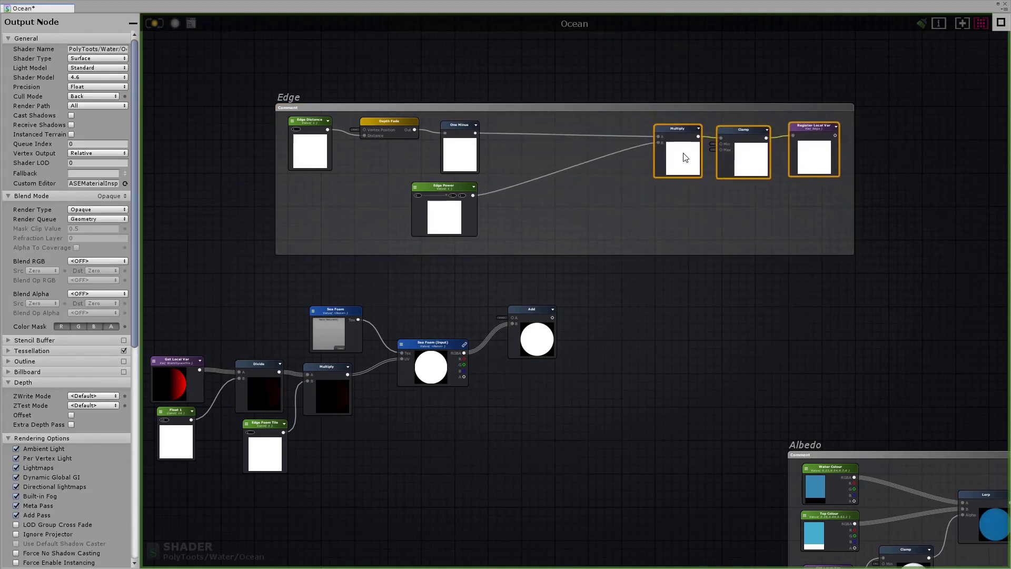
Place Edge Power beside the Edge Multiply and route One Minus through the Add node's A input into the Multiply's A input.
left_click_drag(461, 185, 621, 173)
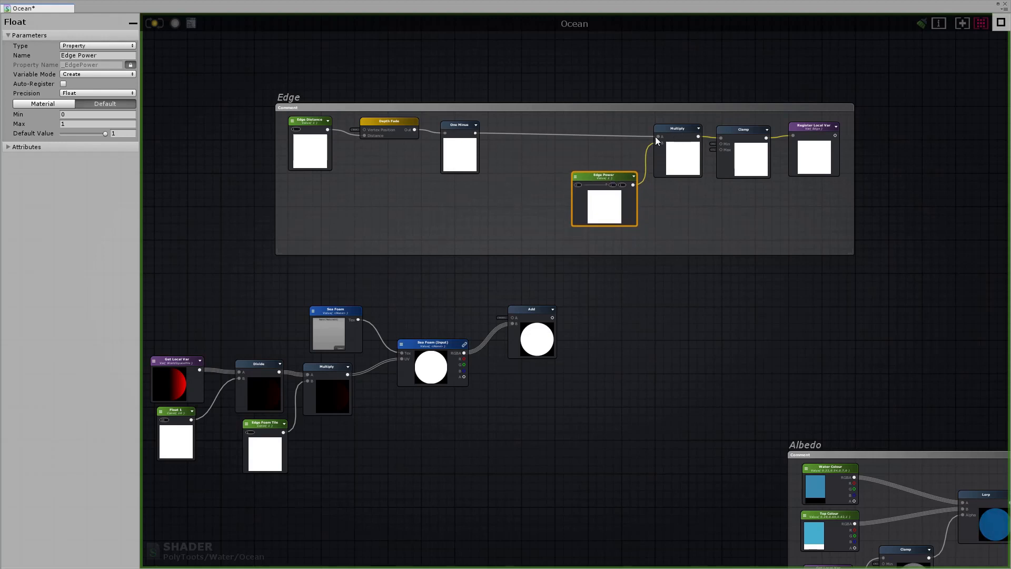
mouse_move(658, 136)
left_mouse_down()
mouse_move(516, 194)
mouse_move(509, 318)
mouse_move(603, 254)
mouse_move(592, 232)
mouse_move(659, 136)
left_mouse_up()
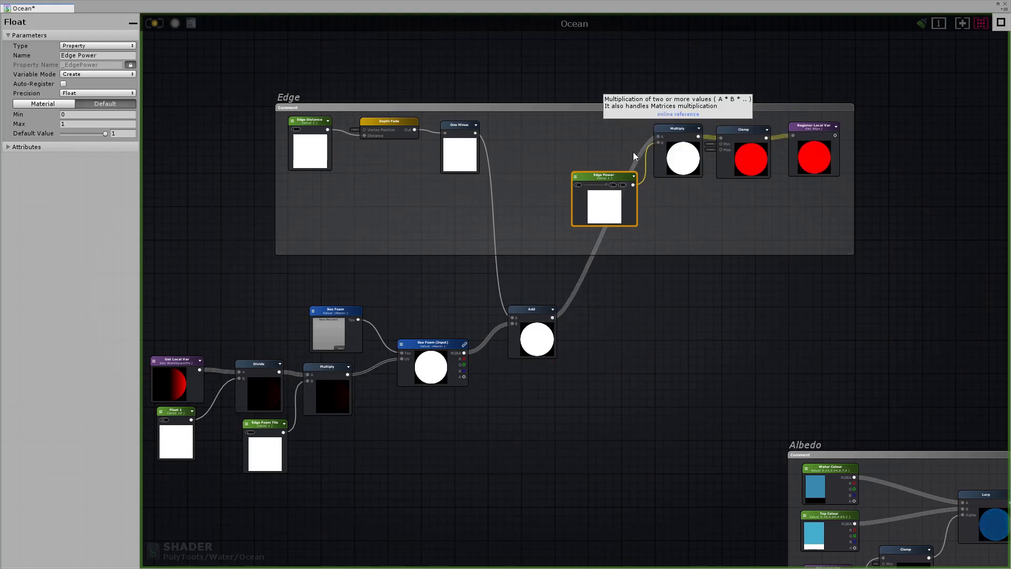
left_click_drag(605, 176, 581, 138)
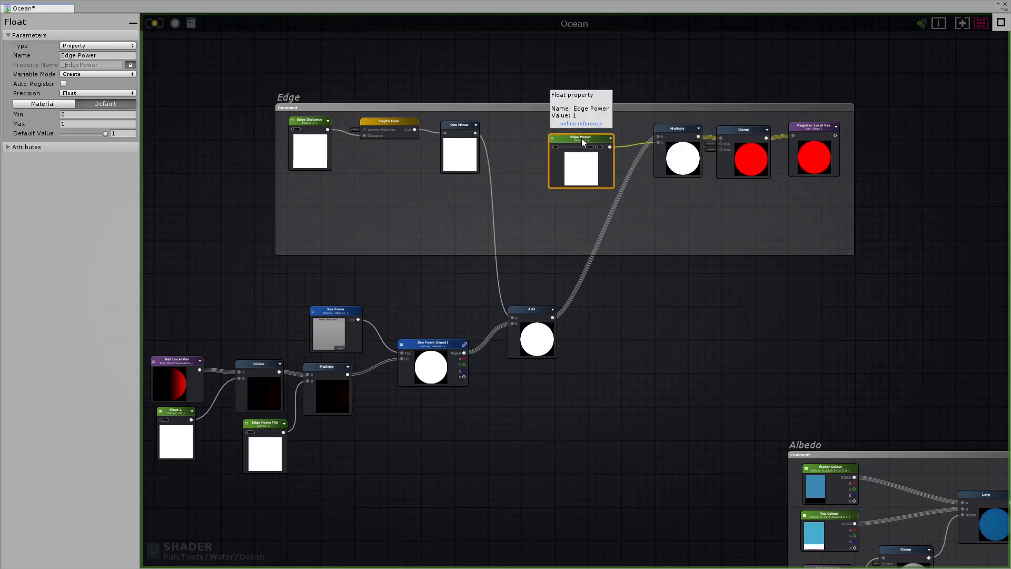
Group the foam texture, tiling and Add nodes in a comment frame titled Edge Foam.
scroll(674, 333, "down", 2)
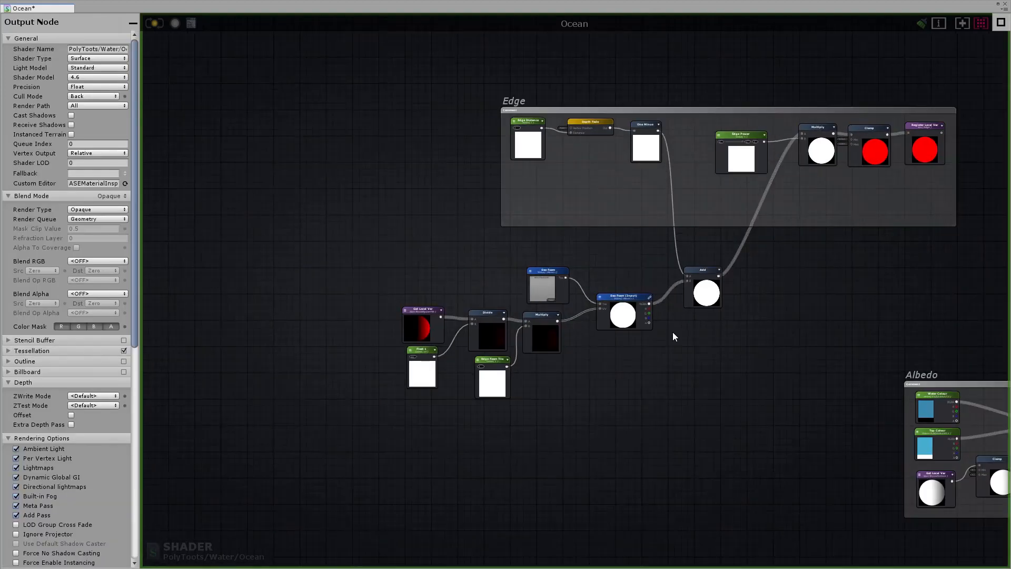
scroll(675, 336, "down", 1)
left_click_drag(751, 409, 419, 268)
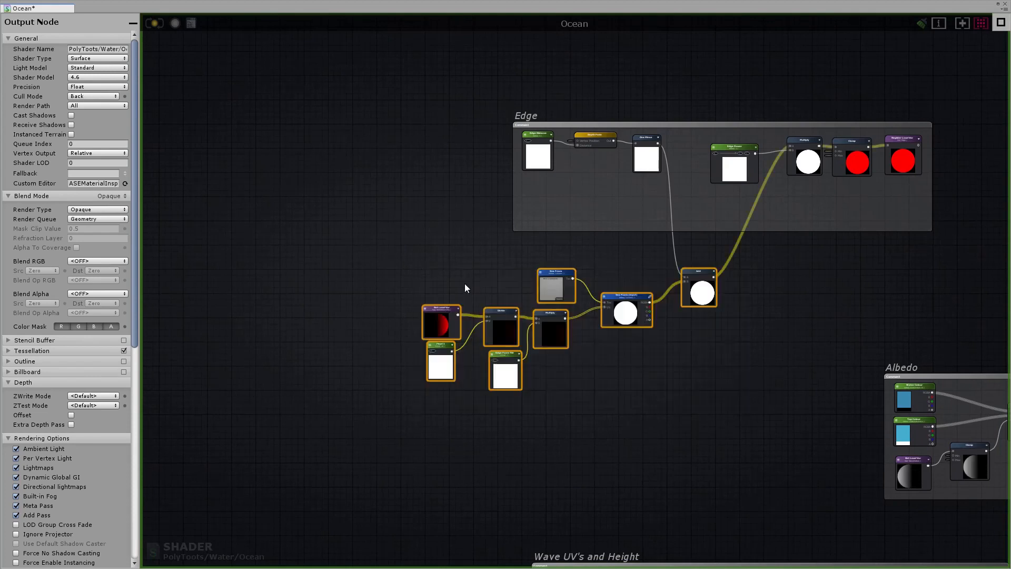
key("c")
left_click(467, 257)
left_click(472, 260)
left_click(95, 46)
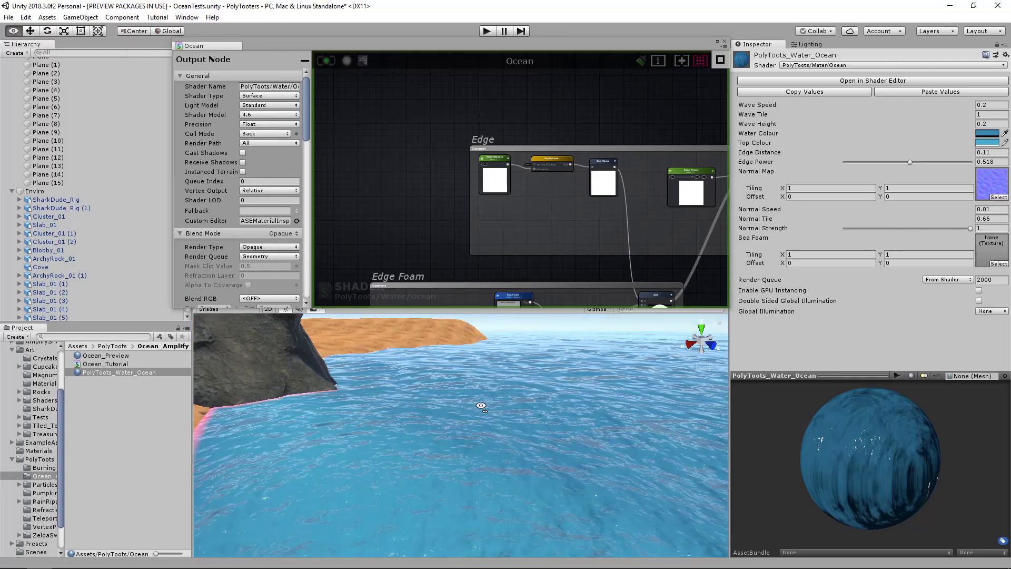
Change the Edge group's Clamp Max value from red to white (FFFFFF) and compile the shader.
right_click_drag(478, 406, 523, 467)
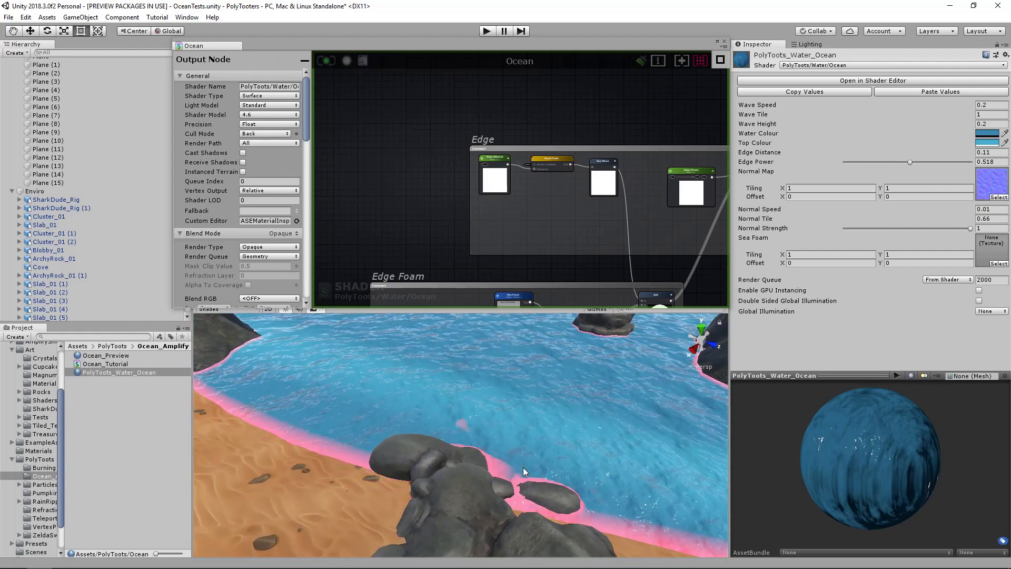
middle_click_drag(686, 122, 488, 114)
scroll(624, 171, "up", 2)
left_click(616, 170)
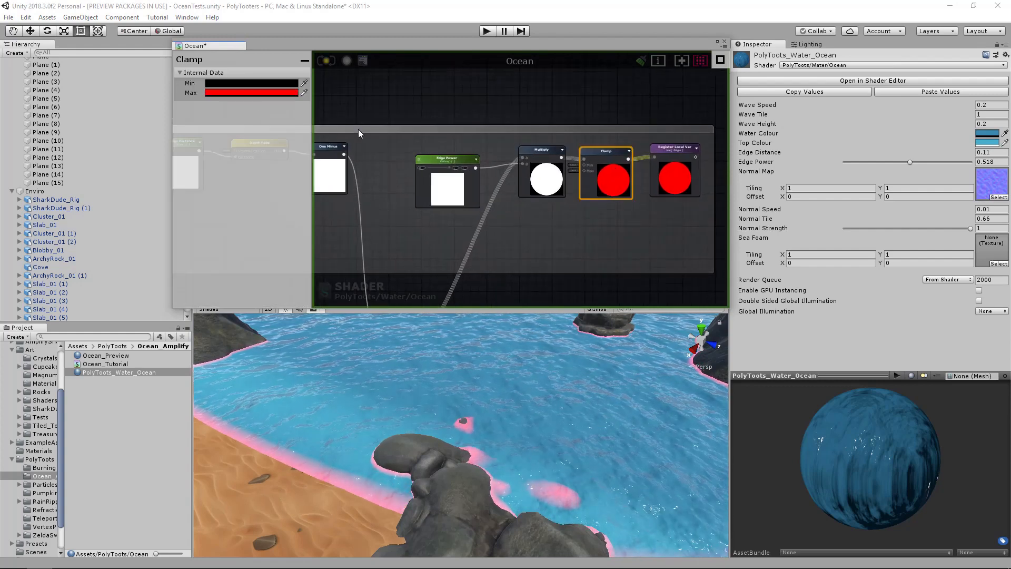
left_click(254, 92)
left_click_drag(789, 198, 756, 165)
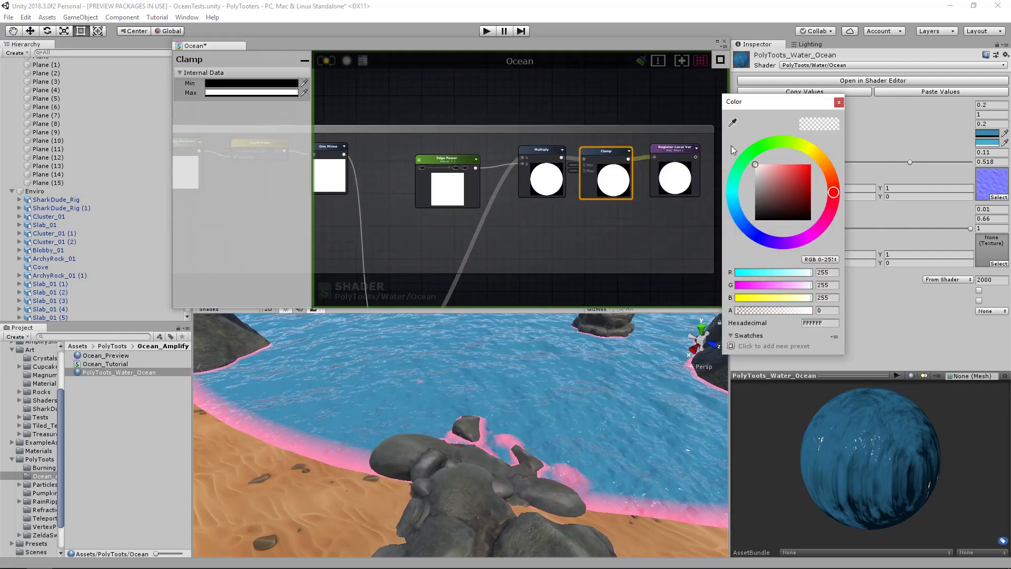
left_click(839, 102)
left_click(326, 60)
Search the textures for "sea" and assign the foam texture to the ocean material's Sea Foam slot.
right_click_drag(536, 416, 537, 395)
left_click(995, 263)
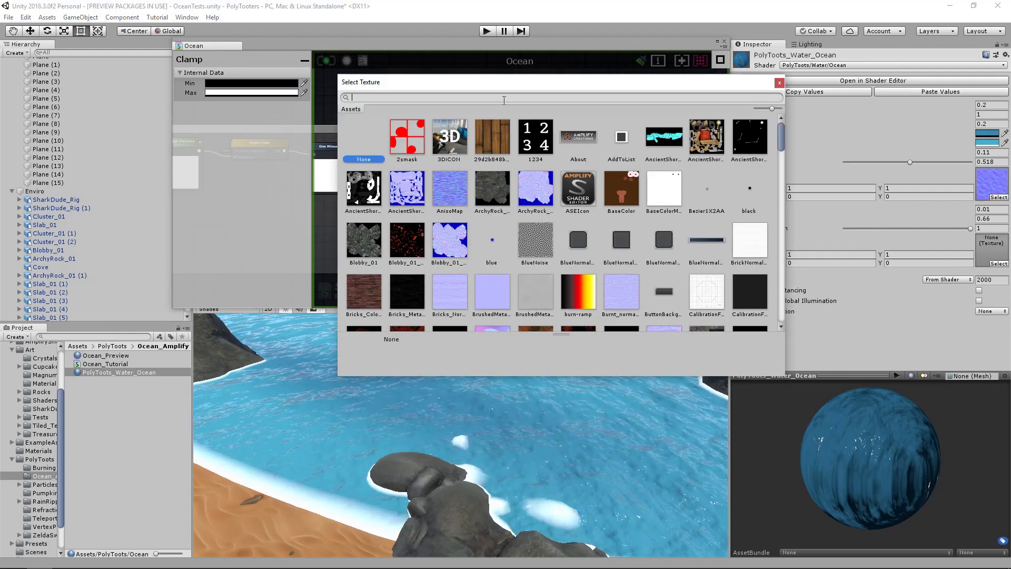
type("sea")
double_click(405, 136)
right_click_drag(444, 395, 480, 390)
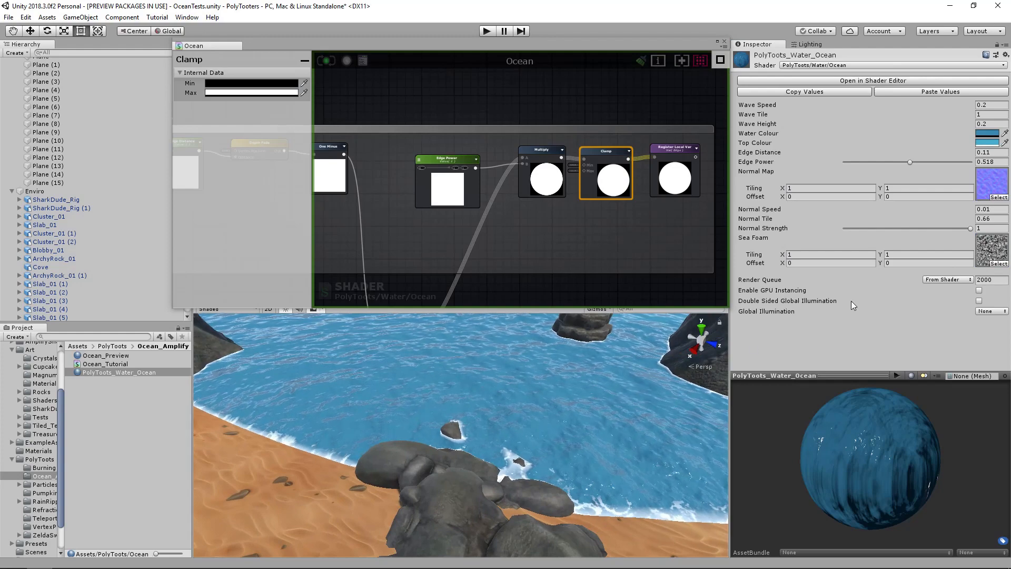
Switch the Edge Foam Tile float from a constant to a property so the material exposes it.
scroll(648, 163, "down", 5)
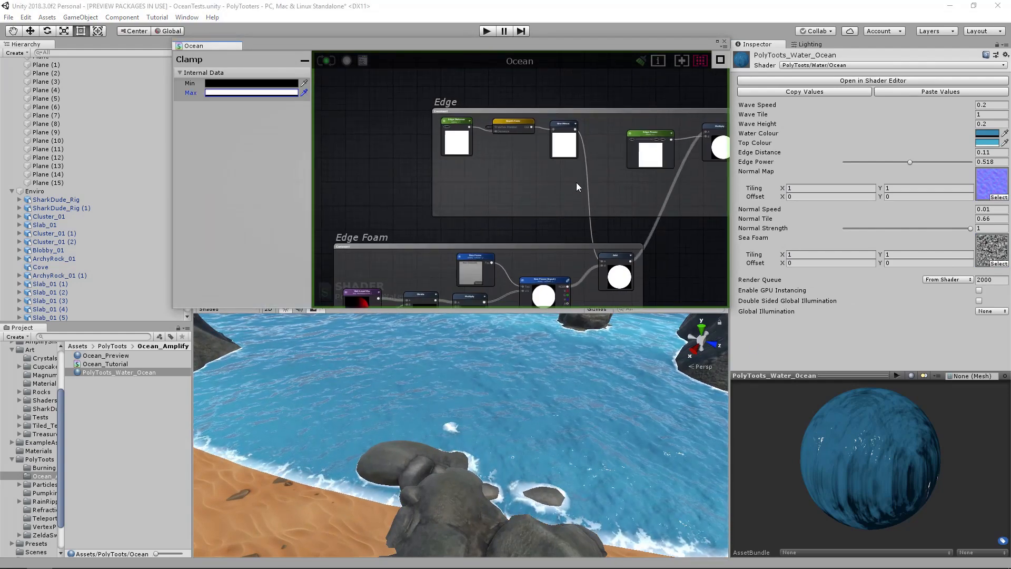
scroll(529, 191, "up", 6)
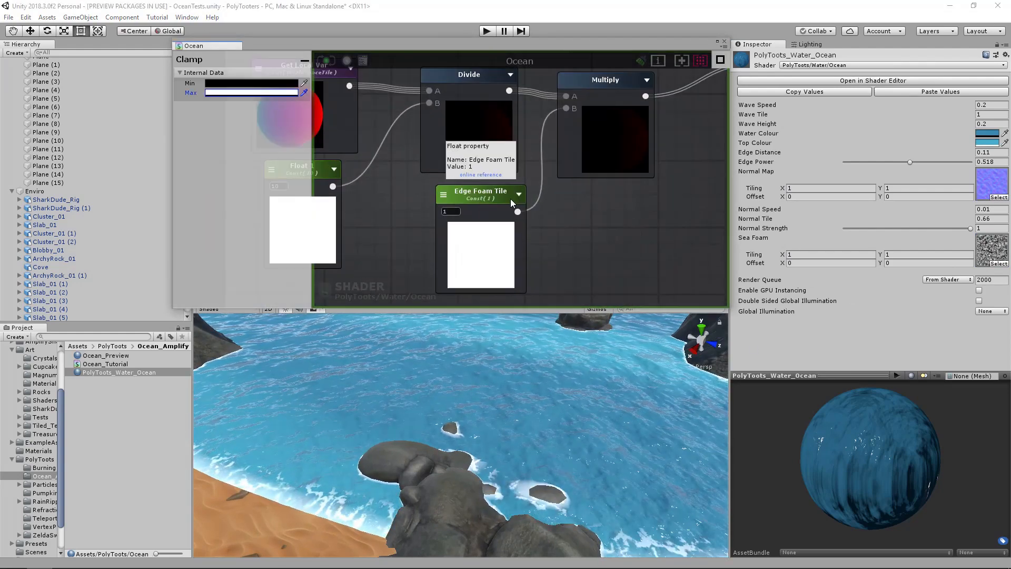
left_click(481, 196)
left_click(266, 83)
left_click(262, 106)
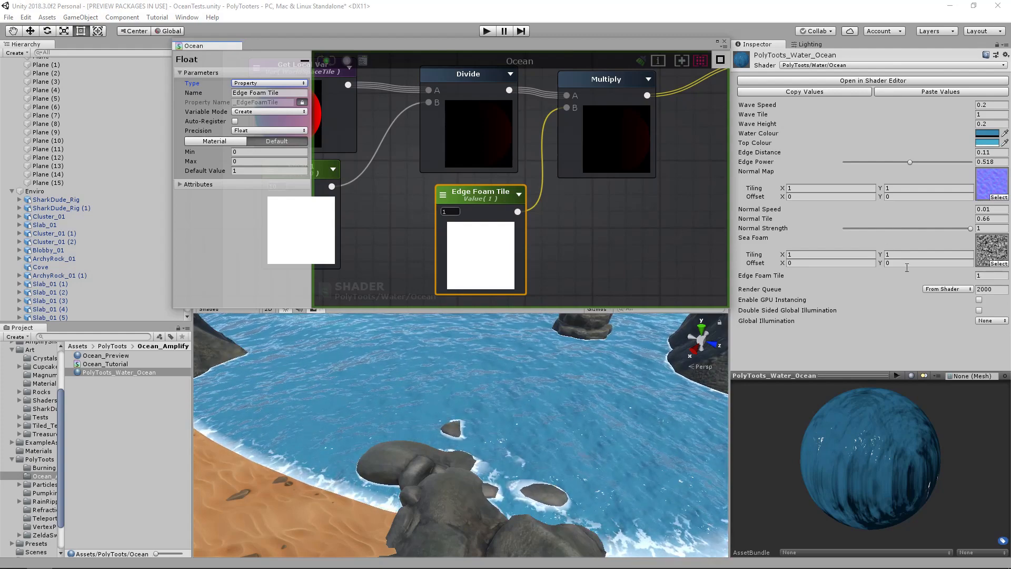
Set the material's Edge Foam Tile to 2.21 and Edge Distance to 0.08.
left_click_drag(929, 277, 1006, 286, "alt")
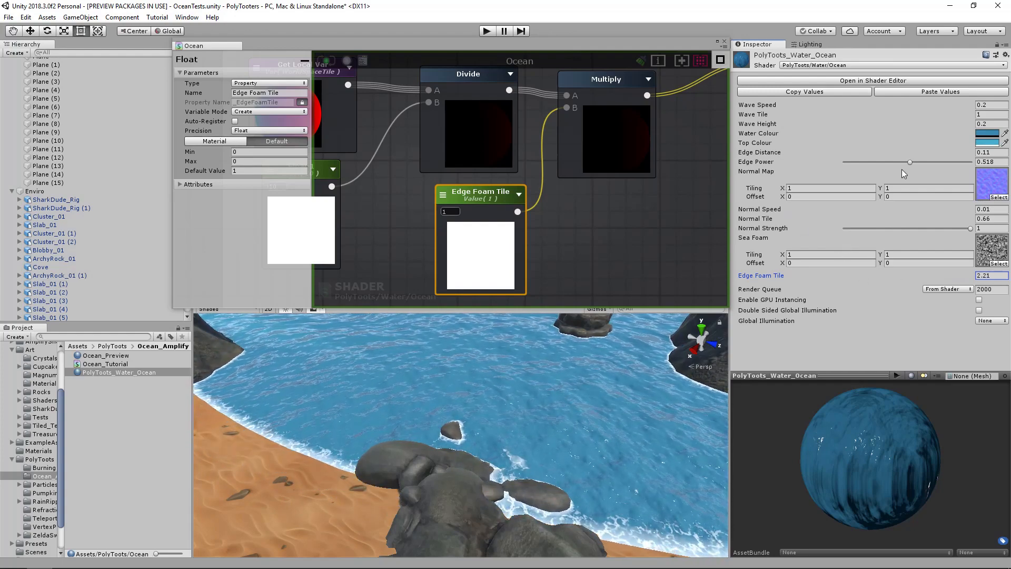
mouse_move(931, 154)
left_mouse_down()
mouse_move(945, 153)
mouse_move(935, 155)
left_mouse_up()
left_click(617, 210)
Examine how the Edge depth nodes and Edge Foam combine in the Add node, and check the foam along the shoreline.
scroll(616, 209, "down", 5)
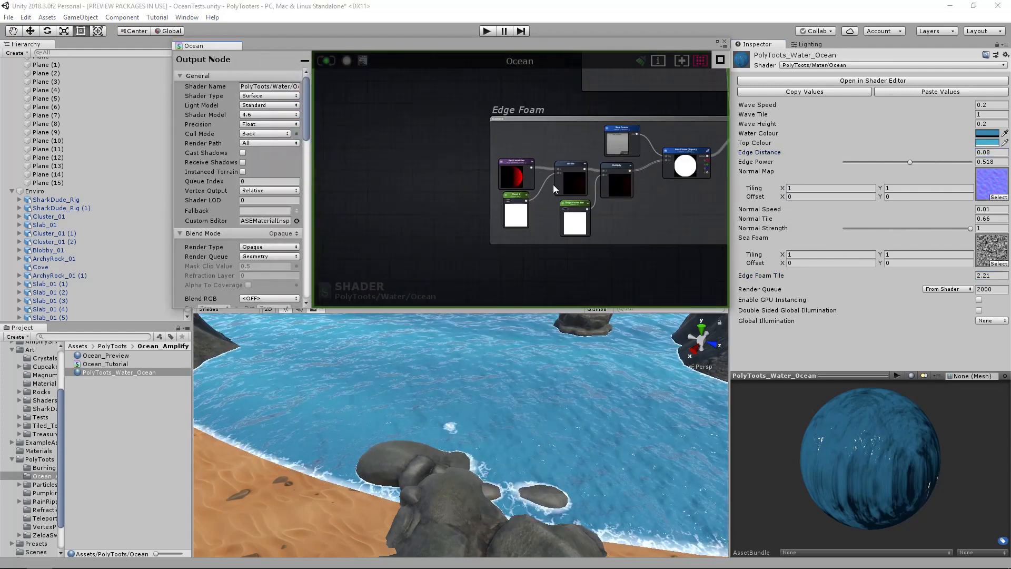
middle_click_drag(553, 184, 411, 266)
middle_click_drag(592, 188, 534, 211)
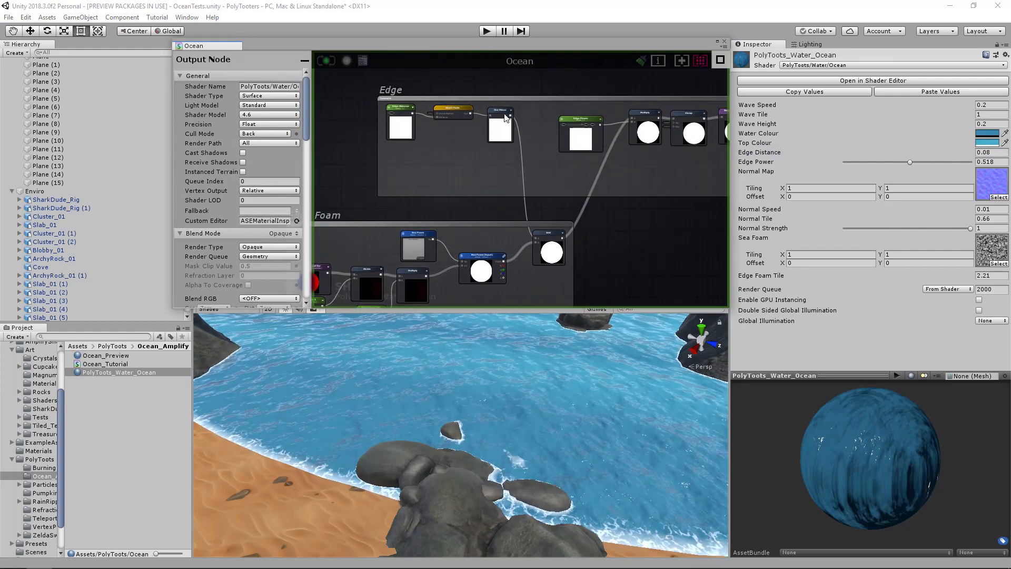
left_click(553, 254)
left_click_drag(389, 170, 519, 105)
left_click_drag(452, 115, 454, 117)
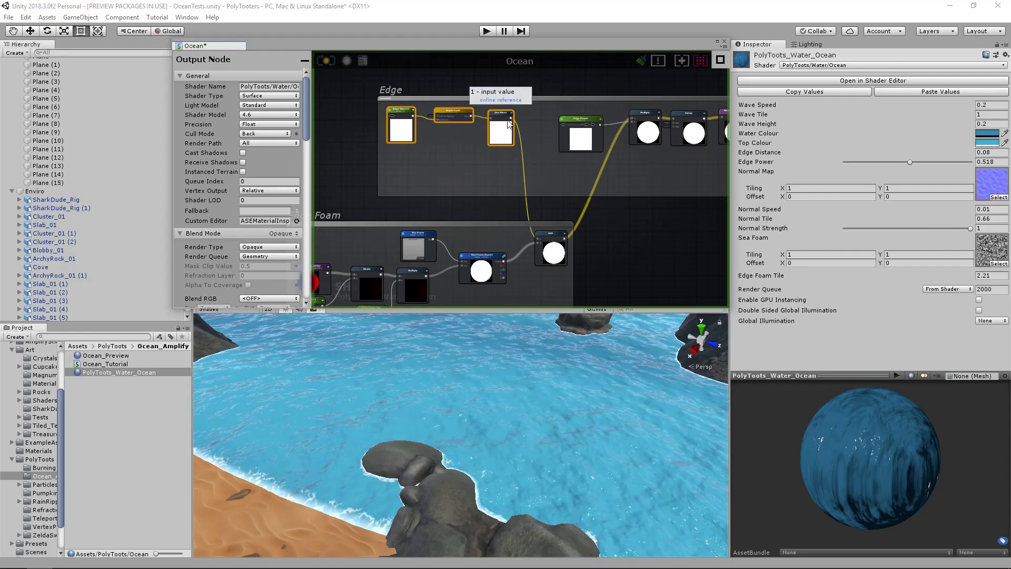
scroll(505, 125, "up", 2)
right_click_drag(376, 353, 453, 474)
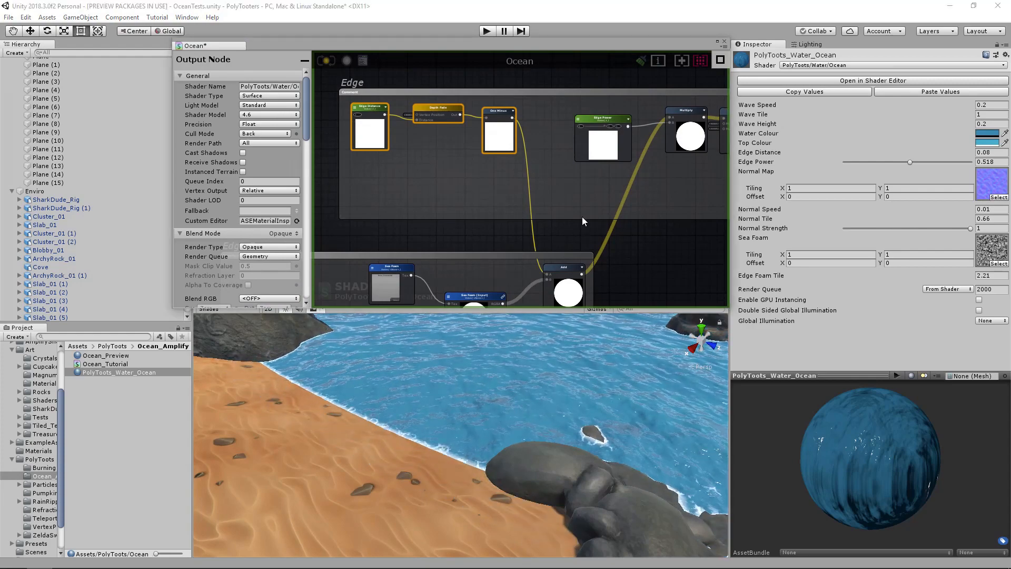
scroll(554, 200, "down", 5)
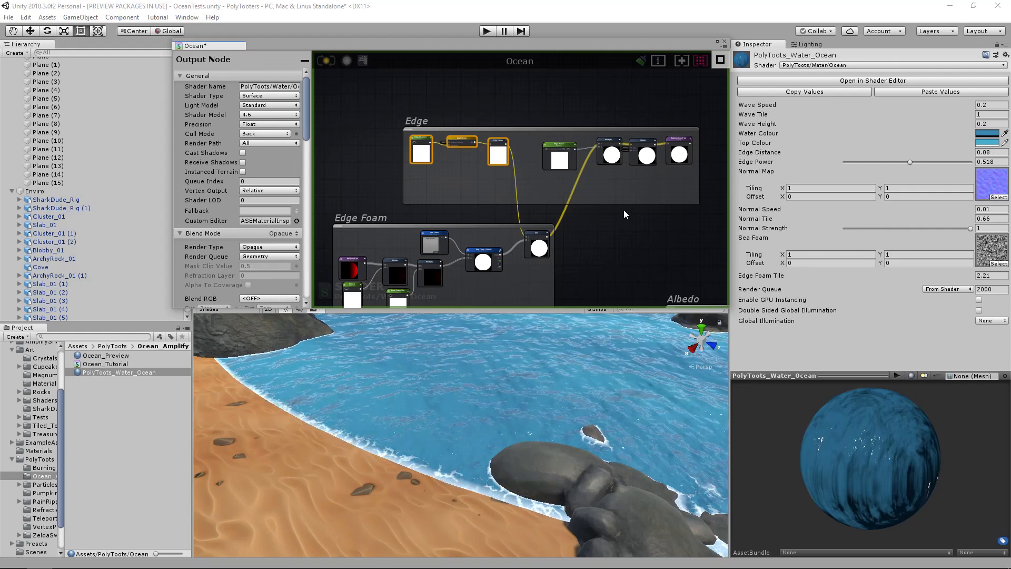
left_click(603, 241)
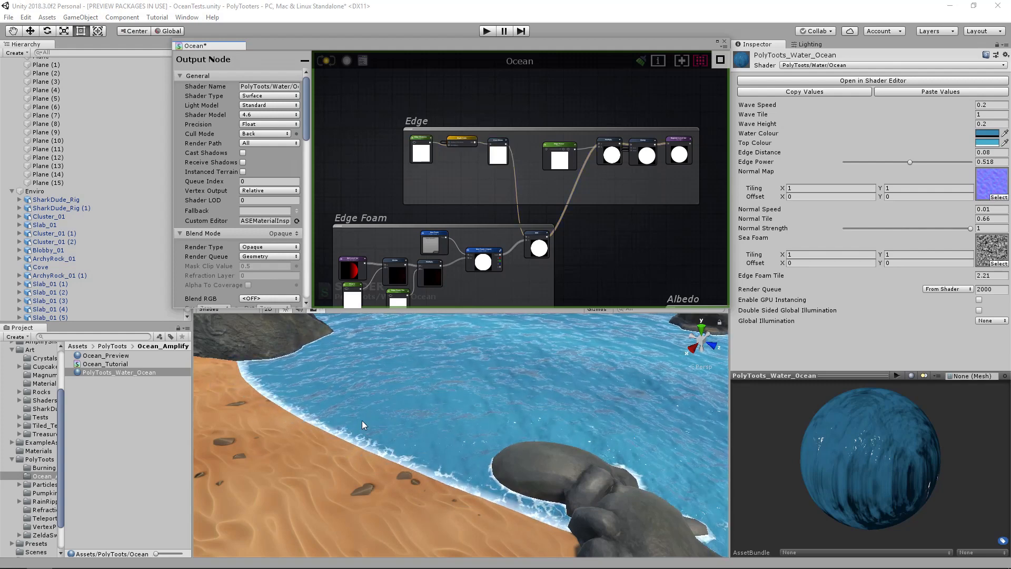
middle_click_drag(624, 205, 601, 174)
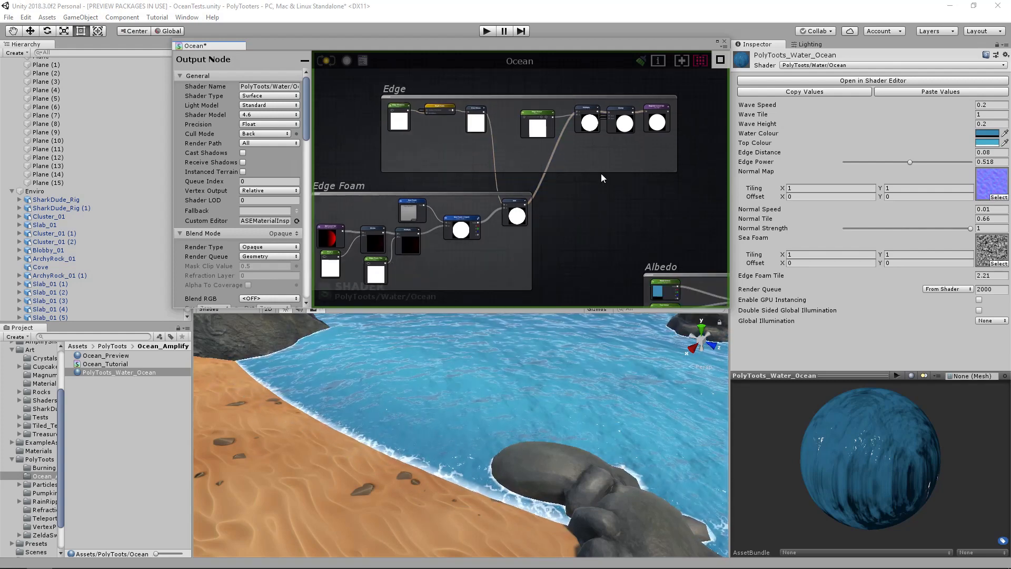
Maximize the shader graph window and review how the Edge and Edge Foam groups relate to the other node groups.
left_click(716, 42)
middle_click_drag(525, 219, 643, 288)
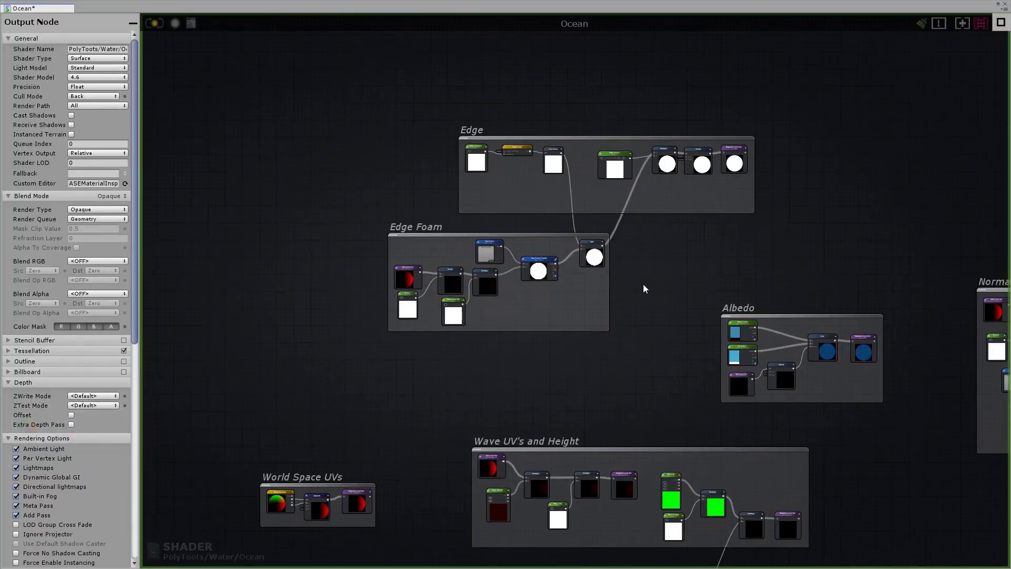
scroll(632, 242, "down", 3)
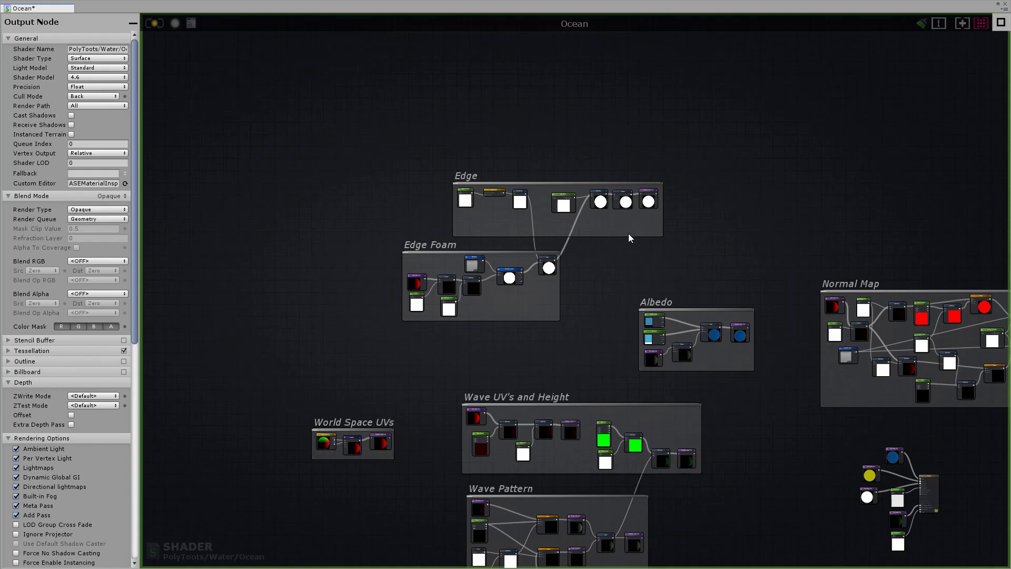
left_click_drag(396, 156, 587, 320)
left_click(587, 321)
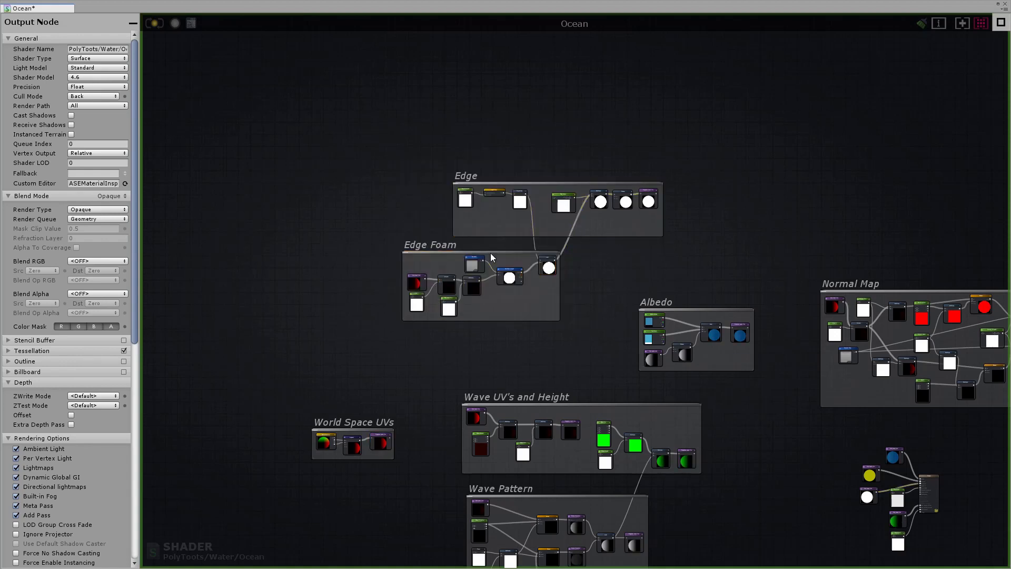
scroll(491, 258, "up", 3)
scroll(452, 264, "up", 2)
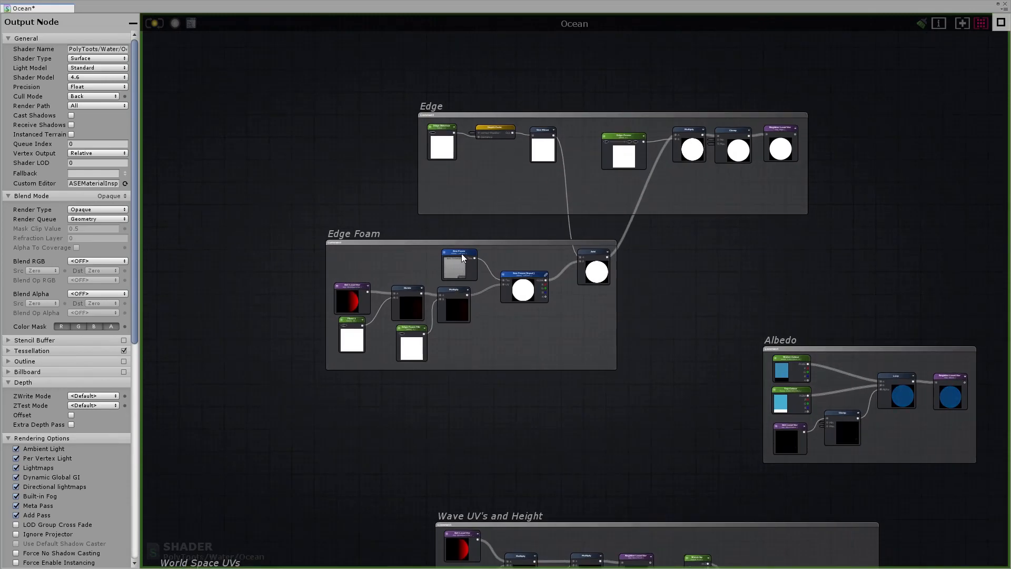
left_click(443, 264)
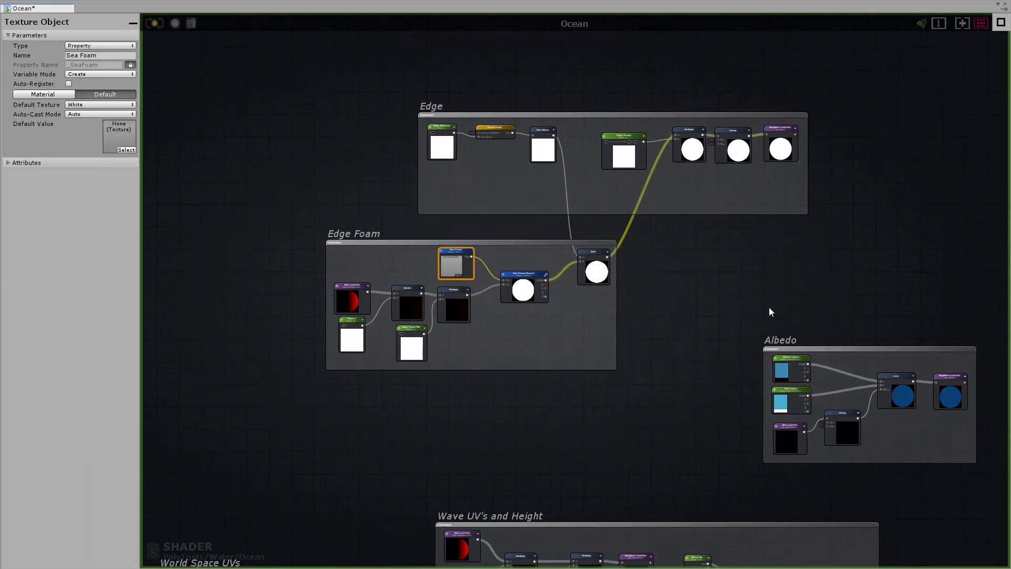
scroll(779, 303, "up", 2)
middle_click_drag(783, 300, 484, 302)
scroll(463, 295, "down", 5)
middle_click_drag(303, 286, 510, 274)
left_click(469, 320)
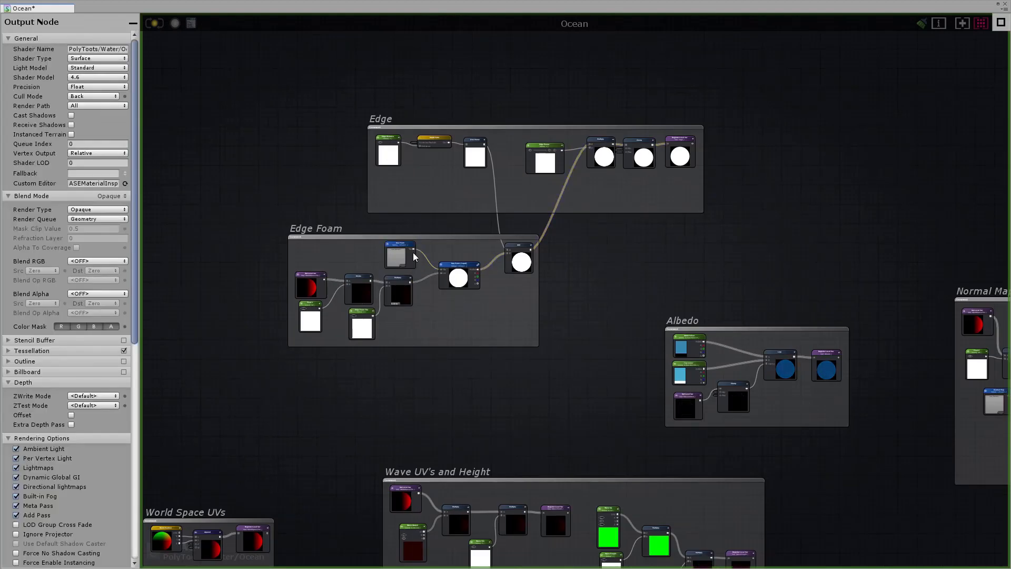
Examine the Normal Map and Albedo groups, and return to the Sea Foam texture node in the Edge Foam group.
middle_click_drag(742, 294, 217, 240)
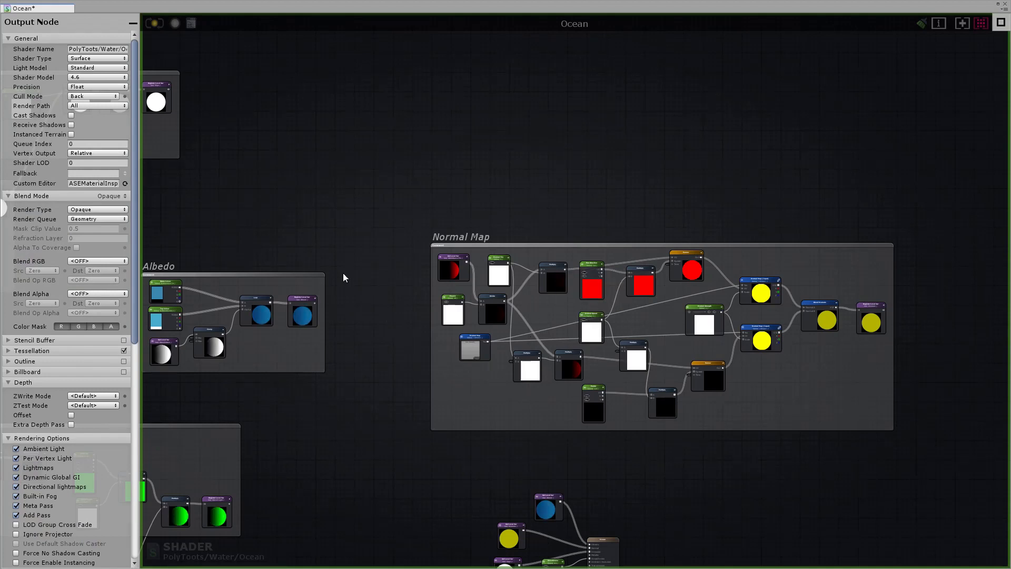
right_click_drag(367, 286, 808, 301)
right_click_drag(354, 292, 530, 257)
scroll(529, 257, "up", 4)
scroll(530, 257, "up", 1)
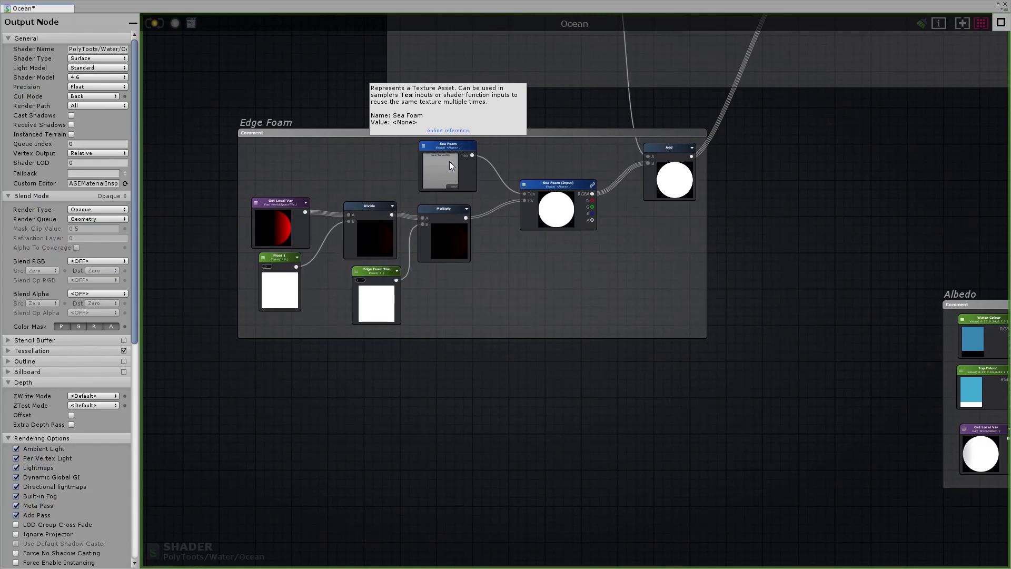
middle_click_drag(920, 281, 594, 294)
scroll(593, 294, "down", 3)
middle_click_drag(948, 295, 814, 287)
middle_click_drag(424, 259, 775, 266)
scroll(775, 266, "down", 3)
scroll(608, 257, "down", 2)
Select the Edge and Edge Foam groups and move them up and away from Albedo to free space below them.
left_click_drag(401, 88, 721, 324)
left_click_drag(613, 234, 541, 174)
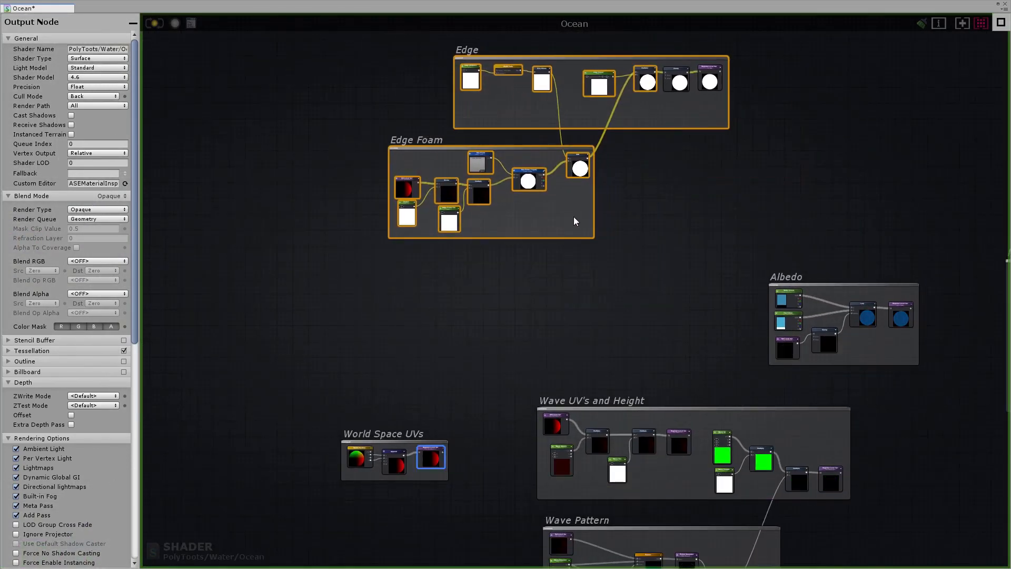
left_click(641, 264)
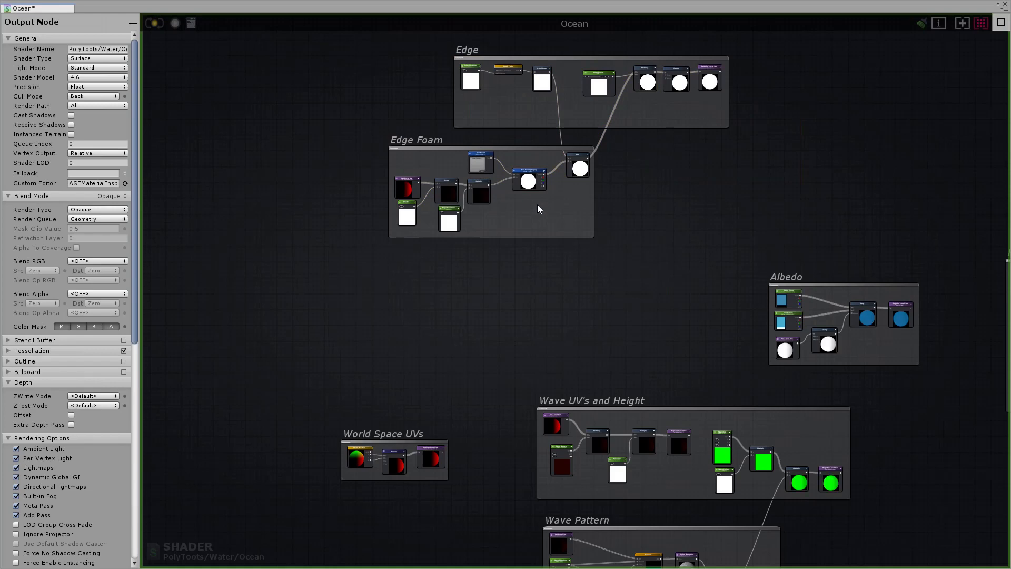
Select the Sea Foam texture object in the Edge Foam group.
scroll(537, 205, "up", 2)
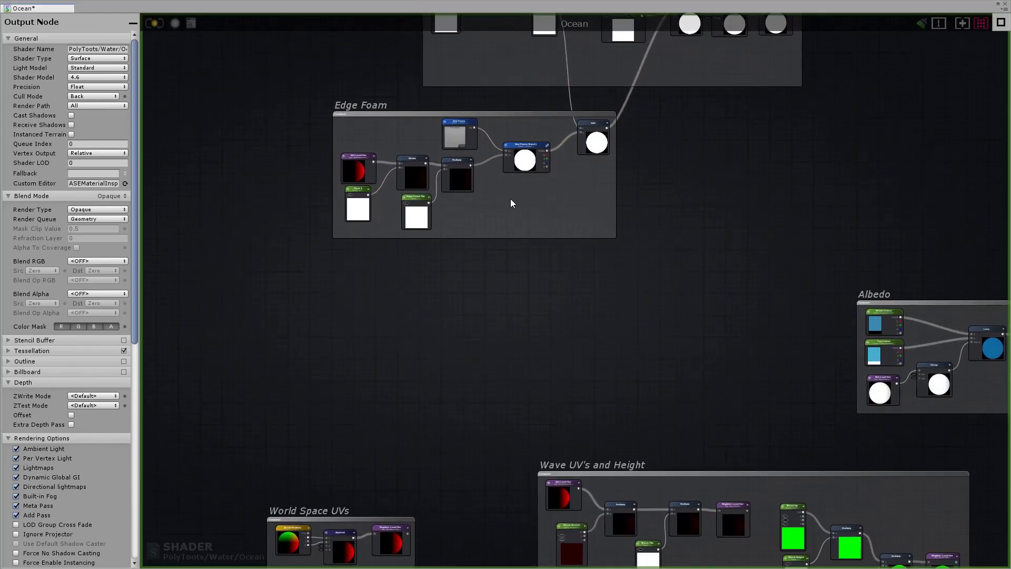
scroll(511, 198, "up", 1)
left_click(451, 116)
scroll(516, 212, "up", 3)
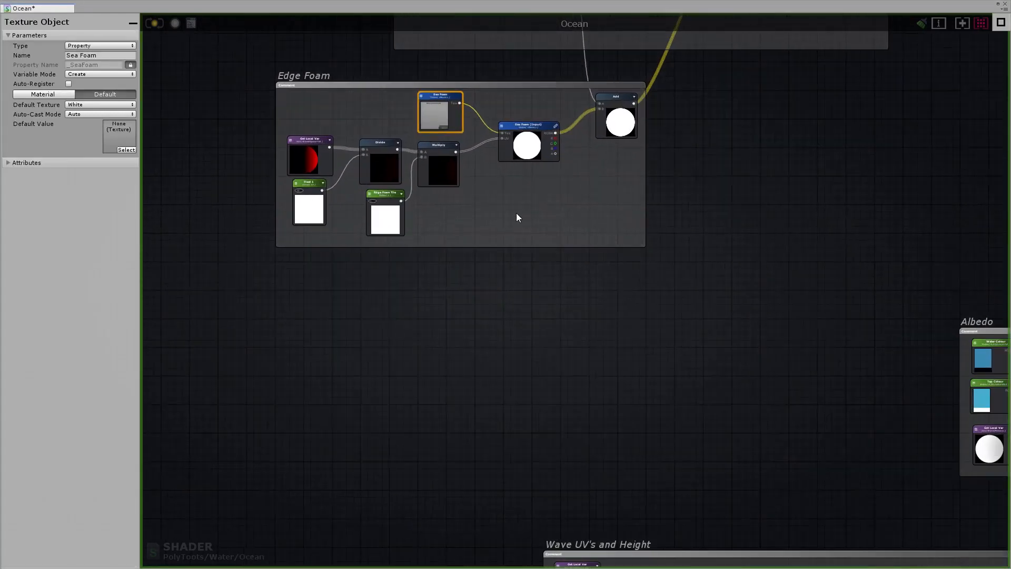
Create a Texture Sample node below the Edge Foam group and connect the Sea Foam texture object to its Tex input.
left_click(511, 280)
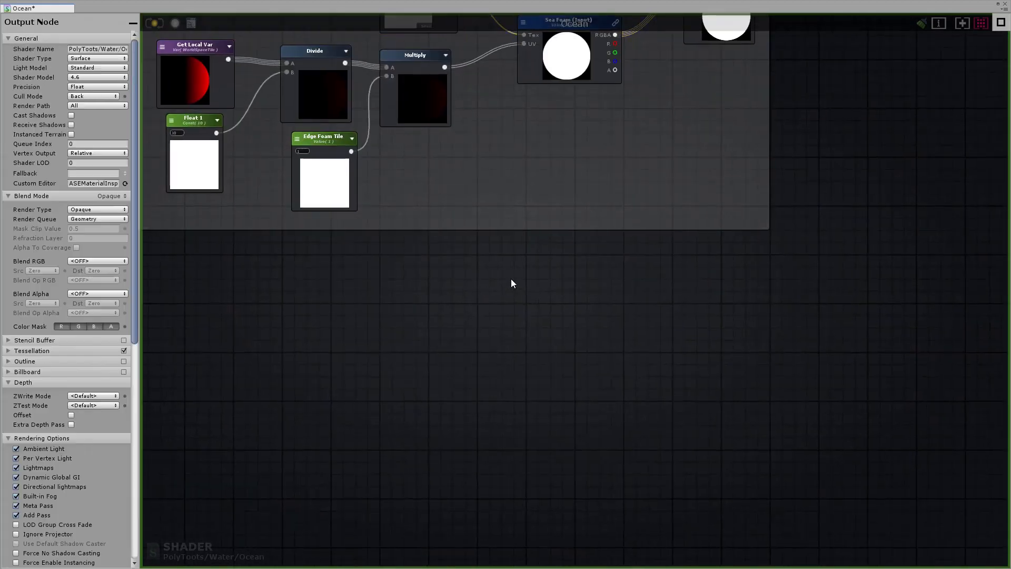
scroll(520, 283, "down", 3)
left_click(530, 262)
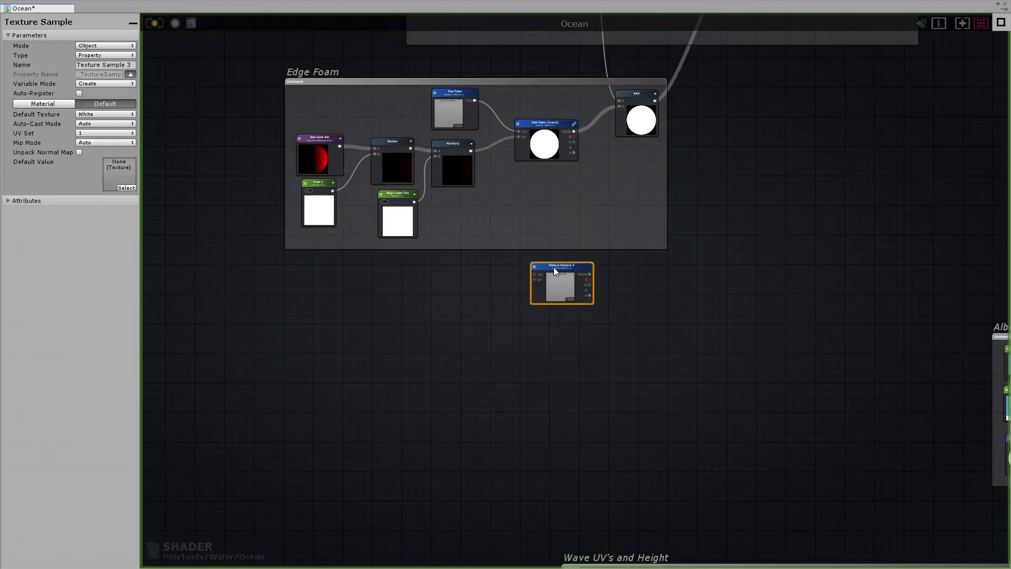
scroll(554, 267, "up", 3)
left_click_drag(439, 27, 552, 314)
scroll(543, 316, "down", 2)
Duplicate the WorldSpaceTile Get Local Var node and place the copy below the Edge Foam group, well before the new texture sample.
left_click(488, 298)
left_click(371, 102)
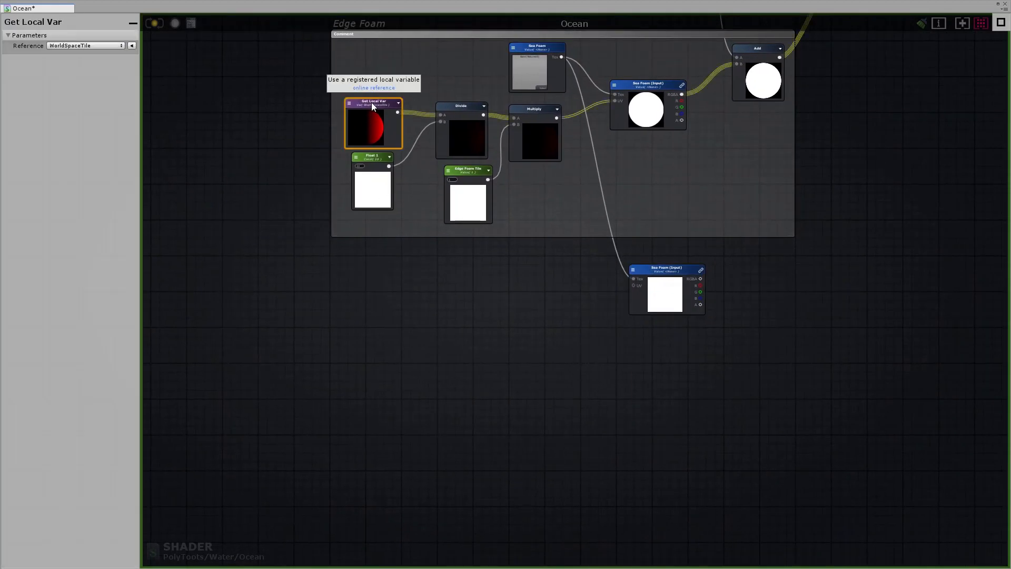
key("ctrl+d")
left_click_drag(404, 142, 494, 272)
middle_click_drag(521, 299, 482, 282)
scroll(483, 285, "up", 2)
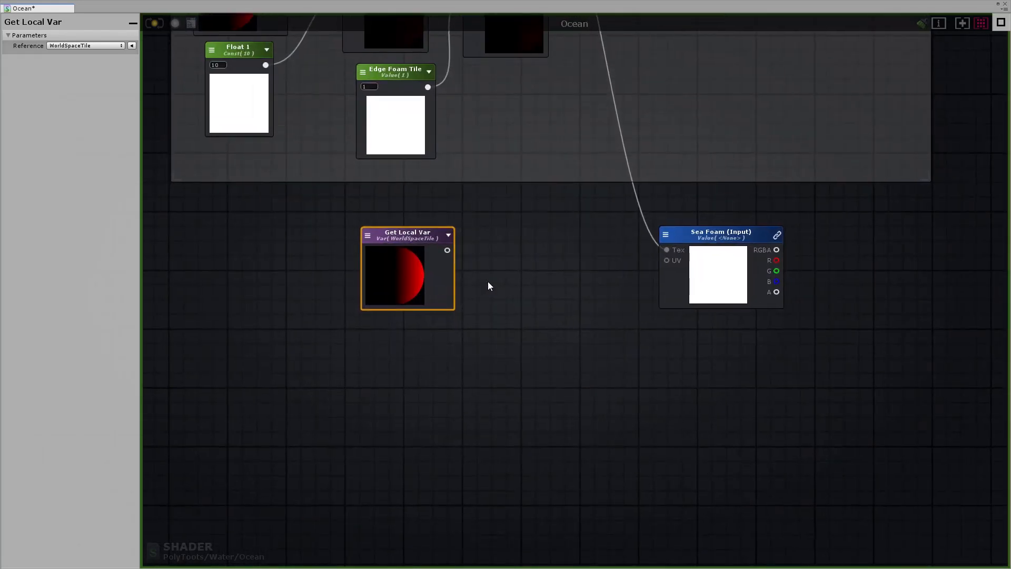
left_click_drag(412, 241, 326, 239)
scroll(420, 284, "down", 3)
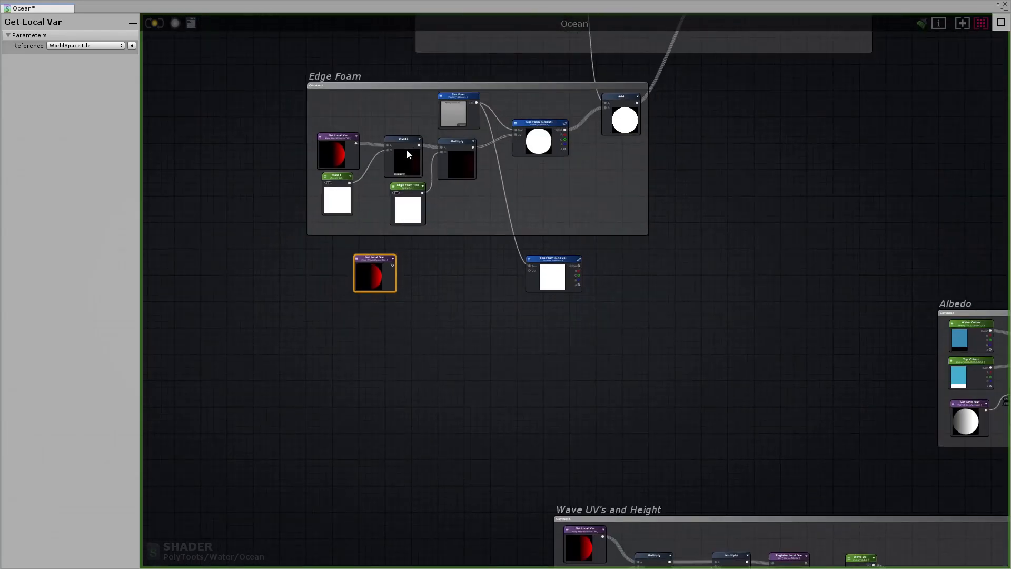
Duplicate the Edge Foam Divide, Multiply and two float nodes below the group and connect the copied WorldSpaceTile variable to the new Divide.
left_click(407, 150)
scroll(400, 153, "up", 2)
left_click(402, 184, "shift")
left_click(337, 172, "shift")
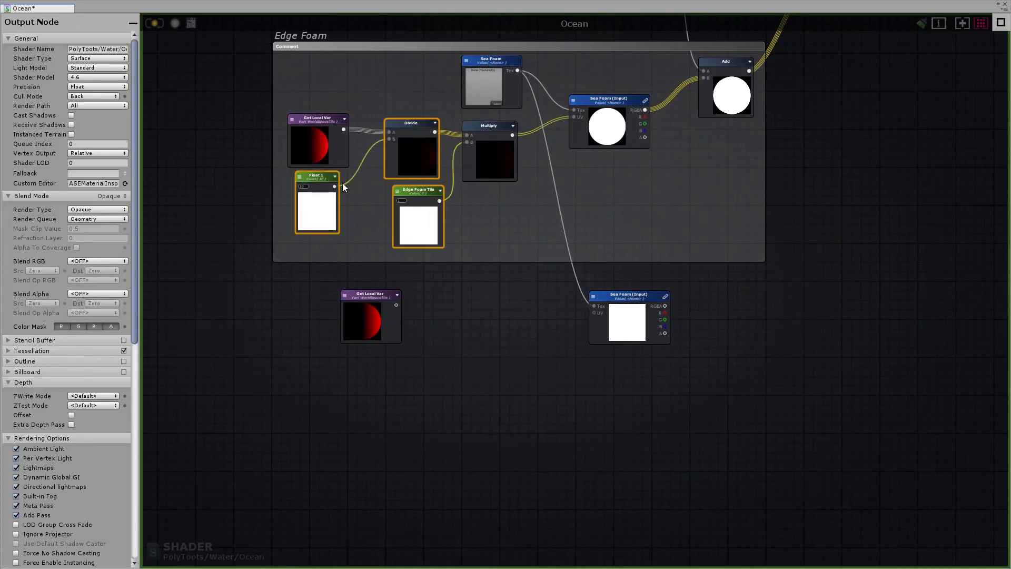
left_click(489, 149, "shift")
key("ctrl+d")
left_click_drag(507, 227, 438, 426)
left_click(412, 294)
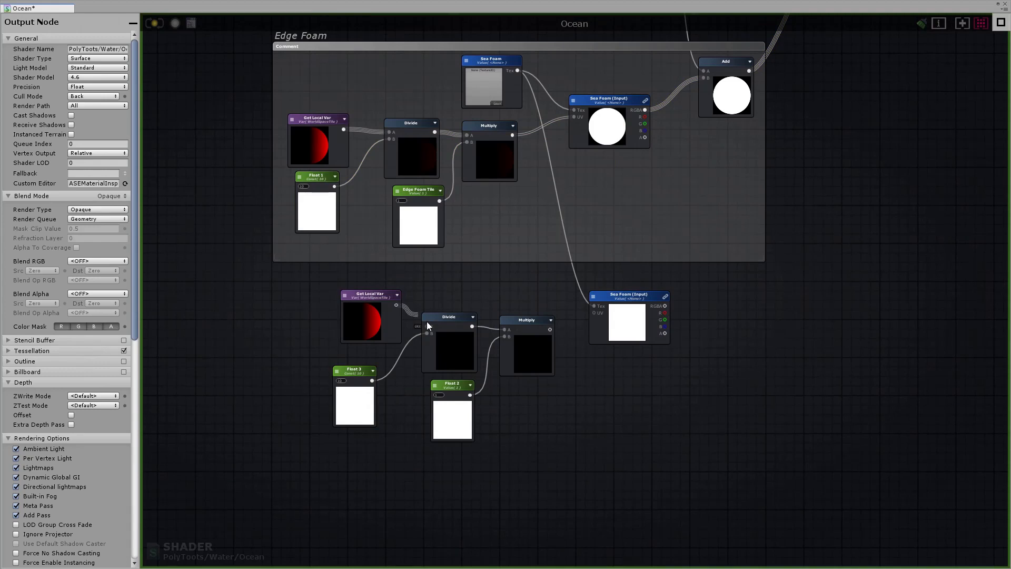
left_click_drag(372, 300, 362, 304)
left_click(359, 373)
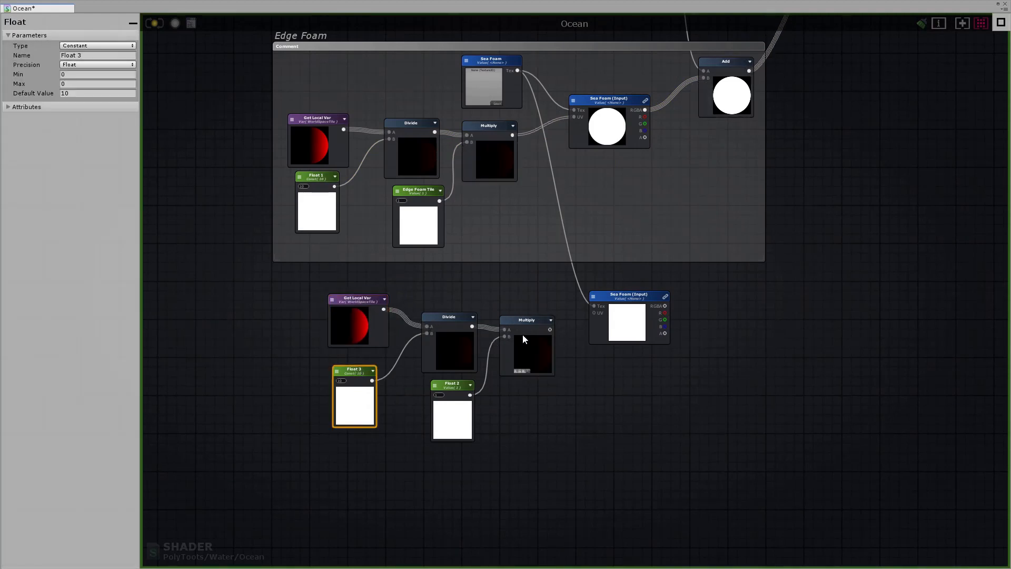
Rename the duplicated tile float to Sea Foam Tile and connect the new Multiply to the new texture sample's UV input.
left_click(446, 393)
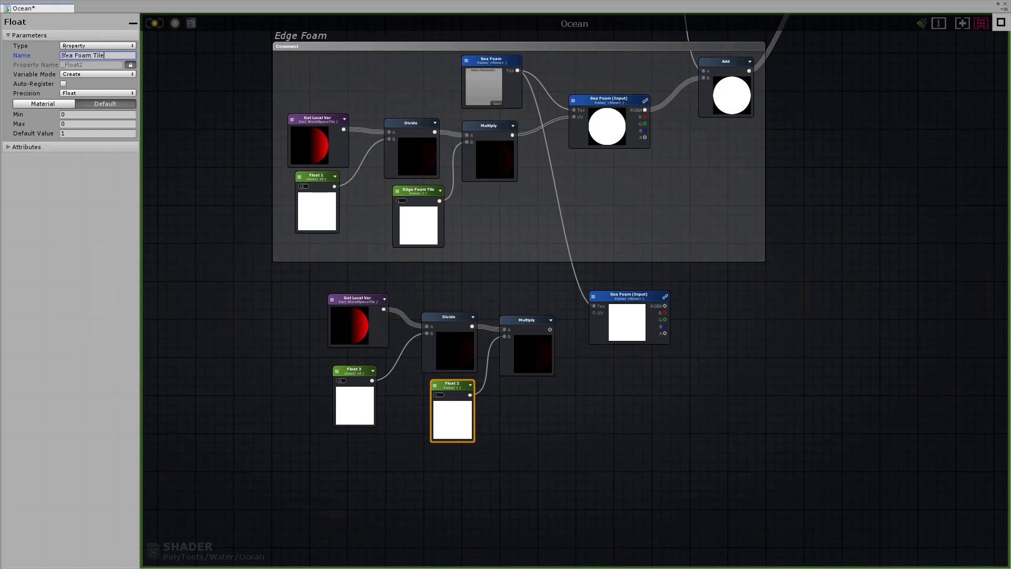
left_click_drag(550, 329, 589, 316)
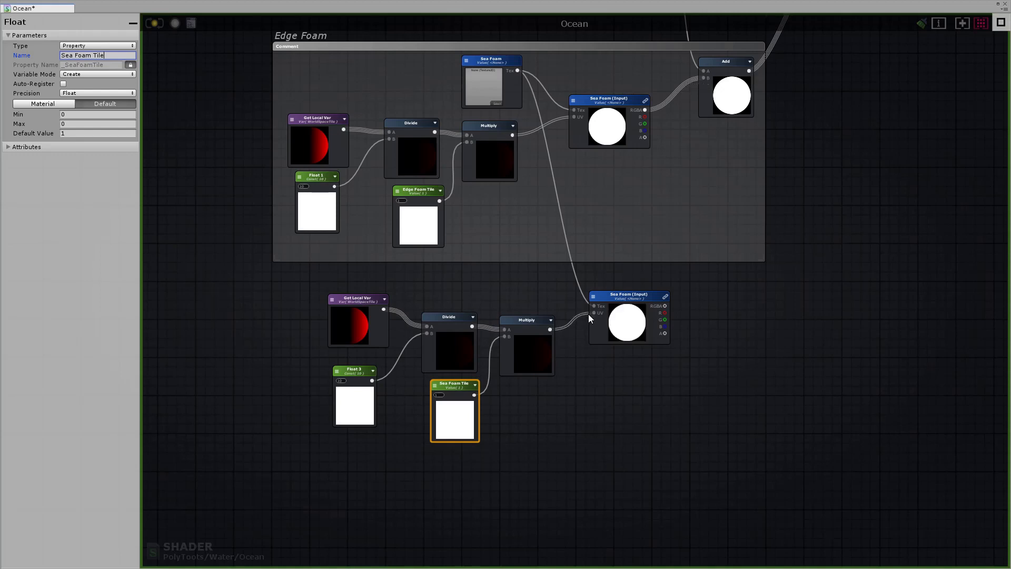
left_click(579, 362)
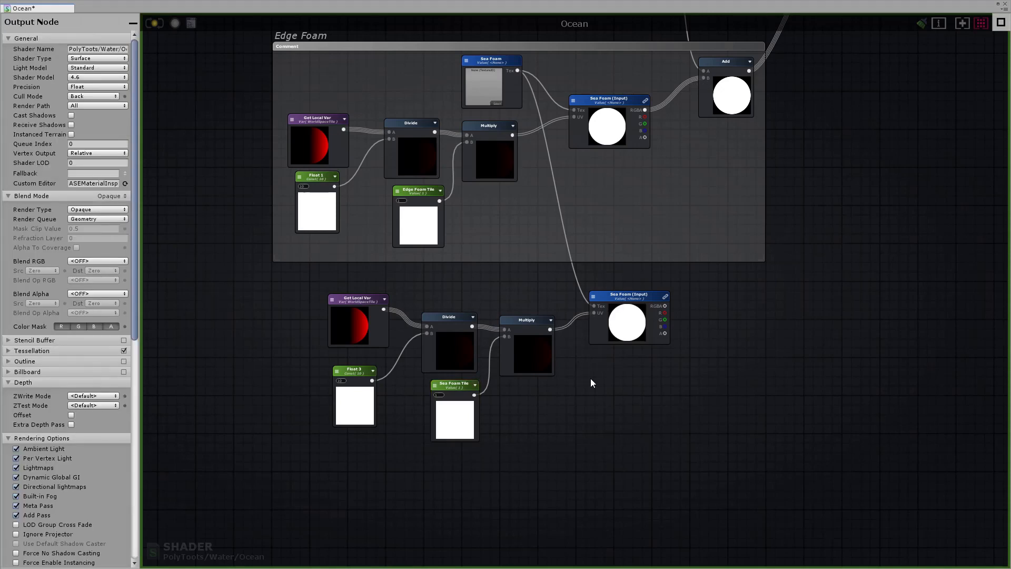
middle_click_drag(590, 378, 490, 343)
left_click_drag(535, 257, 529, 267)
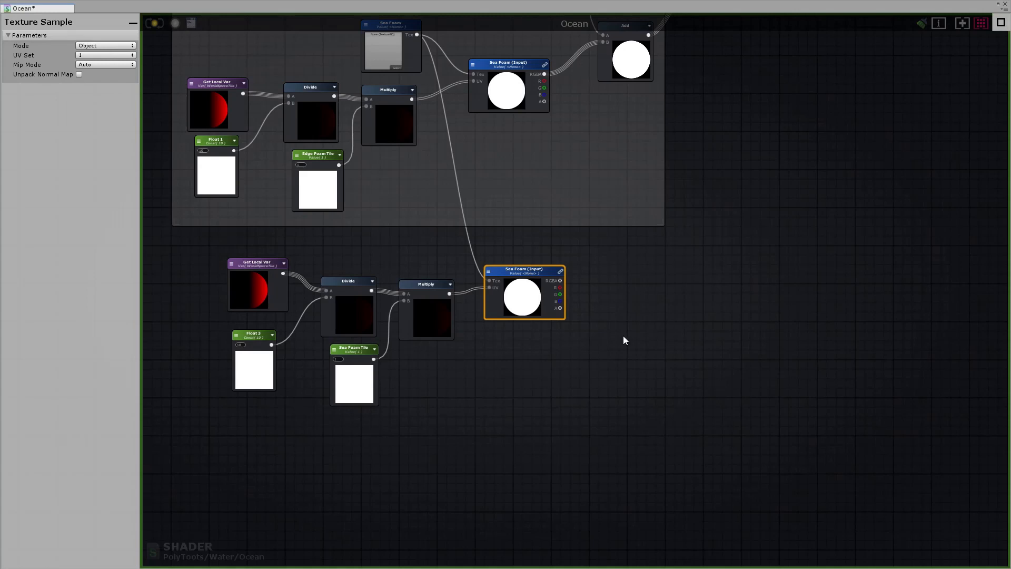
Add a Register Local Var node named SeaFoam and connect the new texture sample's RGBA output to it.
left_click(641, 313)
key("r")
left_click(645, 293)
left_click_drag(668, 295, 607, 280)
scroll(613, 283, "up", 3)
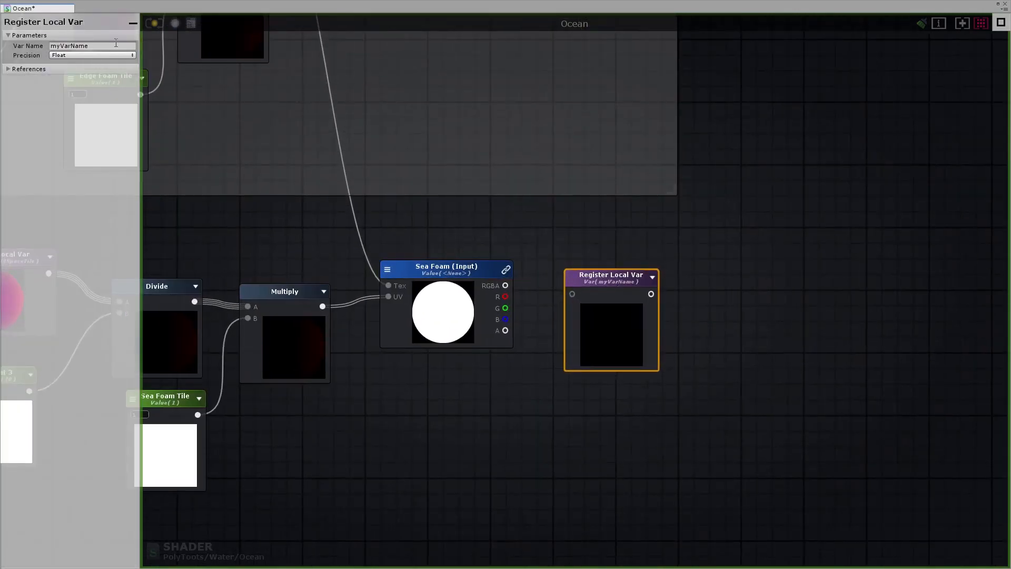
type("SeaFoam")
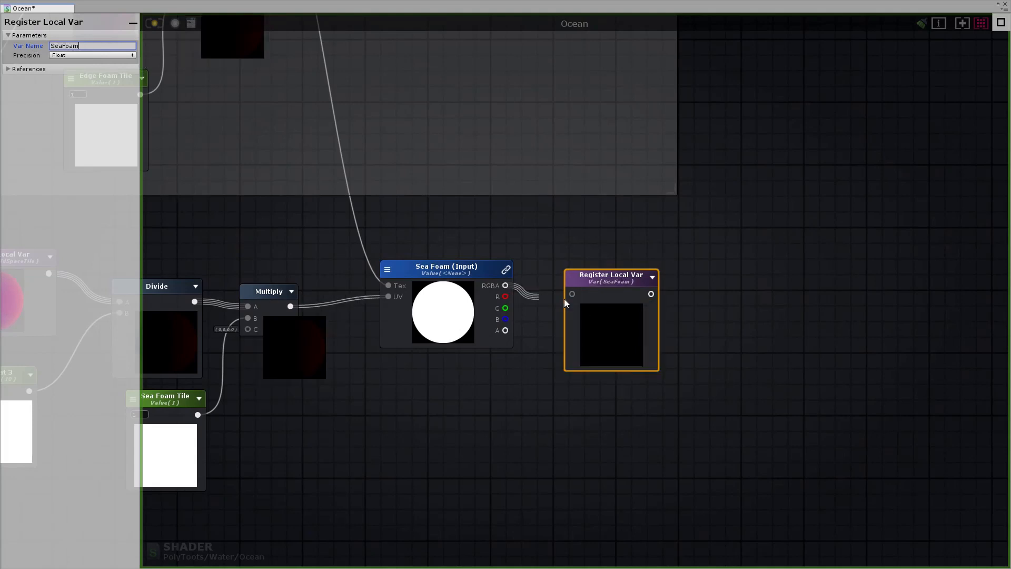
left_click_drag(601, 277, 587, 289)
left_click_drag(587, 289, 608, 281)
scroll(646, 289, "down", 5)
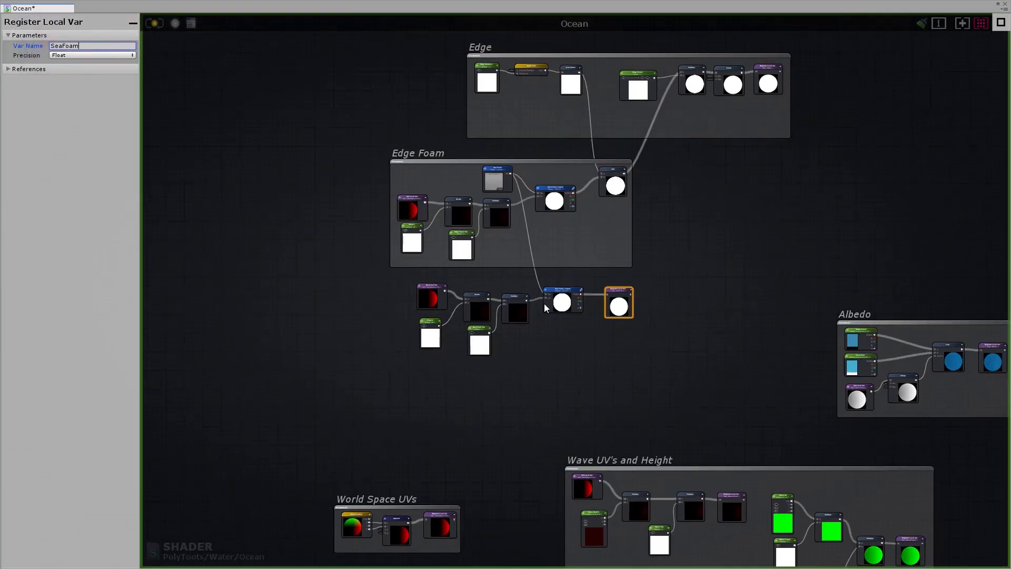
Enlarge the Albedo comment frame to make room for more nodes.
middle_click_drag(627, 333, 450, 276)
scroll(589, 328, "up", 5)
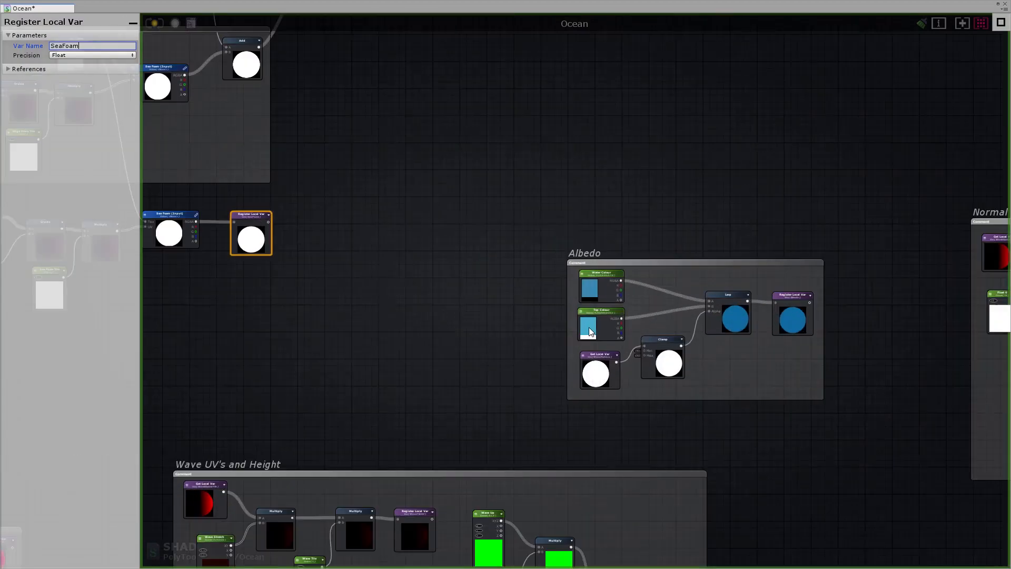
left_click_drag(677, 237, 656, 173)
middle_click_drag(708, 287, 661, 293)
scroll(660, 293, "down", 5)
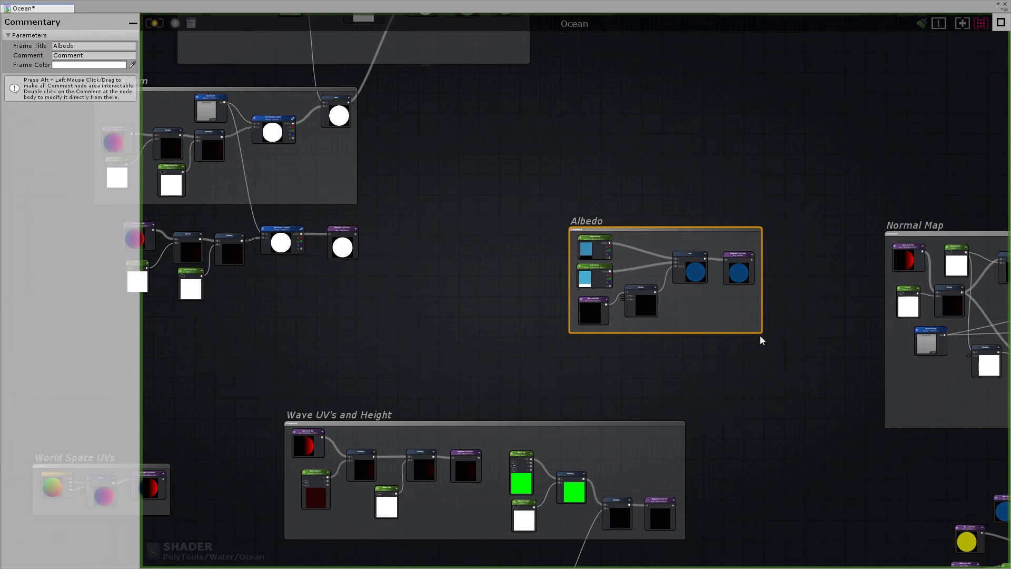
left_click_drag(761, 330, 808, 395)
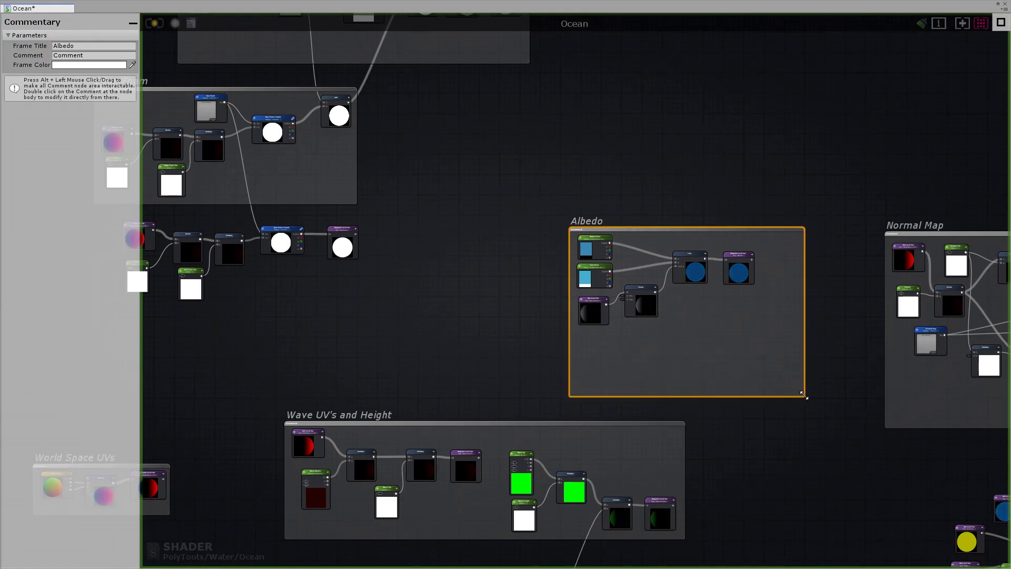
Move the Get Local Var and Clamp nodes lower in the Albedo group to free space beneath Top Colour.
left_click(685, 347)
scroll(675, 345, "up", 2)
scroll(676, 349, "up", 1)
left_click_drag(685, 347, 553, 267)
left_click_drag(630, 290, 633, 326)
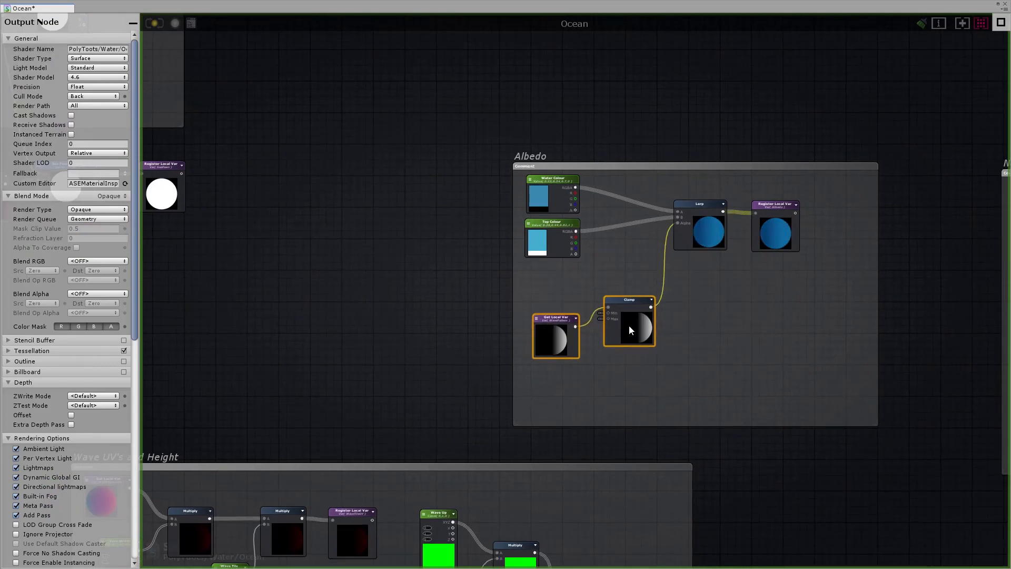
left_click(638, 285)
middle_click_drag(639, 286, 573, 281)
scroll(576, 281, "up", 1)
left_click_drag(460, 268, 586, 355)
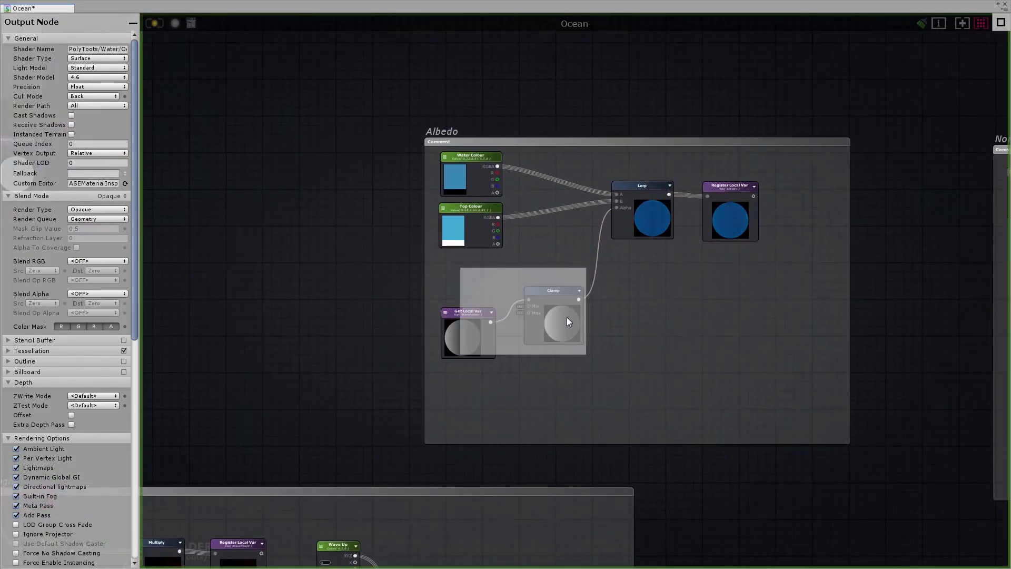
left_click_drag(556, 297, 569, 333)
left_click(525, 276)
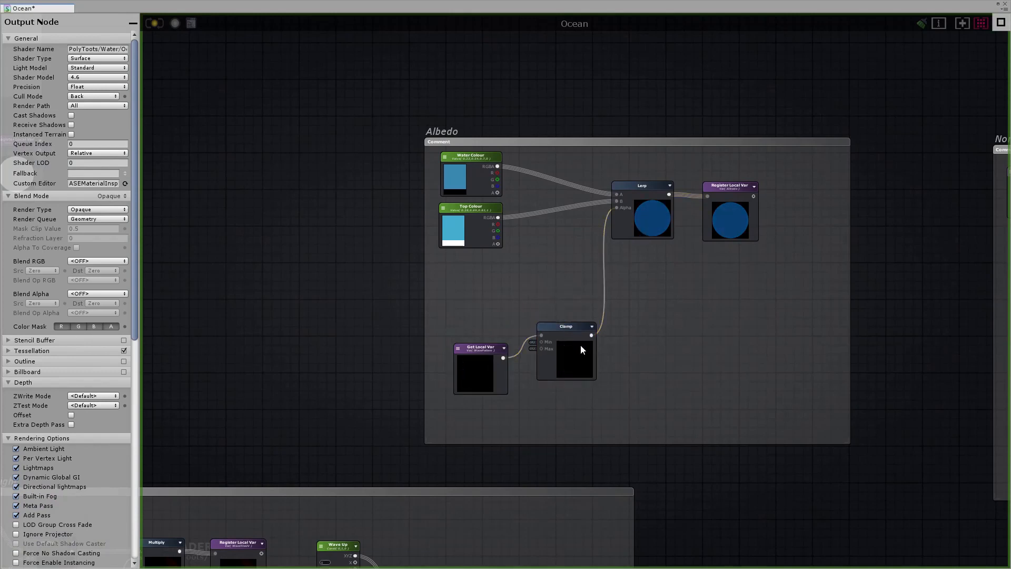
Slightly adjust the positions of the Water Colour and Top Colour nodes in the Albedo group.
left_click(483, 350)
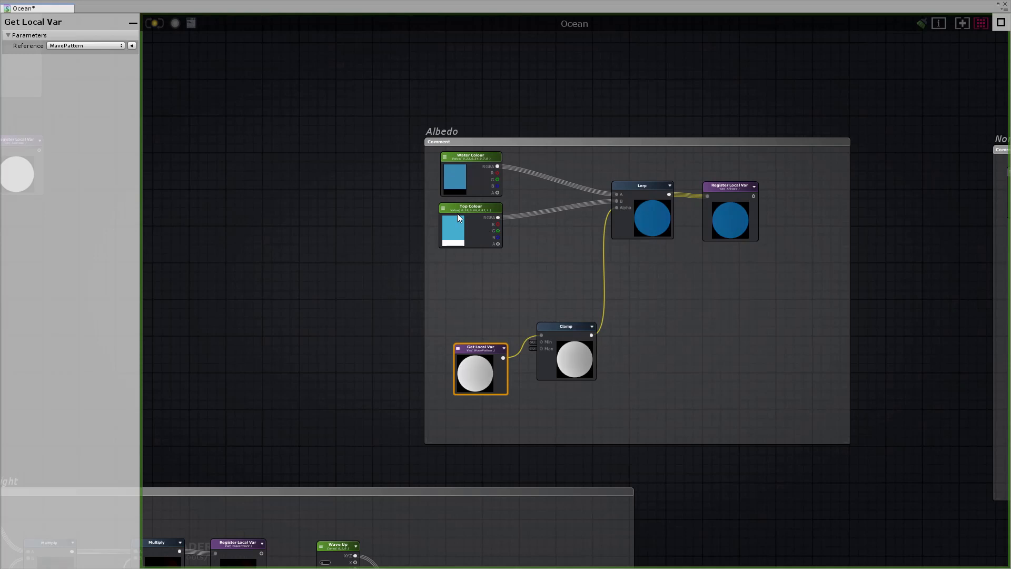
mouse_move(458, 215)
left_click(477, 158)
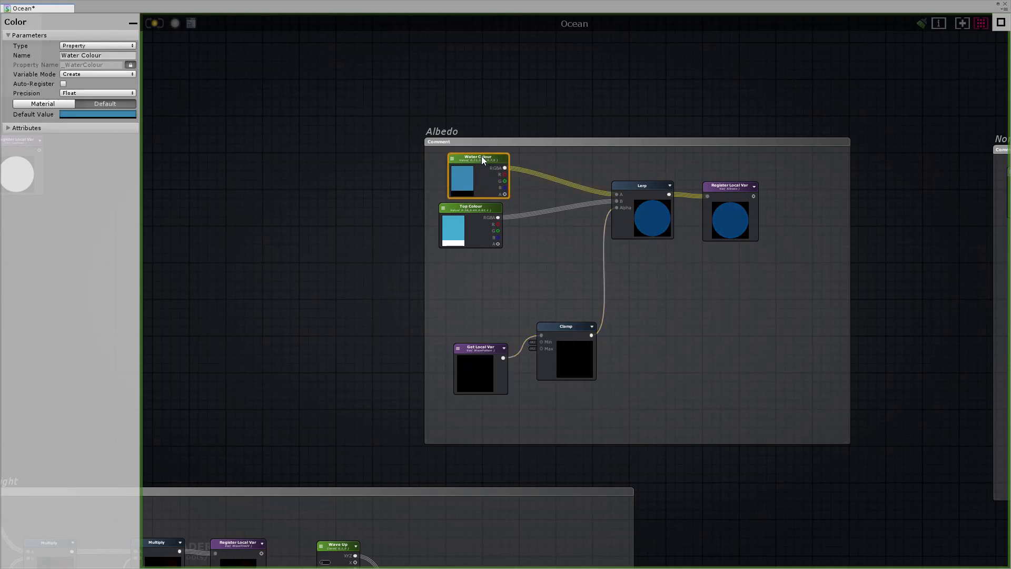
left_click_drag(470, 206, 475, 207)
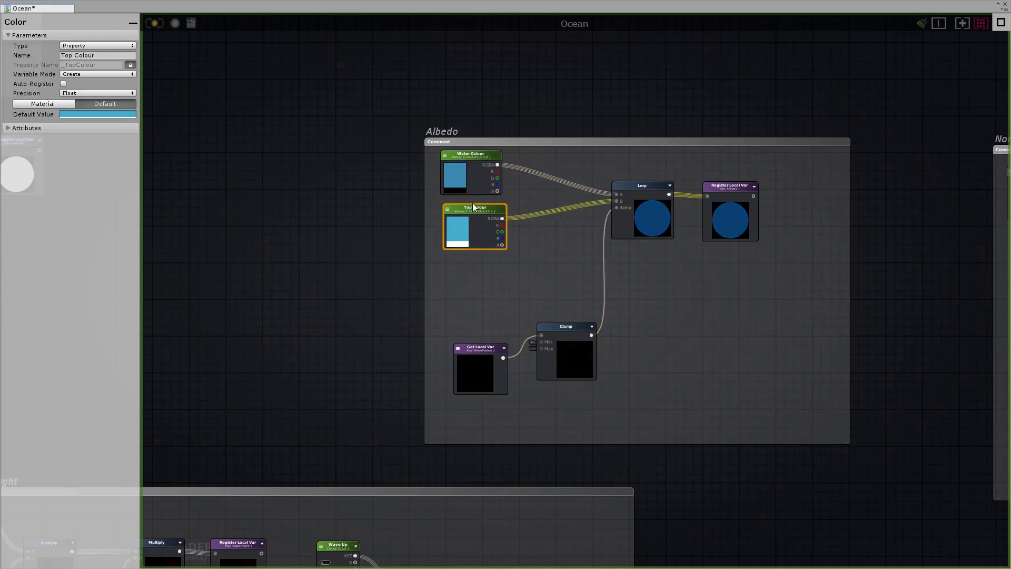
left_click(472, 285)
Create an Add node in the Albedo group and connect the Top Colour RGBA output to its A input.
left_click(561, 239)
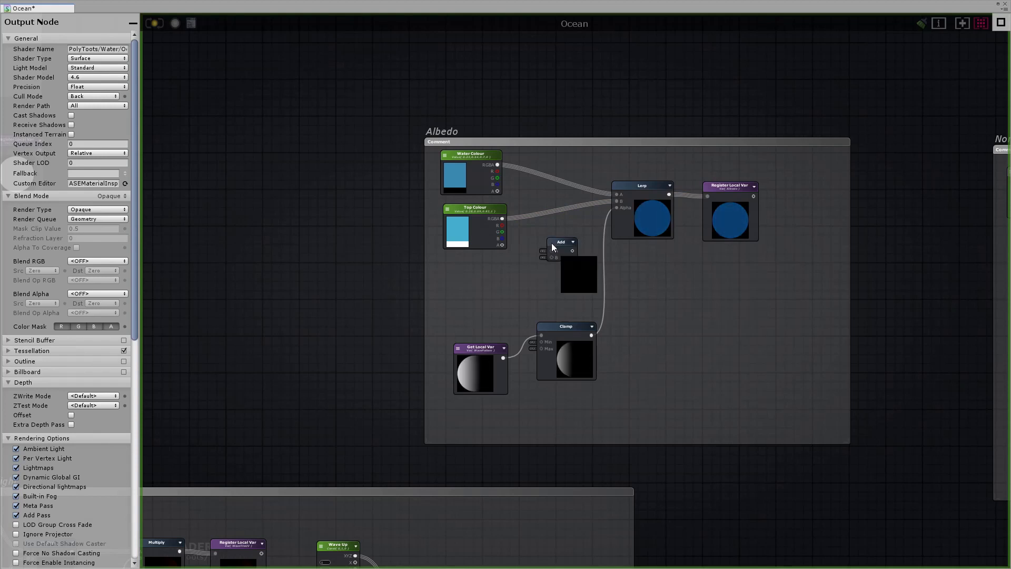
left_click_drag(503, 220, 546, 244)
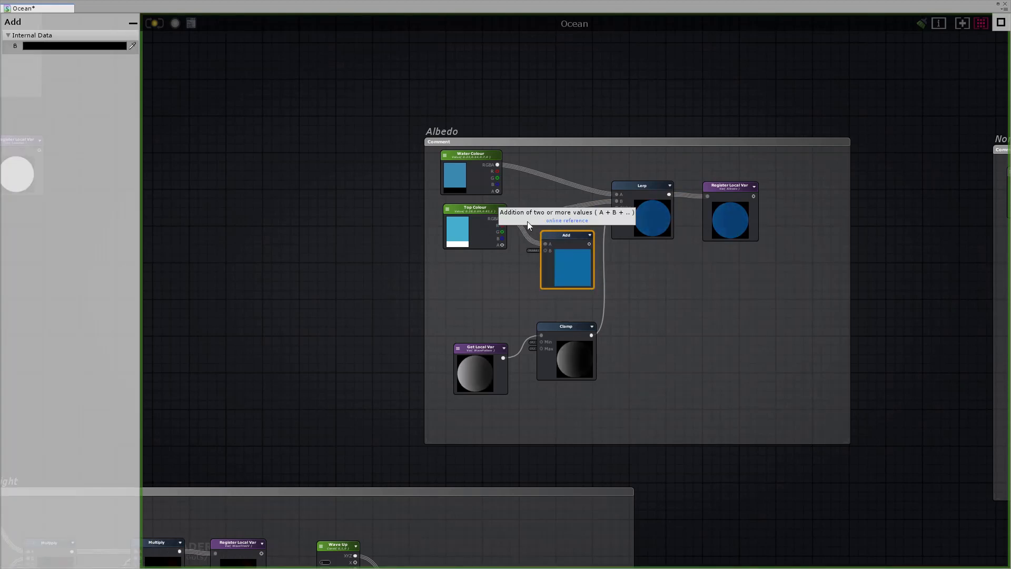
middle_click_drag(454, 225, 594, 223)
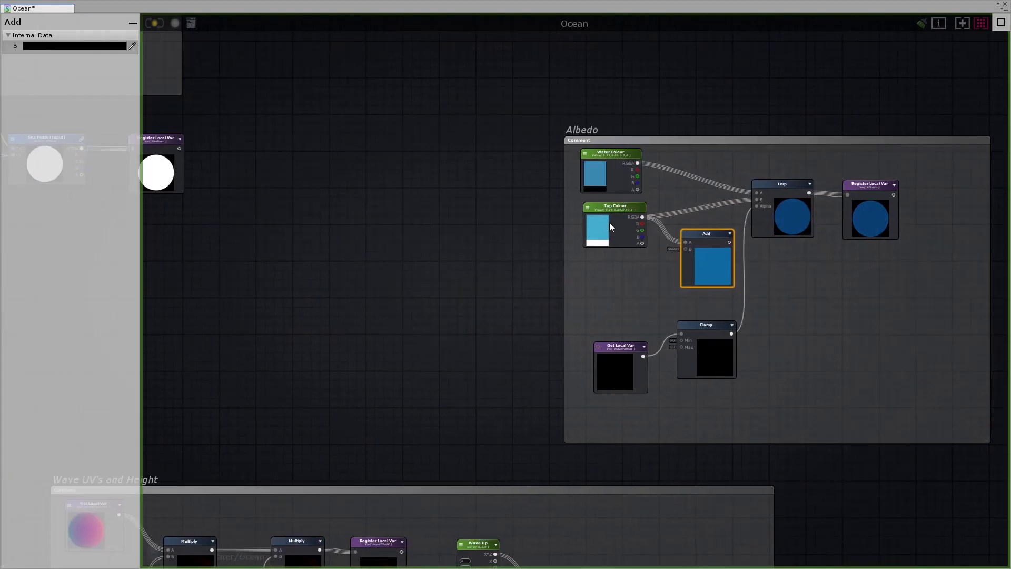
Add a Get Local Var node beneath Top Colour and set its reference to SeaFoam.
middle_click_drag(618, 274, 590, 272)
key("g")
left_click(578, 280)
left_click_drag(587, 282, 574, 261)
left_click(568, 263)
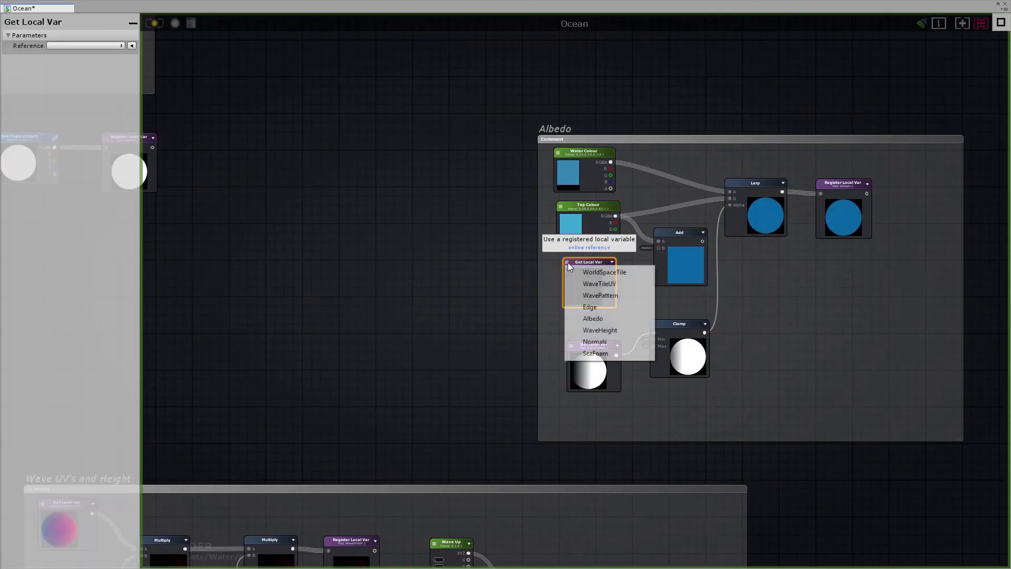
left_click(598, 353)
Connect the SeaFoam variable to the Add node's B input and feed the Add result into the Lerp's B input.
left_click_drag(612, 272, 729, 198)
left_click(680, 233)
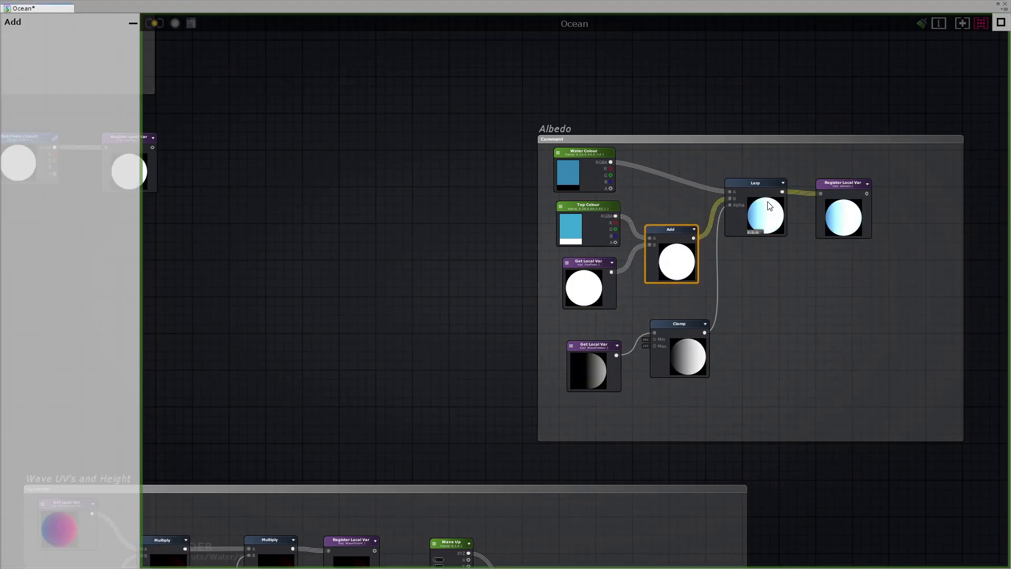
scroll(654, 235, "down", 5)
middle_click_drag(653, 230, 555, 235)
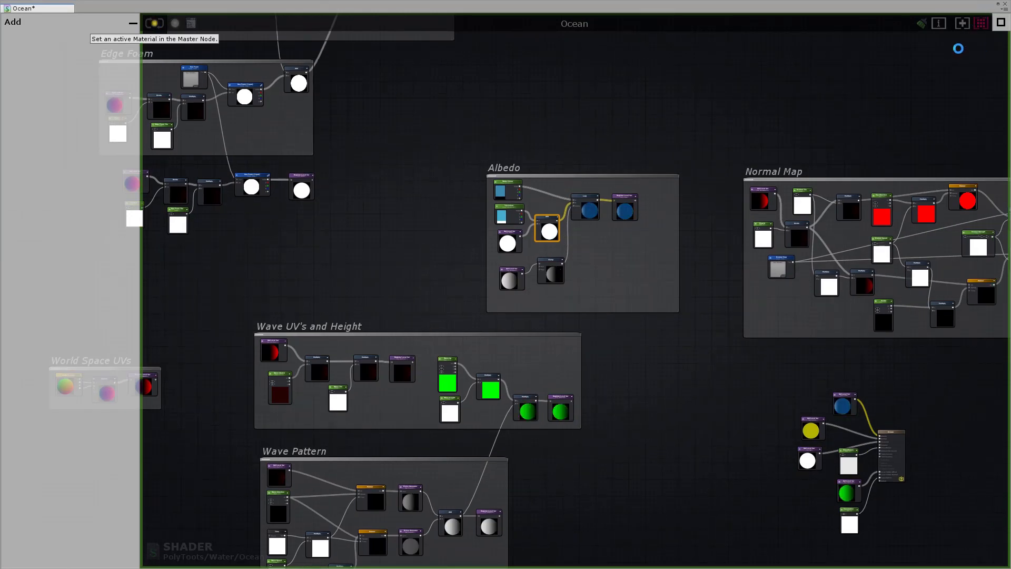
Try other Sea Foam Tile values on the water material while inspecting the foam in the scene, and reset it to 1.
left_click(997, 5)
mouse_move(622, 422)
left_mouse_down("alt")
mouse_move(522, 453)
mouse_move(549, 368)
mouse_move(518, 404)
mouse_move(550, 390)
left_mouse_up("alt")
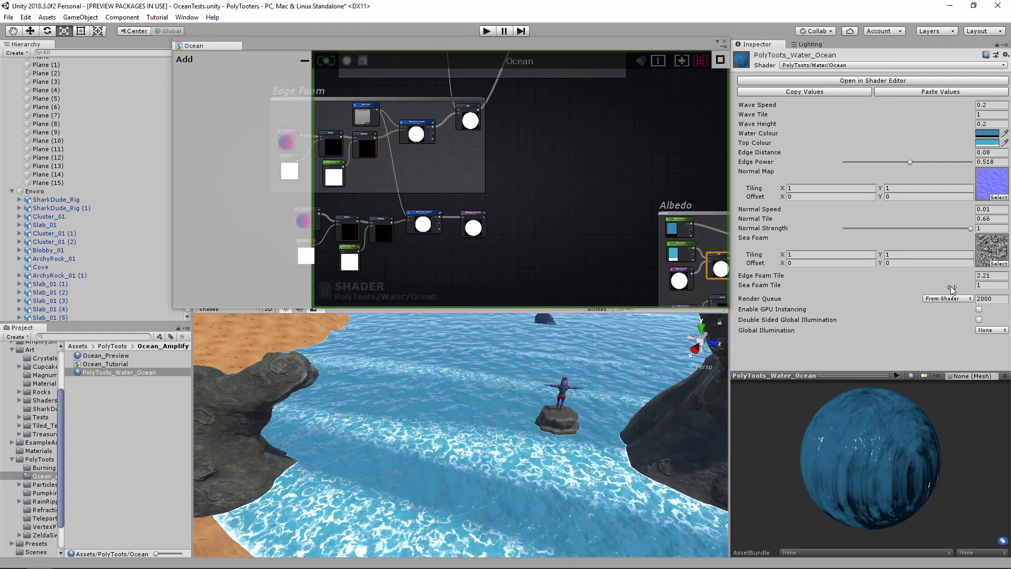
left_click_drag(962, 285, 939, 285)
type("1")
mouse_move(566, 378)
right_mouse_down()
mouse_move(601, 350)
mouse_move(576, 373)
right_mouse_up()
mouse_move(469, 391)
right_mouse_down()
mouse_move(511, 418)
mouse_move(457, 385)
right_mouse_up()
key("w")
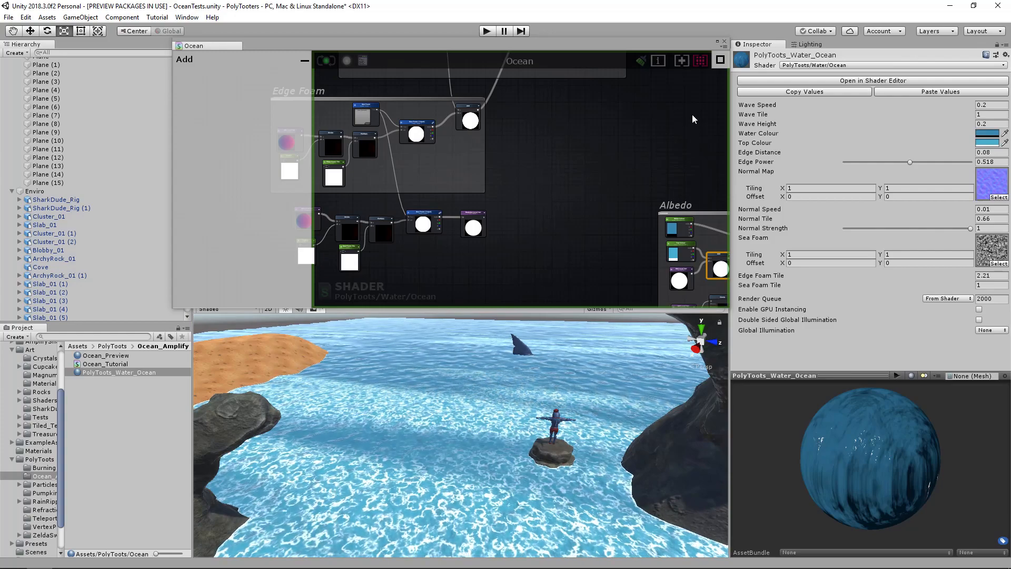
Enlarge the shader editor and add a Noise Generator node below the sea foam nodes.
left_click(718, 41)
middle_click_drag(352, 227, 739, 251)
left_click_drag(721, 268, 486, 212)
left_click(486, 211)
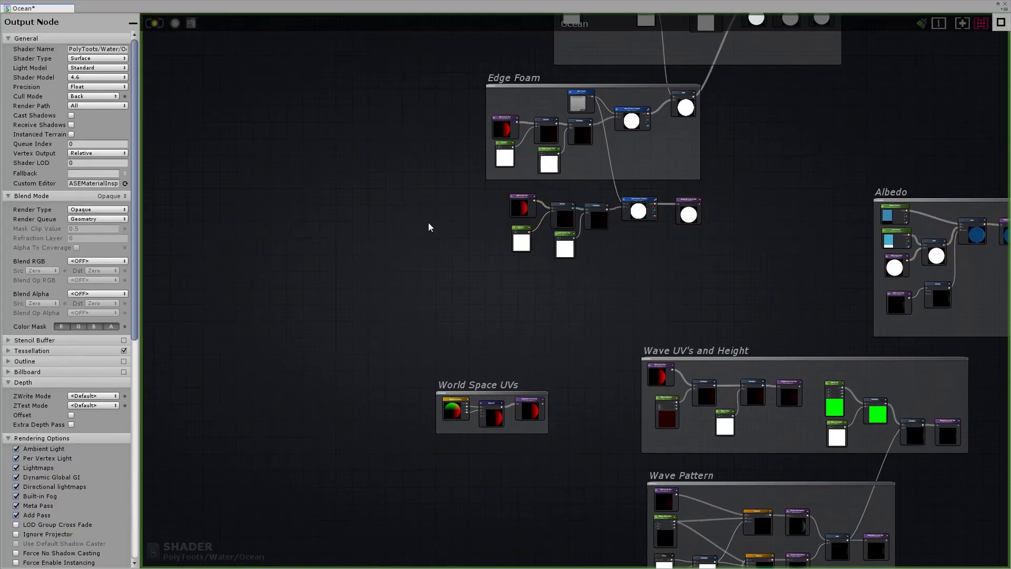
scroll(602, 230, "up", 6)
scroll(486, 245, "down", 1)
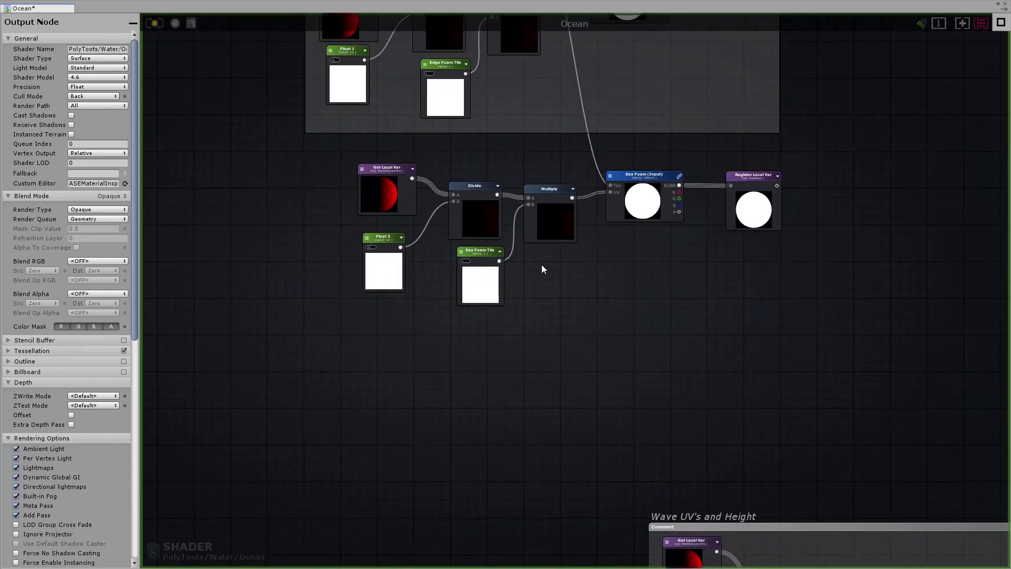
right_click(530, 329)
type("noise")
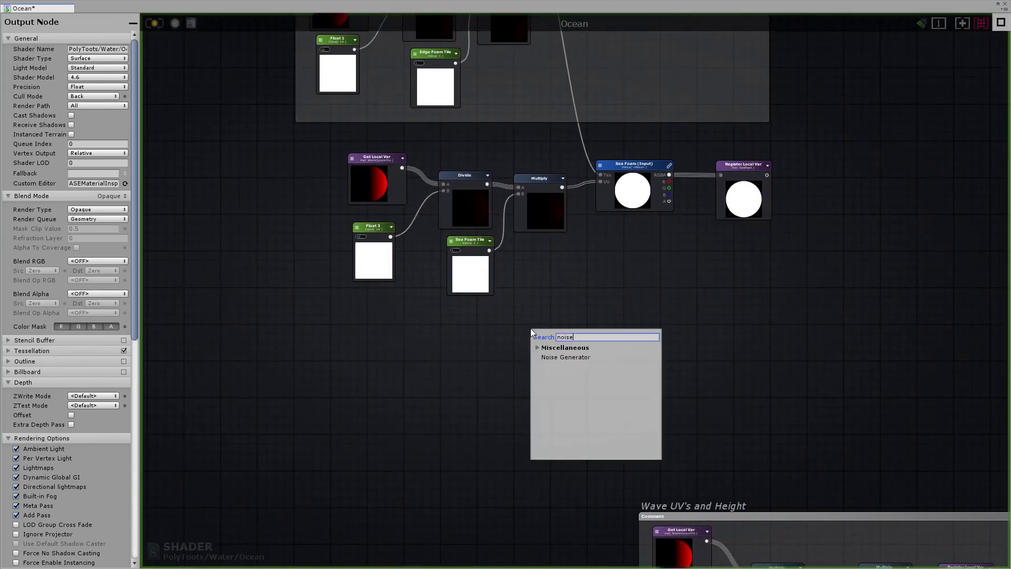
left_click(570, 356)
left_click_drag(563, 332, 632, 307)
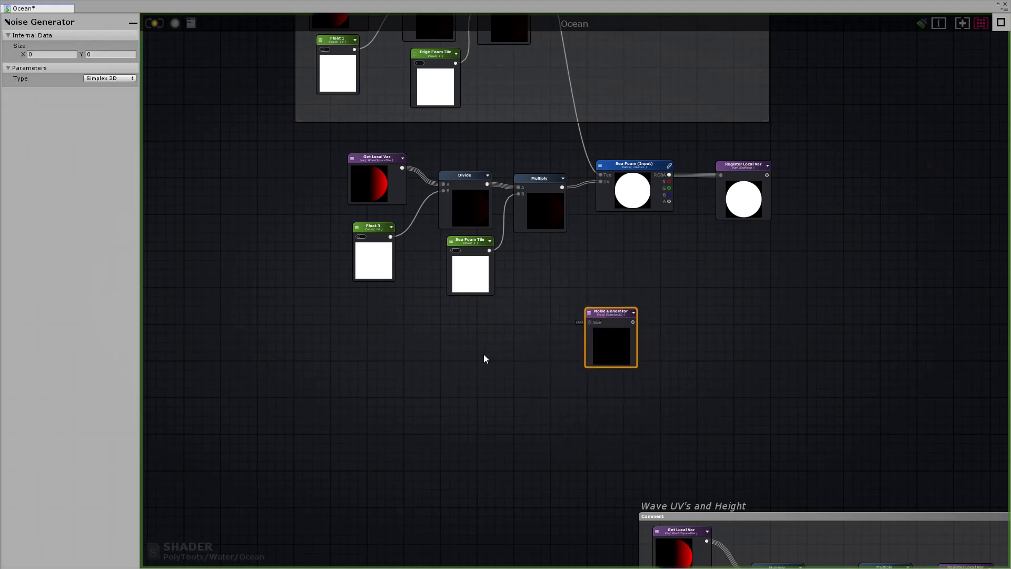
left_click_drag(614, 316, 612, 324)
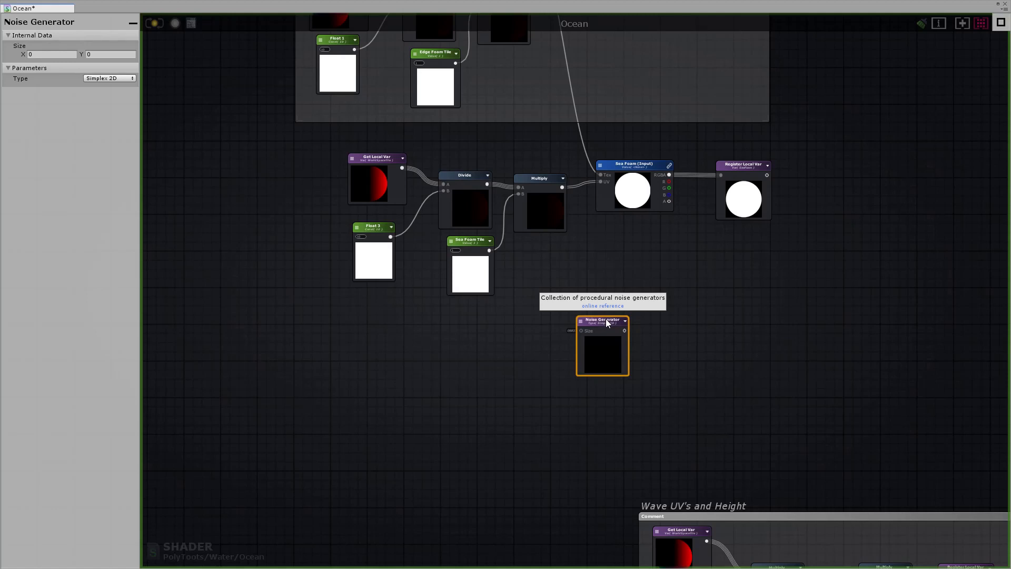
Add a Panner node before the Noise Generator and connect its output to the generator's Size input.
left_click(476, 341)
right_click(475, 342)
type("panner")
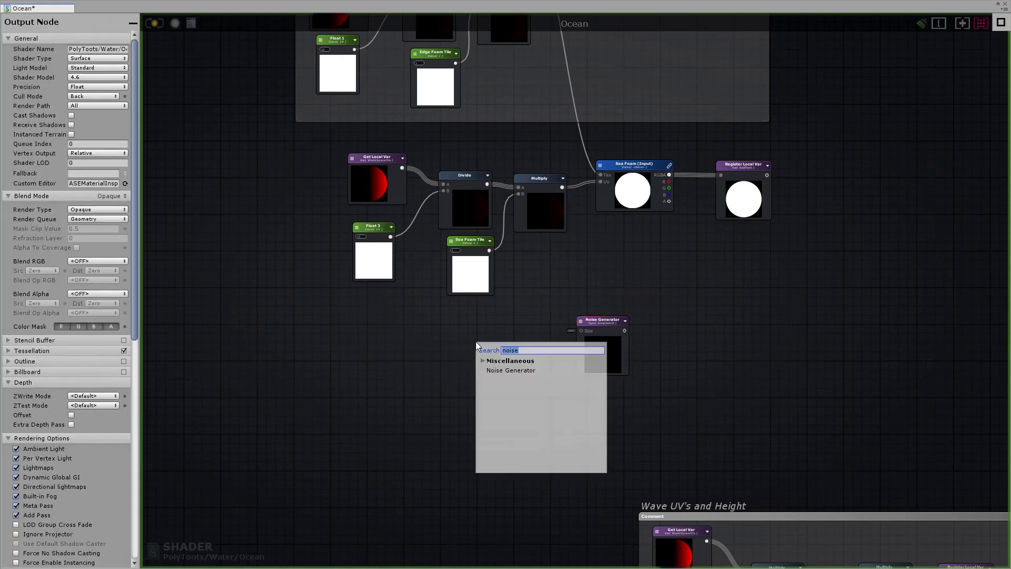
left_click_drag(503, 371, 586, 327)
left_click(595, 322)
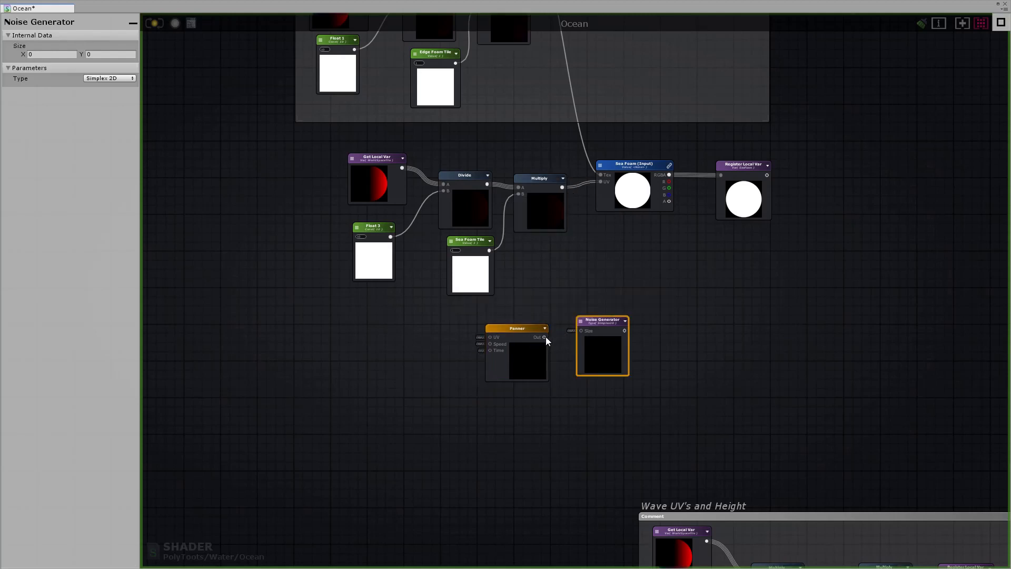
left_click_drag(583, 330, 621, 327)
left_click_drag(531, 329, 571, 320)
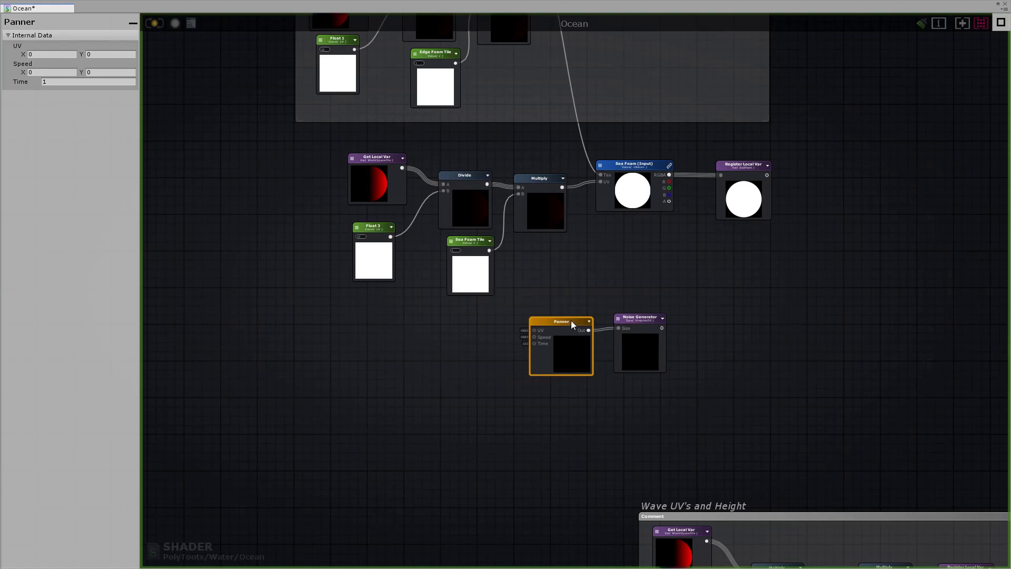
Add a Multiply node before the Panner and connect the WorldSpaceTile variable to its A input.
left_click_drag(369, 160, 360, 163)
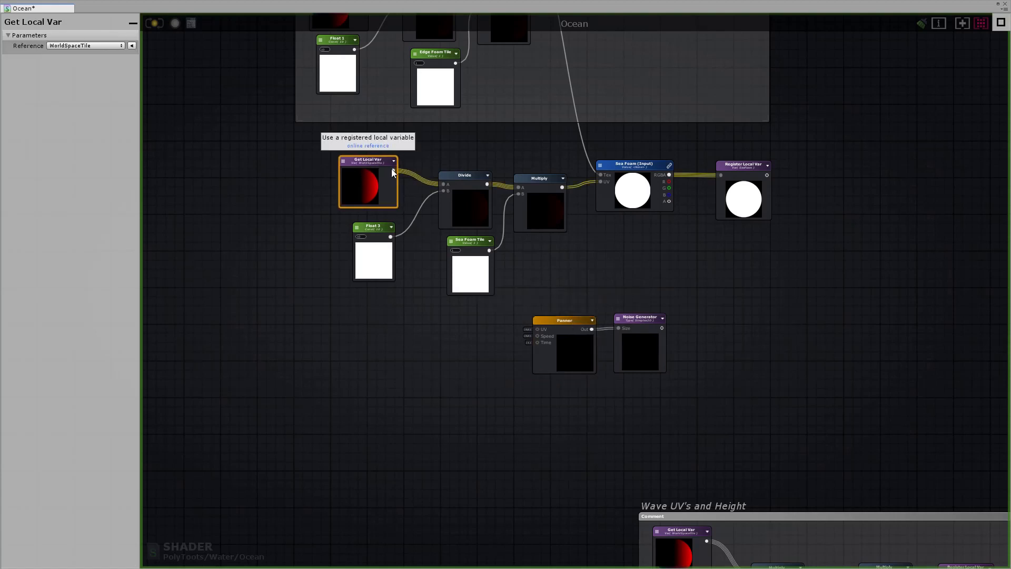
left_click(453, 329)
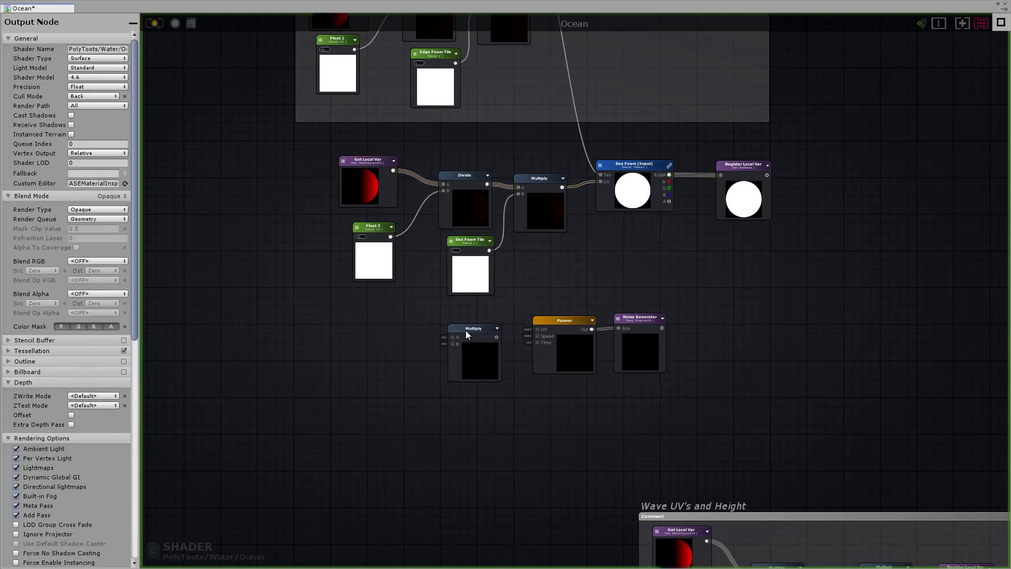
left_click_drag(466, 330, 470, 328)
left_click_drag(393, 171, 402, 332)
Add a Float node named Foam Mask feeding the Multiply's B input, and connect the Multiply result to the Panner's UV.
key("1")
left_click(384, 339)
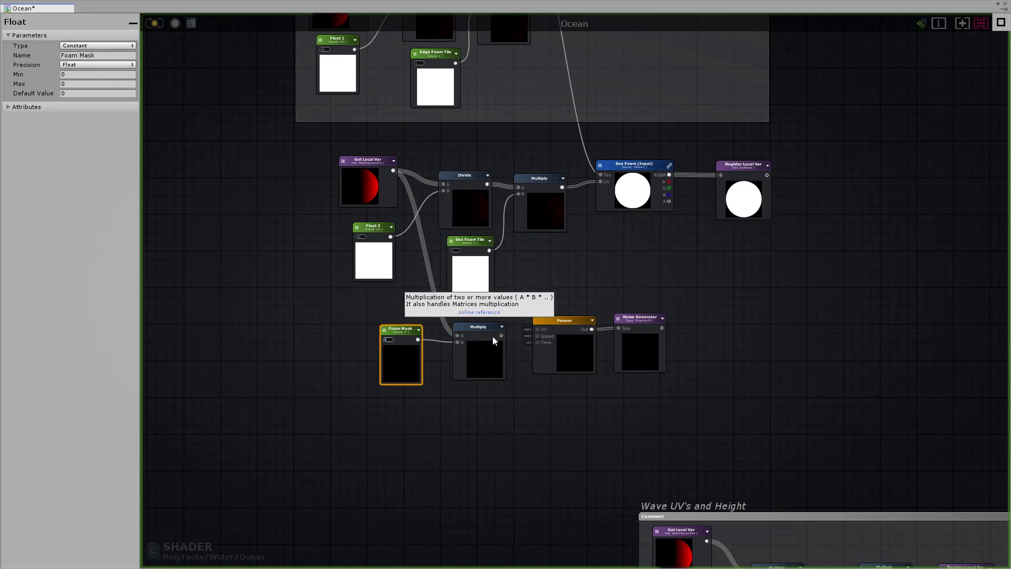
left_click_drag(501, 335, 532, 331)
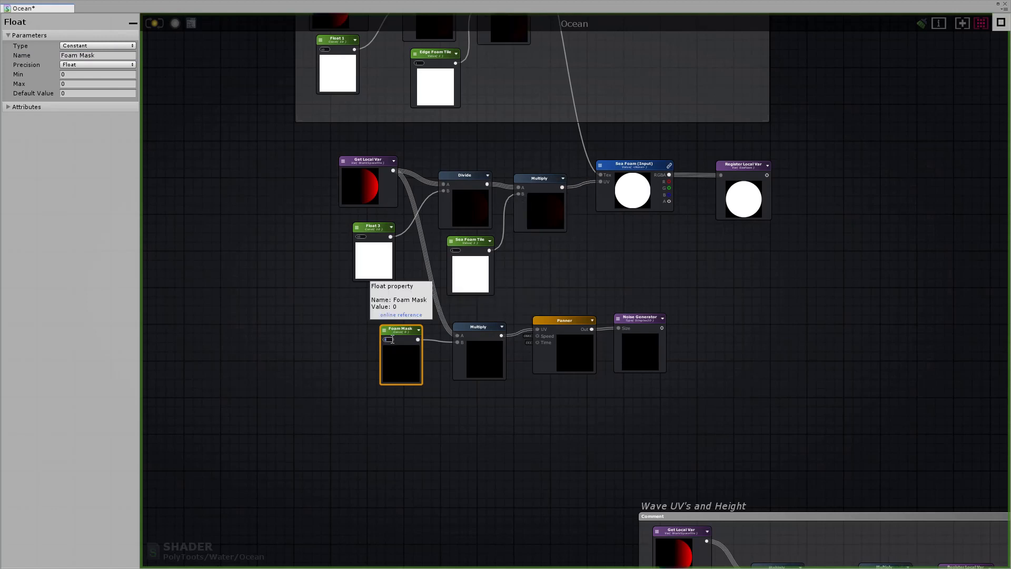
Set the Foam Mask float's default value to 2 and change its type to Property.
type("1")
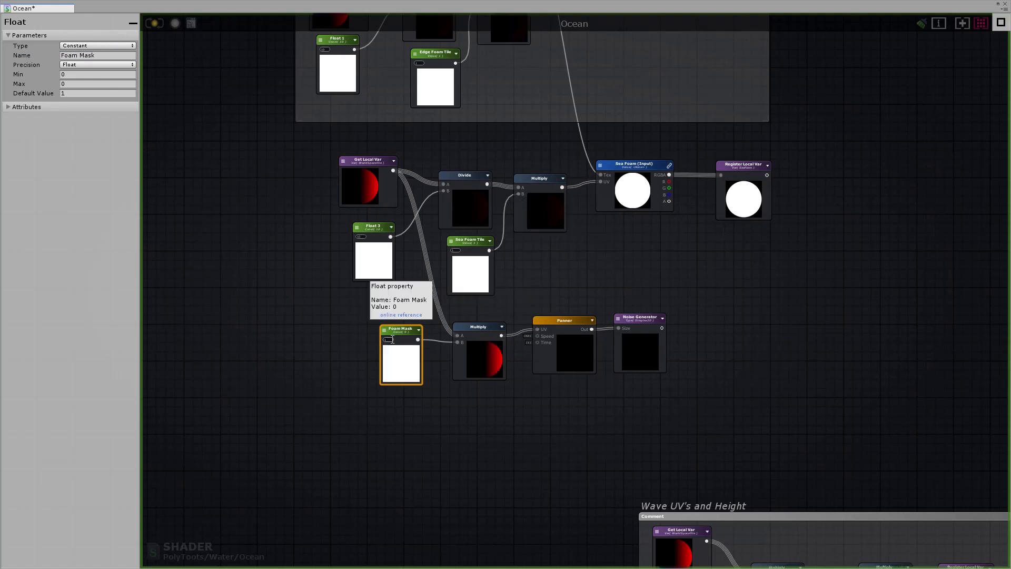
left_click(381, 340)
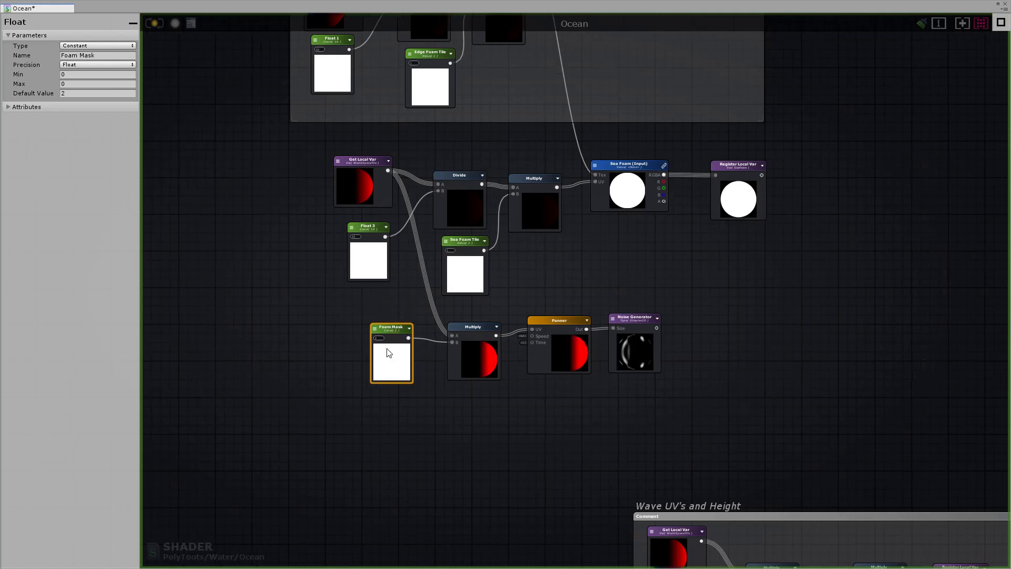
scroll(453, 340, "down", 2)
scroll(422, 353, "up", 1)
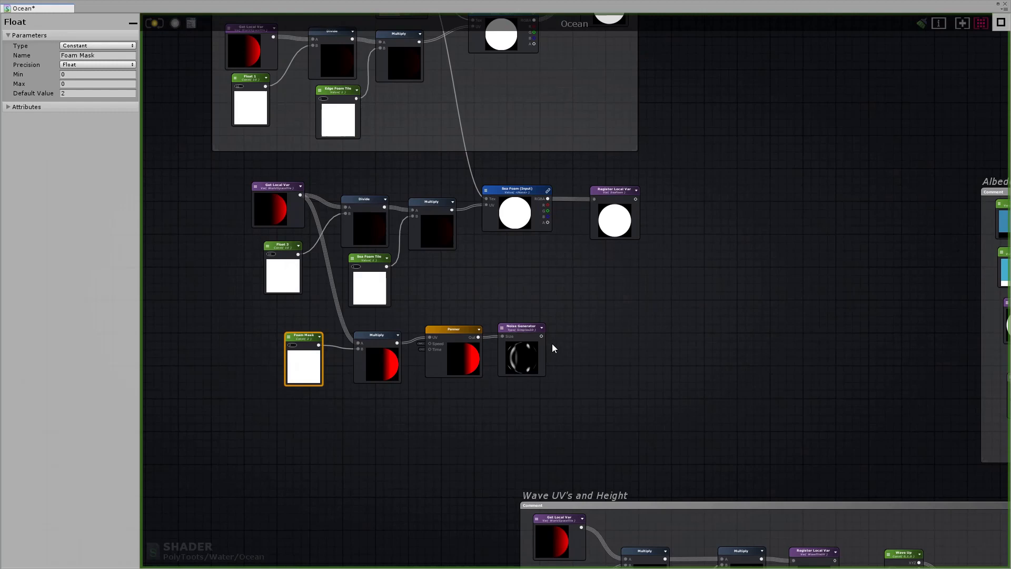
scroll(547, 344, "down", 2)
scroll(390, 339, "up", 4)
left_click(97, 46)
left_click(84, 67)
Add a Register Local Var node named FoamMask and connect the Noise Generator's output to it.
middle_click_drag(704, 325, 475, 300)
left_click_drag(544, 301, 568, 305)
scroll(655, 316, "down", 5)
scroll(472, 299, "down", 5)
scroll(377, 284, "up", 5)
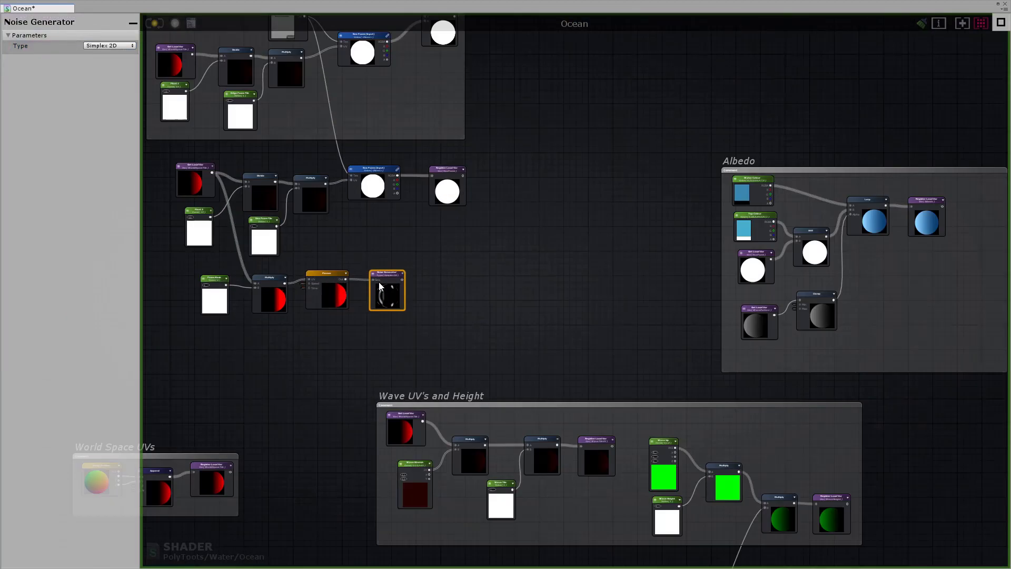
scroll(397, 286, "up", 5)
left_click(523, 286)
key("r")
left_click(533, 280)
left_click_drag(545, 286, 532, 267)
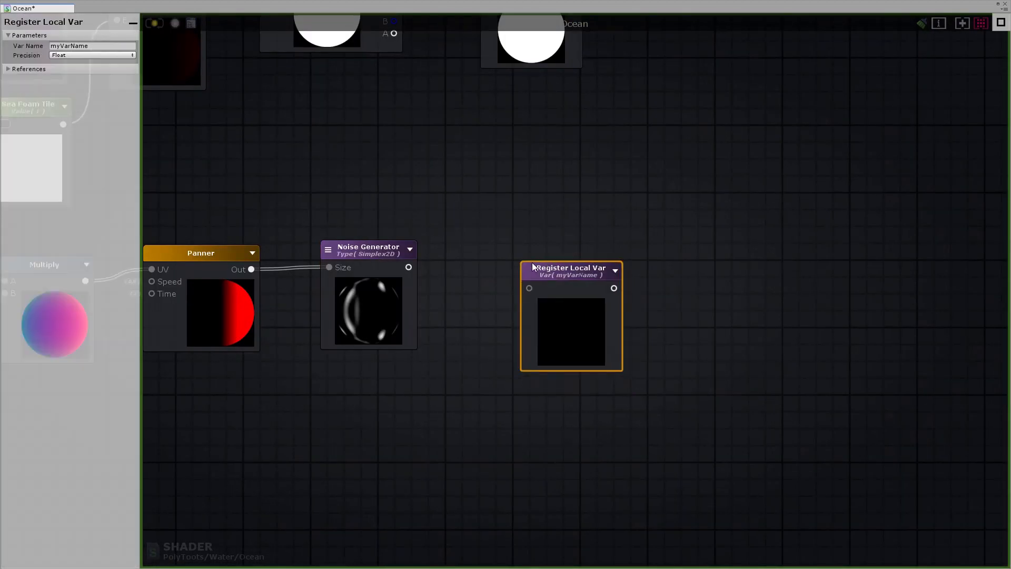
left_click(115, 47)
type("FoamMask")
left_click_drag(409, 267, 544, 274)
Add a Get Local Var node referencing FoamMask near the Ocean output node and connect it to the Debug input.
scroll(392, 249, "down", 5)
middle_click_drag(794, 321, 332, 167)
scroll(565, 316, "up", 5)
middle_click_drag(359, 459, 380, 372)
left_click(339, 341)
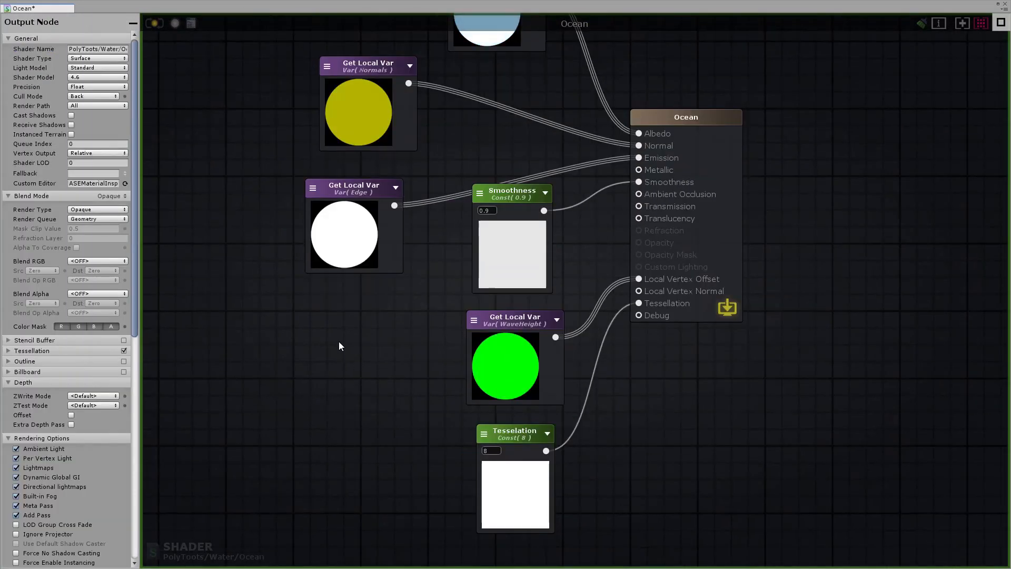
key("g")
left_click(338, 338)
left_click(343, 343)
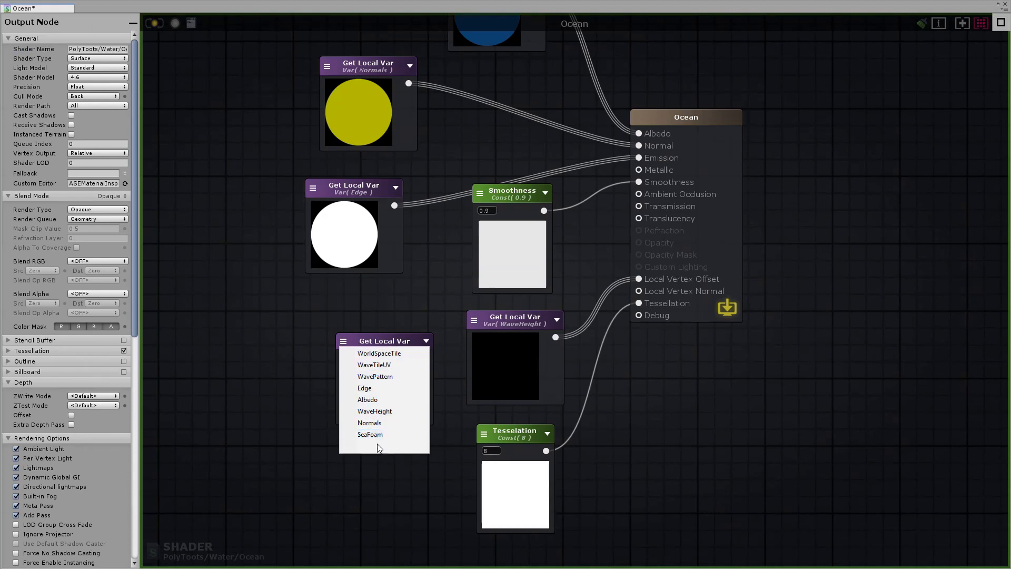
left_click(378, 446)
left_click(397, 338)
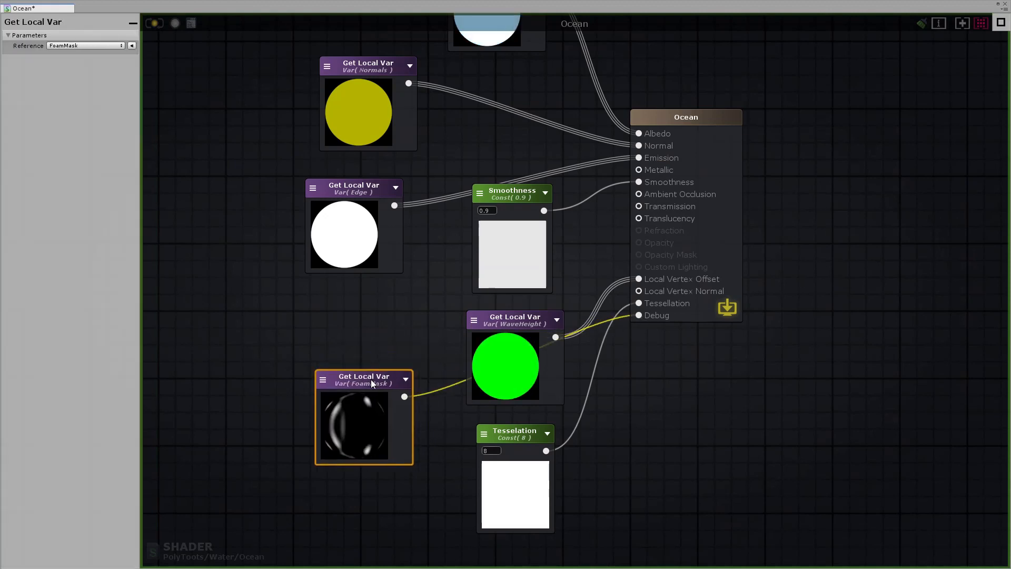
Apply the shader changes, return to the scene, and set the water material's Foam Mask to 0.2.
scroll(392, 358, "down", 5)
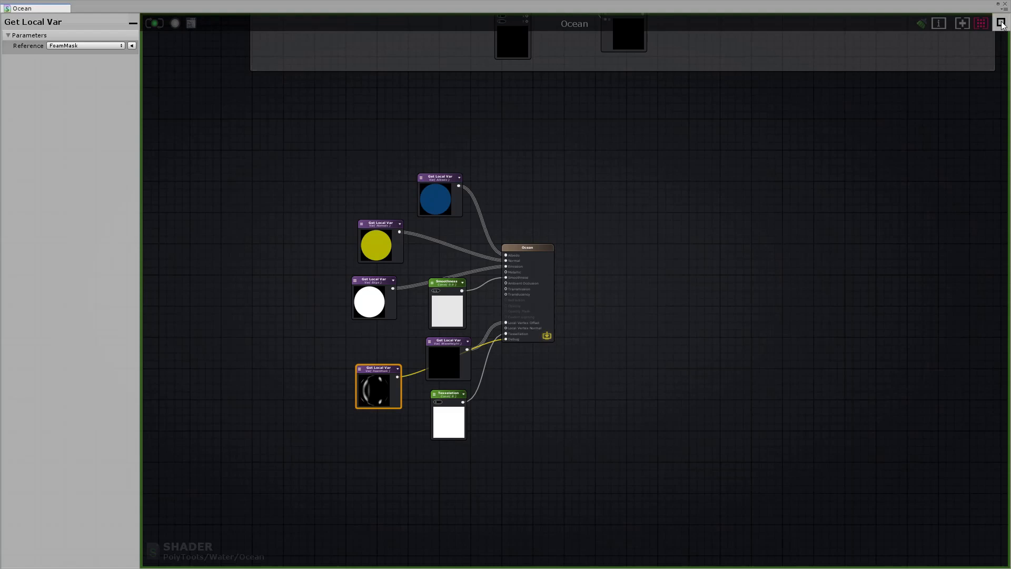
left_click(999, 5)
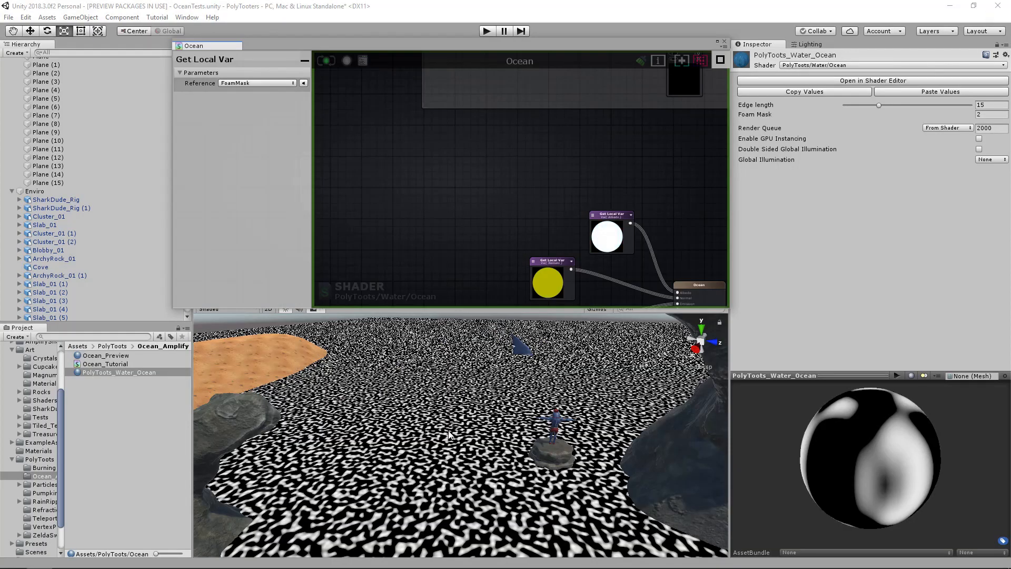
scroll(500, 388, "down", 1)
left_click_drag(939, 119, 820, 115, "alt")
Set the Panner node's X speed to 1 and check the noise movement on the ocean in the scene.
scroll(555, 200, "down", 3)
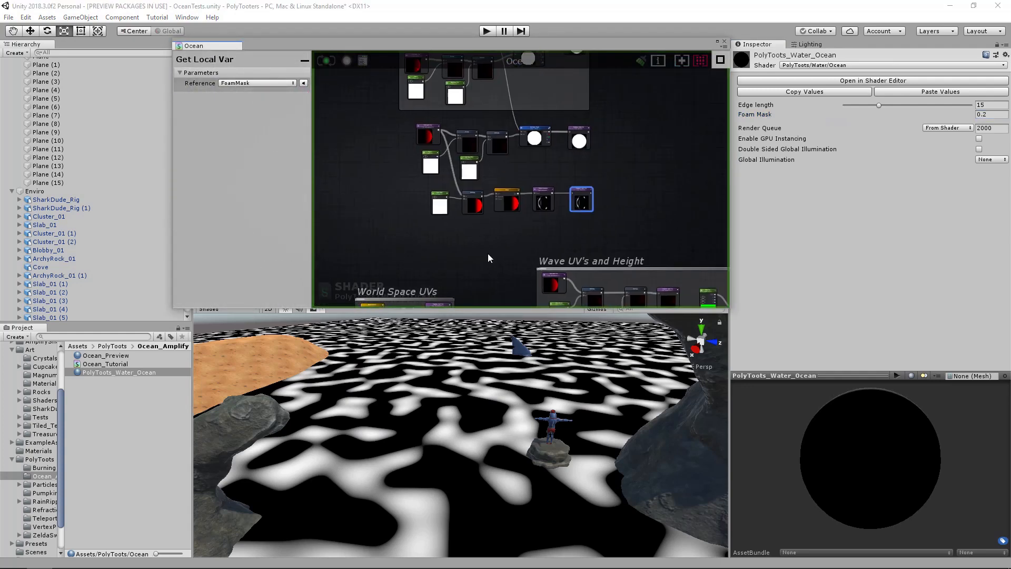
scroll(514, 175, "up", 5)
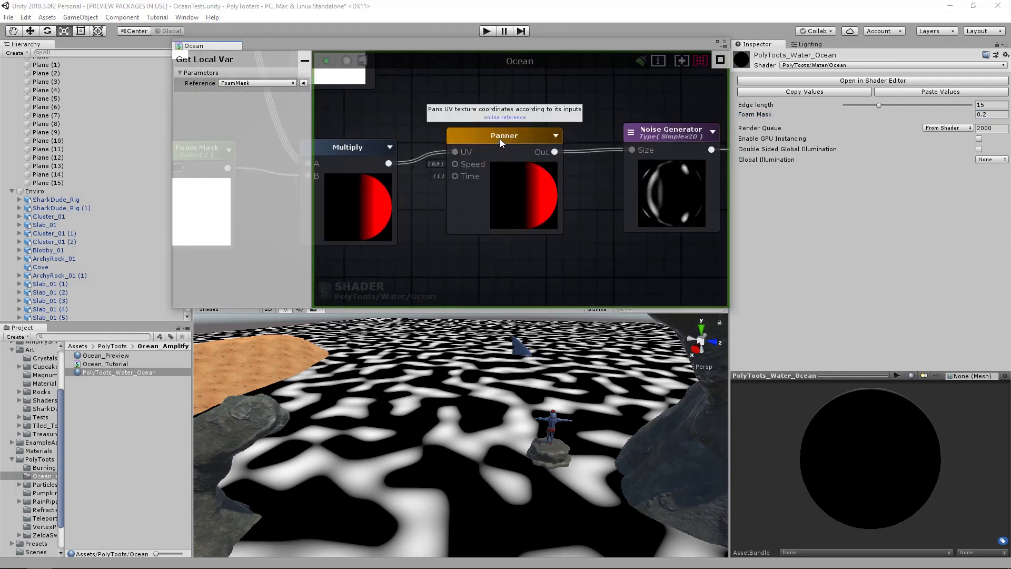
left_click(501, 138)
scroll(495, 170, "down", 2)
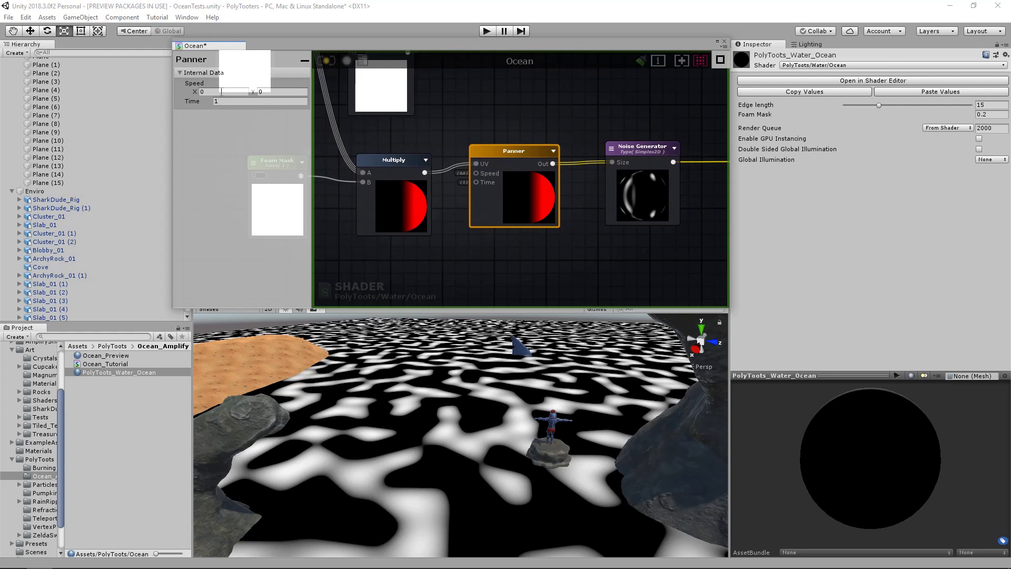
left_click_drag(499, 163, 506, 164)
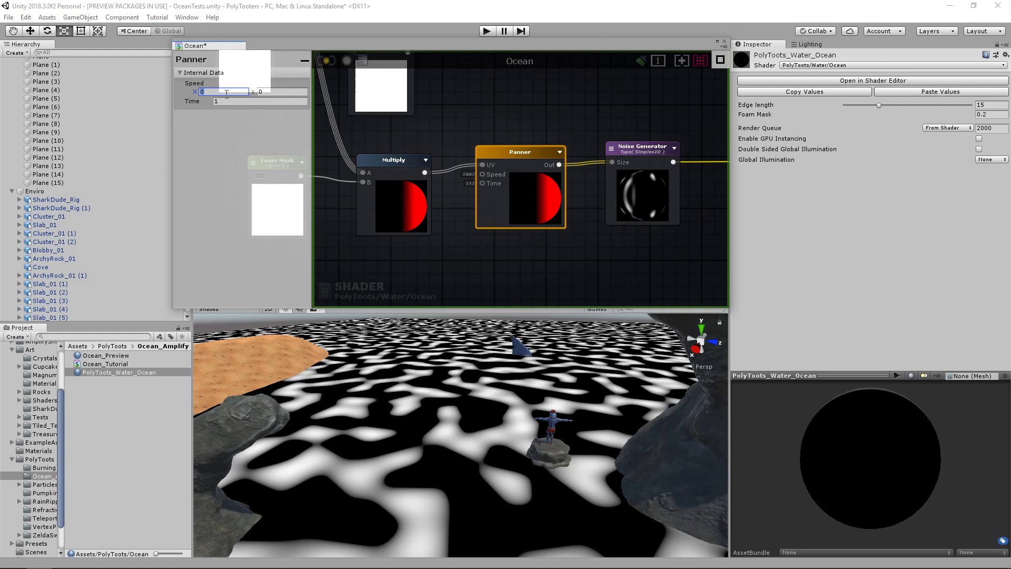
type("1")
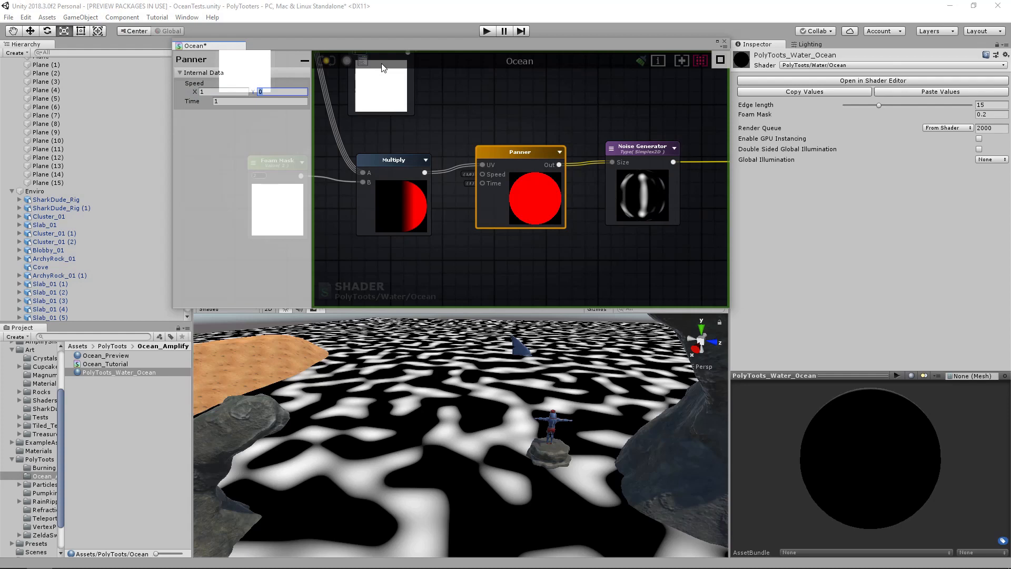
scroll(460, 435, "down", 6)
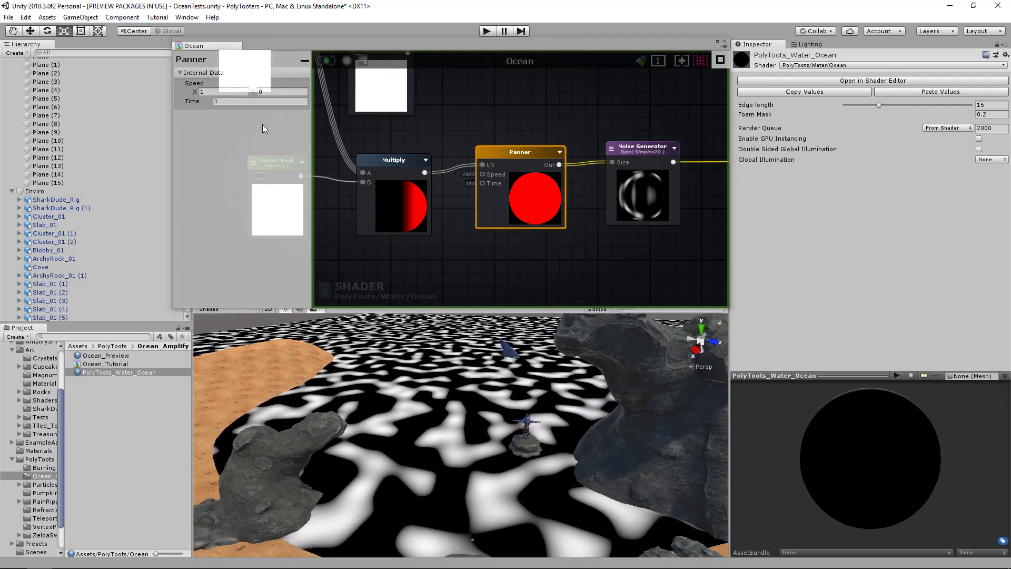
Set the Panner node's speed to 0.3 on both X and Y.
left_click(217, 91)
type("0.3")
key("Tab")
type("0.3")
key("Tab")
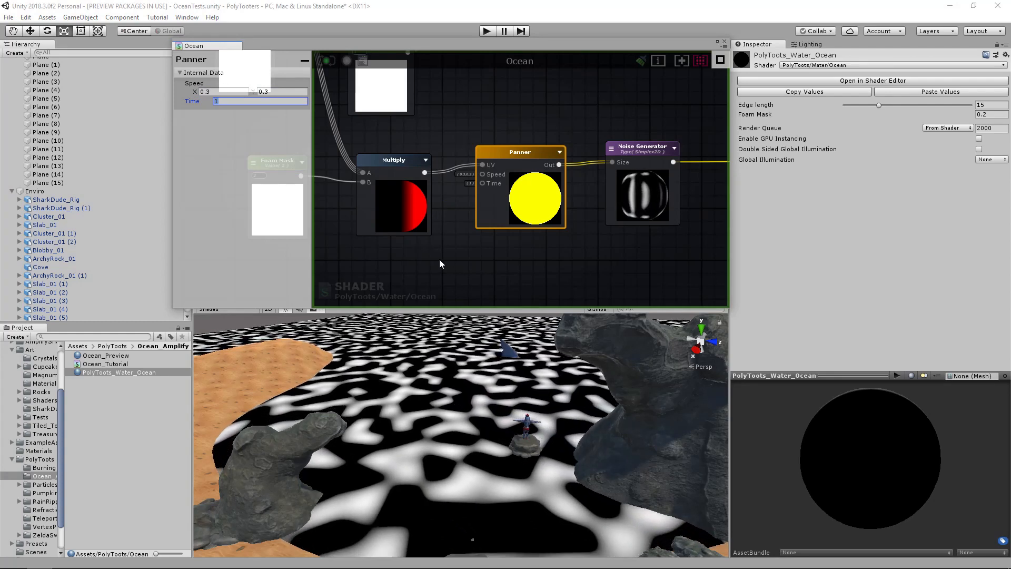
Try a Panner speed of 0.2 on X and -0.2 on Y.
left_click(222, 91)
type(".2")
key("Tab")
type("-.2")
key("Tab")
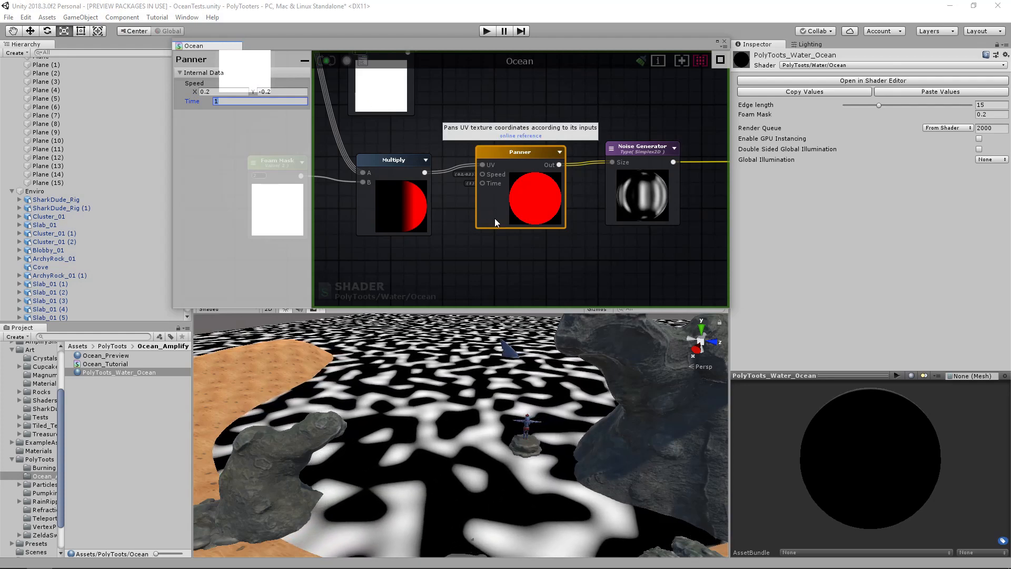
Set the Panner node's Y speed to 0.2 and its X speed to 0.1.
type("0.2")
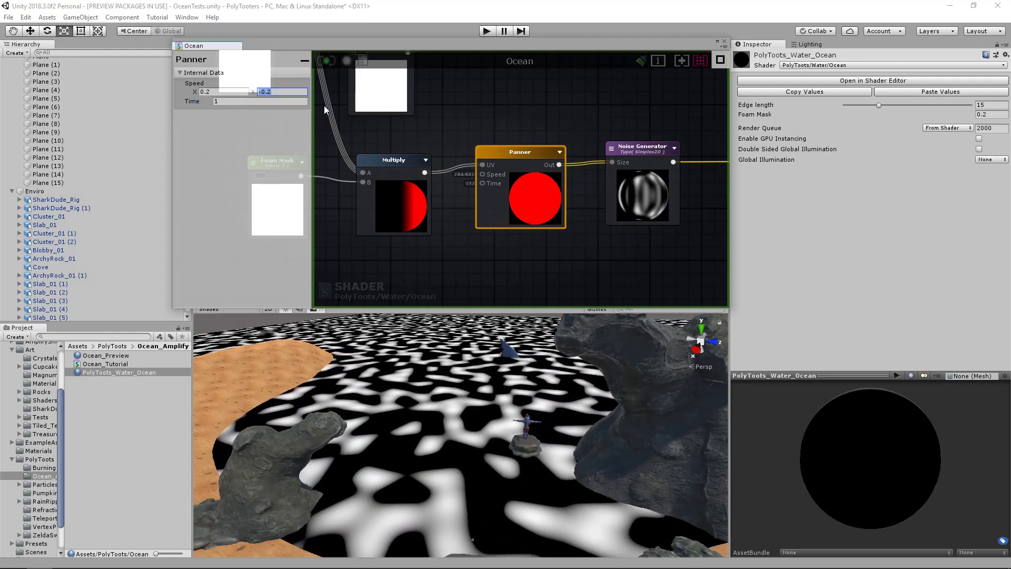
key("Tab")
left_click(231, 91)
type("0.1")
key("Tab")
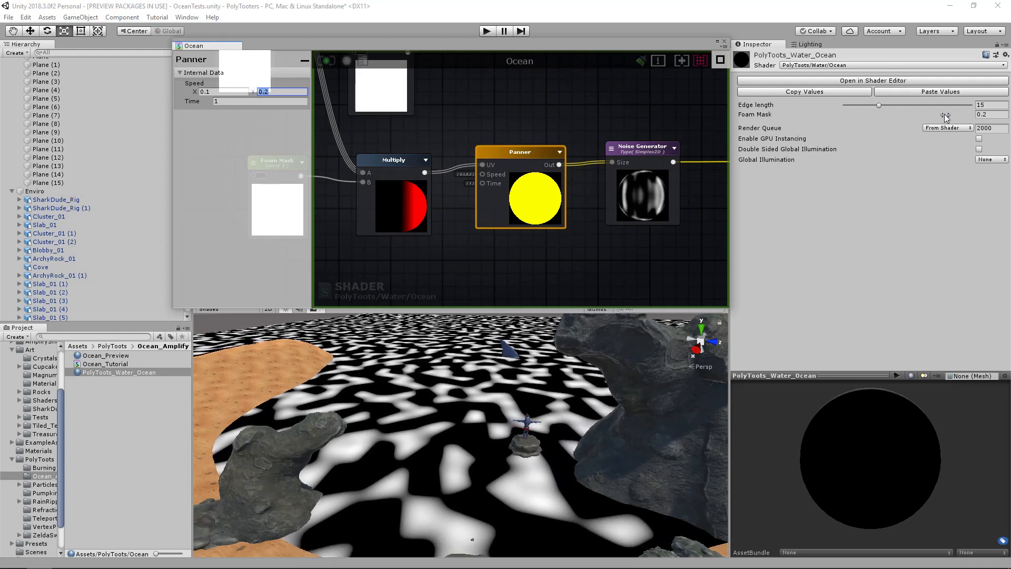
Set the water material's Foam Mask to 0.03 and inspect the larger noise pattern around the rocks.
left_click_drag(952, 115, 942, 117)
key("s")
right_click_drag(519, 382, 510, 380)
key("w")
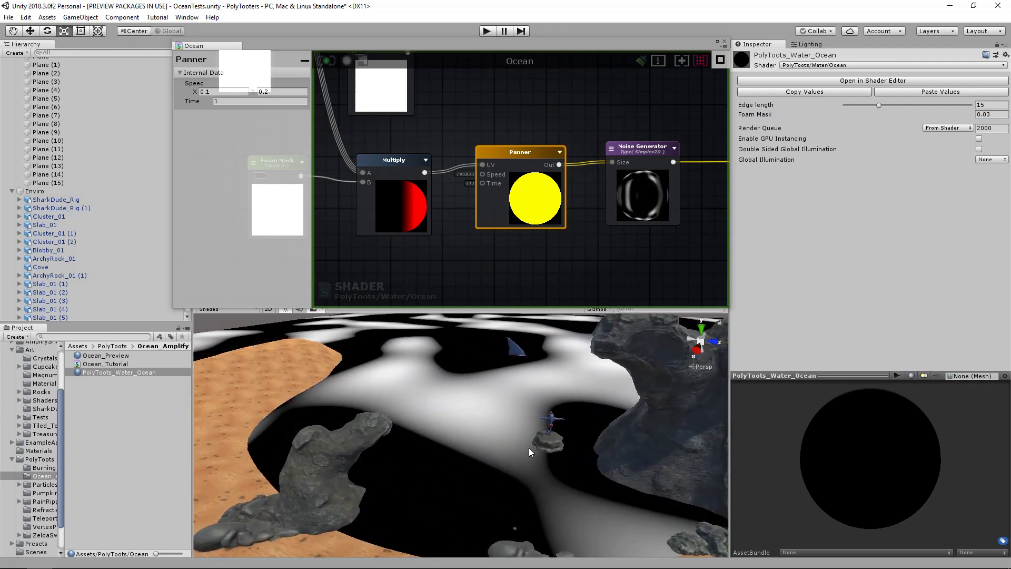
Set the Panner node's speed to 0.04 on X and -0.03 on Y.
left_click(221, 91)
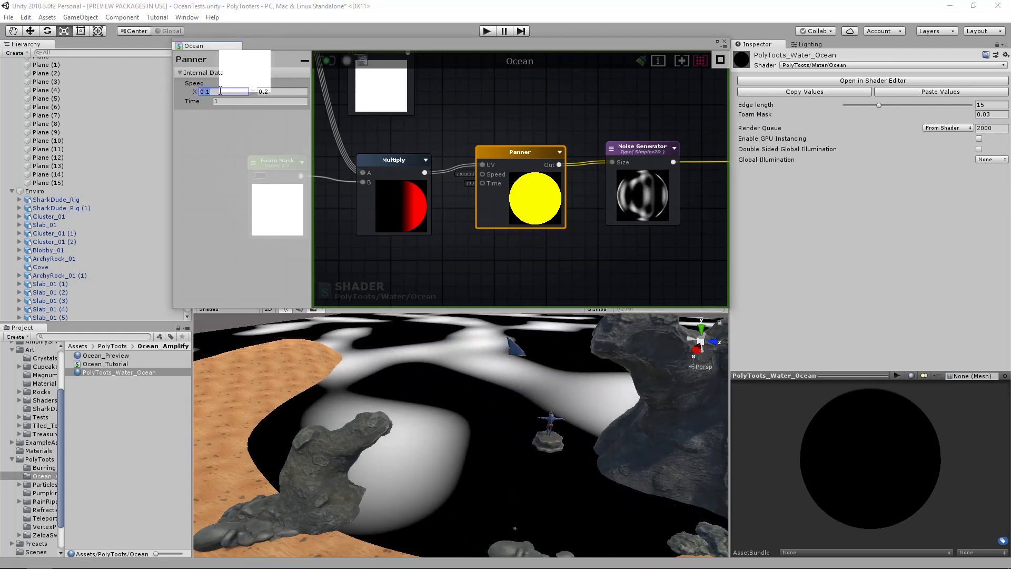
type(".0")
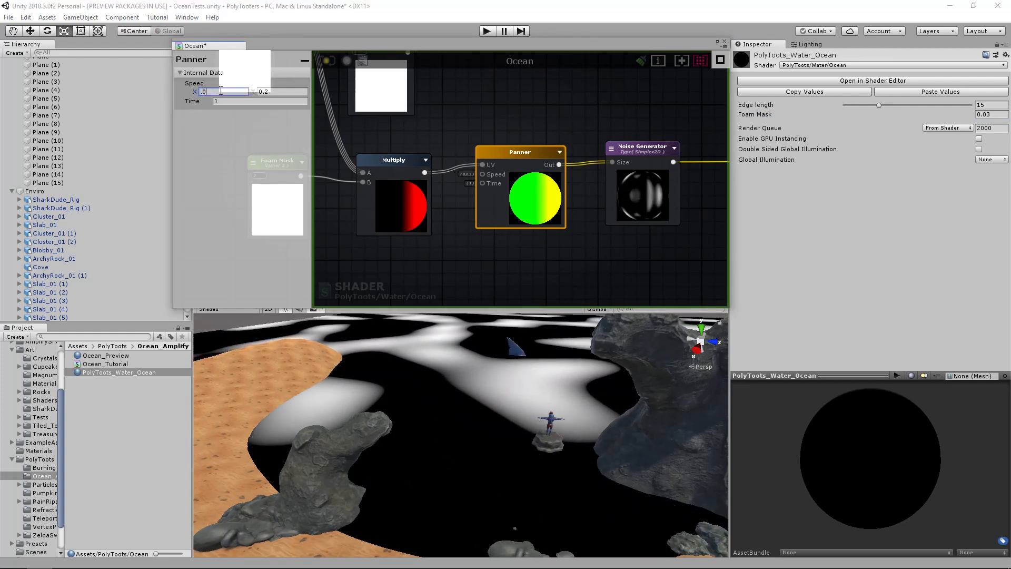
type("4")
key("Tab")
type(".03")
key("Tab")
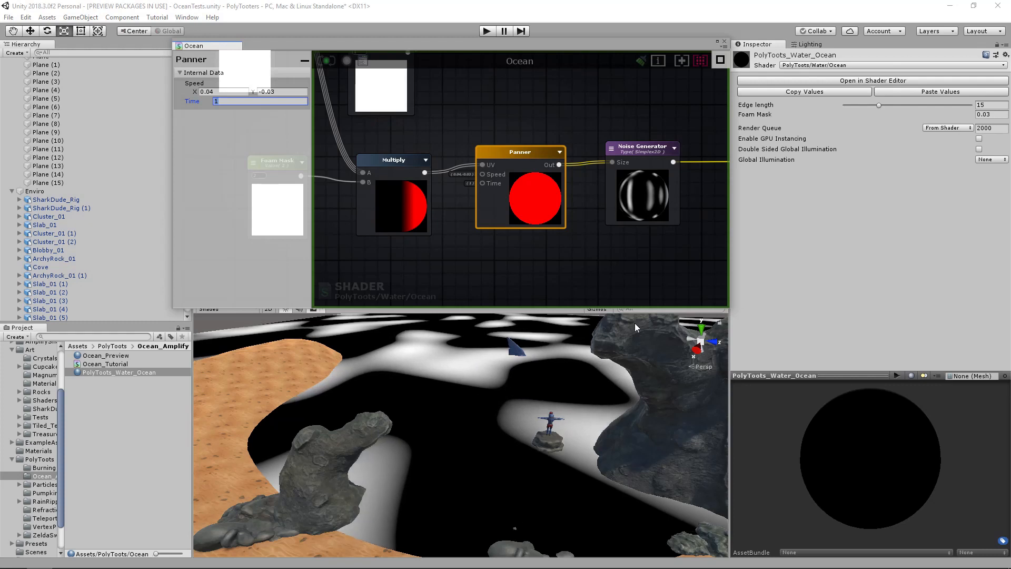
Set the Foam Mask float's default value to 0.03 and change its type to Constant.
left_click(994, 114)
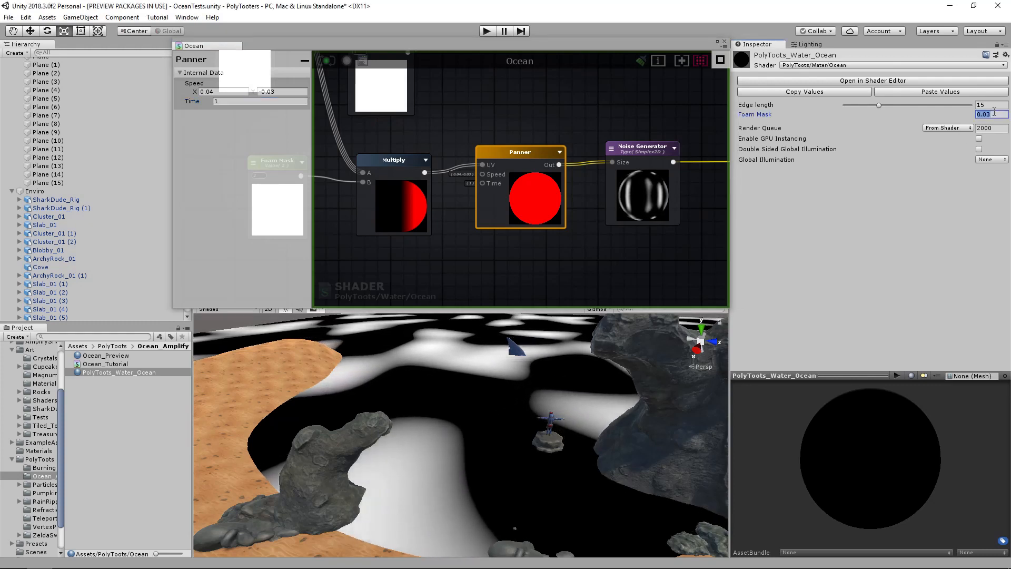
middle_click_drag(388, 164, 618, 184)
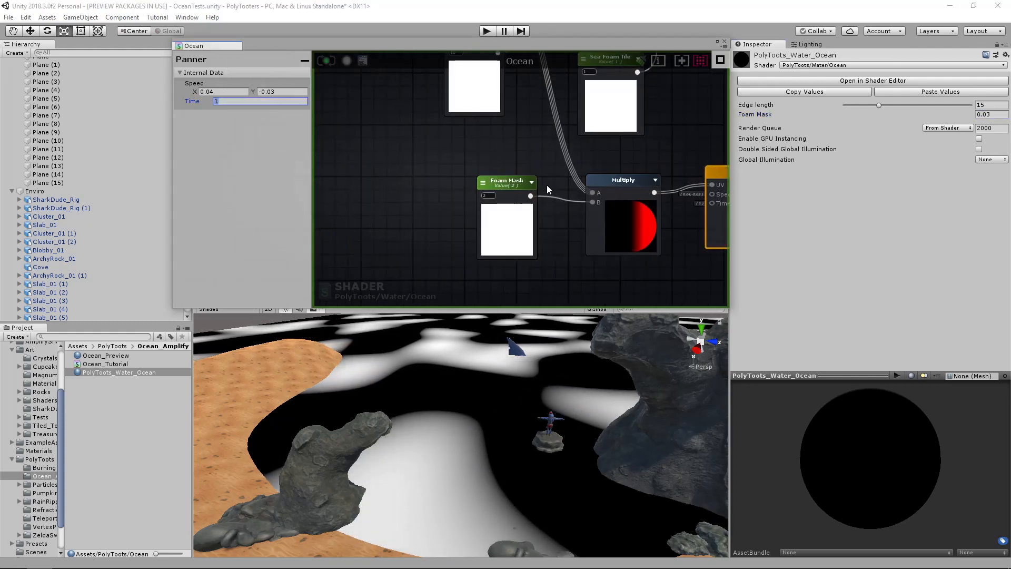
left_click(519, 182)
left_click(251, 170)
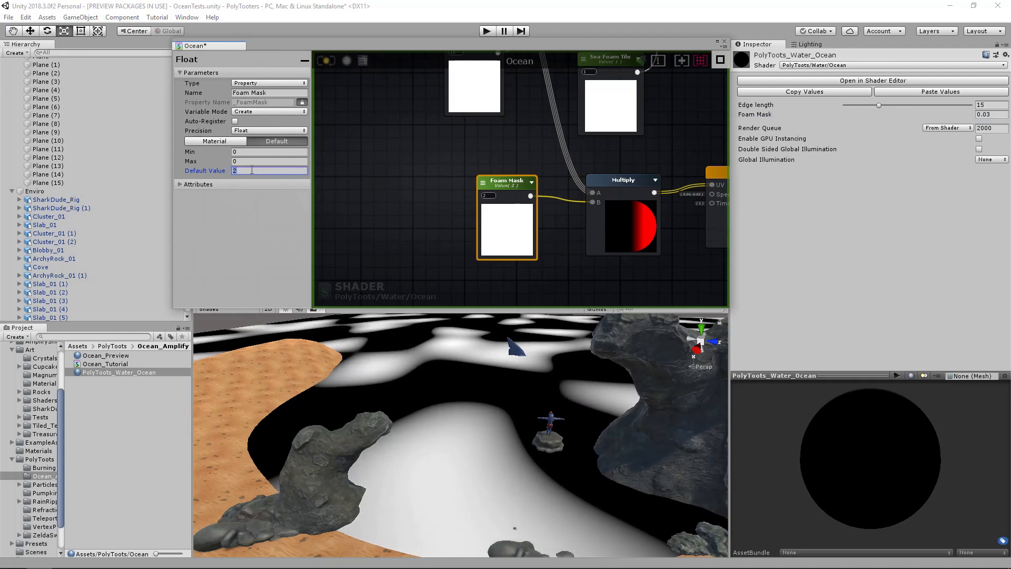
type("0.03")
left_click(269, 82)
left_click(253, 92)
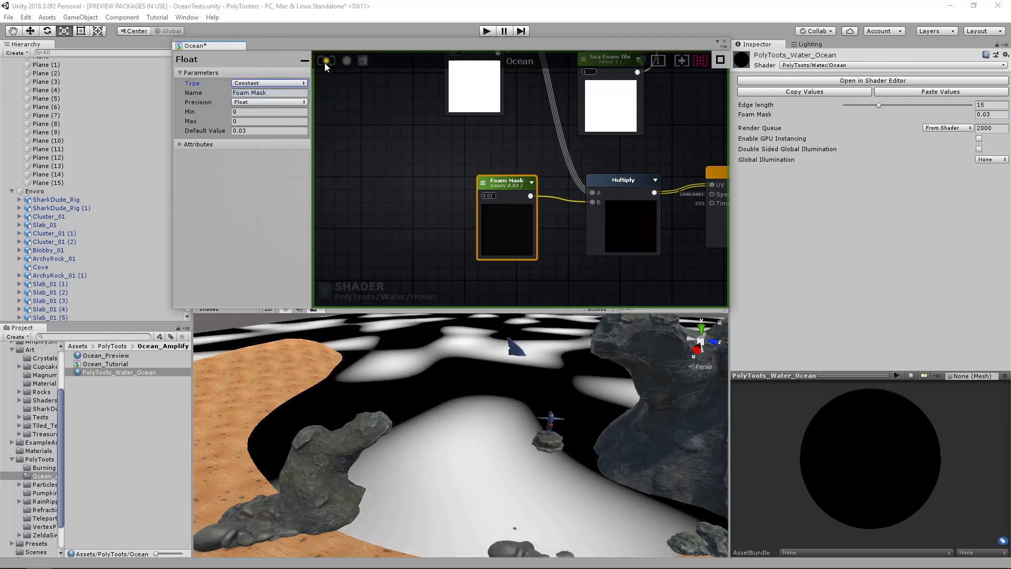
Disconnect the FoamMask preview from the output node and delete the variable node that fed it.
left_click(407, 160)
scroll(579, 166, "down", 8)
middle_click_drag(671, 195, 517, 141)
scroll(606, 216, "up", 8)
left_click(534, 128, "alt")
scroll(482, 158, "down", 2)
middle_click_drag(331, 193, 643, 229)
left_click(523, 193)
key("Delete")
Delete the Register Local Var node that follows the Noise Generator.
scroll(510, 194, "down", 8)
middle_click_drag(329, 113, 700, 267)
scroll(543, 174, "up", 3)
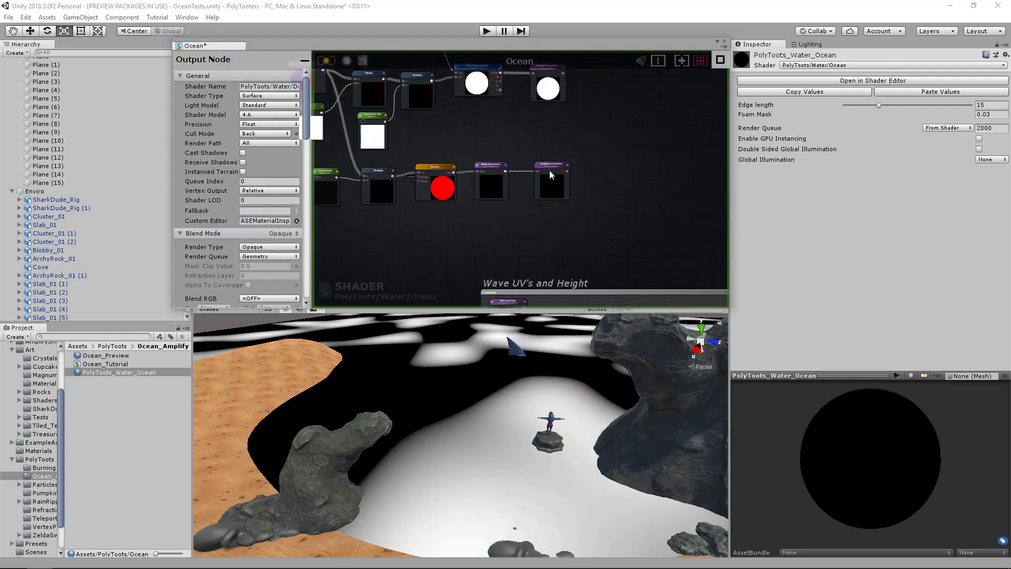
left_click(545, 180)
scroll(555, 169, "up", 3)
key("Delete")
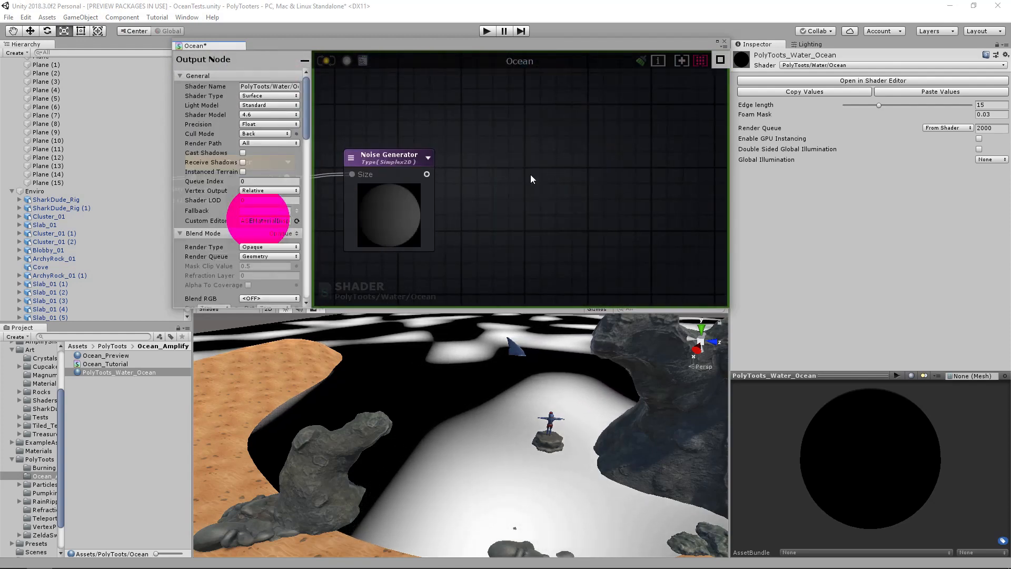
Move the SeaFoam Register Local Var node farther from the Sea Foam sample and add a Multiply node in the gap.
scroll(495, 172, "down", 3)
middle_click_drag(495, 172, 623, 177)
left_click(717, 42)
middle_click_drag(544, 219, 633, 240)
scroll(634, 244, "up", 2)
middle_click_drag(519, 173, 567, 217)
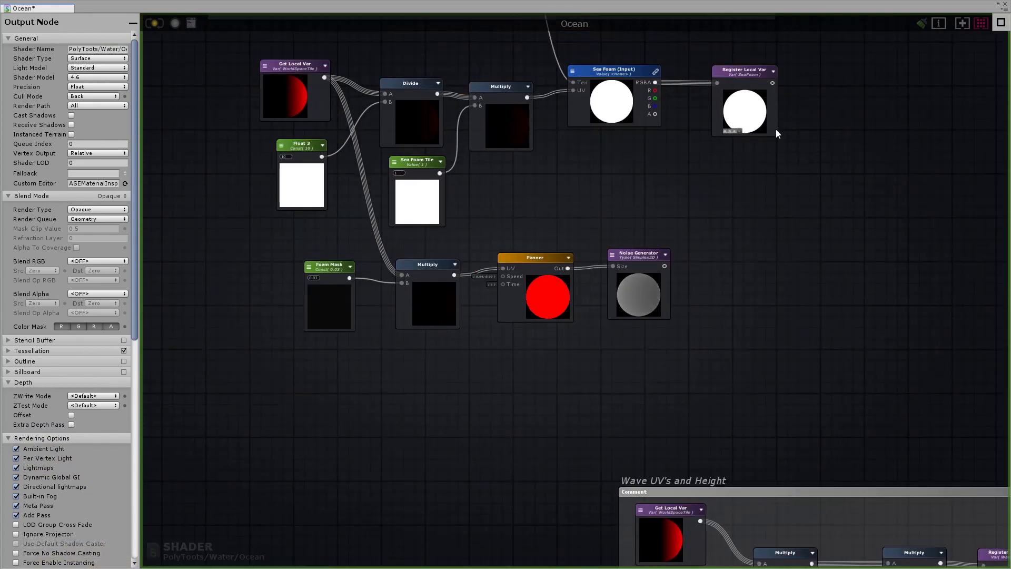
left_click_drag(778, 131, 873, 168)
middle_click_drag(692, 200, 634, 225)
left_click(633, 225)
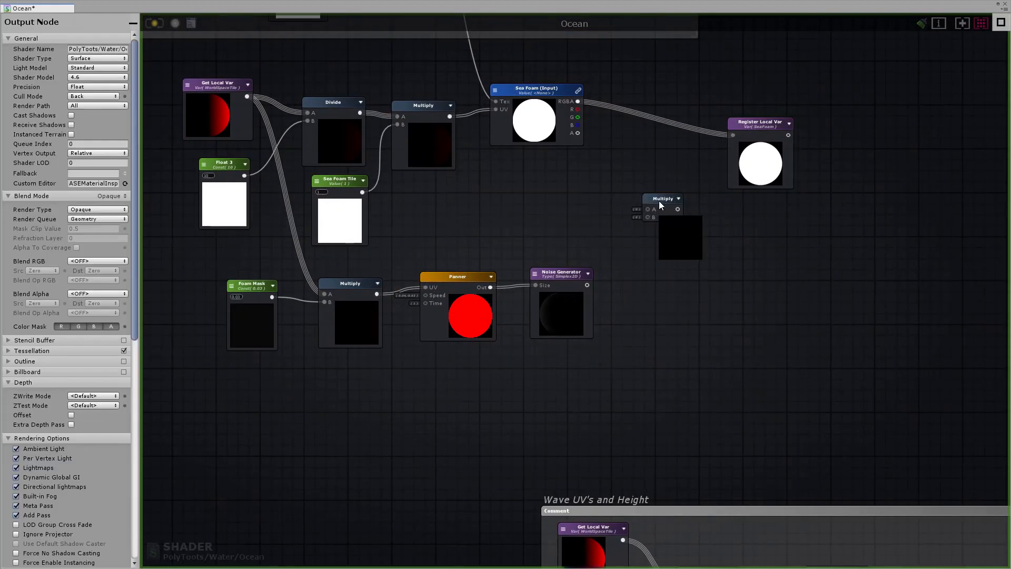
left_click(661, 206)
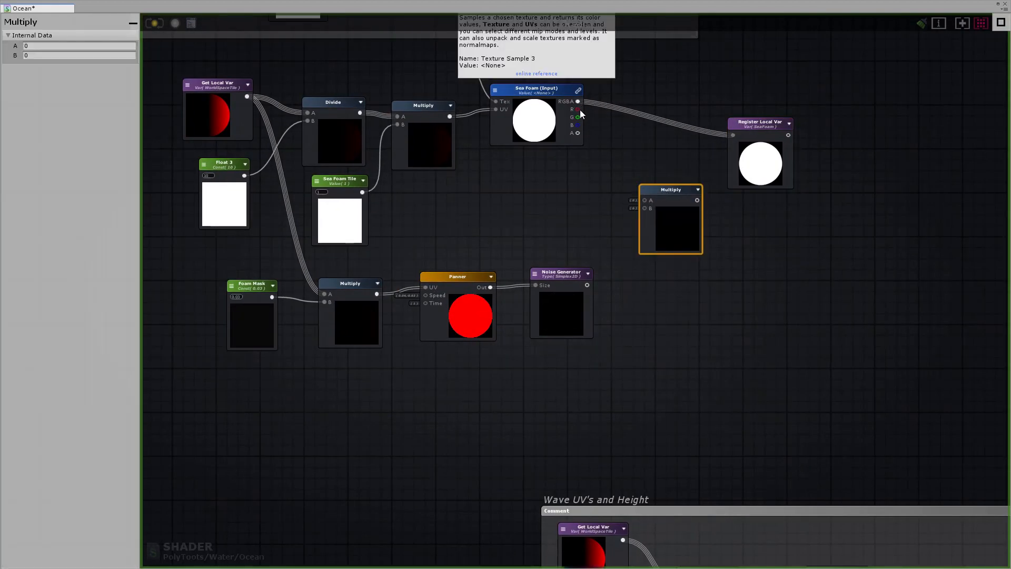
Connect the Sea Foam sample's red channel to the new Multiply's A input and the Noise Generator's output to B.
left_click_drag(578, 109, 644, 200)
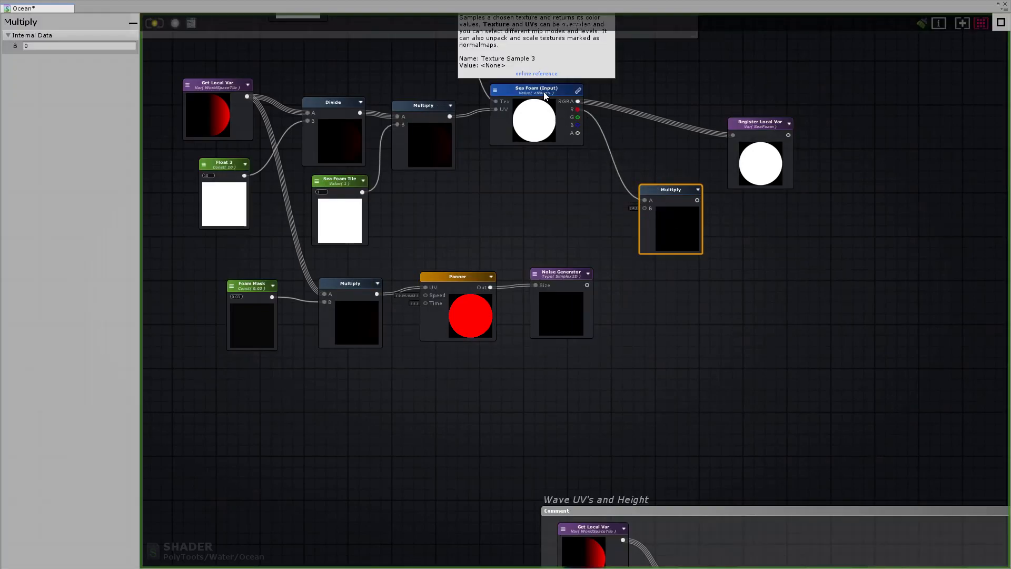
left_click_drag(551, 124, 556, 123)
left_click_drag(587, 285, 644, 208)
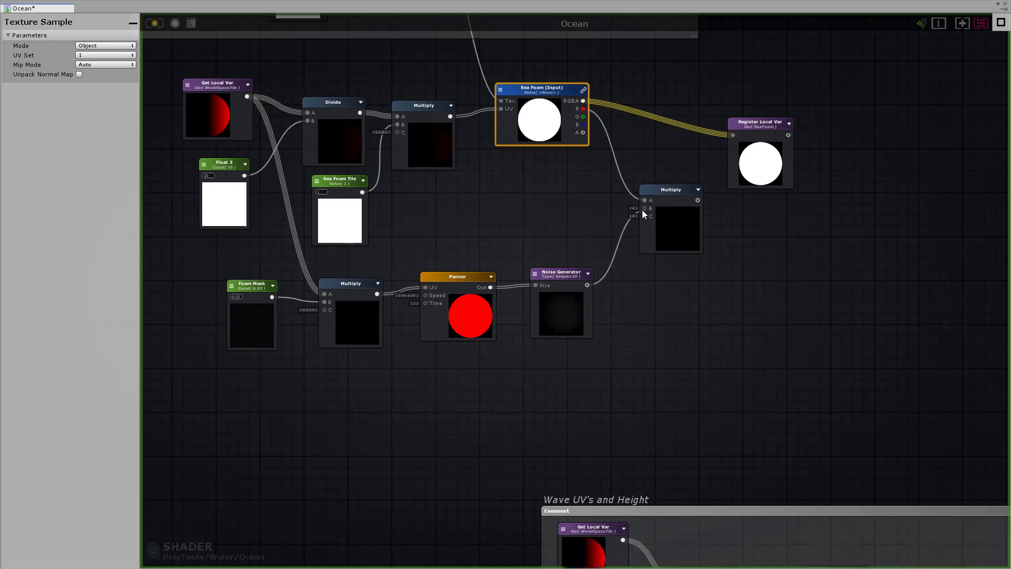
Make room before the SeaFoam Register Local Var node and add a Clamp node beside the new Multiply.
right_click_drag(664, 228, 558, 259)
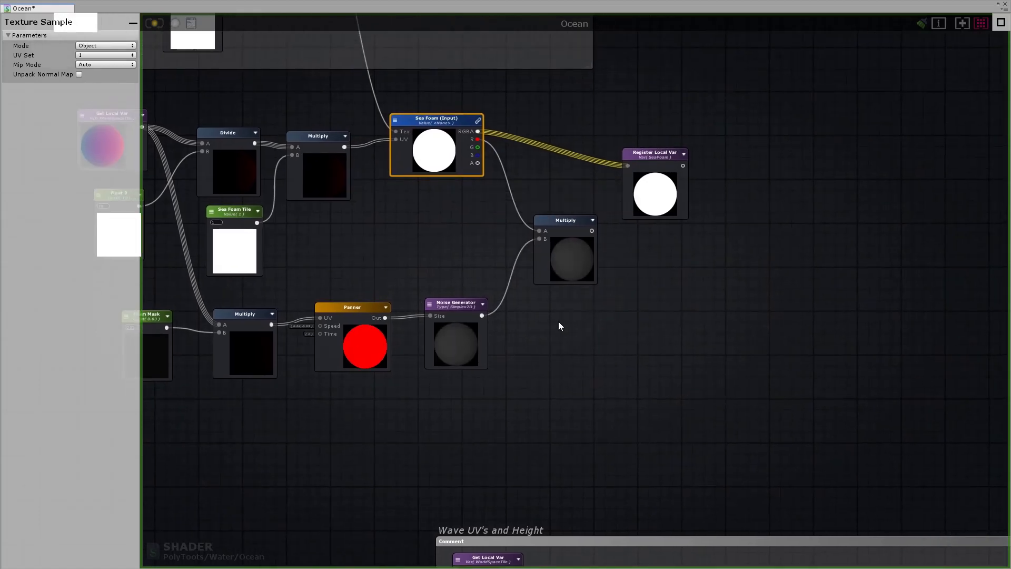
left_click_drag(663, 199, 713, 206)
right_click(649, 250)
type("clam")
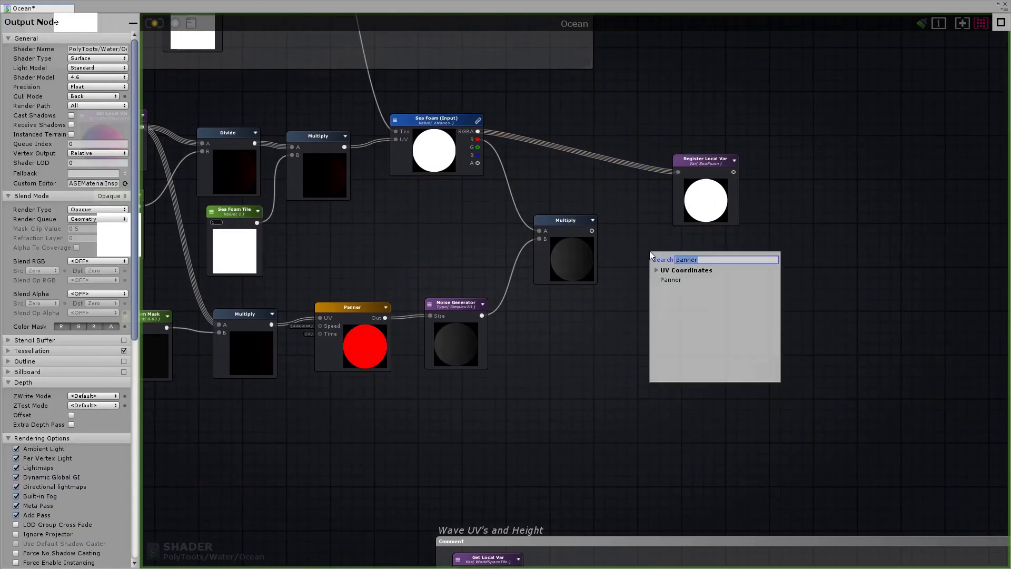
left_click(668, 279)
left_click_drag(670, 266, 652, 251)
Wire the Multiply result through the Clamp into the SeaFoam Register Local Var node.
left_click_drag(592, 231, 639, 234)
left_click_drag(735, 162, 781, 160)
left_click_drag(656, 234, 725, 169)
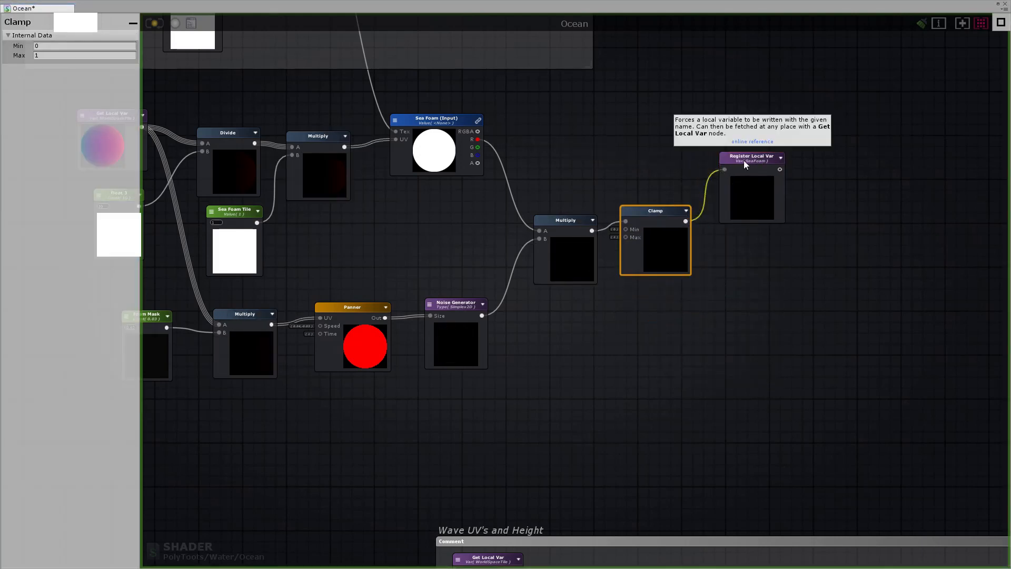
Check which variable the Get Local Var node feeding the Add in the Albedo group references.
left_click(743, 164)
scroll(741, 183, "down", 5)
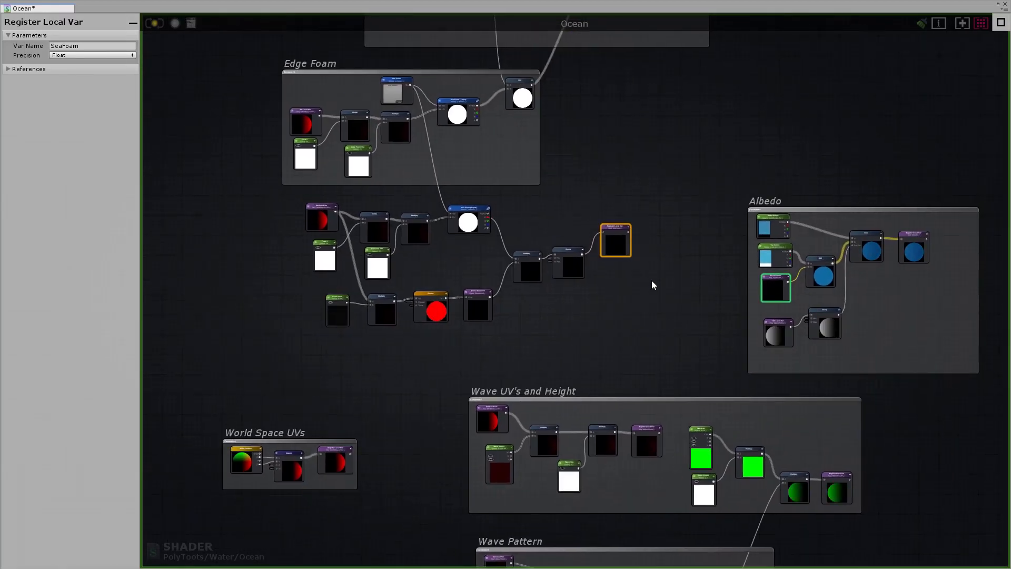
middle_click_drag(630, 234, 301, 343)
scroll(625, 254, "down", 1)
middle_click_drag(625, 254, 806, 129)
scroll(648, 250, "up", 3)
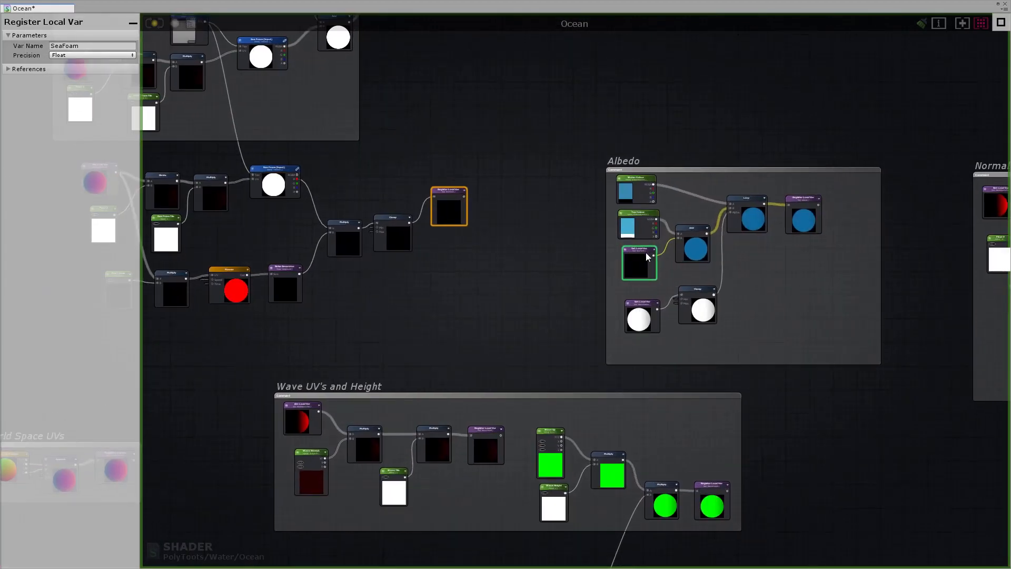
left_click(642, 264)
scroll(643, 265, "up", 3)
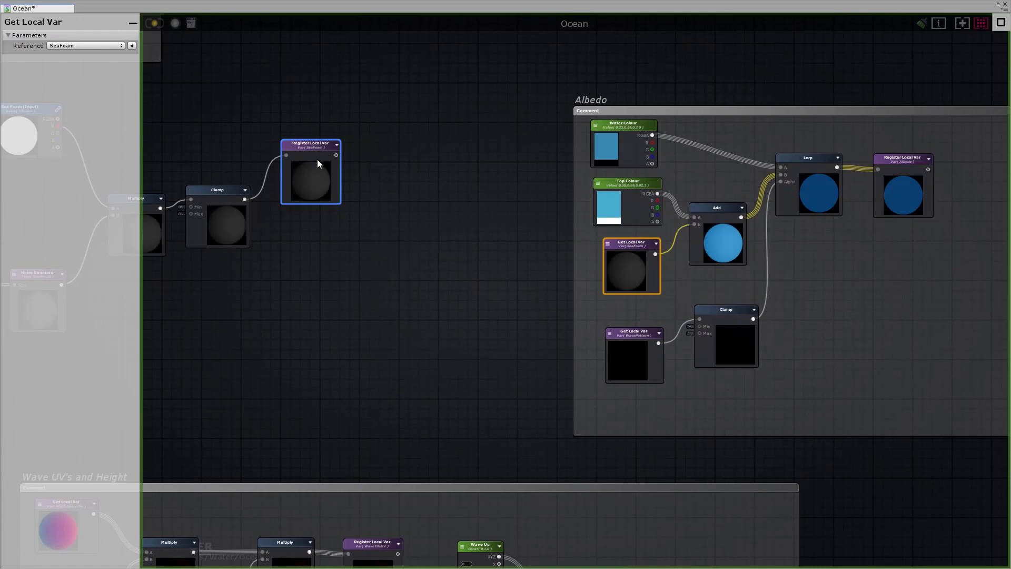
Group the sea foam and noise mask nodes in a comment titled Sea Foam.
left_click_drag(321, 158, 317, 193)
middle_click_drag(219, 243, 611, 240)
scroll(611, 239, "down", 3)
left_click_drag(692, 289, 244, 153)
left_click_drag(328, 174, 291, 194)
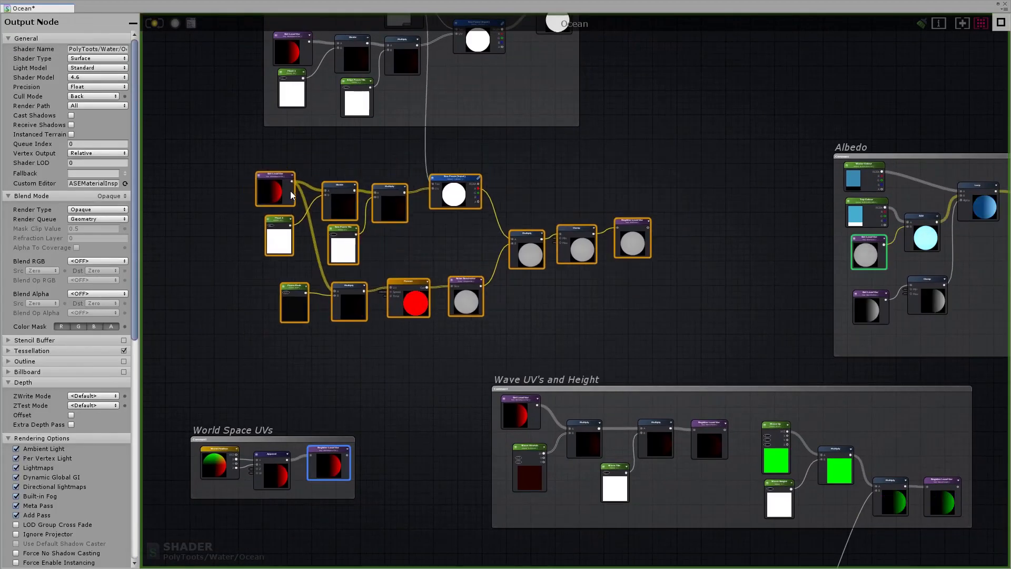
type("cSea Foam")
left_click(636, 109)
Inspect the masked sea foam on the water around the rocks and shoreline from several angles.
scroll(549, 259, "down", 1)
middle_click_drag(636, 109, 463, 240)
scroll(549, 254, "down", 3)
middle_click_drag(523, 227, 184, 44)
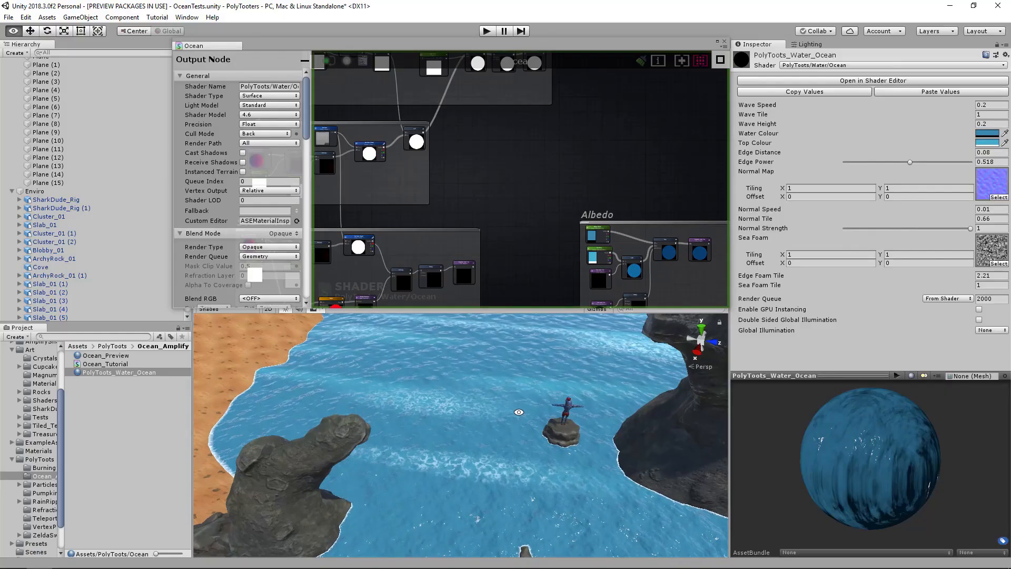
left_click_drag(519, 413, 488, 431, "alt")
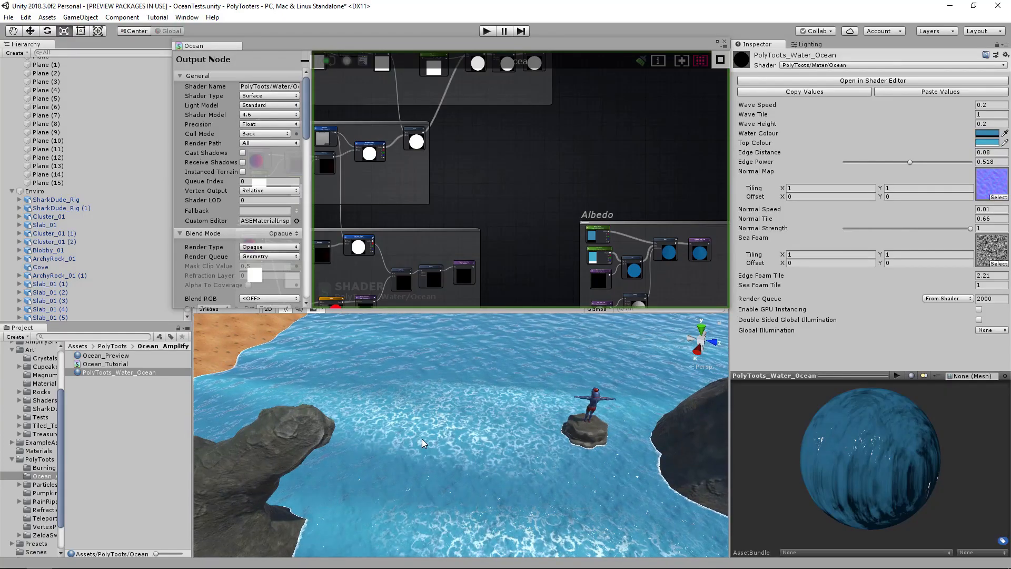
left_click_drag(476, 454, 590, 392, "alt")
right_click_drag(590, 392, 400, 362)
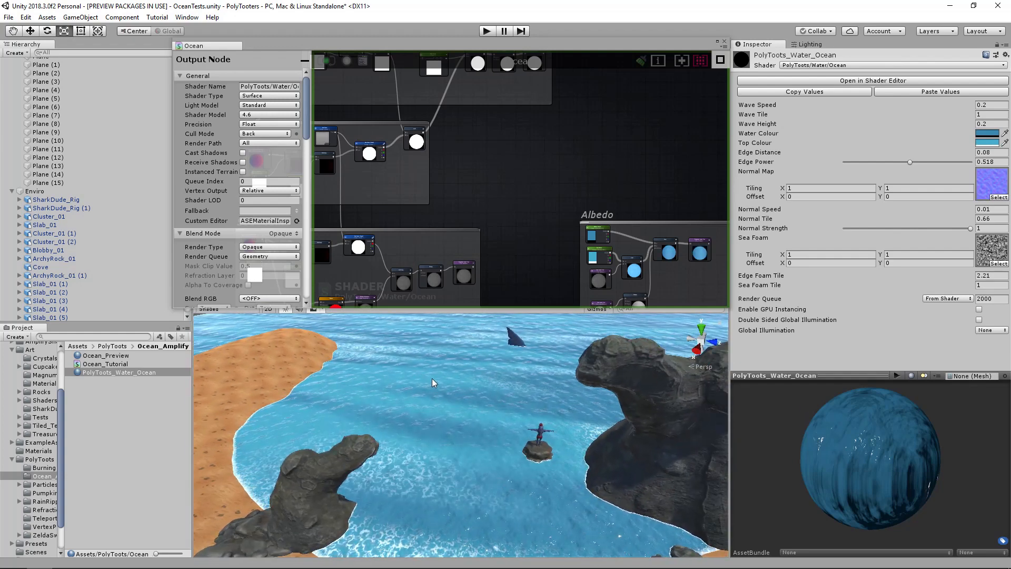
key("w")
right_click_drag(517, 385, 490, 397)
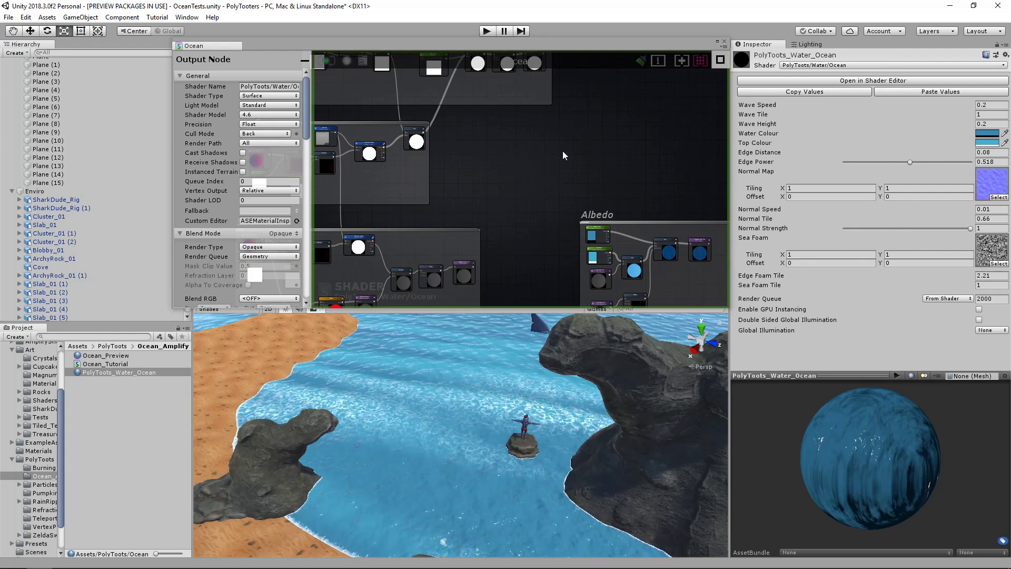
right_click_drag(434, 437, 456, 445)
Add a Grab Screen Position node in the empty area above the Normal Map group.
left_click(718, 42)
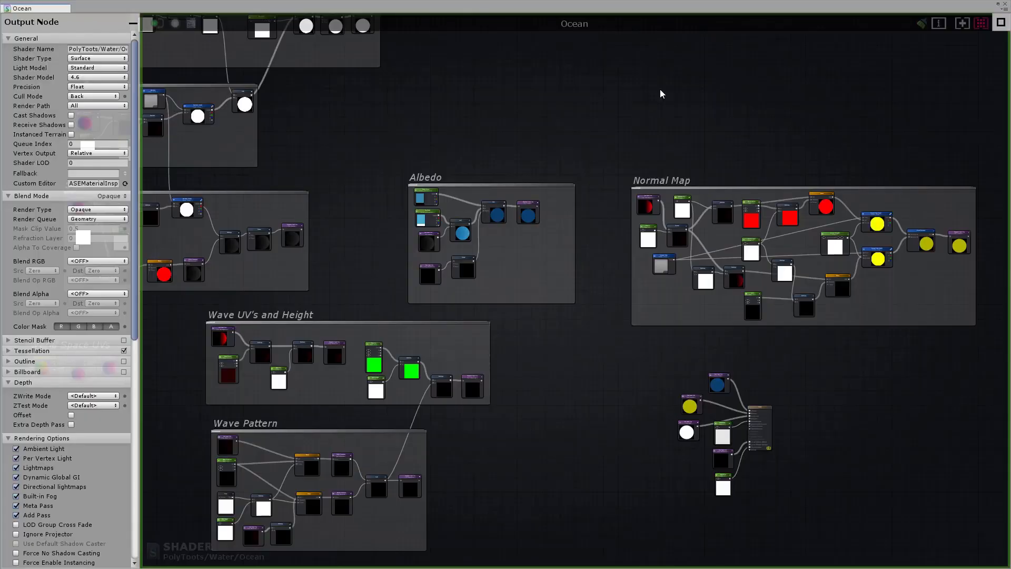
scroll(608, 256, "up", 3)
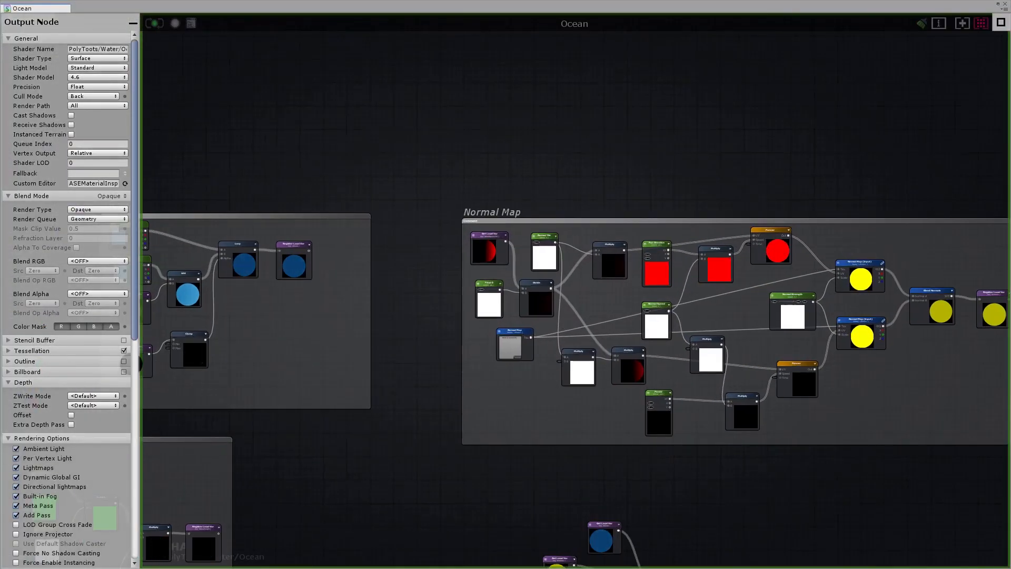
right_click_drag(640, 90, 583, 223)
scroll(561, 223, "up", 2)
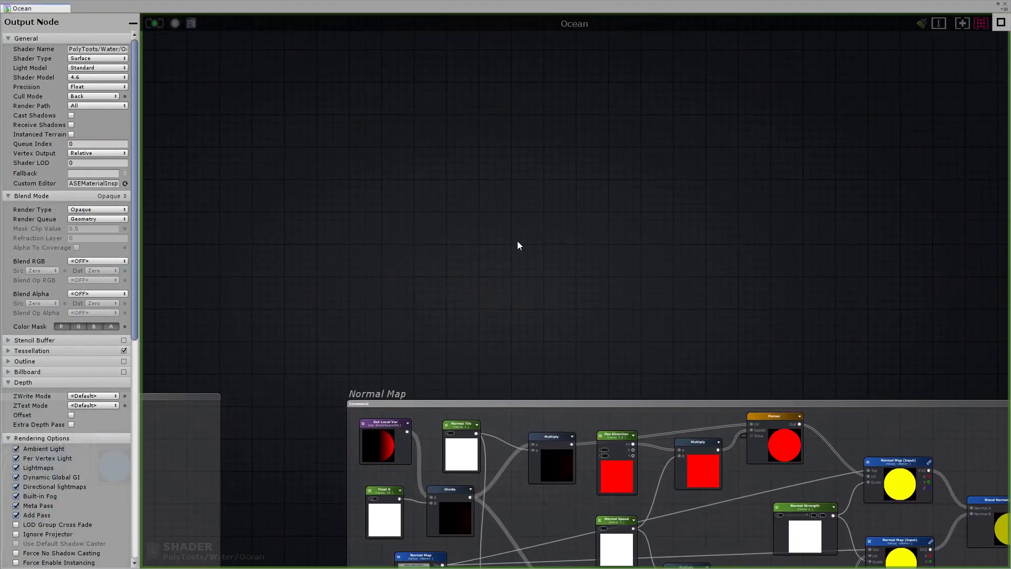
right_click(478, 230)
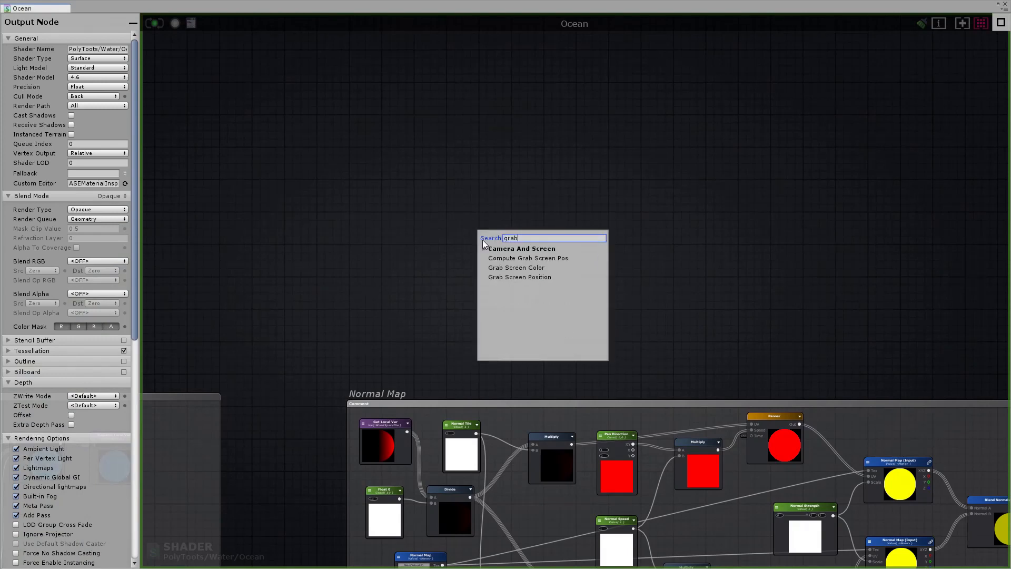
left_click(527, 277)
scroll(551, 258, "up", 2)
Add a Component Mask node limited to X and Y, fed by the Grab Screen Position's XYZW output.
left_click(580, 236)
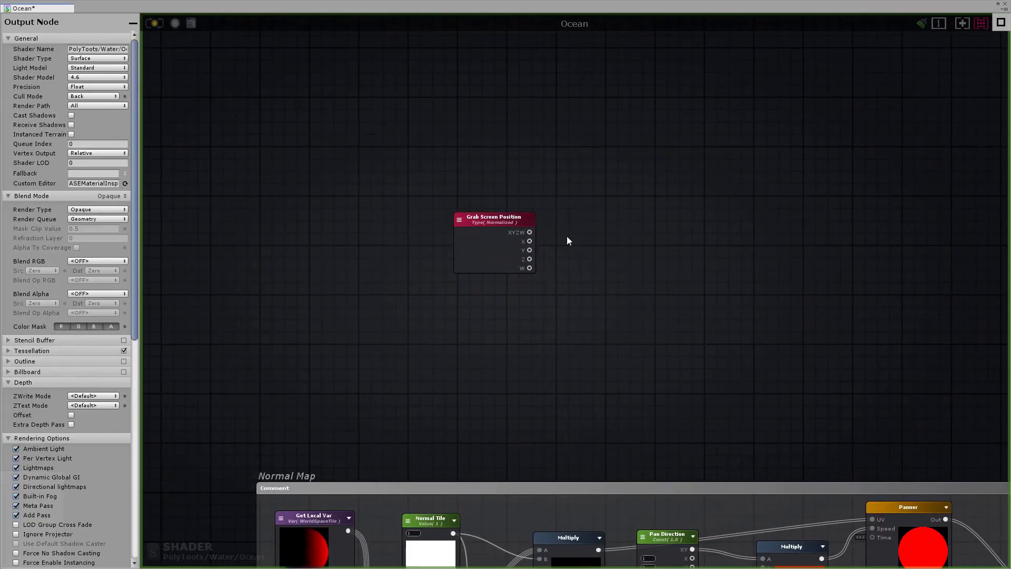
left_click(583, 236)
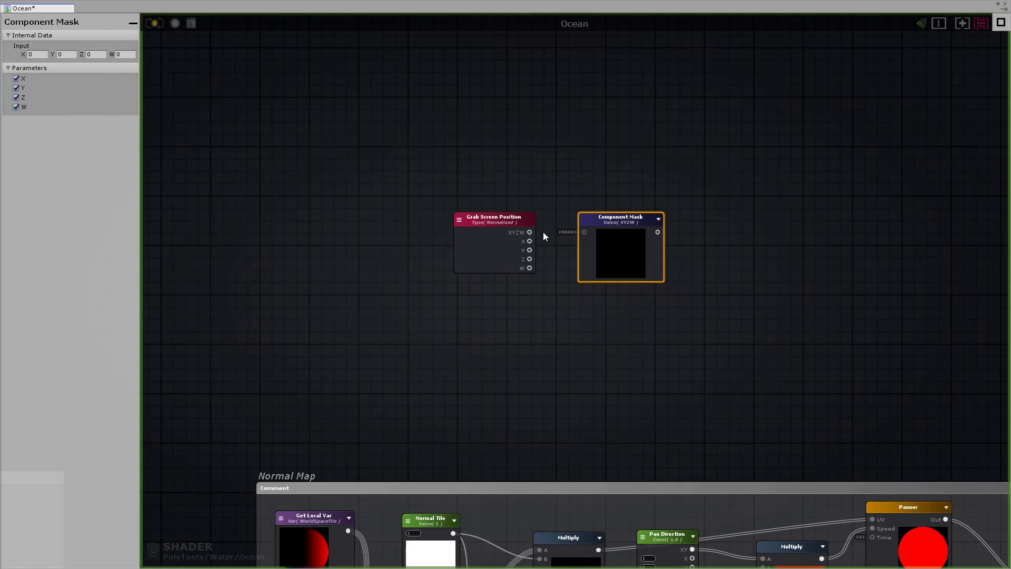
left_click_drag(589, 235, 586, 232)
left_click_drag(611, 222, 618, 225)
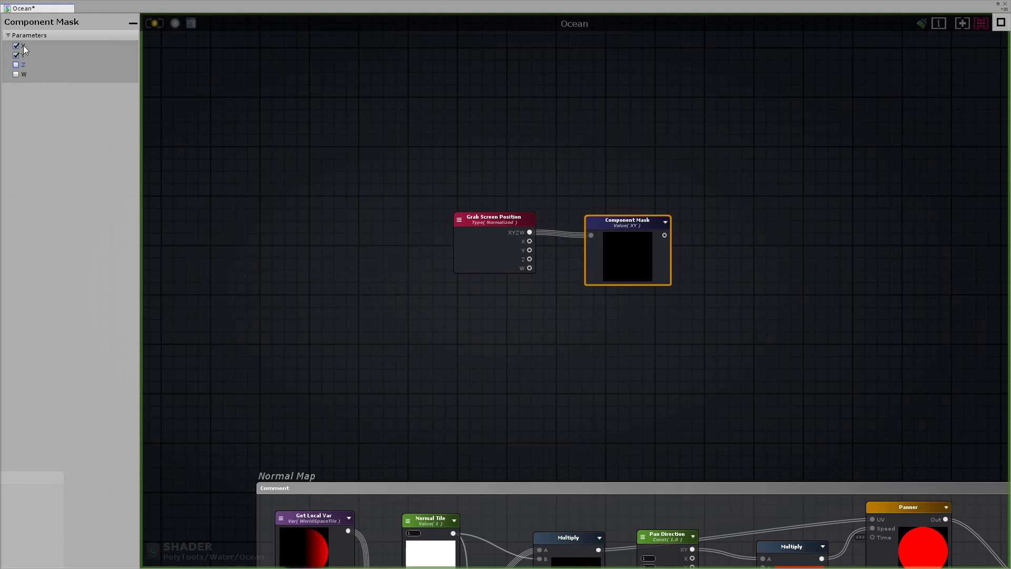
Move the Grab Screen Position and Component Mask nodes together, farther above the Normal Map group.
left_click_drag(398, 152, 625, 266)
left_click_drag(625, 265, 561, 229)
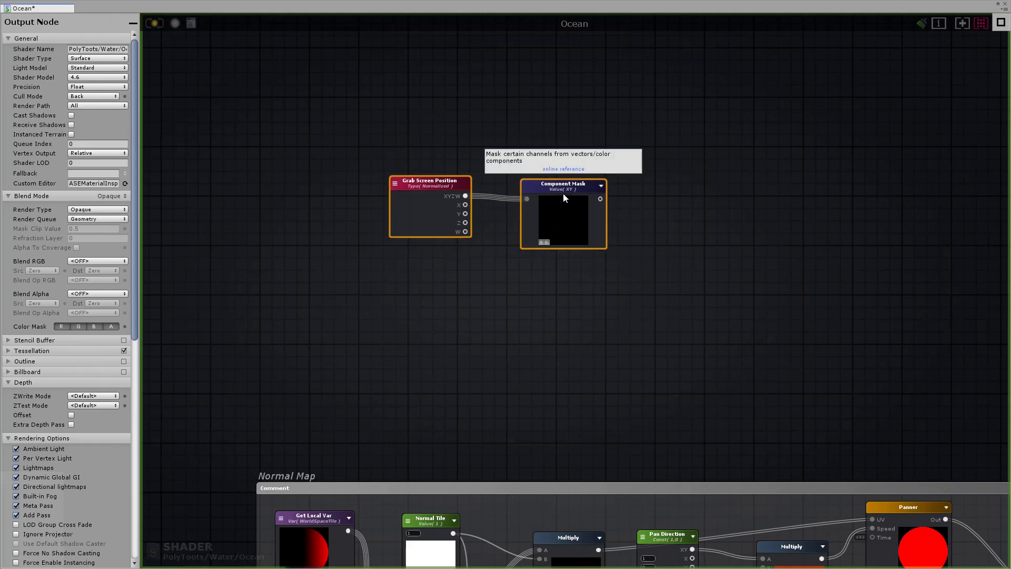
left_click(431, 146)
left_click(534, 185)
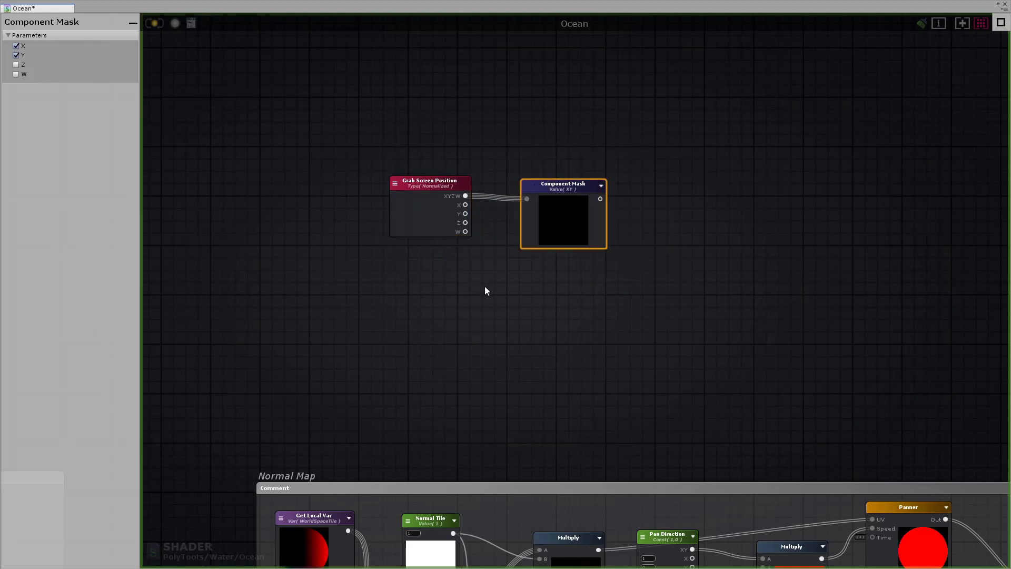
left_click(573, 290)
scroll(535, 280, "up", 3)
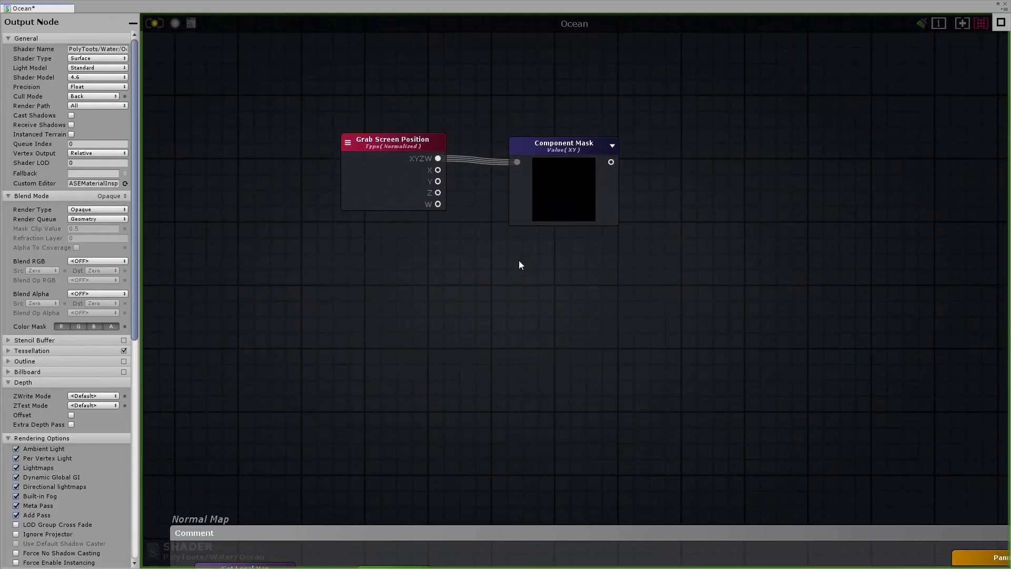
Add a Float node below Grab Screen Position, set it as a Property and name it Refract Amount.
key("1")
left_click(386, 254)
left_click(92, 46)
left_click(90, 69)
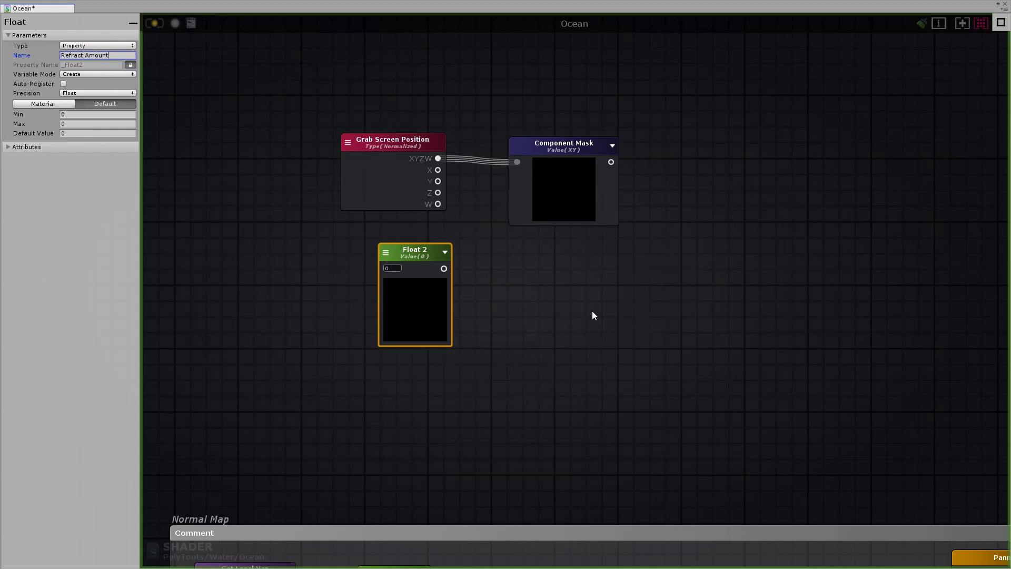
Add a Multiply node with Refract Amount connected to input A, and set Refract Amount's value to 0.1.
left_click(543, 301)
key("m")
left_click(535, 293)
left_click_drag(457, 269, 528, 292)
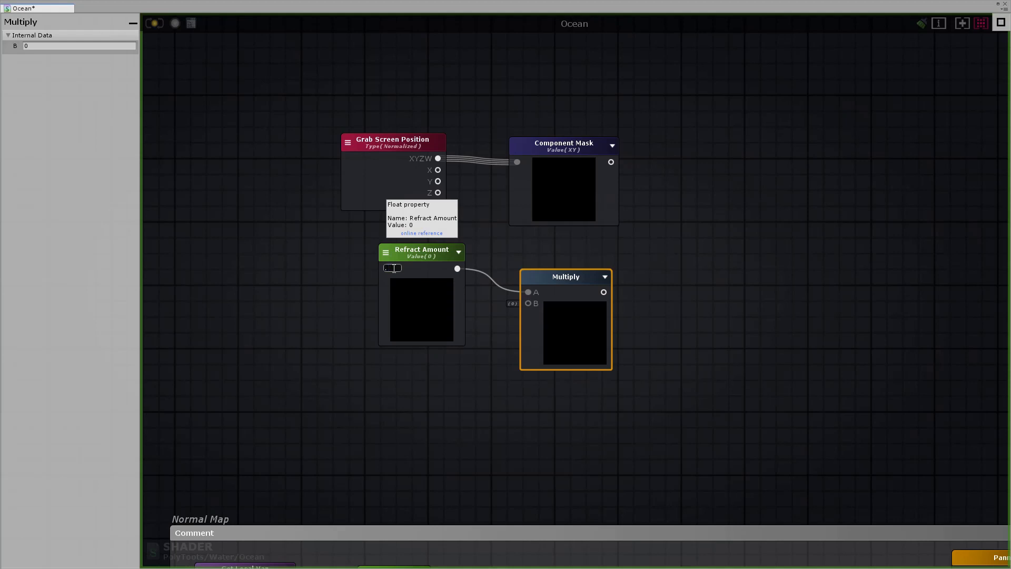
type("0.1")
left_click(421, 257)
left_click(546, 279)
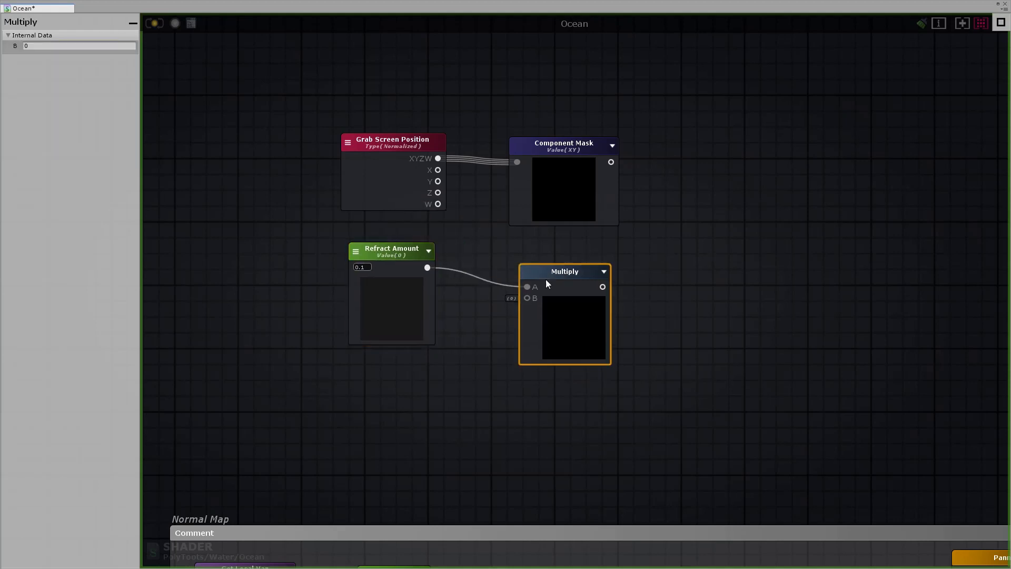
Add a Get Local Var node referencing Normals below Refract Amount and connect it to the Multiply node's B input.
right_click_drag(397, 388, 417, 324)
left_click(418, 323)
key("g")
left_click(407, 311)
left_click_drag(415, 318, 388, 306)
left_click(385, 307)
left_click(423, 386)
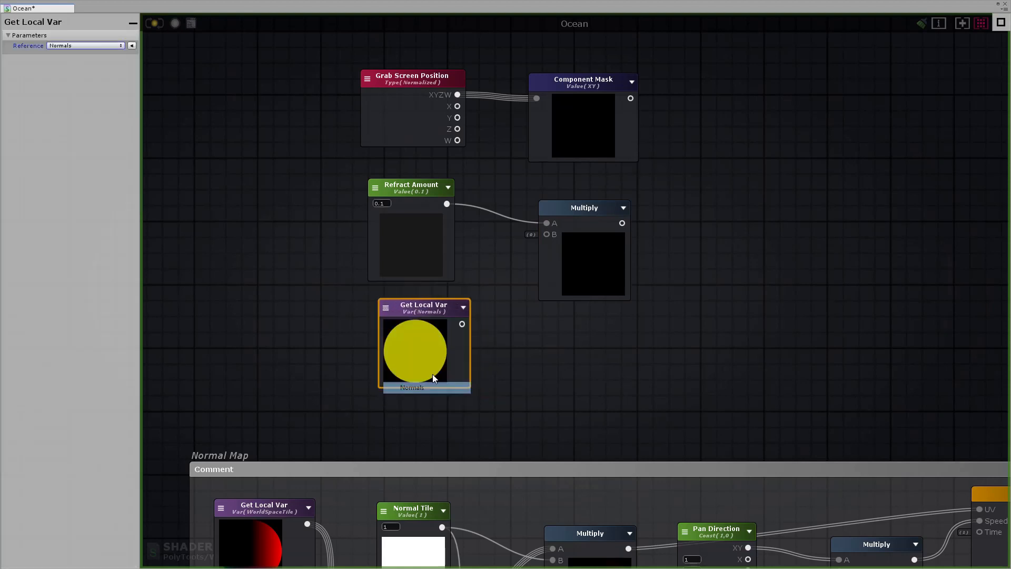
left_click_drag(462, 324, 548, 235)
left_click_drag(431, 312, 425, 312)
Move the five new refraction nodes together farther above the Normal Map group.
scroll(426, 312, "down", 6)
middle_click_drag(318, 435, 207, 282)
middle_click_drag(618, 299, 490, 415)
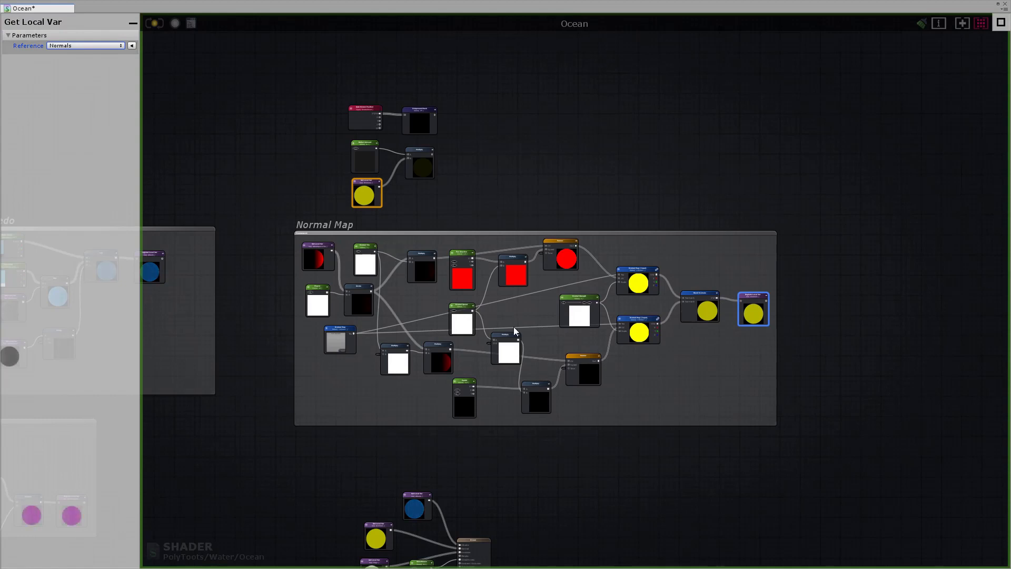
middle_click_drag(621, 274, 675, 368)
scroll(532, 225, "up", 2)
left_click_drag(552, 172, 366, 304)
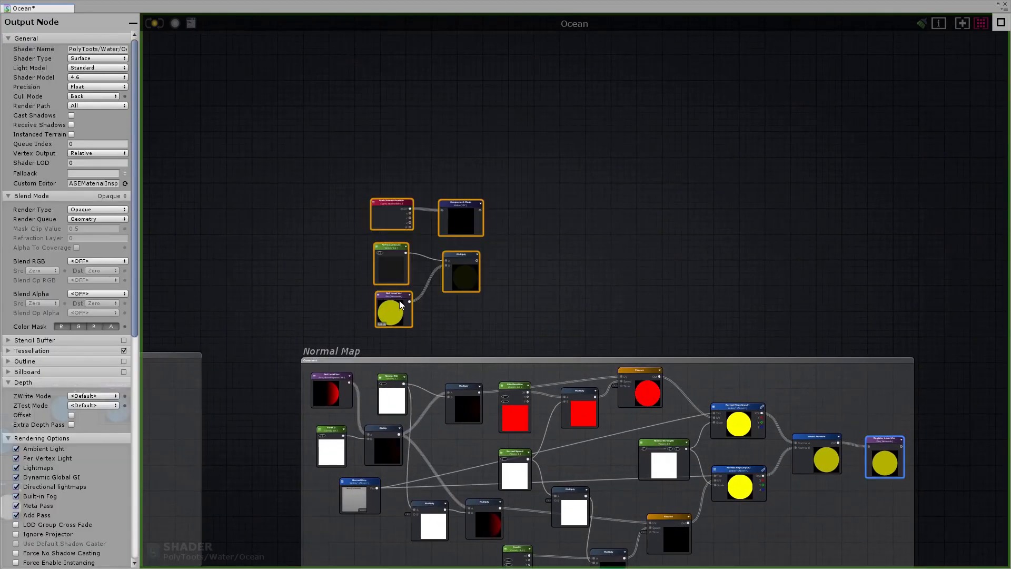
left_click(520, 263)
Add an Add node that sums the Component Mask output on A with the Multiply output on B.
scroll(500, 248, "up", 4)
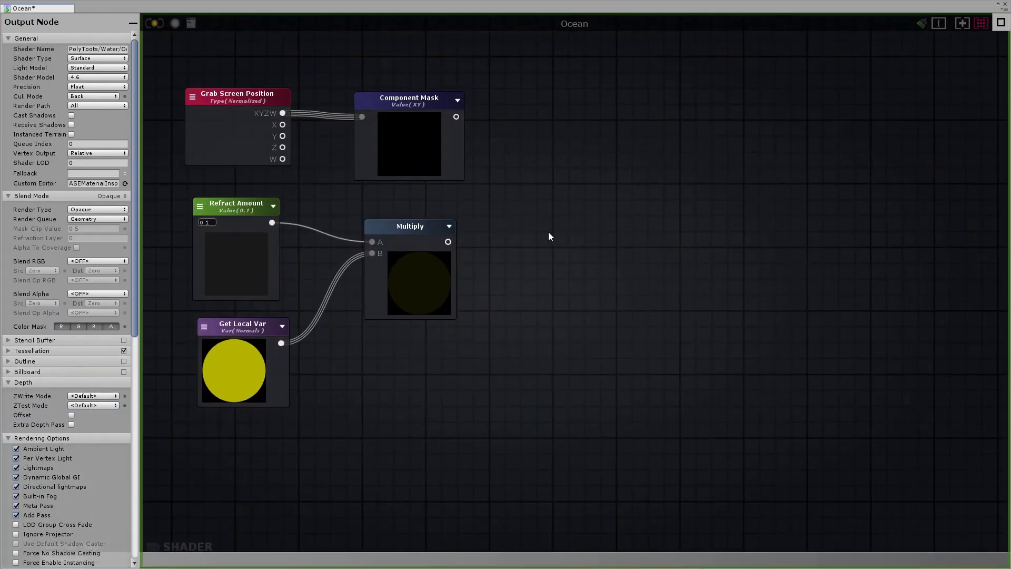
left_click(559, 223)
left_click_drag(560, 223, 554, 192)
left_click_drag(456, 116, 543, 211)
left_click_drag(448, 242, 550, 185)
Tidy the Normals Get Local Var and Refract Amount nodes into a column beneath Grab Screen Position.
left_click(250, 330)
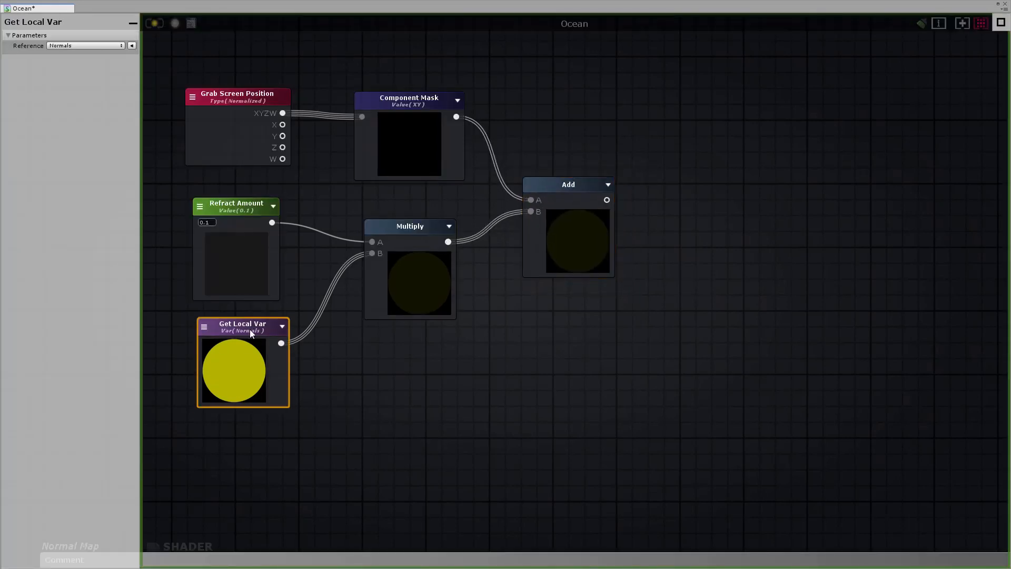
left_click_drag(249, 330, 259, 326)
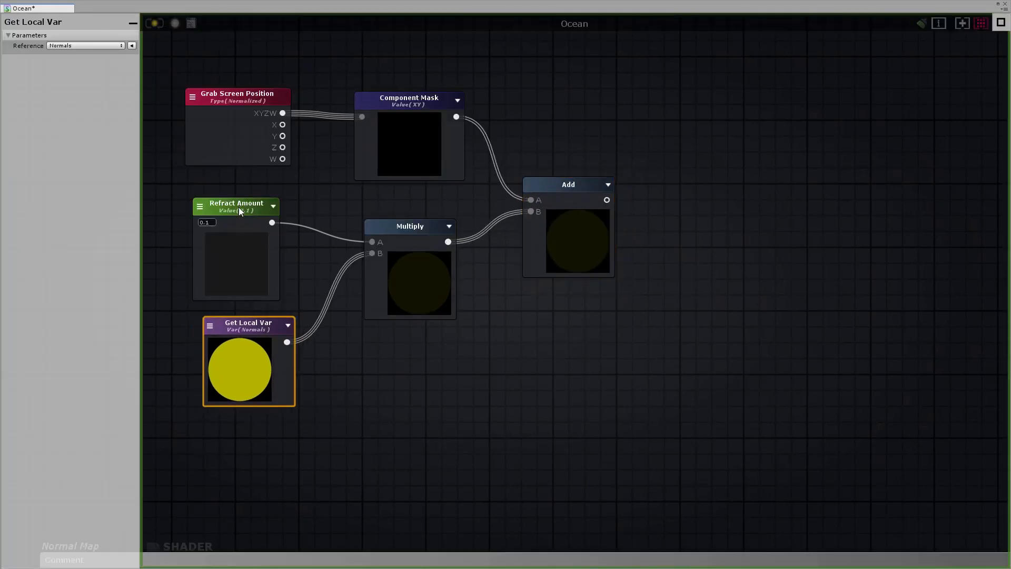
left_click_drag(238, 207, 250, 200)
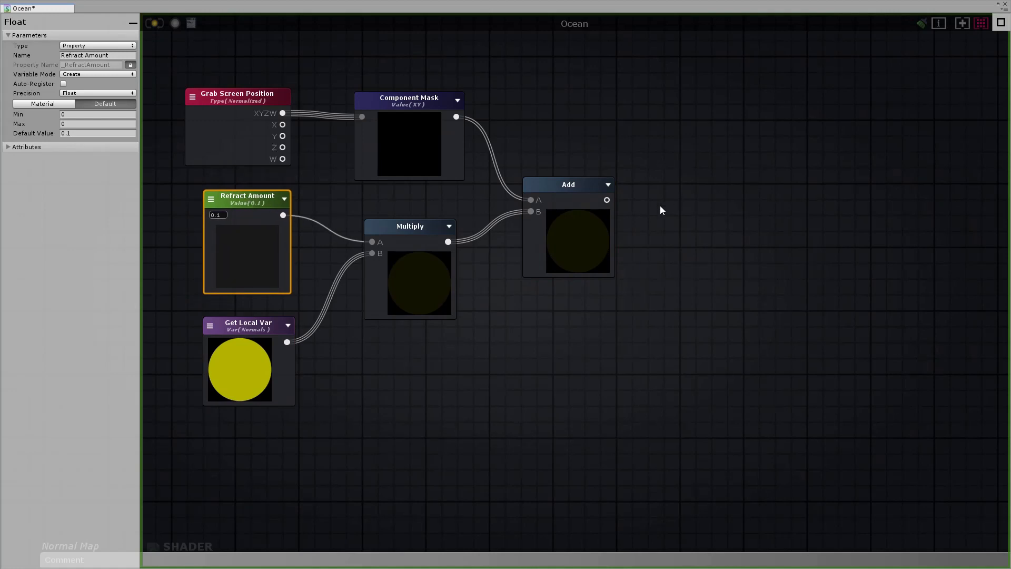
Add a Grab Screen Color node after the Add node and feed its UV input from the Add output.
middle_click_drag(660, 205, 565, 247)
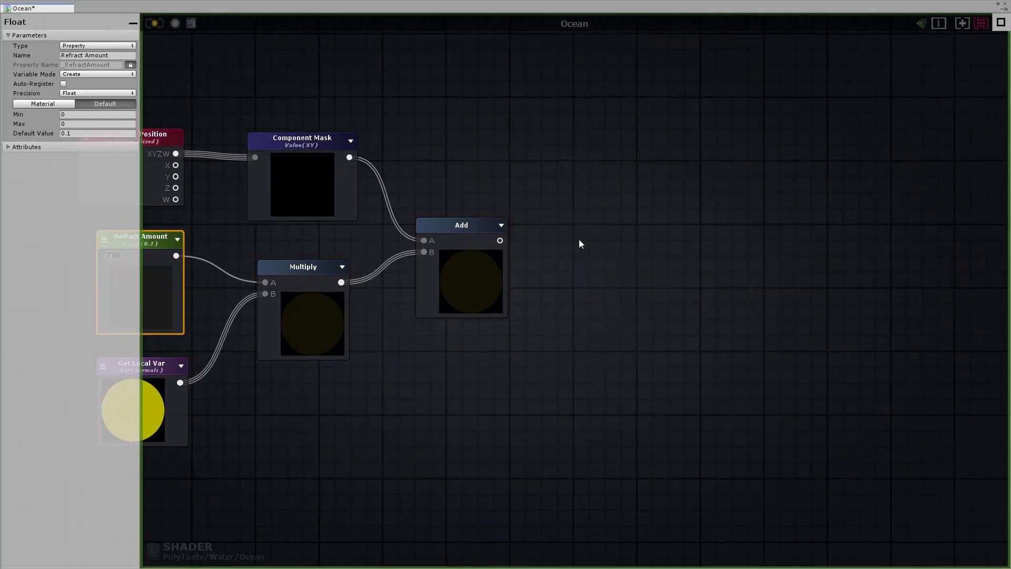
left_click(590, 237)
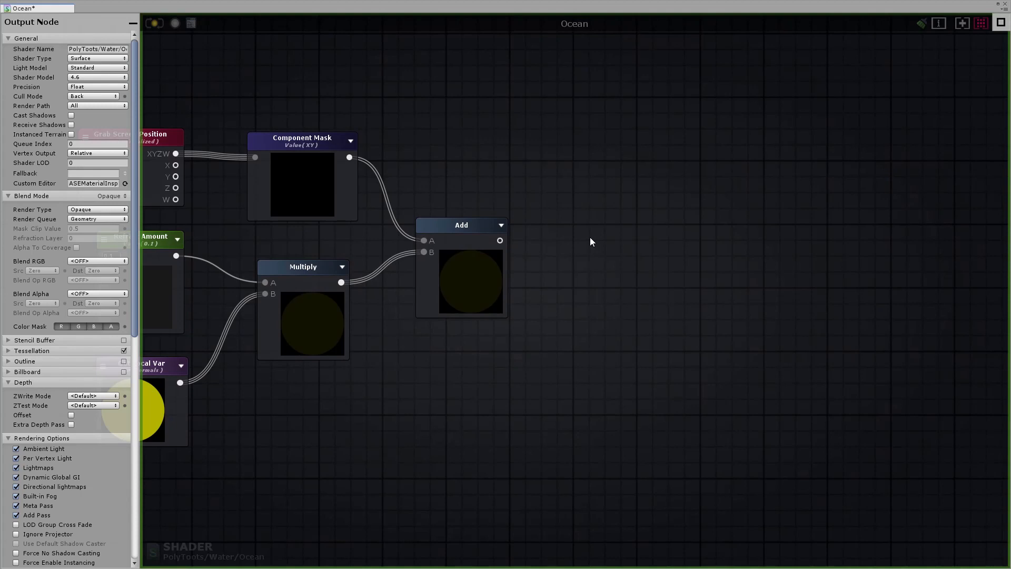
right_click(591, 239)
type("grab")
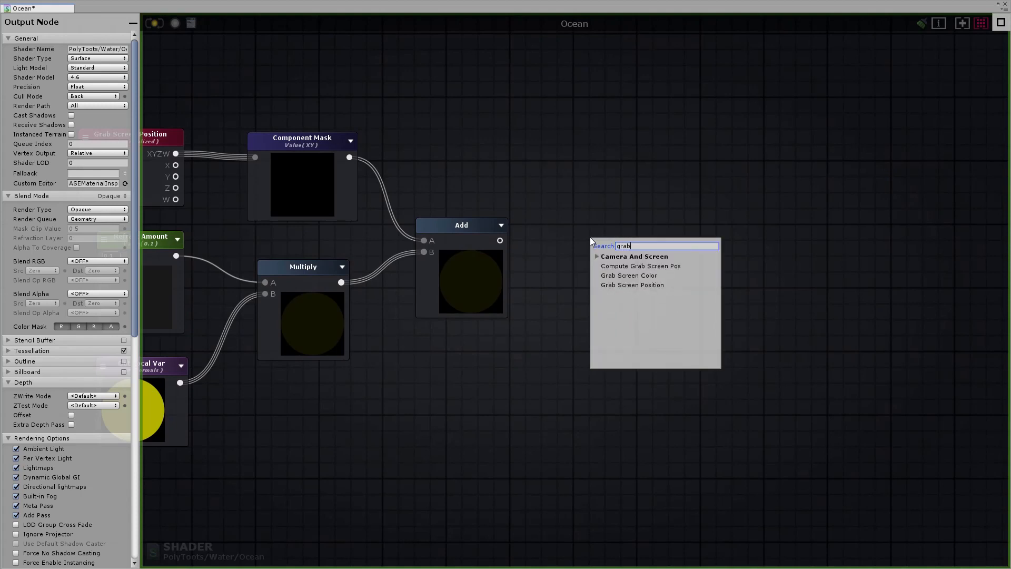
left_click(629, 275)
left_click_drag(602, 243, 579, 230)
left_click_drag(500, 240, 595, 228)
Add a Clamp node and connect Grab Screen Color's RGBA output to its input.
left_click(672, 233)
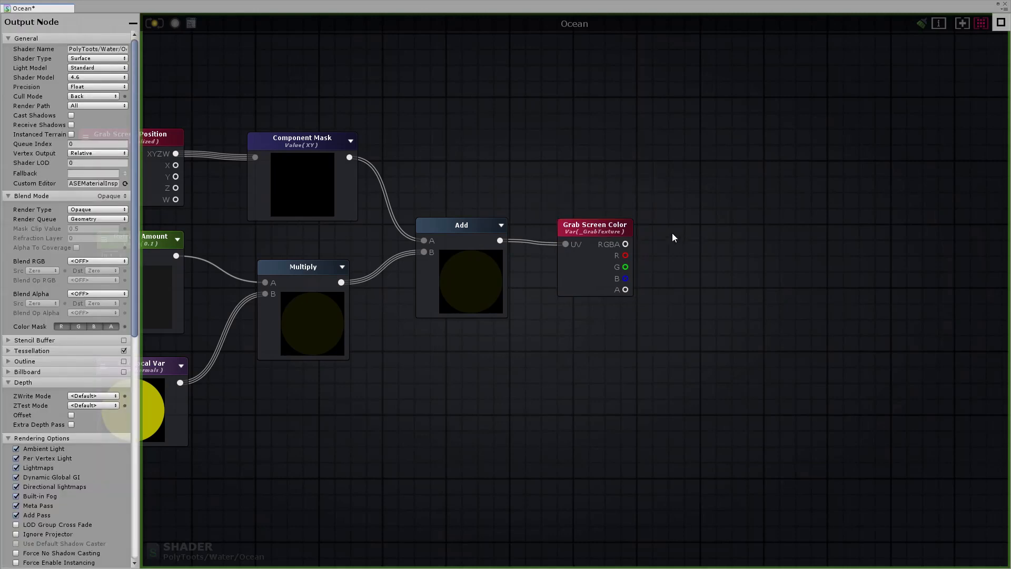
right_click(673, 233)
type("clam")
left_click(693, 262)
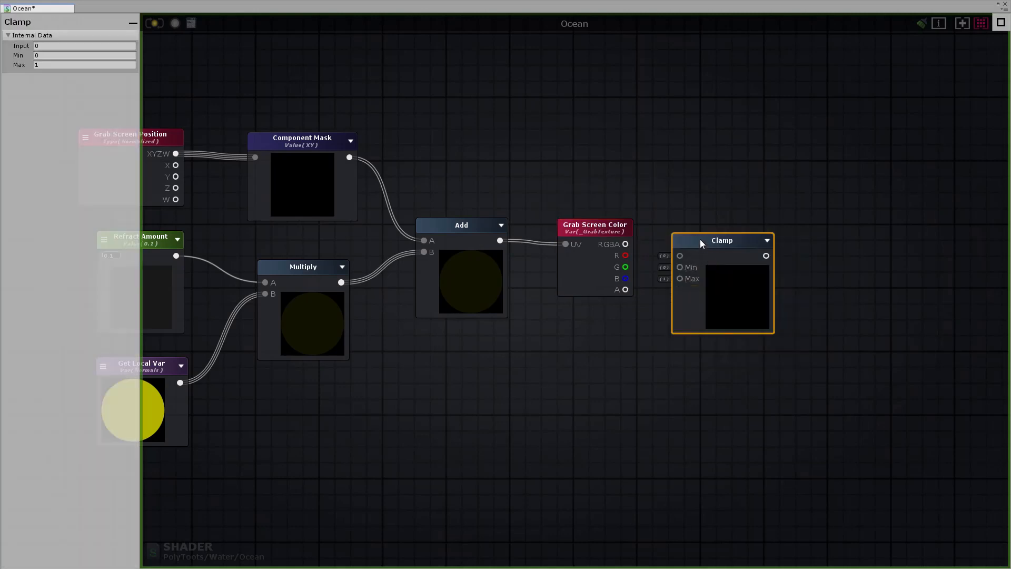
left_click_drag(700, 240, 707, 232)
left_click_drag(625, 243, 684, 242)
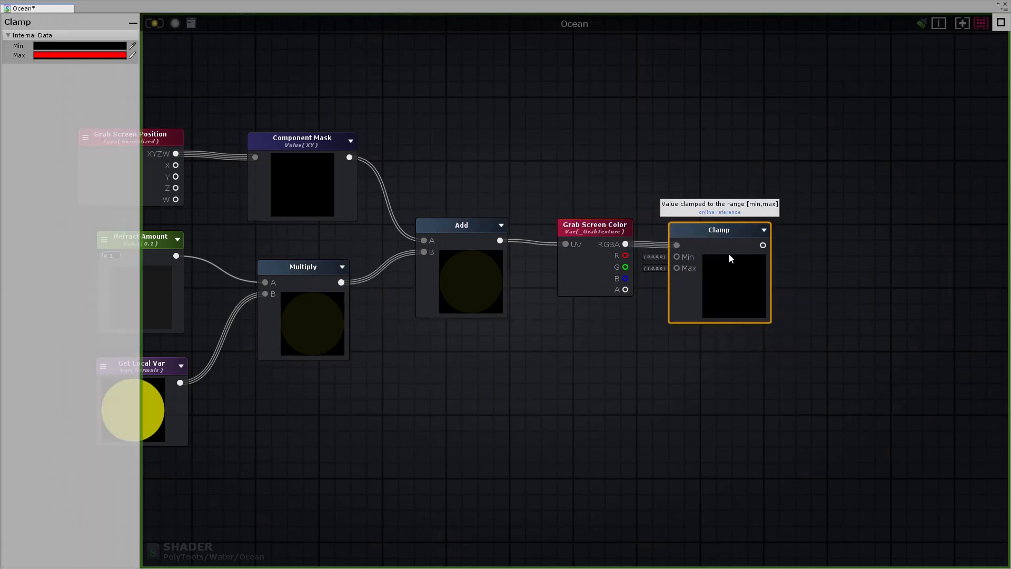
Add a Register Local Var node fed by the Clamp output and name its variable refraction.
middle_click_drag(712, 243, 616, 271)
left_click(699, 262)
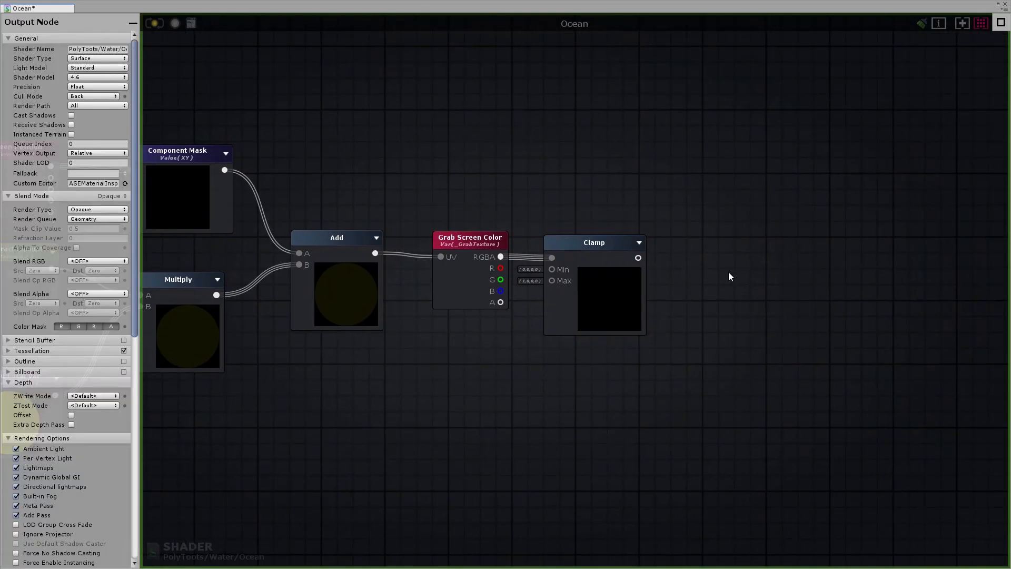
key("r")
left_click(739, 263)
left_click_drag(756, 266, 738, 252)
left_click_drag(639, 257, 731, 248)
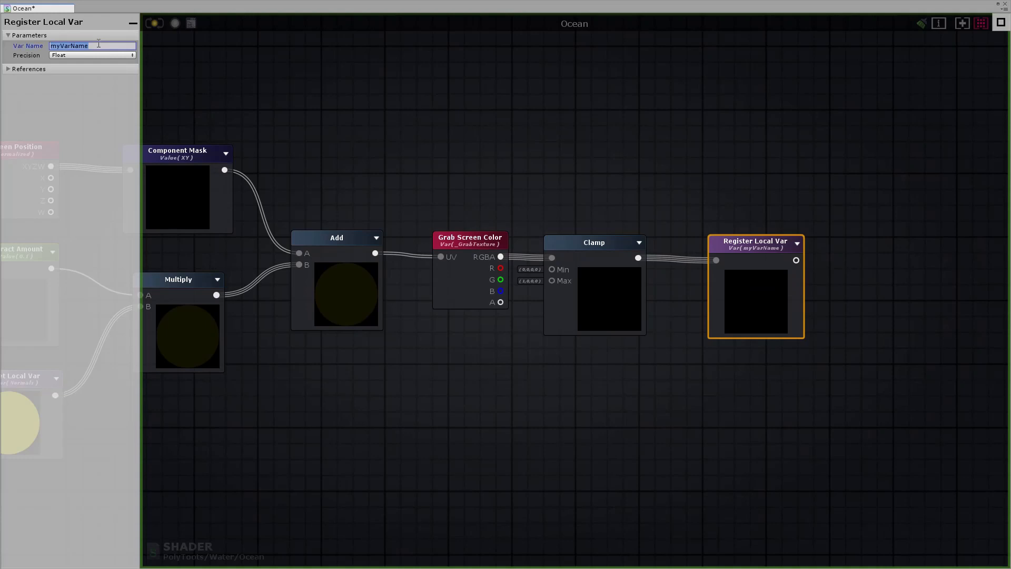
type("refraction")
left_click_drag(562, 334, 565, 335)
Select the complete refraction network and shift it slightly up above the Normal Map group.
left_click(757, 281)
scroll(595, 308, "down", 6)
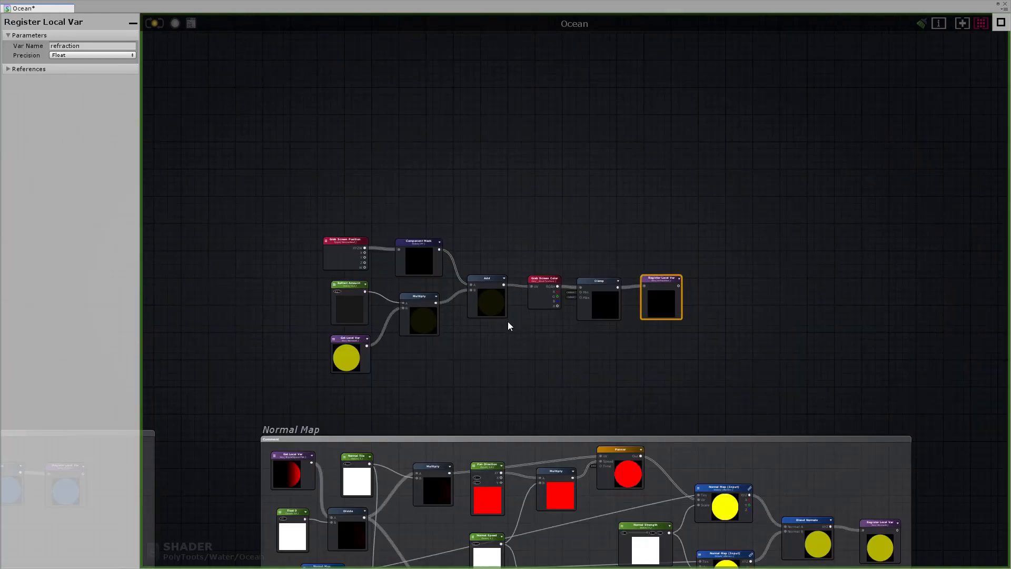
left_click_drag(428, 175, 765, 299)
left_click_drag(752, 268, 760, 259)
Move the Albedo Get Local Var node away from the Ocean output node to free space between them.
middle_click_drag(629, 262, 546, 148)
middle_click_drag(712, 404, 628, 185)
middle_click_drag(620, 398, 724, 311)
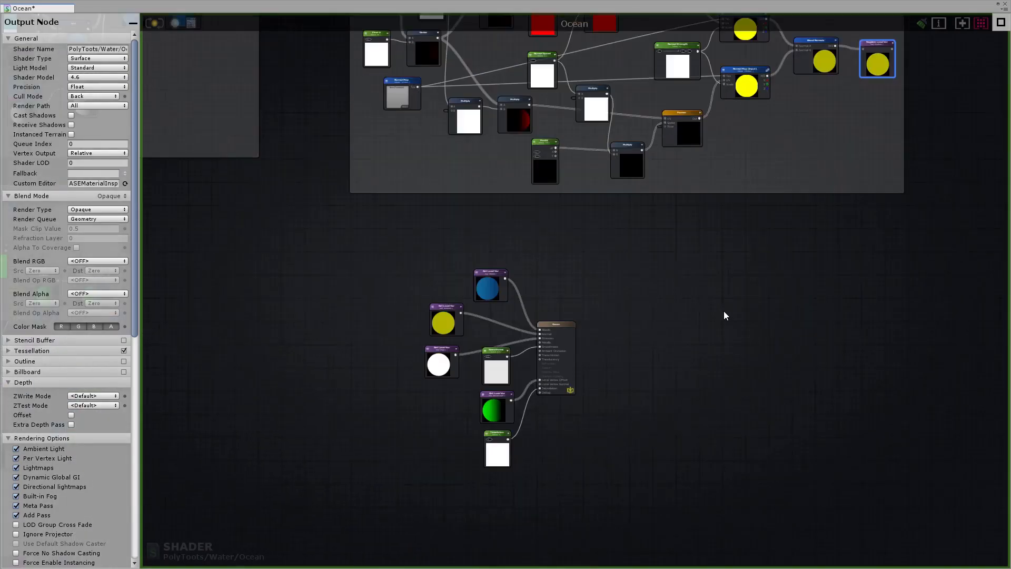
scroll(525, 311, "up", 6)
left_click_drag(452, 240, 399, 212)
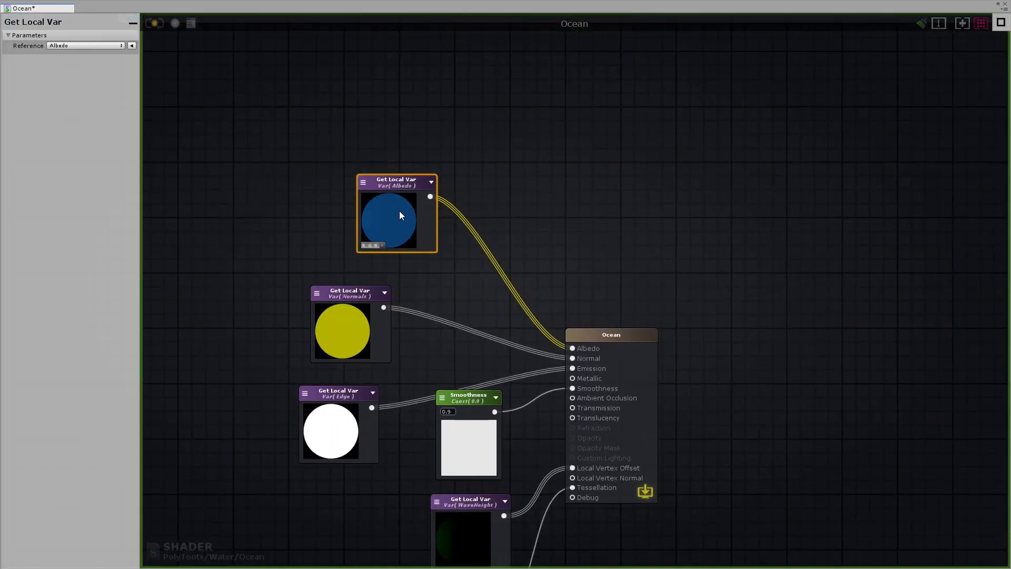
left_click(545, 230)
key("r")
left_click(534, 211)
left_click_drag(553, 220, 534, 203)
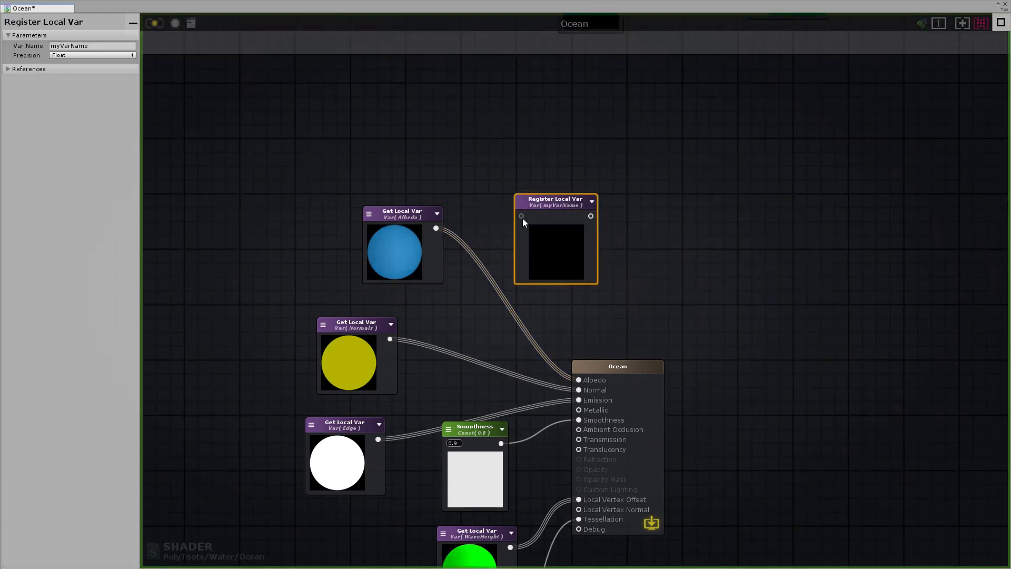
key("Delete")
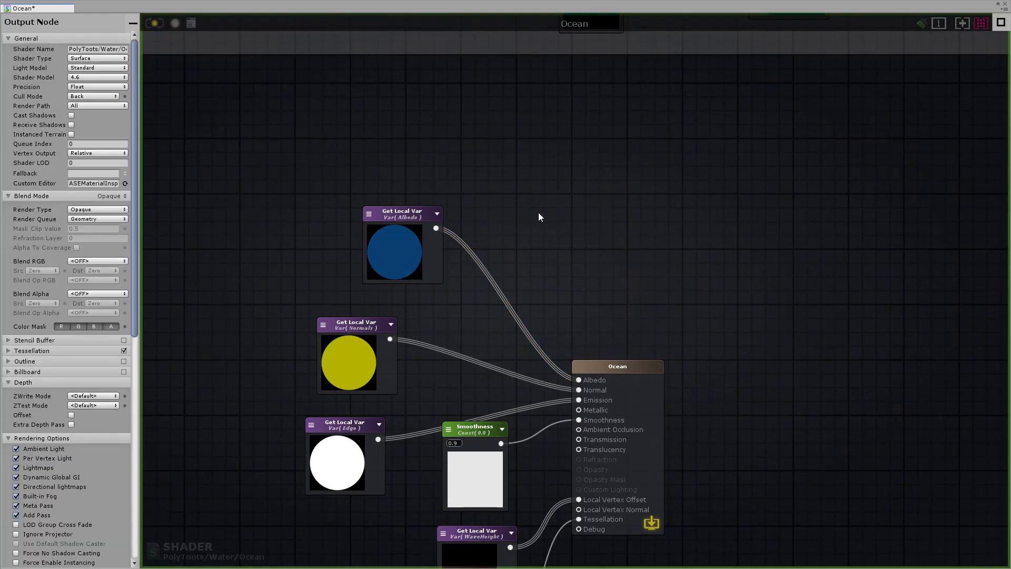
Add a Get Local Var node referencing refraction and connect it to the Ocean output's Albedo input.
key("g")
left_click(538, 213)
left_click(545, 218)
left_click(573, 323)
left_click_drag(575, 222, 579, 380)
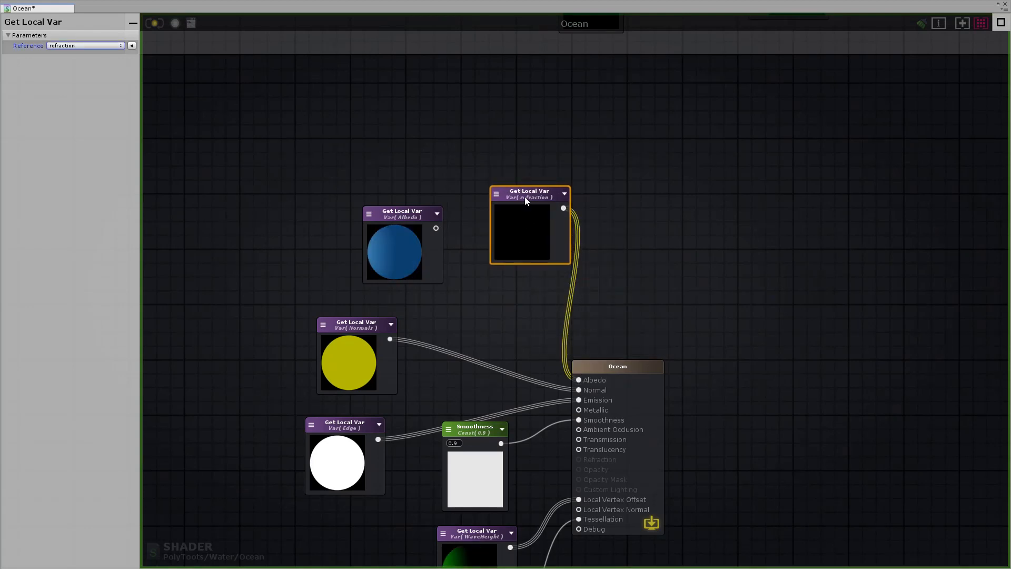
Compile the Ocean shader from the restored graph window and check the water in the scene.
left_click(1000, 20)
left_click(326, 60)
mouse_move(527, 416)
right_mouse_down()
mouse_move(540, 423)
mouse_move(527, 411)
right_mouse_up()
Set the Clamp node's Max color to white (FFFFFF) and recompile the shader.
scroll(557, 189, "down", 5)
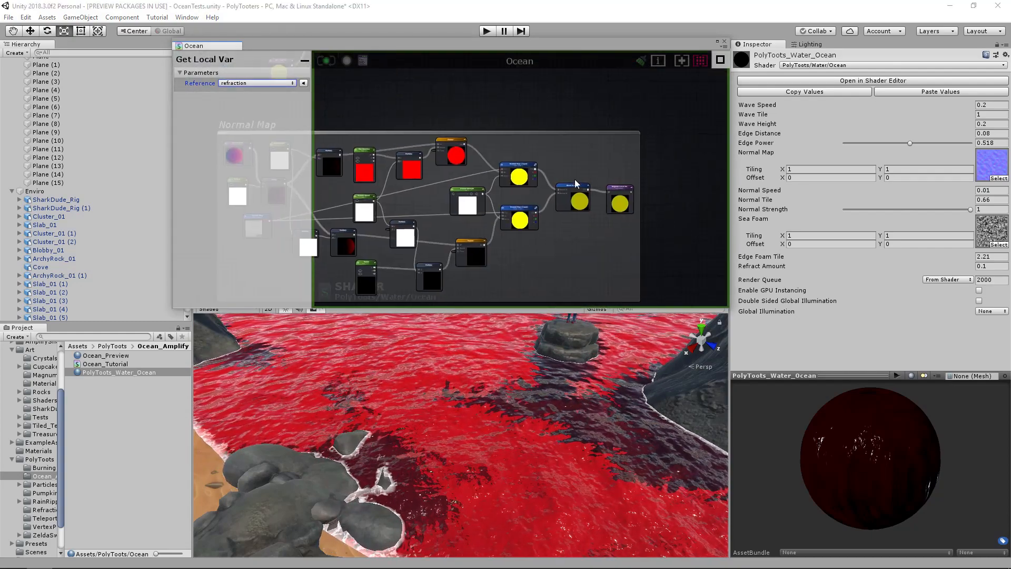
scroll(596, 169, "up", 8)
left_click(401, 166)
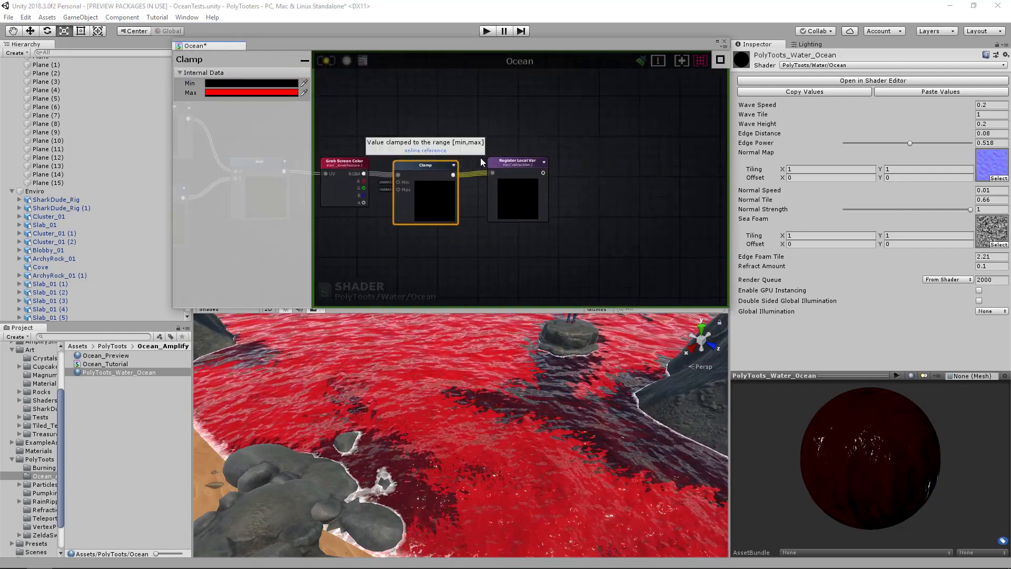
left_click(276, 94)
left_click(755, 164)
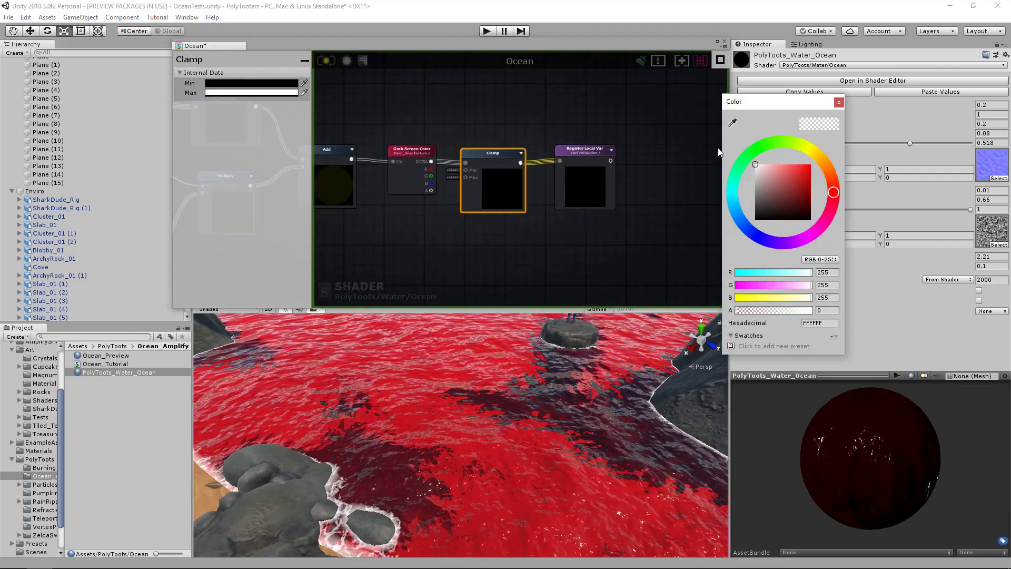
left_click(838, 104)
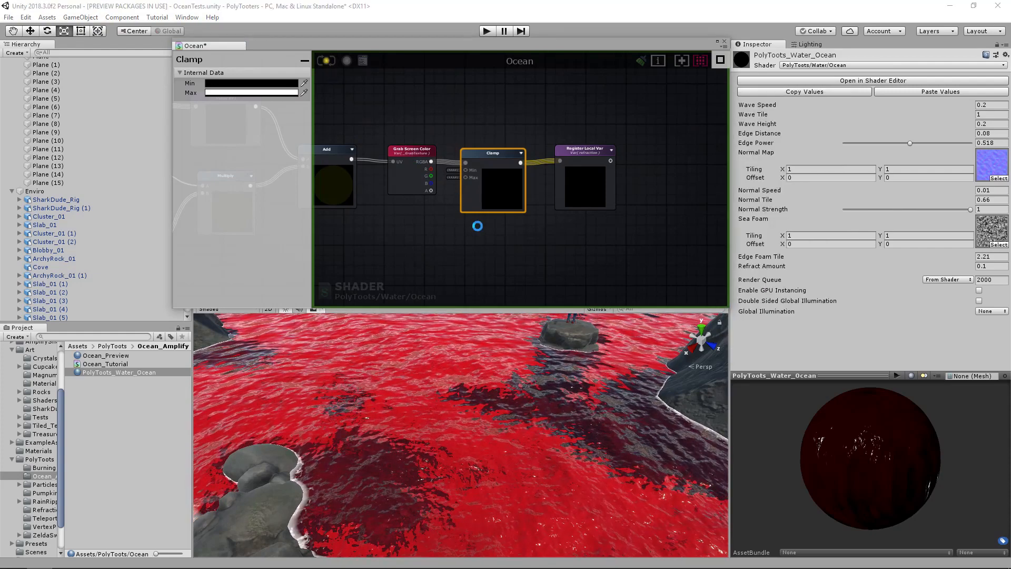
Set the ocean material's Refract Amount to 0.03 and inspect the refraction around the shark characters and rocks.
right_click_drag(502, 438, 451, 414)
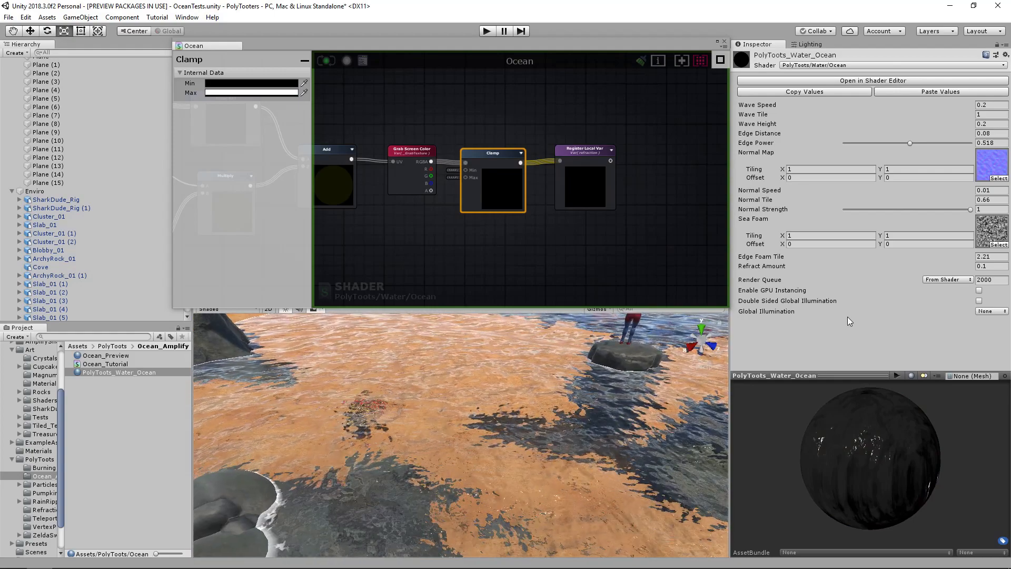
left_click(983, 266)
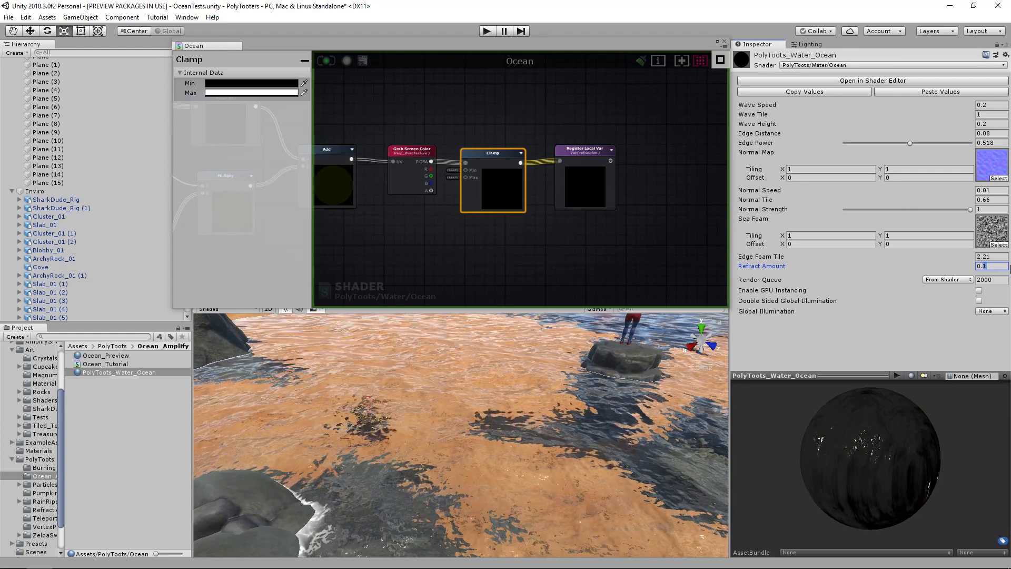
type("03")
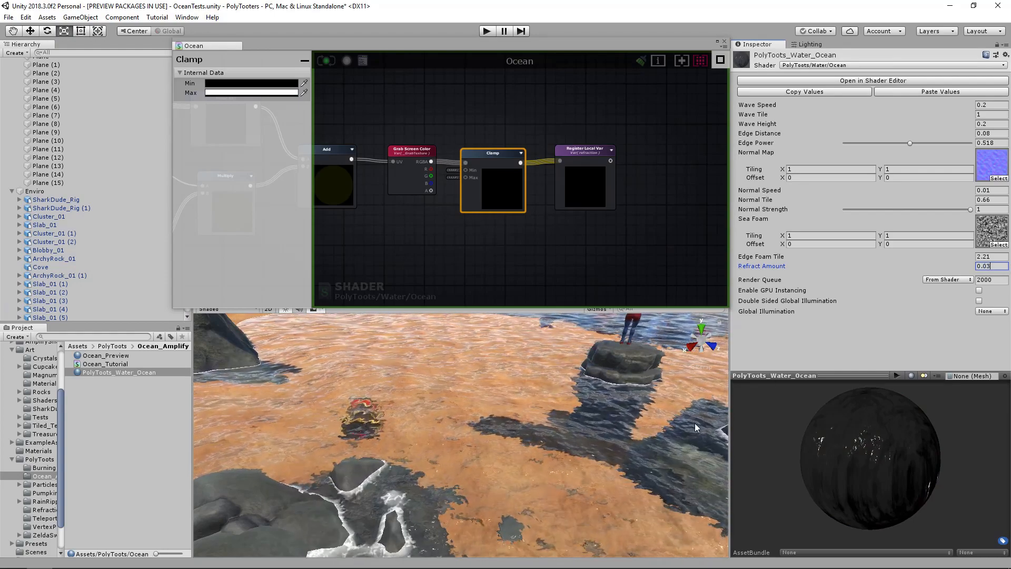
right_click_drag(695, 424, 559, 413)
key("w")
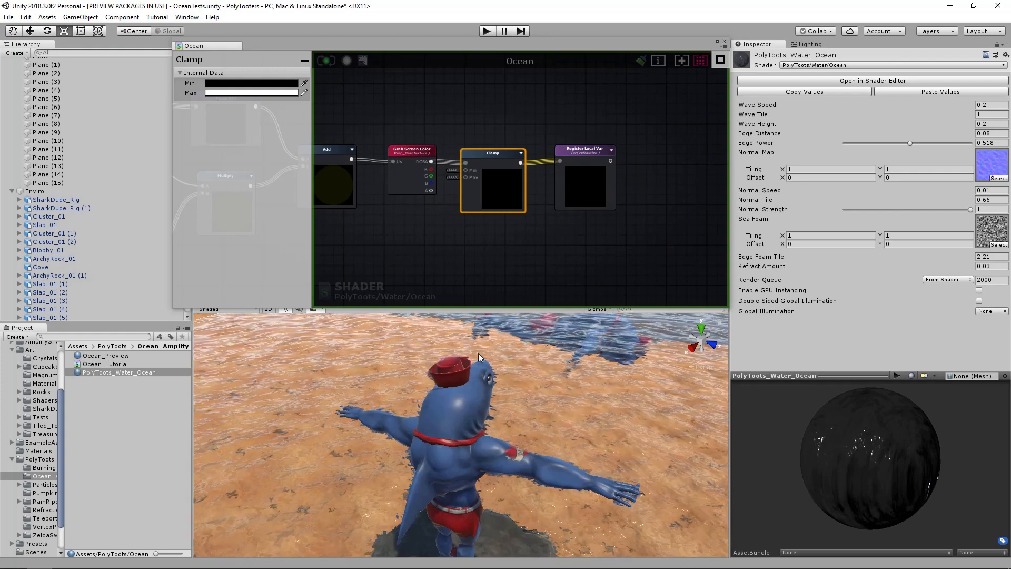
right_click_drag(541, 451, 551, 415)
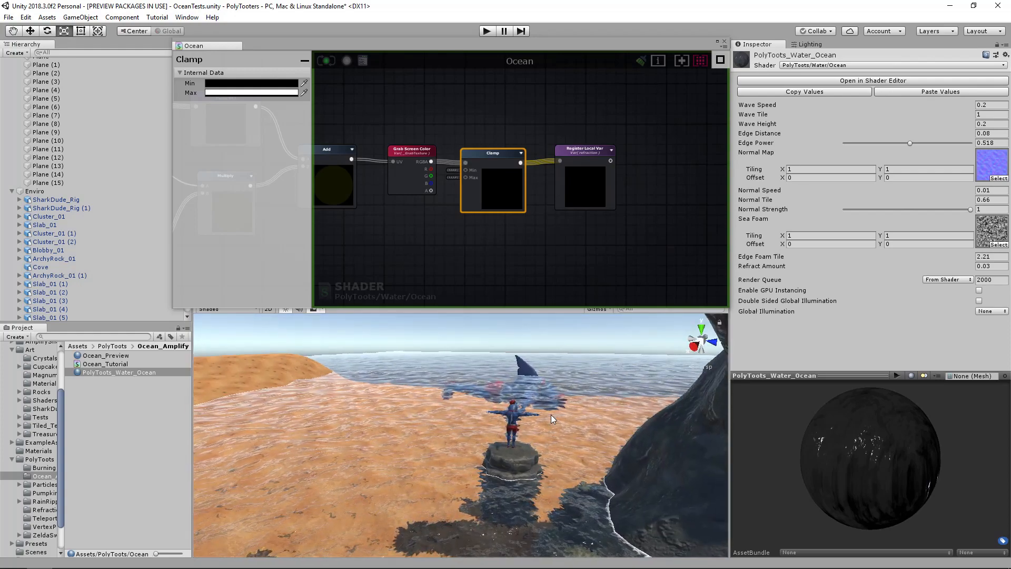
right_click_drag(551, 415, 539, 450)
Reconnect the Albedo Get Local Var to the Ocean output's Albedo and delete the refraction Get Local Var node.
left_click(718, 42)
middle_click_drag(561, 208, 861, 256)
scroll(627, 211, "down", 3)
middle_click_drag(624, 469, 646, 217)
scroll(520, 310, "up", 6)
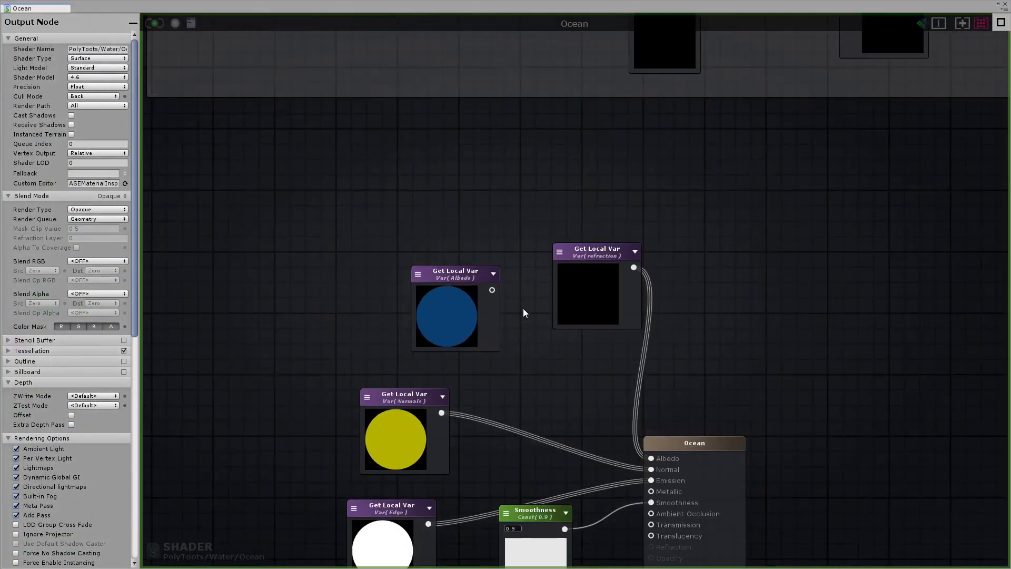
left_click_drag(490, 289, 663, 473)
left_click(608, 272)
key("Delete")
left_click_drag(456, 270, 533, 266)
left_click(547, 172)
Group the refraction network's nodes in a comment frame titled "Refraction".
scroll(553, 208, "down", 5)
middle_click_drag(553, 211, 576, 381)
middle_click_drag(623, 68, 609, 290)
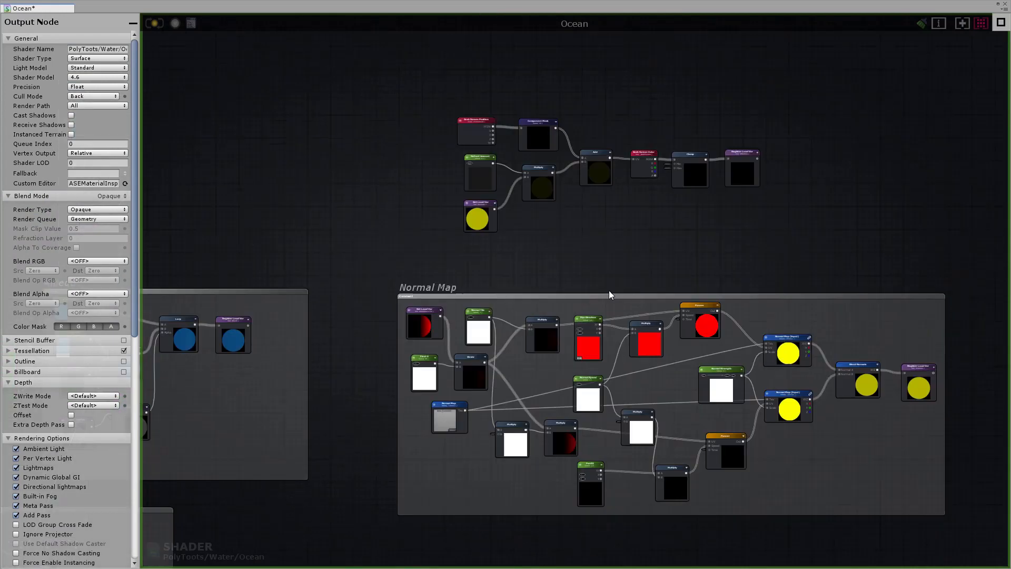
left_click_drag(812, 88, 455, 239)
middle_click_drag(578, 217, 564, 236)
key("c")
left_click(508, 113)
left_click(547, 132)
left_click(66, 46)
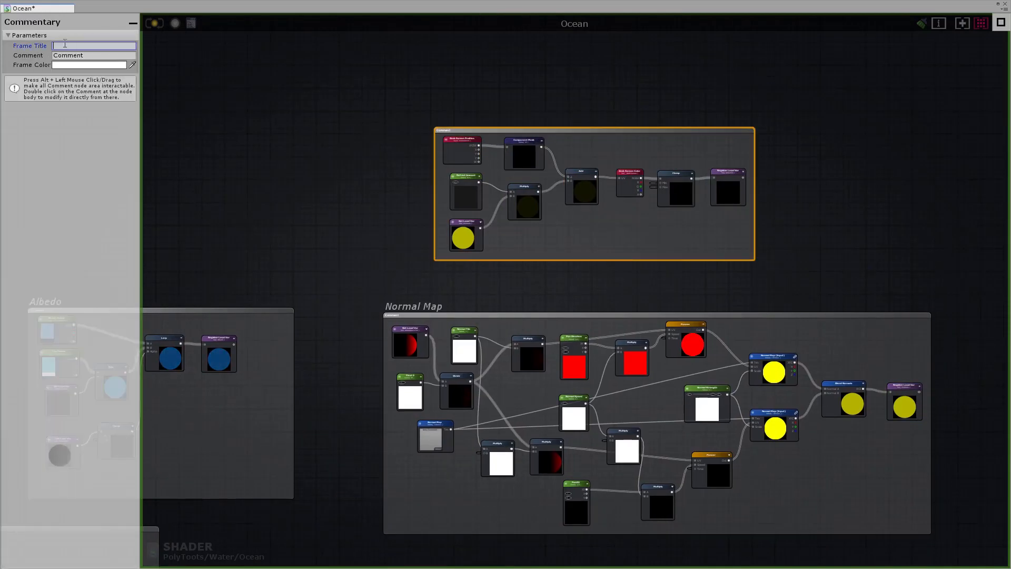
type("Refraction")
left_click(347, 137)
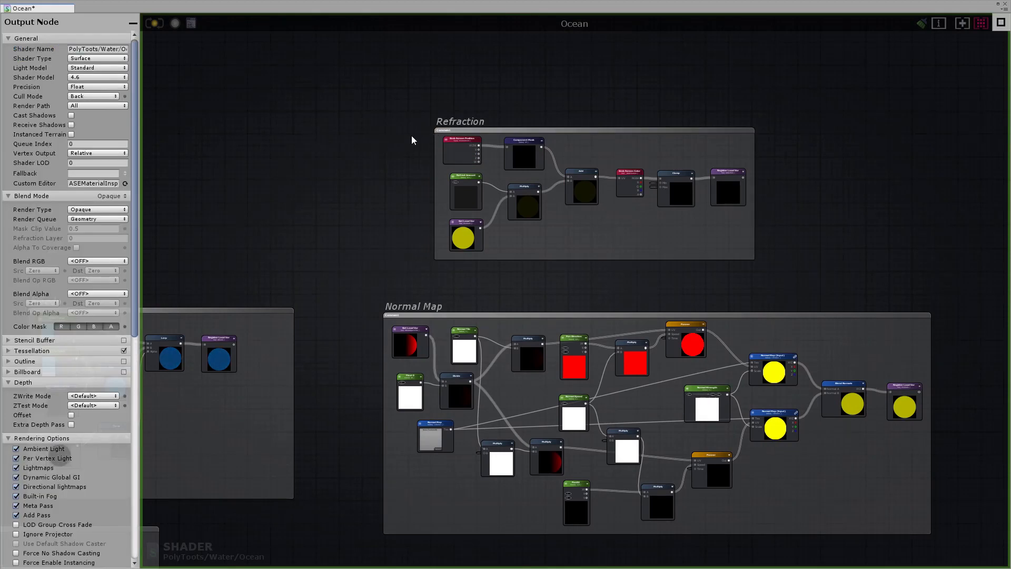
Add a Depth Fade node in the empty graph space above the Refraction frame.
middle_click_drag(534, 179, 908, 181)
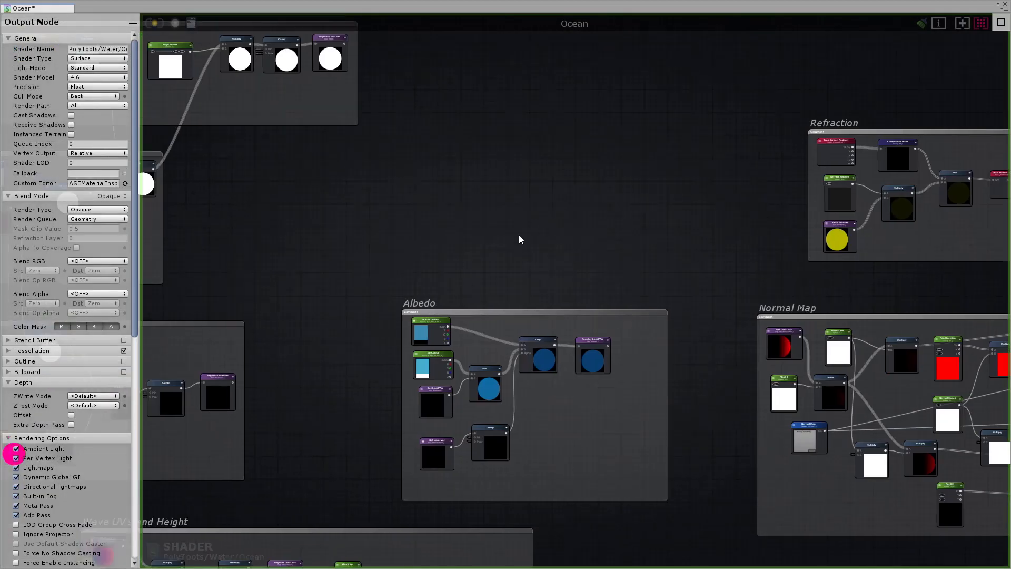
middle_click_drag(505, 171, 598, 242)
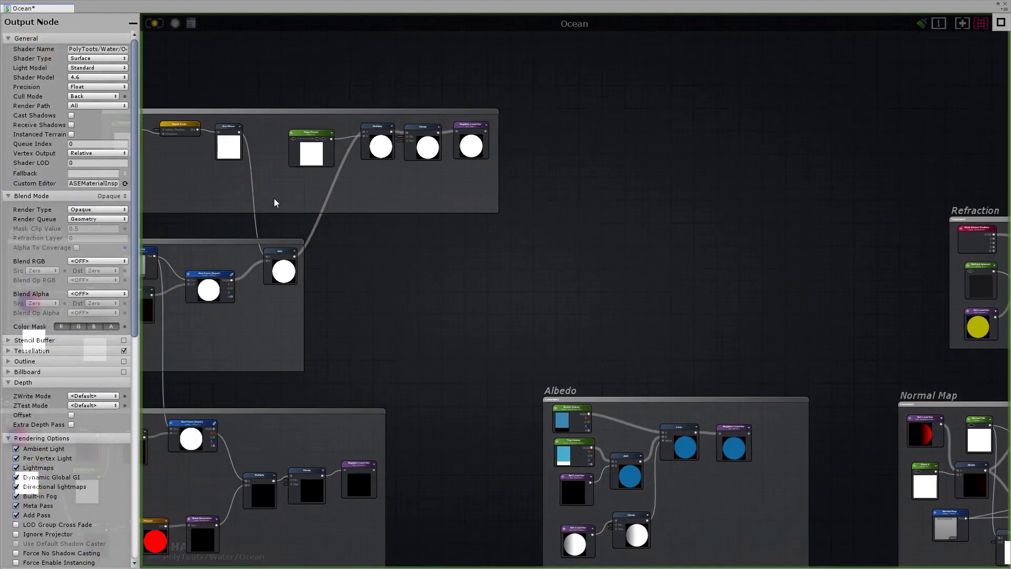
middle_click_drag(274, 202, 326, 195)
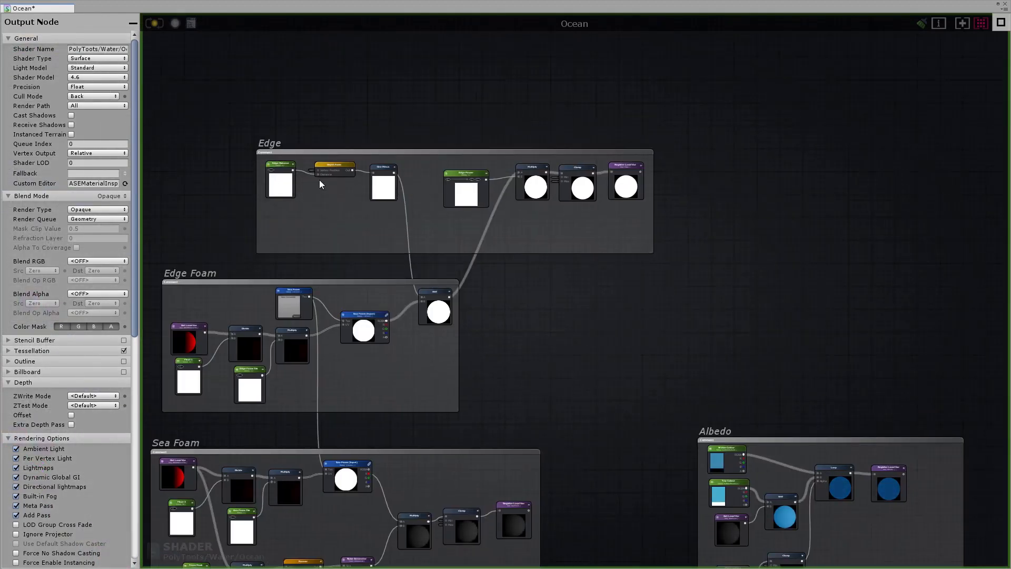
middle_click_drag(748, 224, 625, 230)
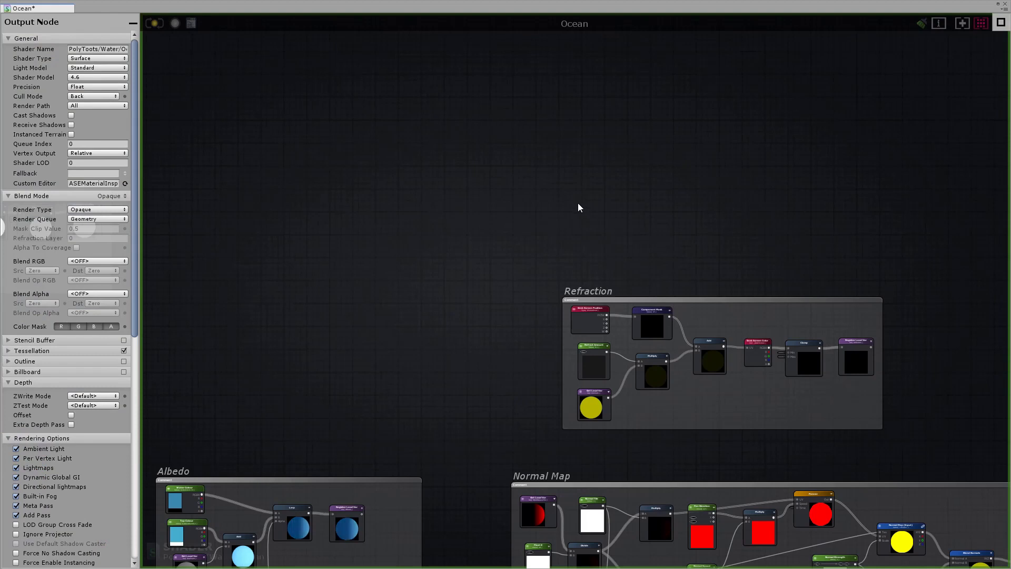
right_click(605, 214)
scroll(638, 223, "up", 3)
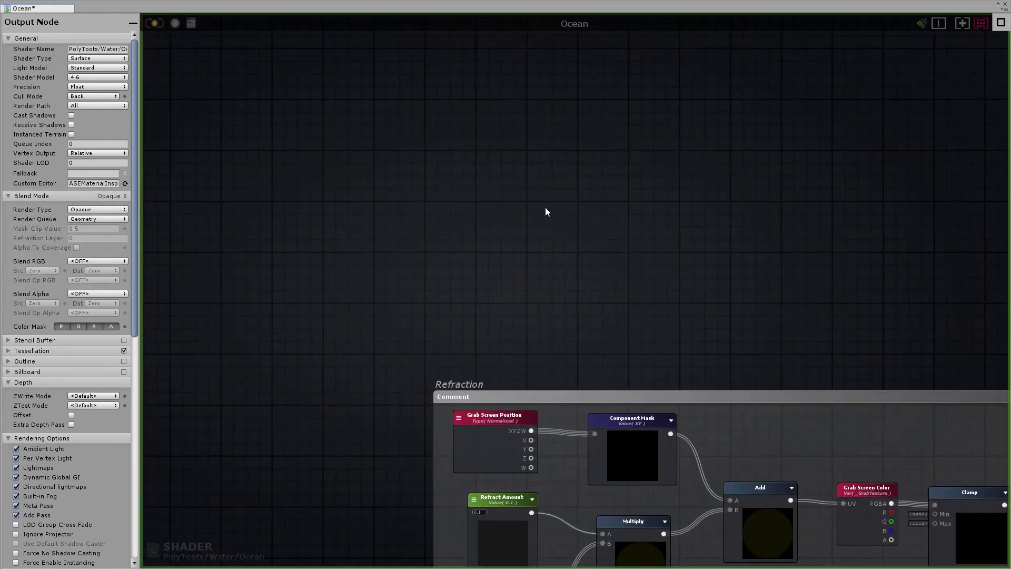
right_click(545, 207)
type("depth")
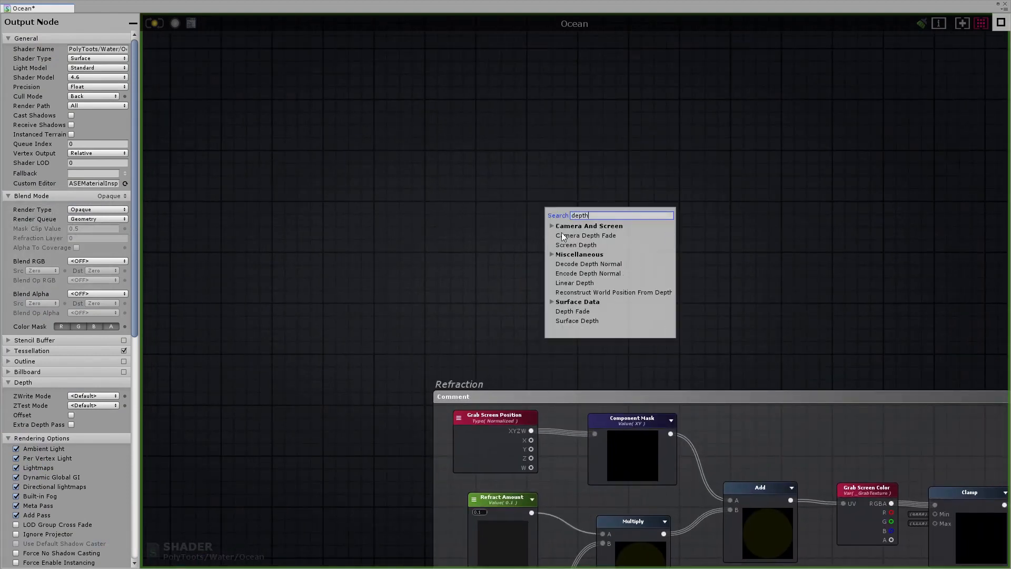
left_click(587, 311)
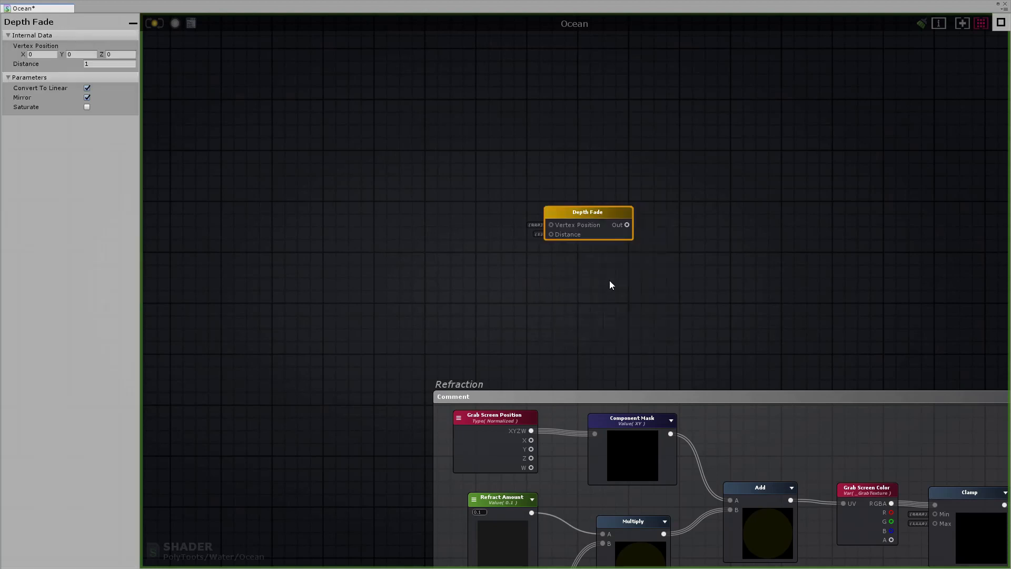
left_click_drag(596, 212, 620, 202)
Create a Float node named "Depth" with value -4 and connect it to the Depth Fade's Distance input.
left_click(498, 212)
key("1")
left_click(462, 189)
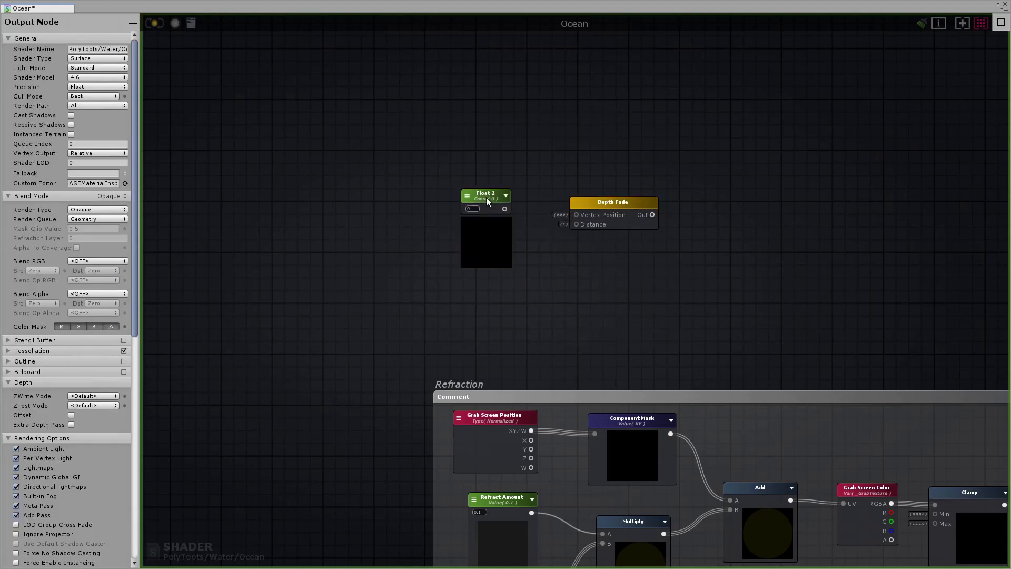
left_click(486, 197)
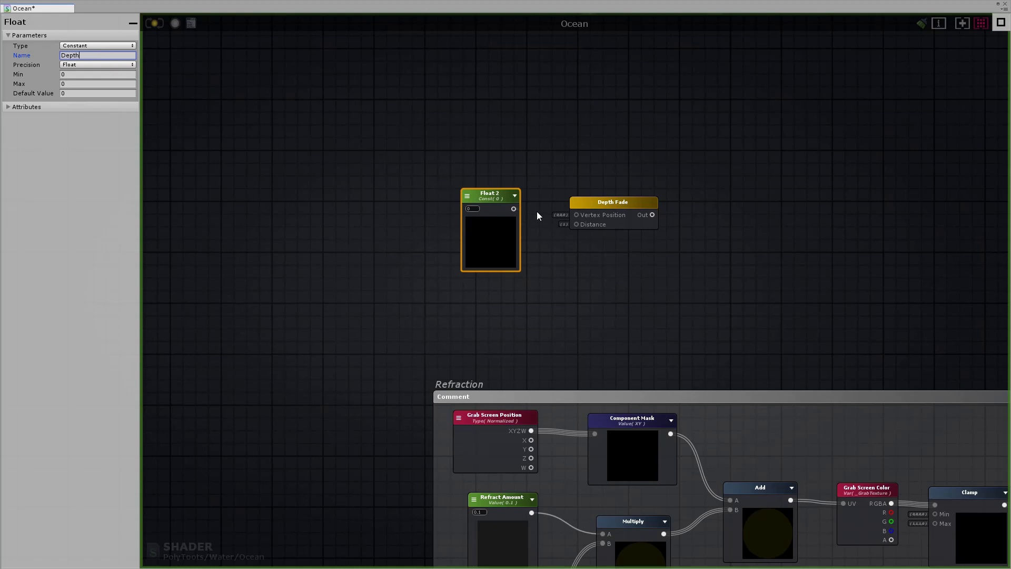
left_click_drag(575, 226, 577, 224)
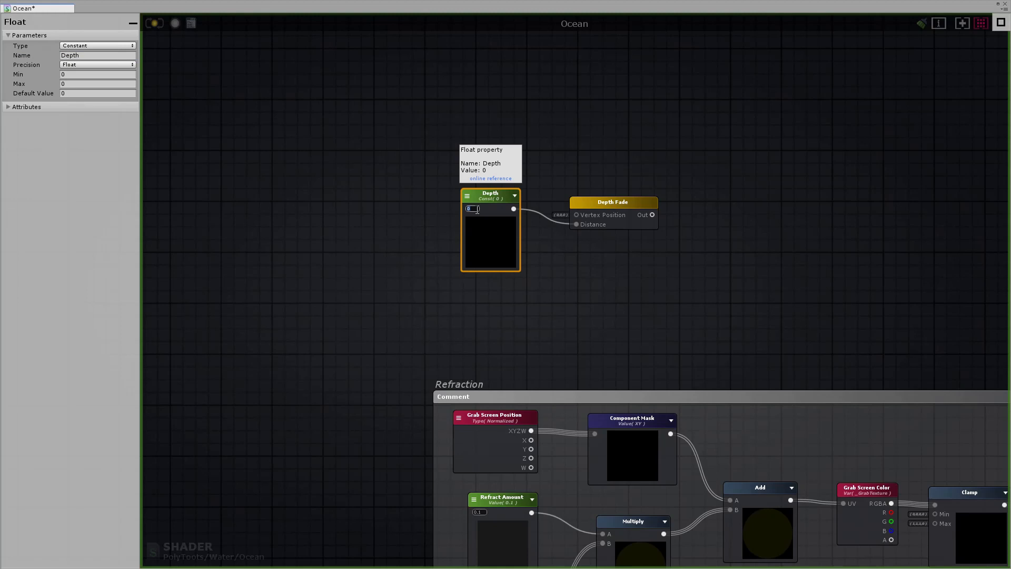
middle_click_drag(555, 291, 435, 307)
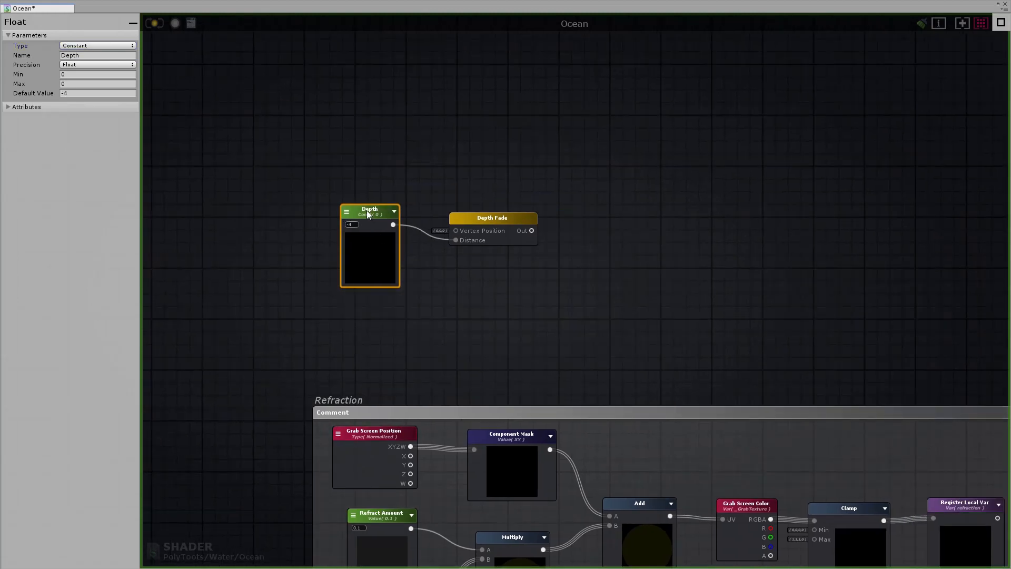
left_click_drag(367, 209, 378, 212)
left_click(486, 216)
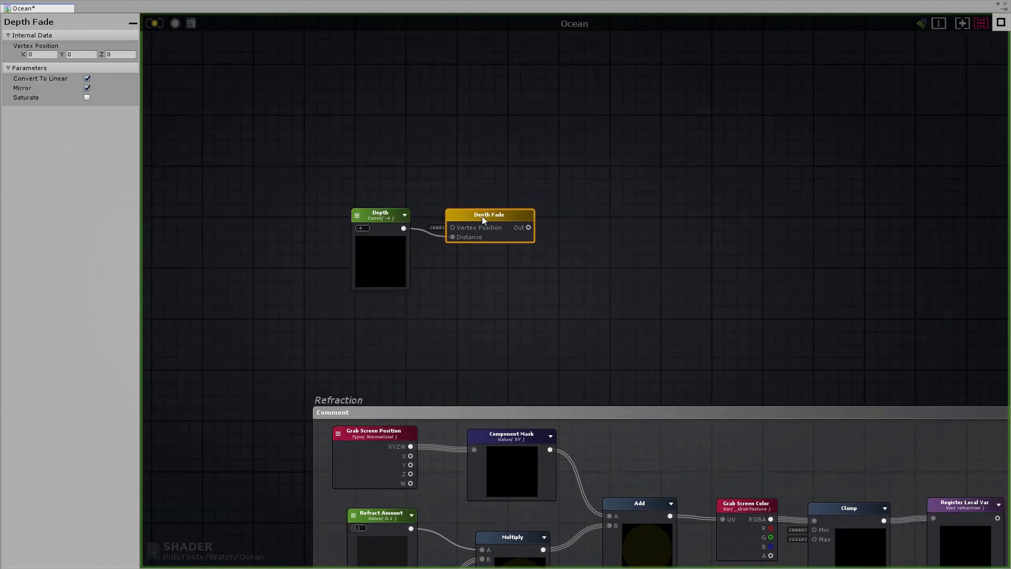
Add a Clamp node, feed it from the Depth Fade output, and line up the depth nodes.
middle_click_drag(482, 216, 460, 251)
right_click(513, 227)
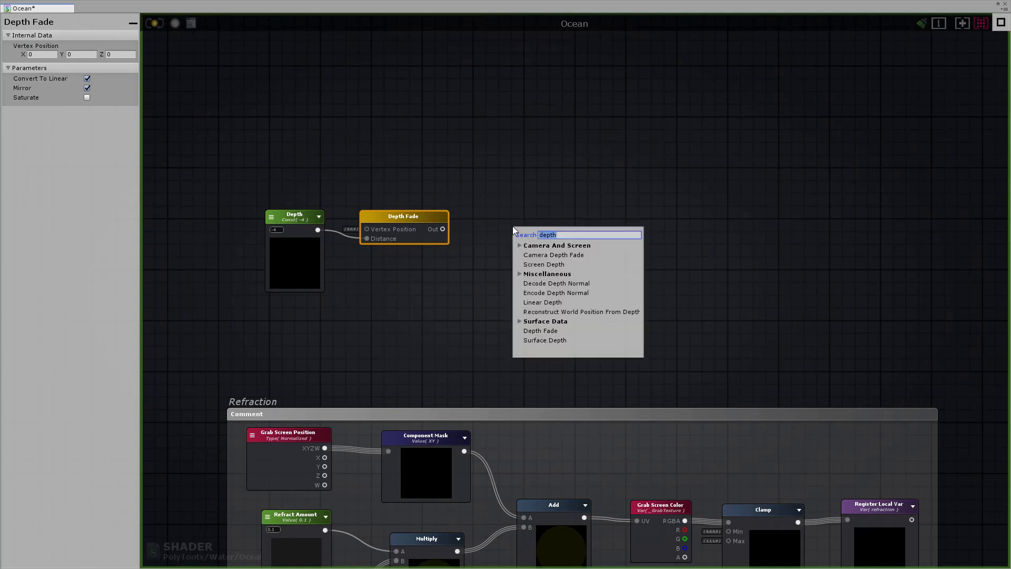
type("clam")
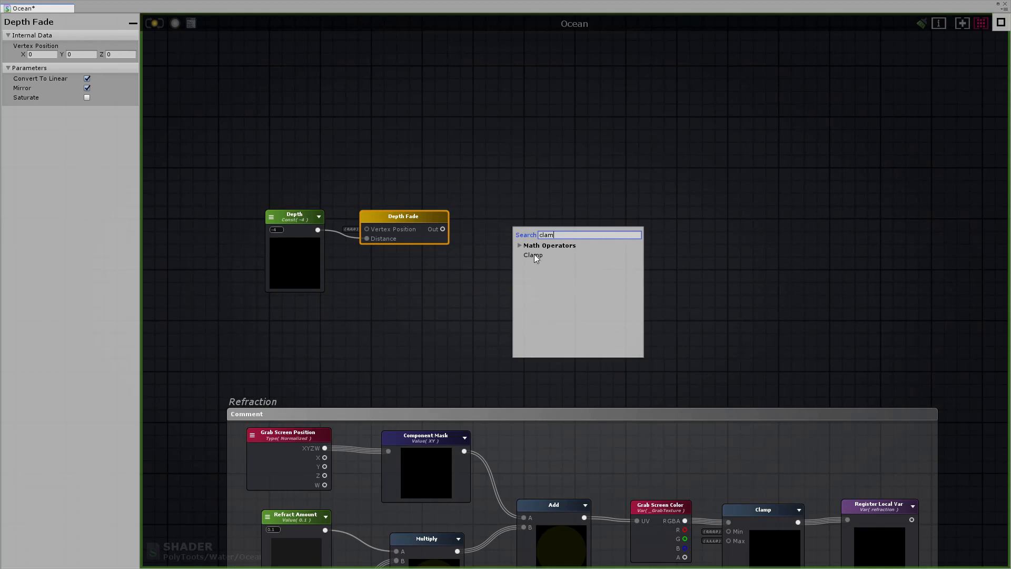
left_click(534, 255)
left_click_drag(443, 229, 527, 230)
middle_click_drag(585, 236, 508, 239)
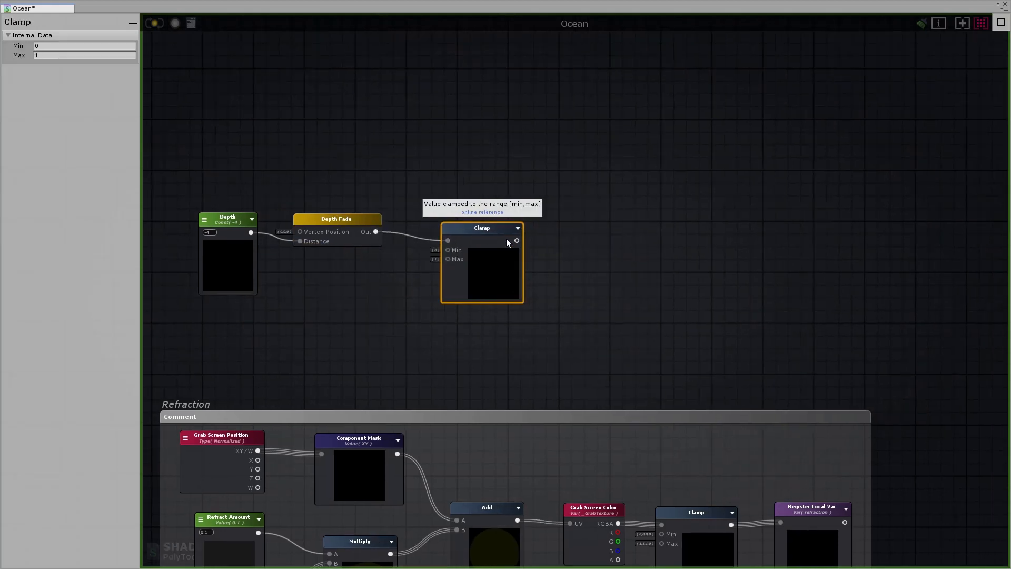
left_click_drag(495, 230, 483, 228)
left_click_drag(562, 173, 242, 300)
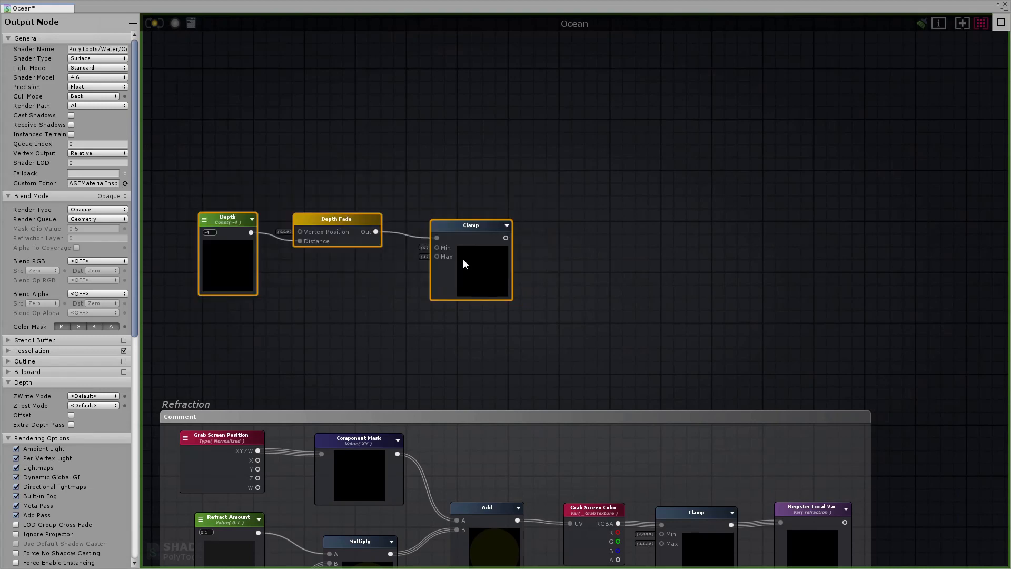
left_click_drag(463, 258, 458, 239)
Register the Clamp's output as a local variable named "Depth".
left_click(574, 240)
key("r")
left_click(612, 220)
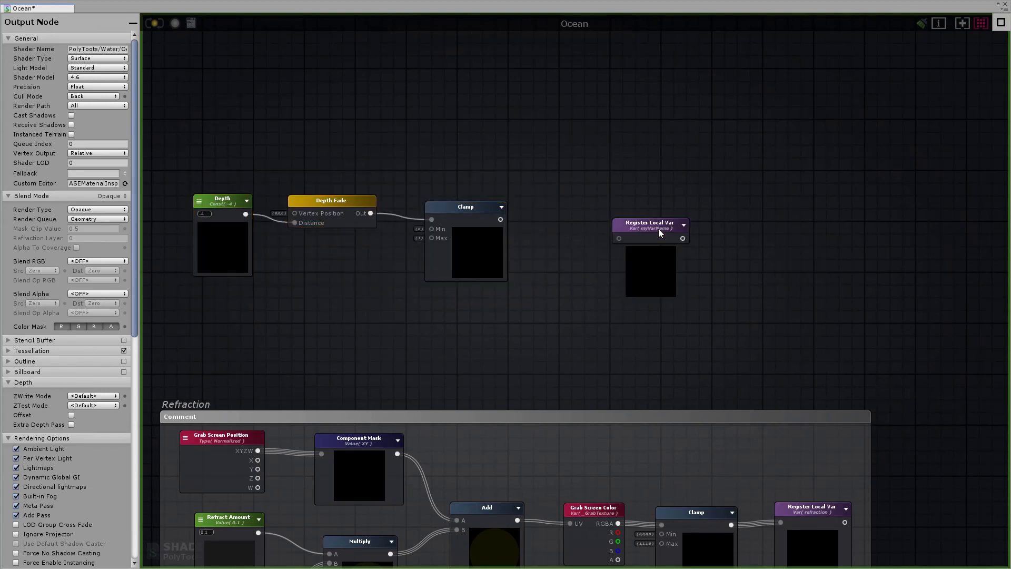
left_click_drag(634, 226, 637, 211)
left_click_drag(501, 219, 626, 210)
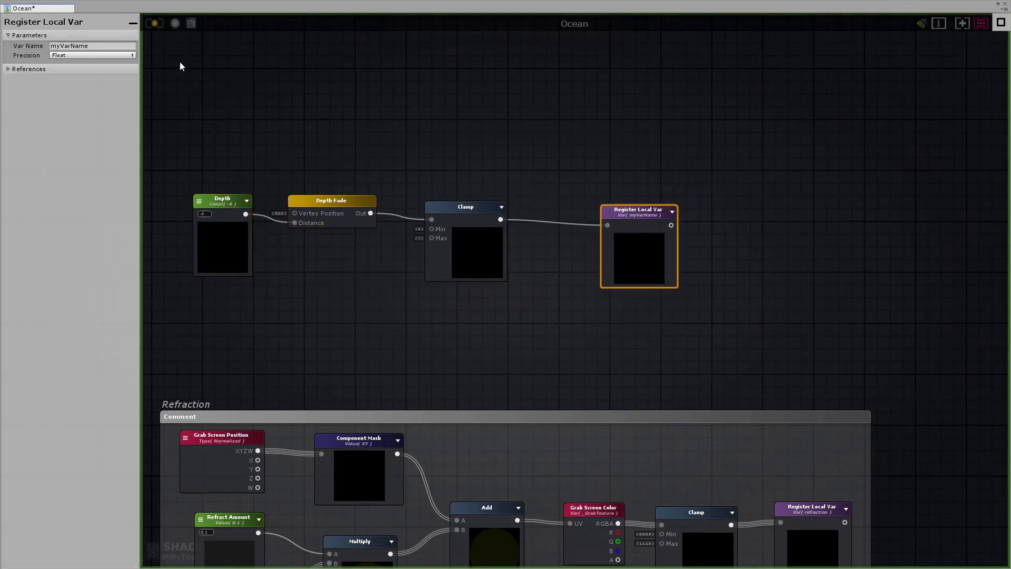
type("Depth")
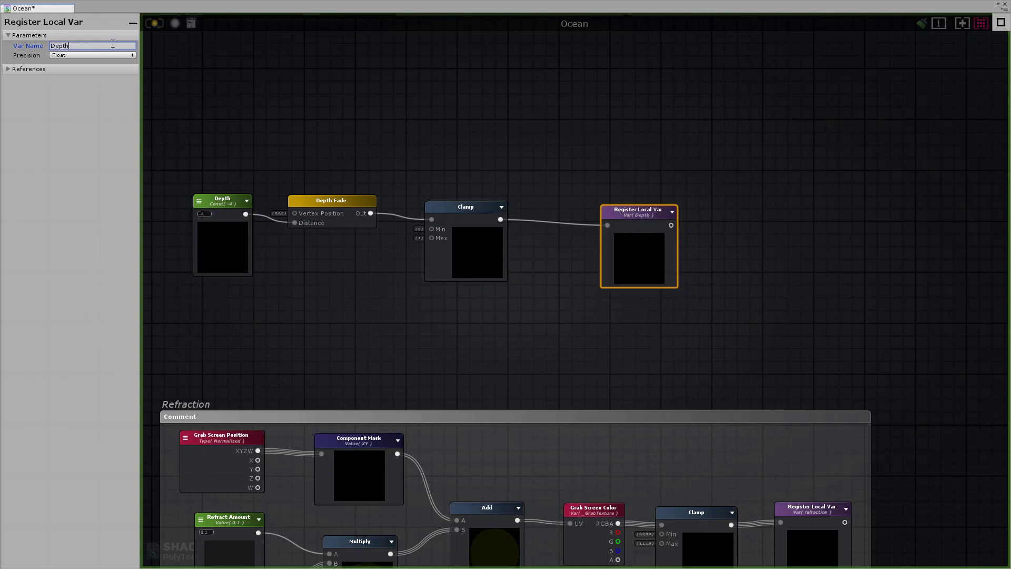
left_click(462, 145)
Add a Lerp node above the Ocean output node and move the Albedo Get Local Var up to make room.
scroll(612, 216, "down", 4)
middle_click_drag(373, 242, 336, 226)
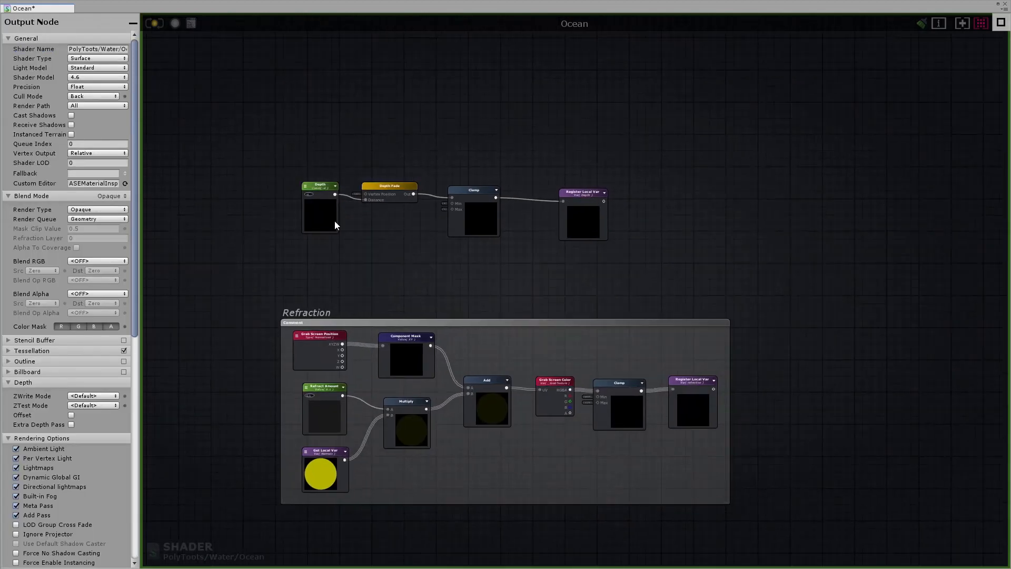
middle_click_drag(539, 233, 472, 218)
scroll(473, 221, "down", 3)
middle_click_drag(678, 304, 676, 201)
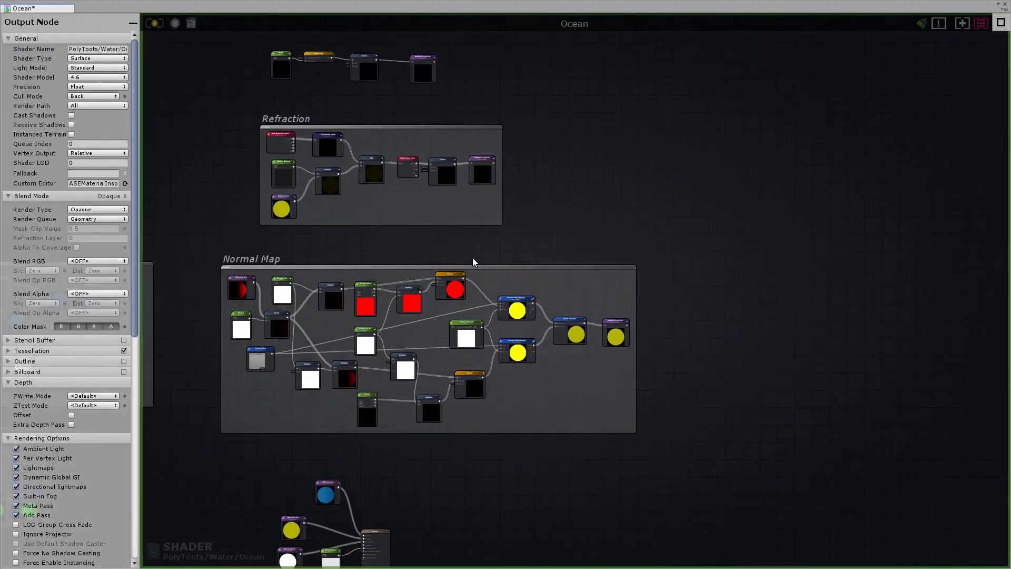
middle_click_drag(473, 262, 619, 207)
left_click(681, 129)
mouse_move(681, 130)
middle_mouse_down()
mouse_move(693, 226)
mouse_move(715, 204)
mouse_move(693, 132)
middle_mouse_up()
middle_click_drag(651, 260, 690, 125)
middle_click_drag(572, 299, 518, 241)
scroll(585, 287, "up", 6)
left_click_drag(475, 257, 433, 183)
left_click(326, 262)
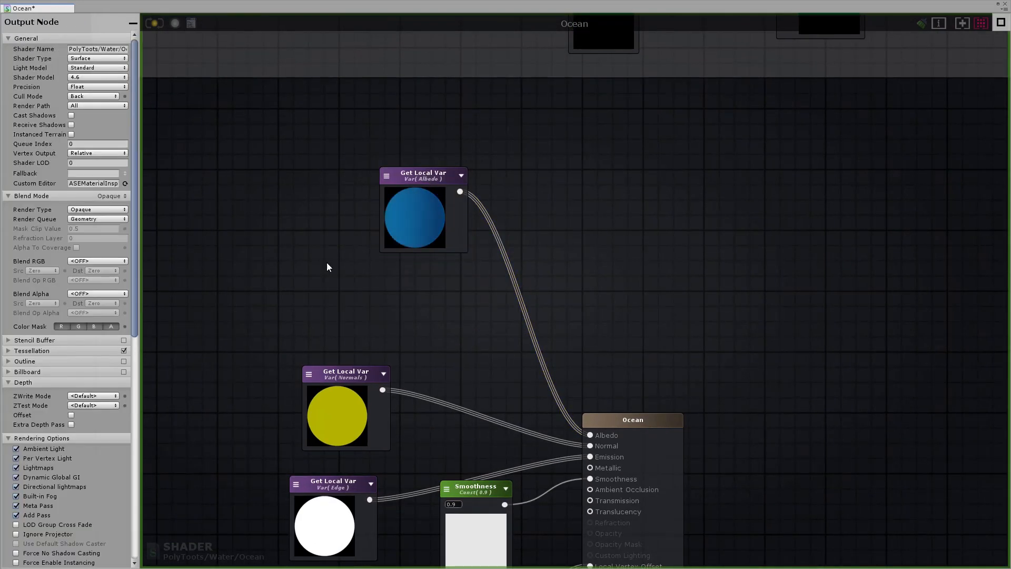
right_click(558, 225)
type("lerp")
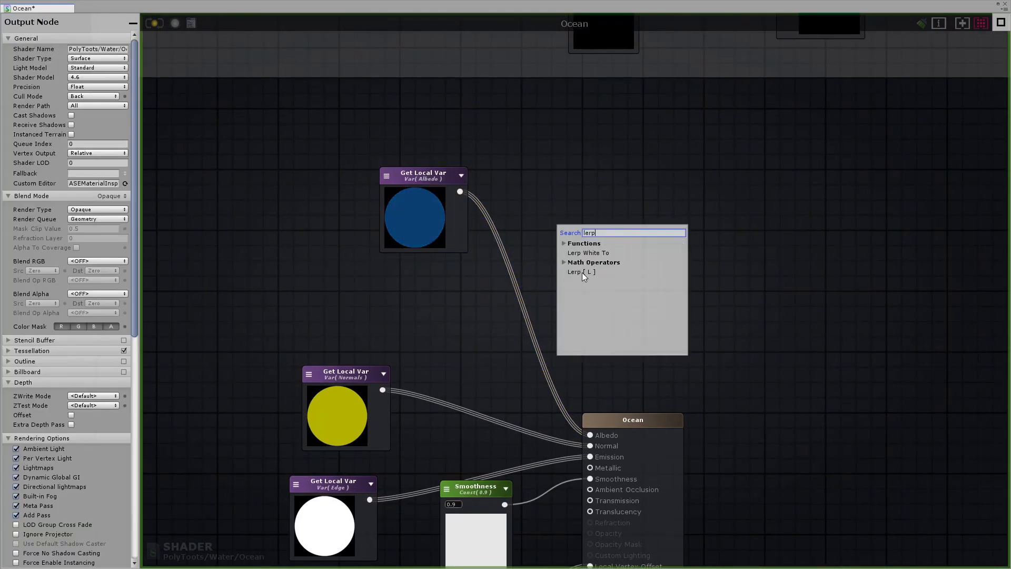
left_click(583, 273)
left_click_drag(590, 236, 593, 215)
middle_click_drag(533, 255, 571, 220)
left_click(464, 245)
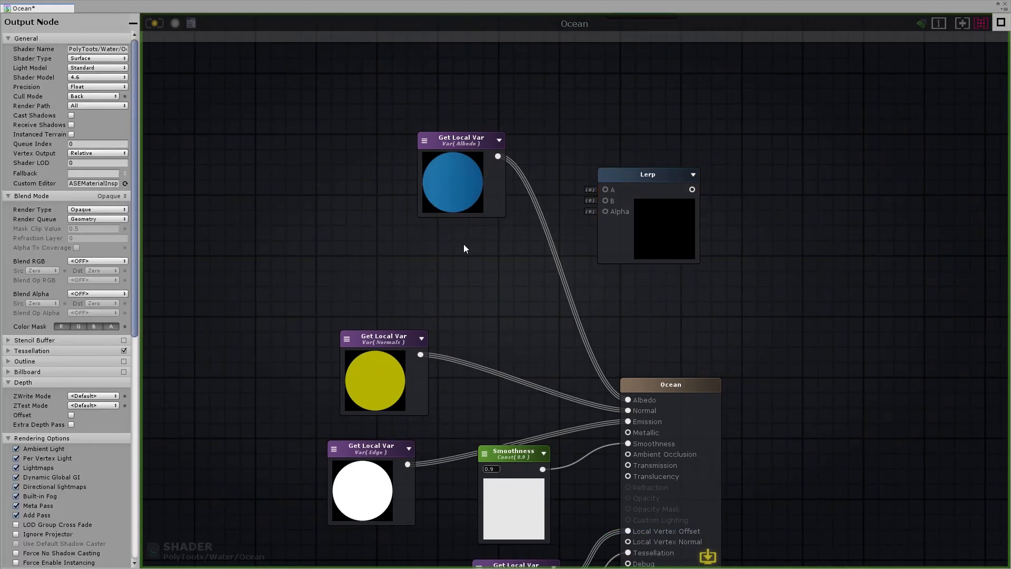
left_click_drag(466, 143, 466, 114)
left_click(458, 216)
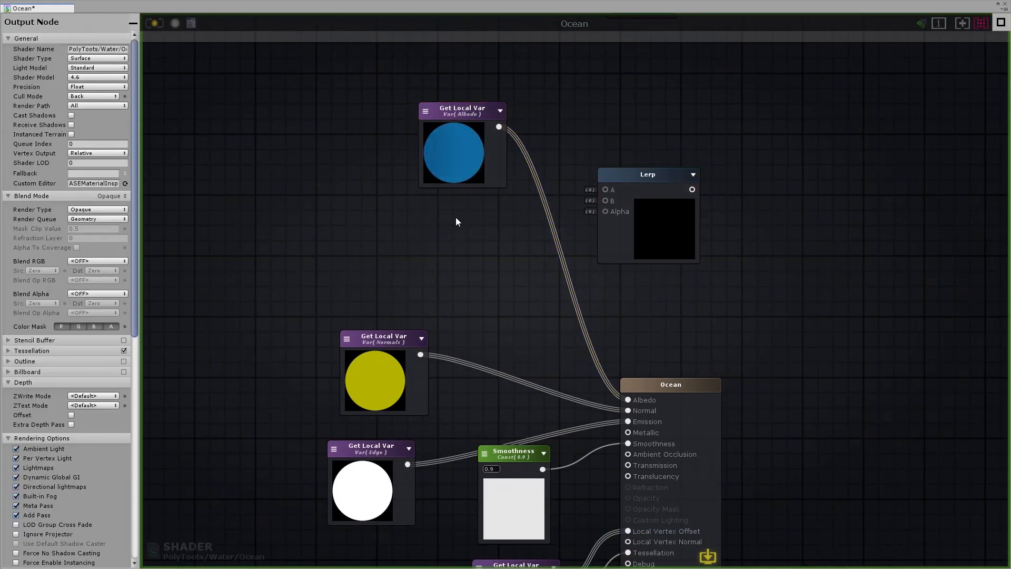
Add a Get Local Var node for refraction, connect Albedo to the Lerp's A and refraction to B, and reposition these nodes.
key("g")
left_click(456, 217)
left_click_drag(474, 225, 450, 206)
left_click(441, 205)
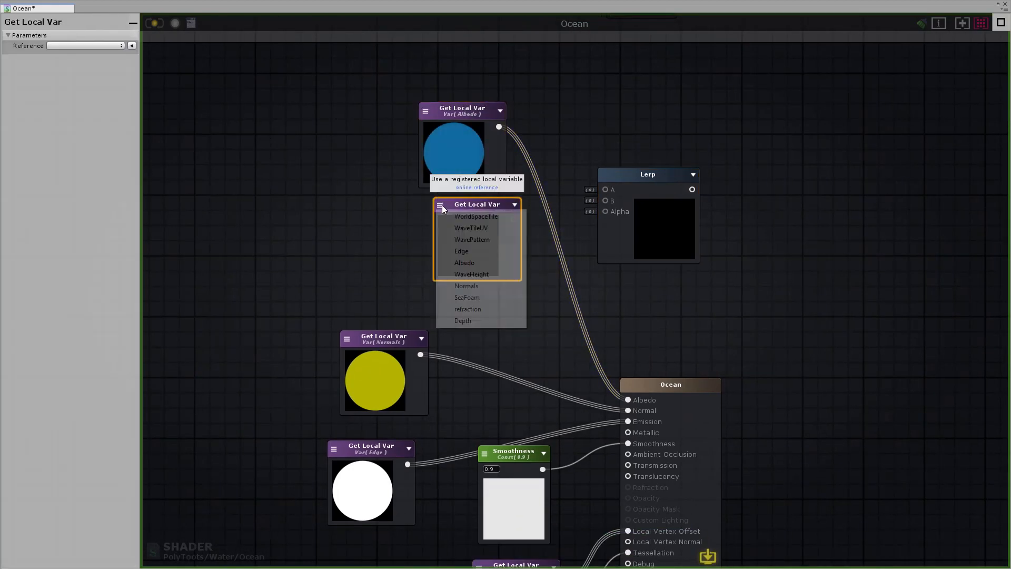
left_click(479, 311)
left_click_drag(514, 222, 606, 189)
left_click_drag(334, 103, 646, 224)
left_click_drag(647, 218, 507, 164)
left_click(657, 244)
Add a Get Local Var node for Depth below the refraction one, connect it to the Lerp's Alpha, and reposition the Lerp.
left_click(341, 153)
middle_click_drag(395, 193, 424, 199)
left_click(441, 263)
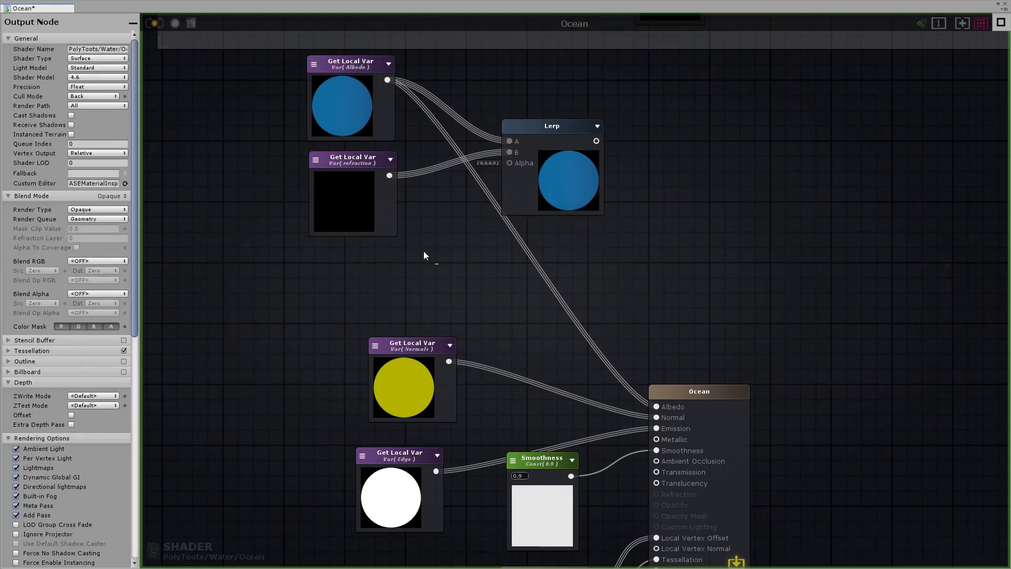
key("g")
left_click(390, 252)
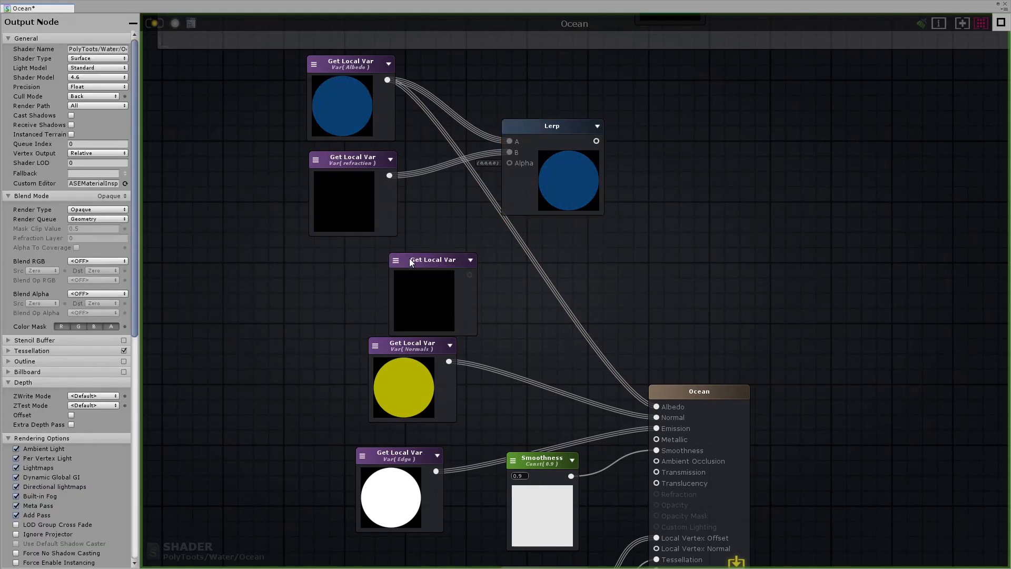
left_click_drag(415, 258, 350, 246)
left_click(327, 248)
left_click(353, 359)
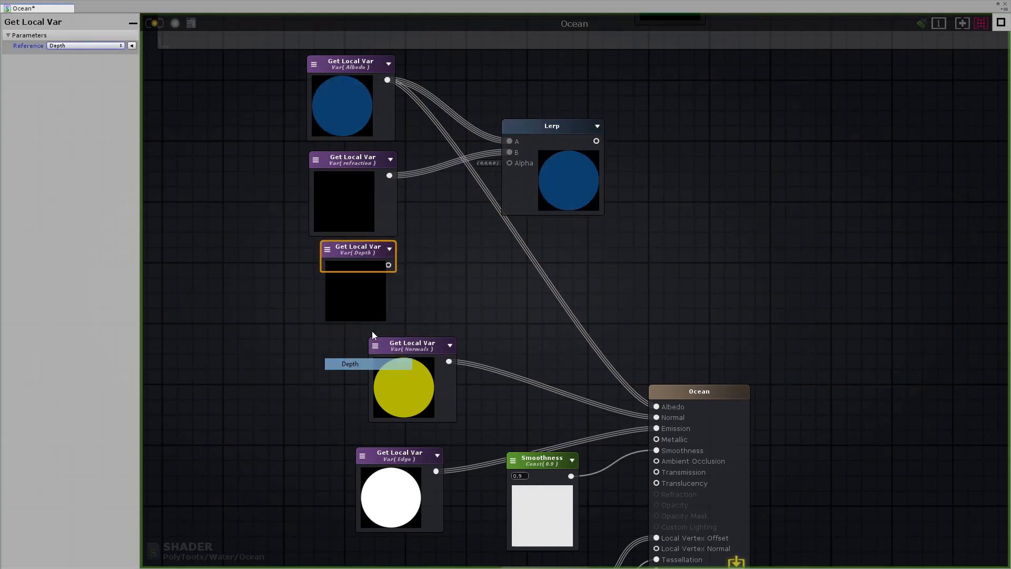
left_click_drag(402, 265, 510, 163)
left_click_drag(542, 128, 518, 142)
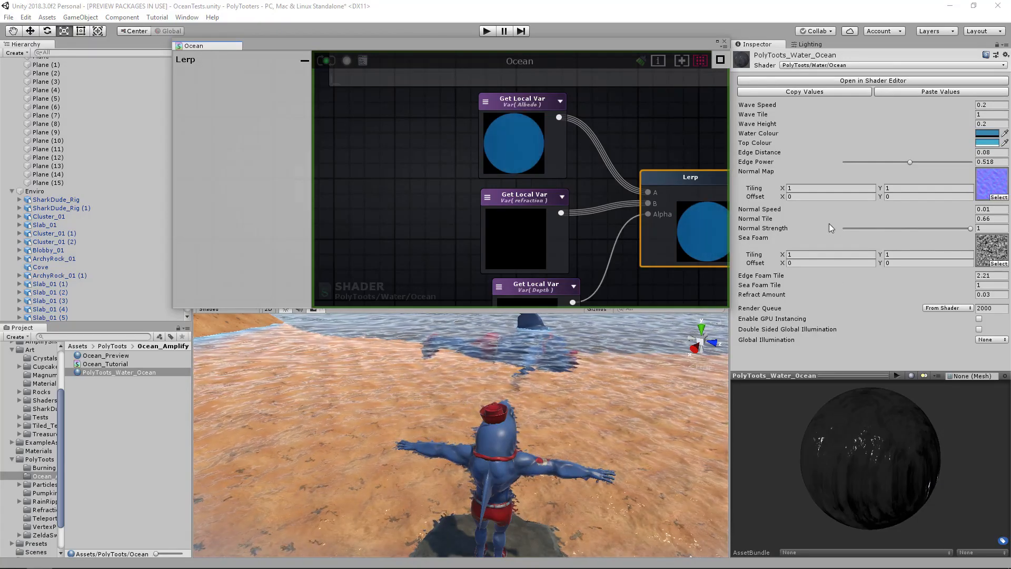
Change the Depth Float node's type from Constant to Property.
scroll(455, 216, "down", 6)
scroll(535, 143, "down", 5)
middle_click_drag(586, 145, 568, 282)
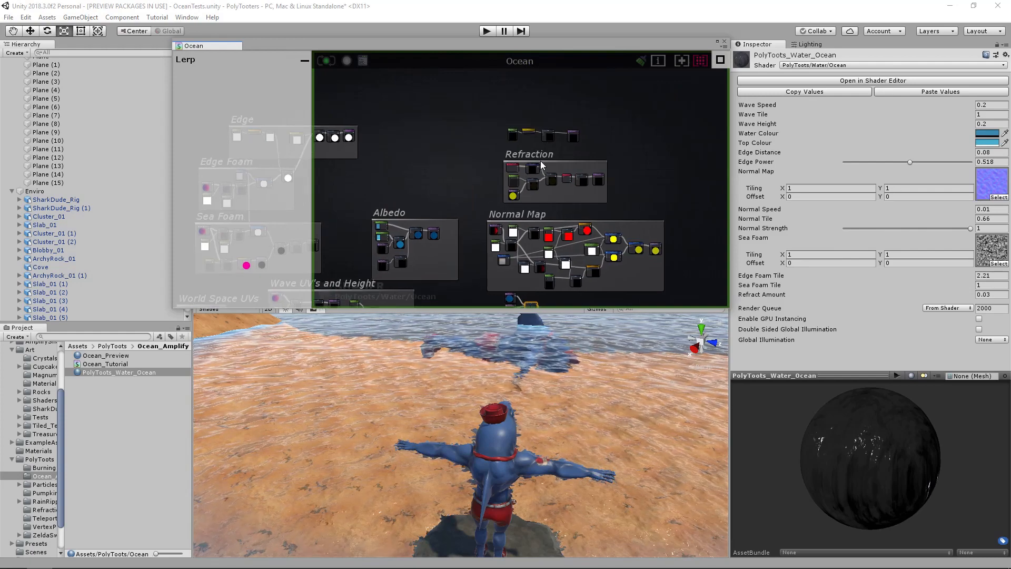
scroll(519, 128, "up", 9)
left_click(573, 108)
left_click(267, 83)
left_click(277, 107)
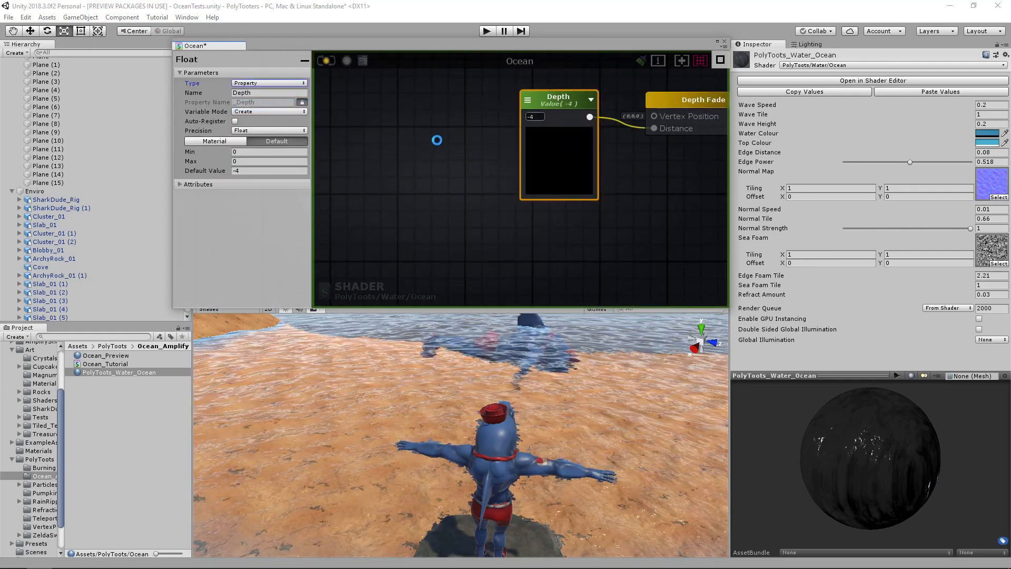
Insert a One Minus node between the Depth Fade and Clamp nodes, and update the shader.
key("s")
right_click_drag(602, 373, 532, 396)
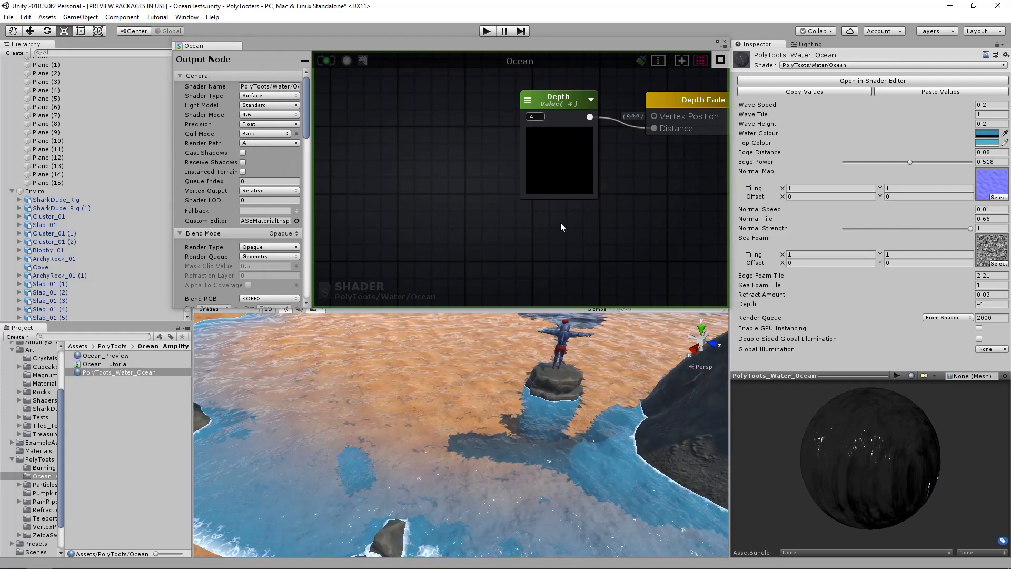
middle_click_drag(518, 228, 470, 246)
scroll(592, 207, "down", 5)
middle_click_drag(626, 193, 509, 183)
scroll(509, 182, "up", 3)
scroll(574, 179, "down", 8)
middle_click_drag(660, 200, 581, 186)
scroll(554, 194, "up", 5)
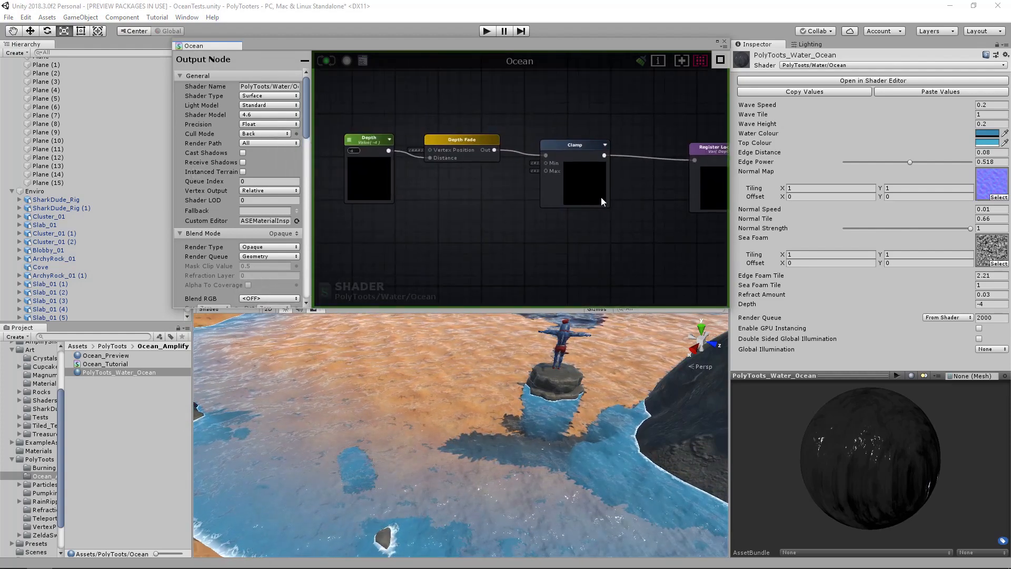
left_click(582, 196)
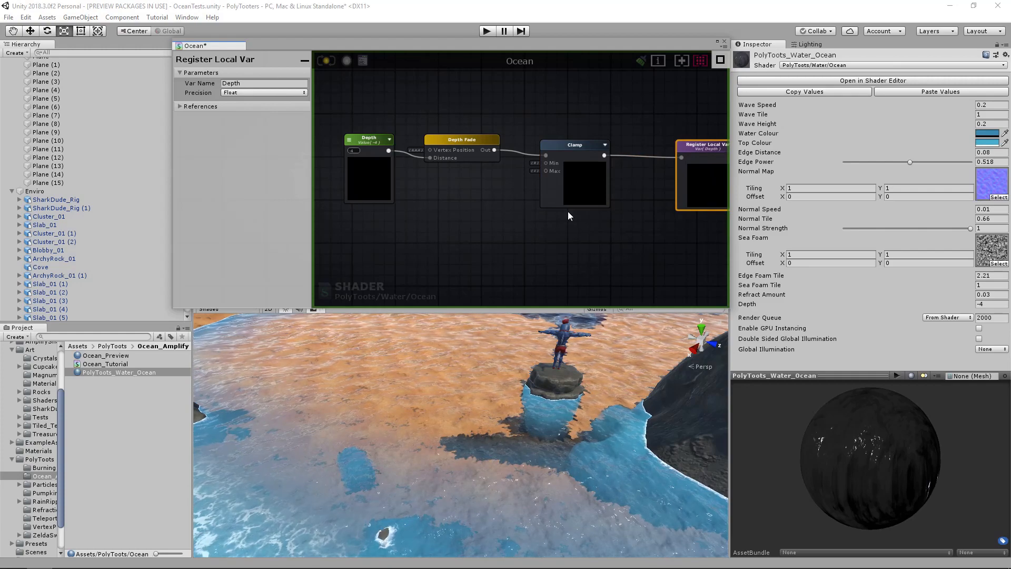
mouse_move(549, 219)
middle_mouse_down()
mouse_move(568, 213)
mouse_move(551, 220)
middle_mouse_up()
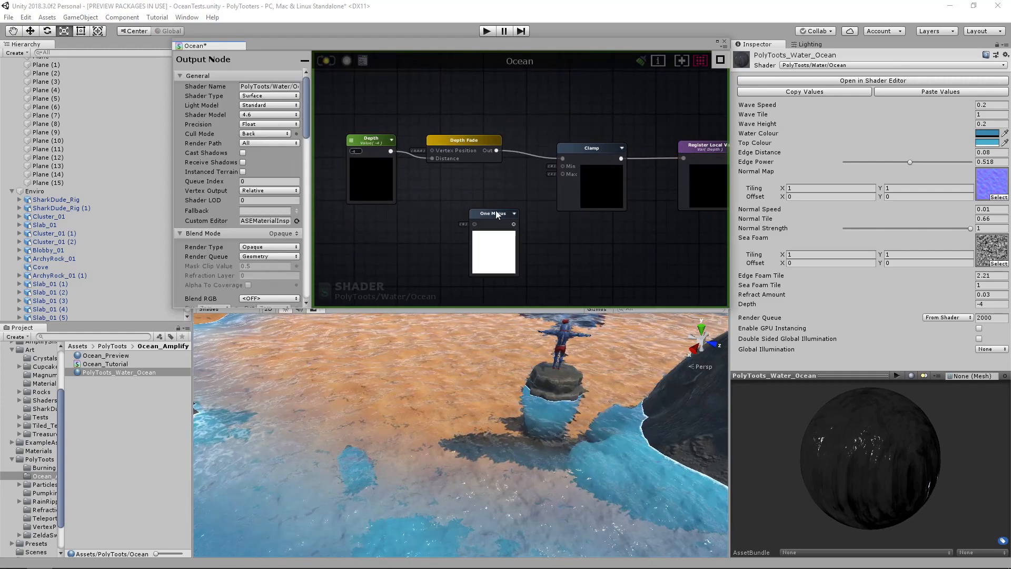
left_click_drag(613, 187, 621, 188)
left_click_drag(538, 166, 544, 162)
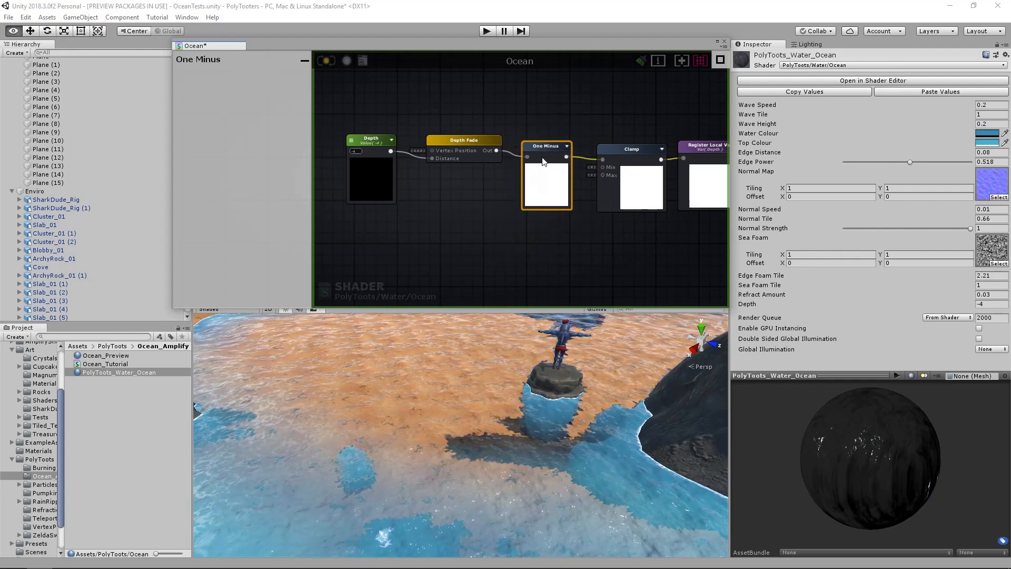
left_click(330, 62)
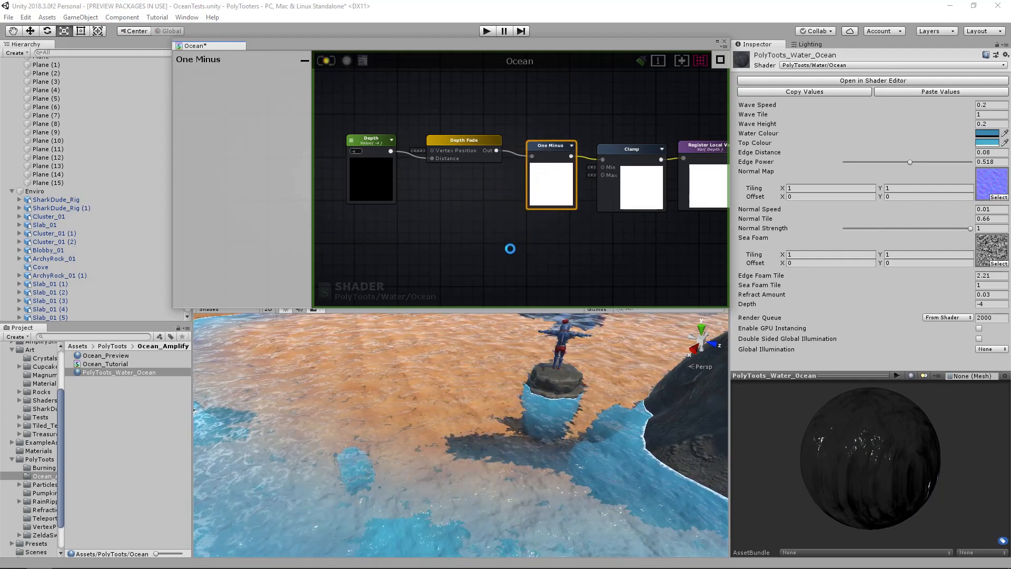
Set the ocean material's Depth to -2.89 and examine the water around the character and beach.
right_click_drag(548, 395, 485, 412)
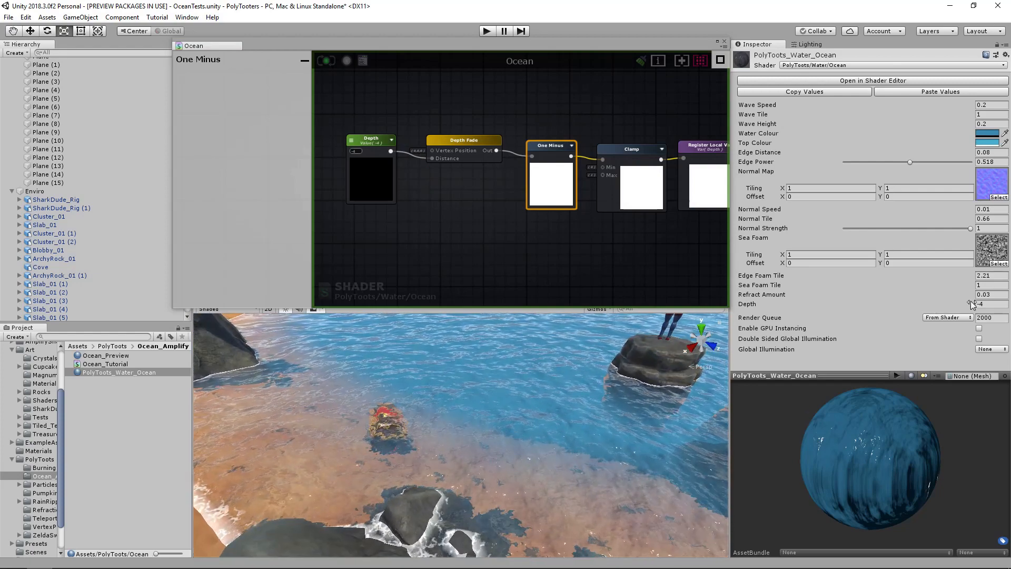
left_click_drag(944, 307, 833, 347)
right_click_drag(685, 368, 624, 354)
key("w")
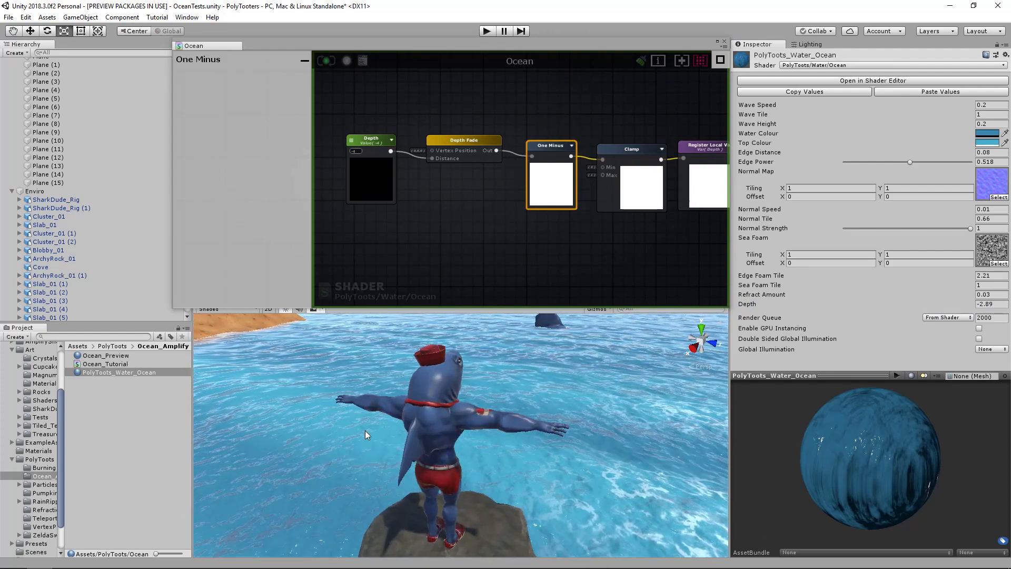
right_click_drag(511, 420, 542, 423)
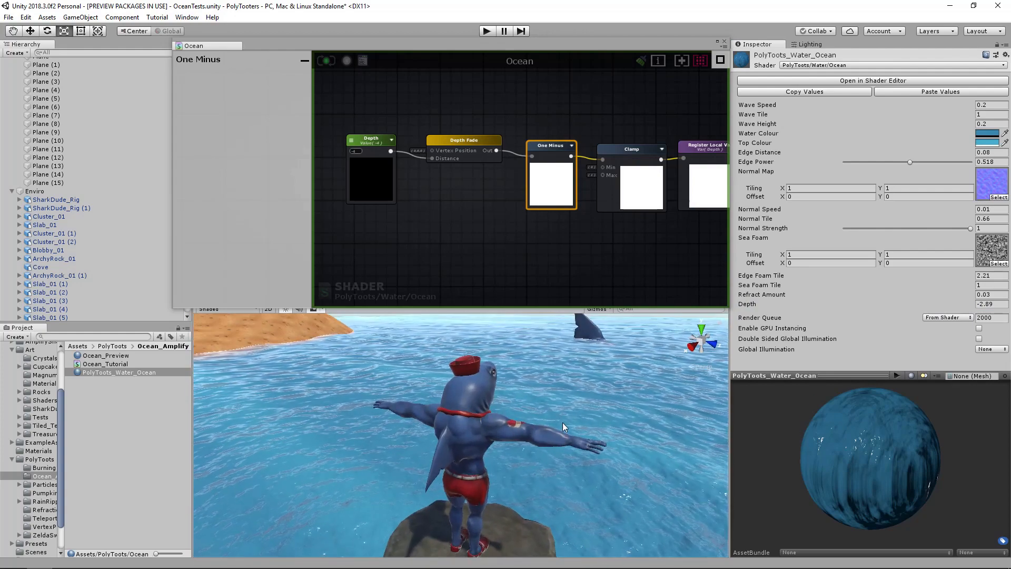
key("w")
right_click_drag(499, 454, 522, 399)
key("s")
Try a Depth of -36.35 on the ocean material and examine the effect on the water.
left_click_drag(926, 304, 733, 324)
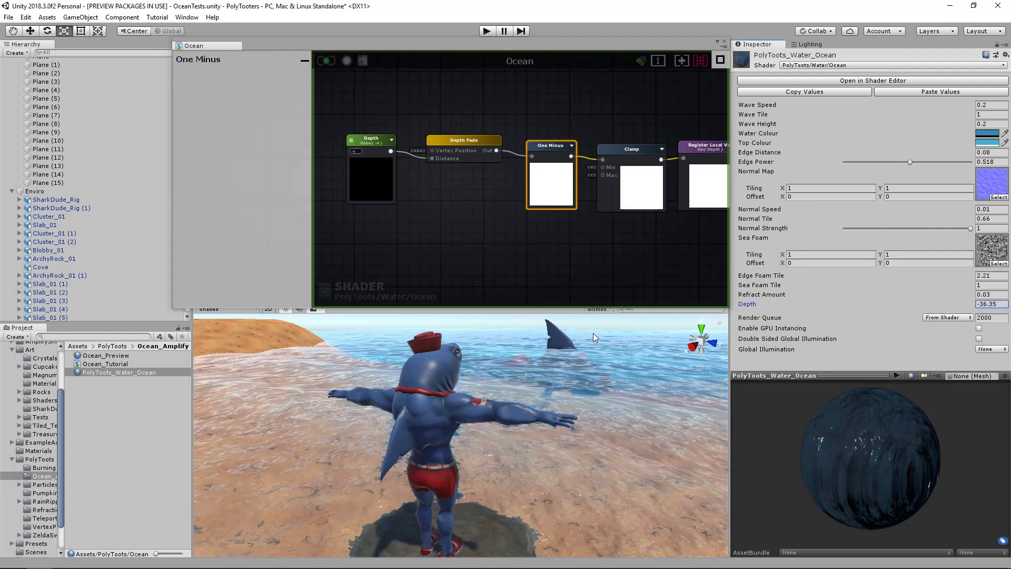
left_click_drag(505, 345, 466, 343)
right_click_drag(466, 343, 538, 395)
Set the ocean material's Depth to -3.9 and examine the cove from farther away.
mouse_move(932, 308)
left_mouse_down()
mouse_move(1009, 308)
mouse_move(241, 305)
mouse_move(517, 327)
mouse_move(479, 333)
left_mouse_up()
right_click_drag(460, 359, 601, 394)
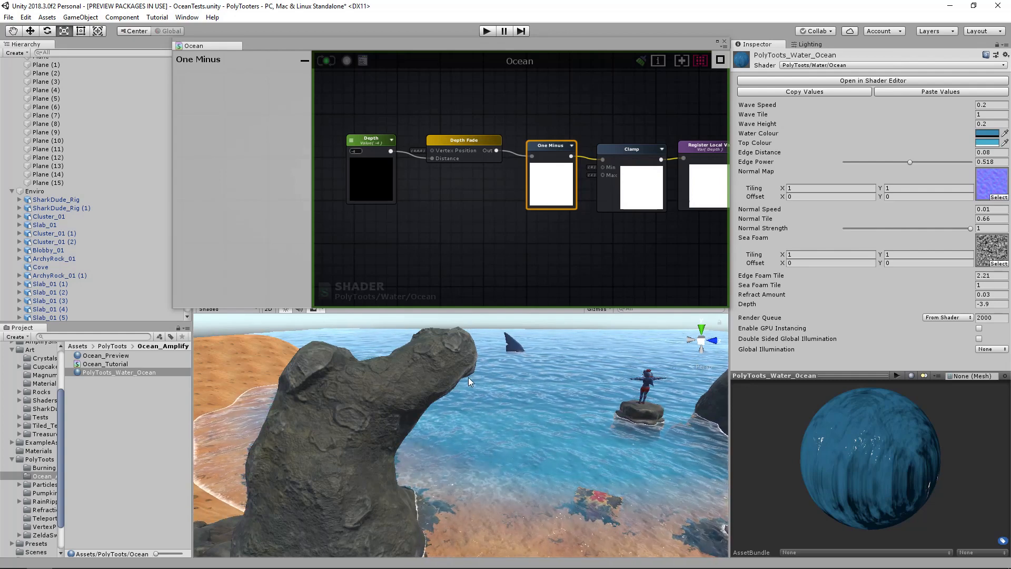
right_click_drag(439, 403, 425, 402)
Group the depth-fade nodes in a comment frame titled Depth.
left_click(601, 207)
middle_click_drag(601, 206, 540, 222)
scroll(552, 237, "down", 3)
left_click(377, 160)
left_click_drag(376, 156, 608, 241)
key("c")
left_click(435, 173)
left_click(432, 181)
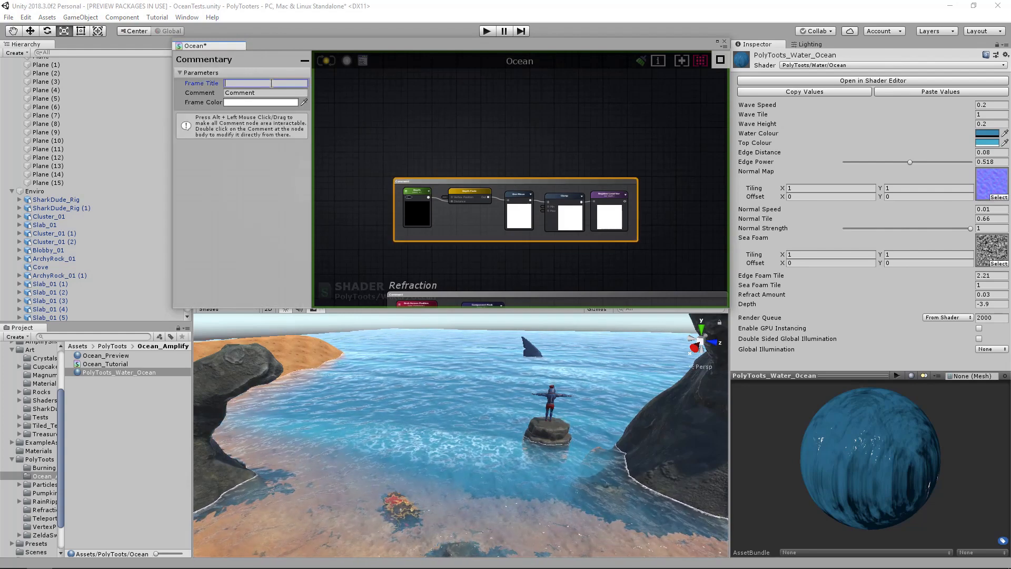
type("Depth")
left_click(494, 132)
Review the commented node groups across the ocean graph and examine the Tesselation node feeding the output.
scroll(578, 183, "down", 3)
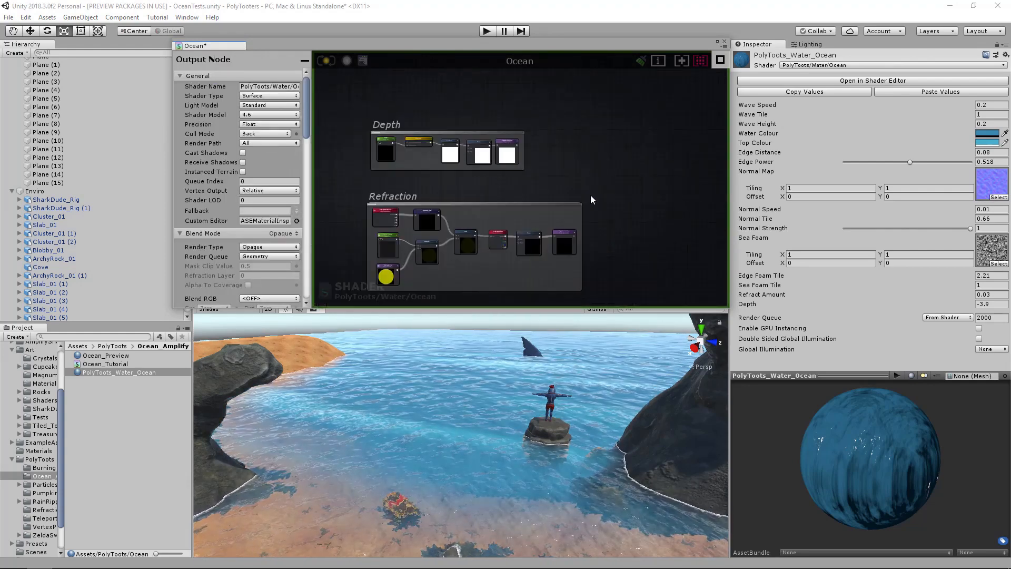
scroll(622, 192, "down", 3)
middle_click_drag(430, 237, 453, 184)
scroll(542, 143, "down", 2)
middle_click_drag(401, 239, 495, 248)
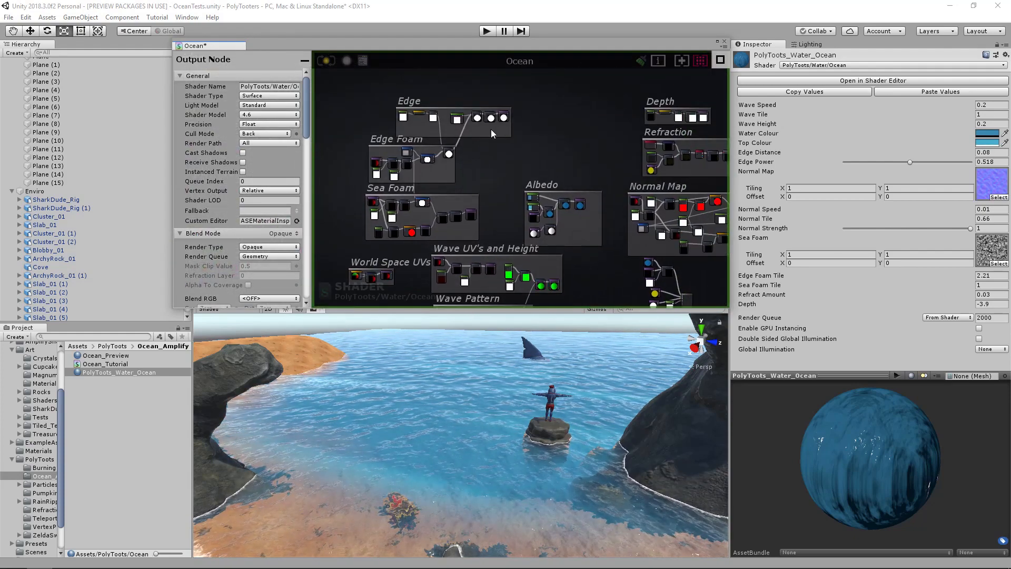
left_click(498, 130, "alt")
left_click_drag(498, 129, 505, 124, "alt")
left_click(562, 229)
middle_click_drag(562, 229, 555, 140)
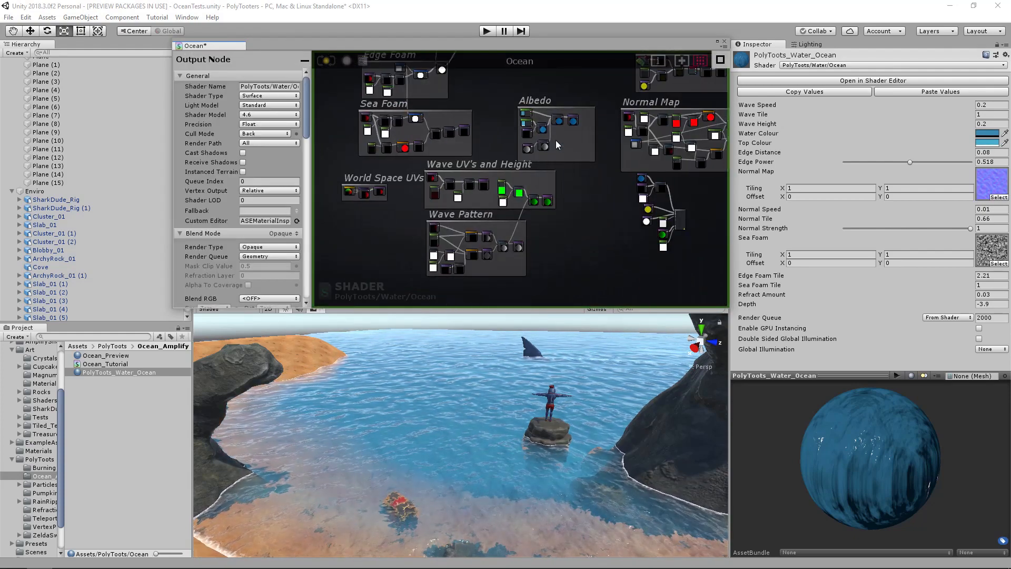
middle_click_drag(653, 269, 580, 232)
scroll(601, 197, "up", 5)
scroll(521, 214, "up", 1)
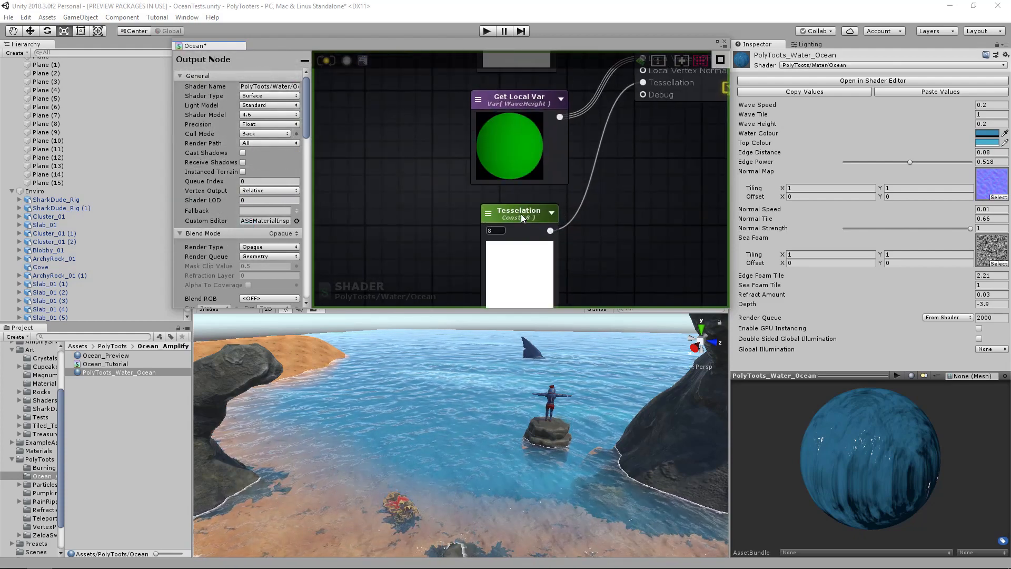
left_click(519, 217)
left_click(615, 211)
Add a Distance-based Tessellation node beside the Tesselation constant.
scroll(615, 211, "down", 5)
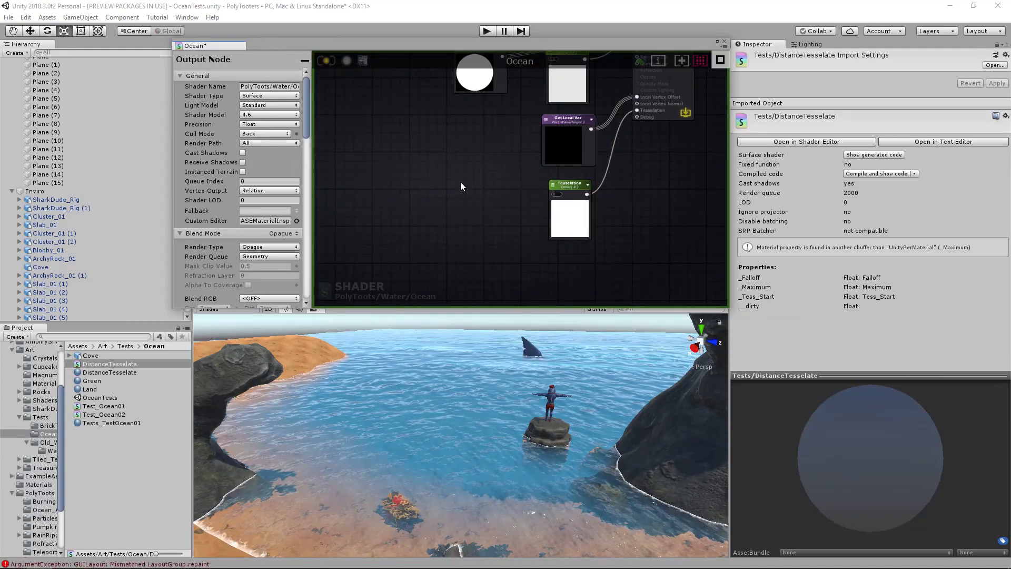
right_click(460, 182)
type("dist")
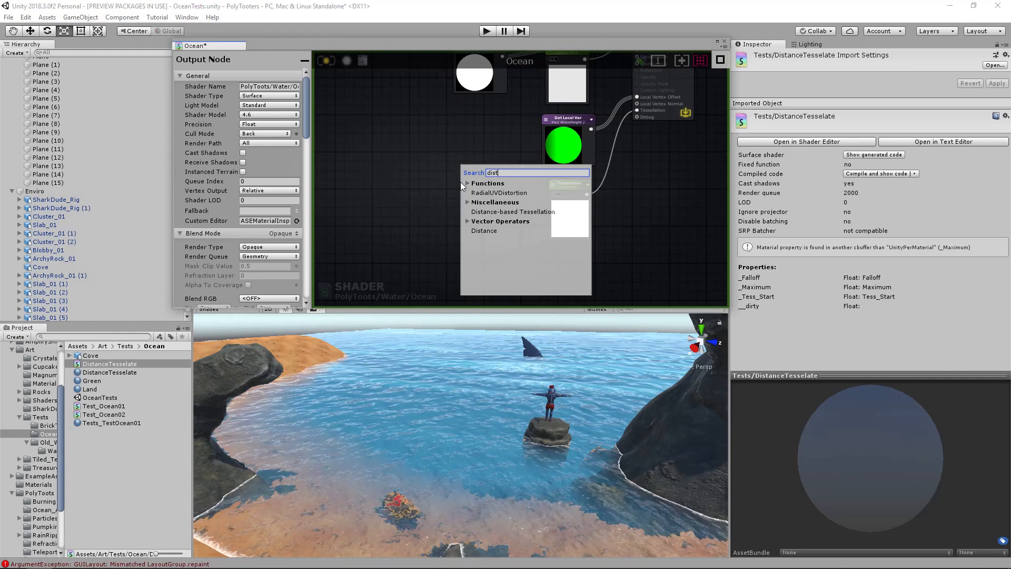
left_click(518, 212)
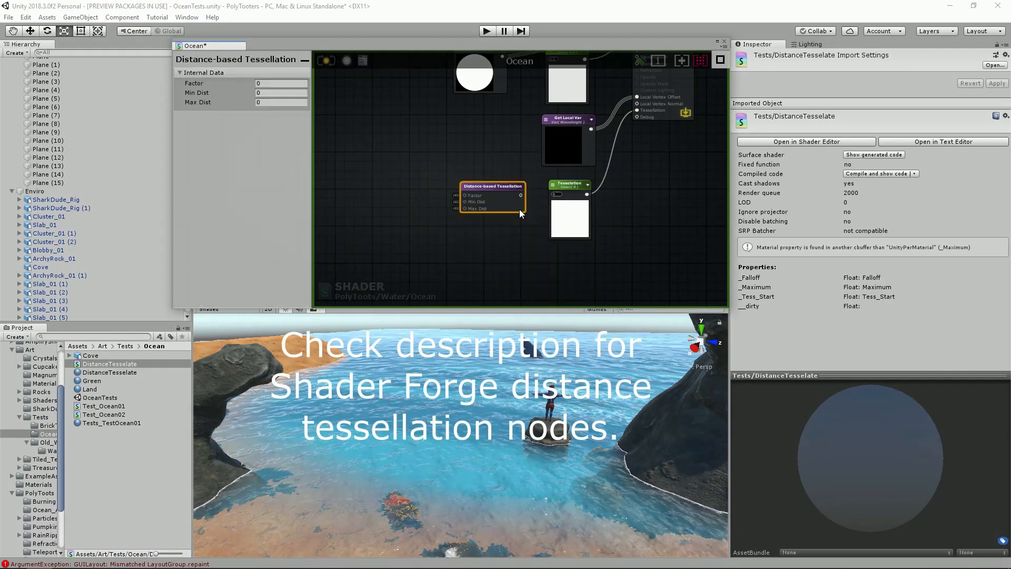
scroll(497, 197, "up", 3)
scroll(555, 178, "down", 3)
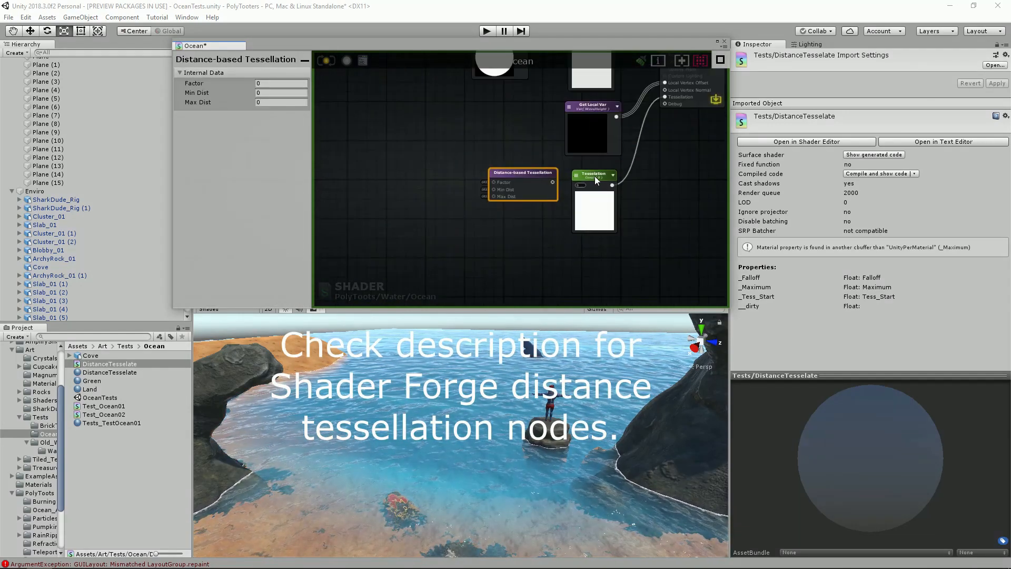
Disconnect the Tesselation constant from the output, connect it to Distance-based Tessellation's Factor, and spread the two nodes apart.
left_click(663, 97, "alt")
left_click_drag(594, 174, 493, 181)
left_click(553, 186)
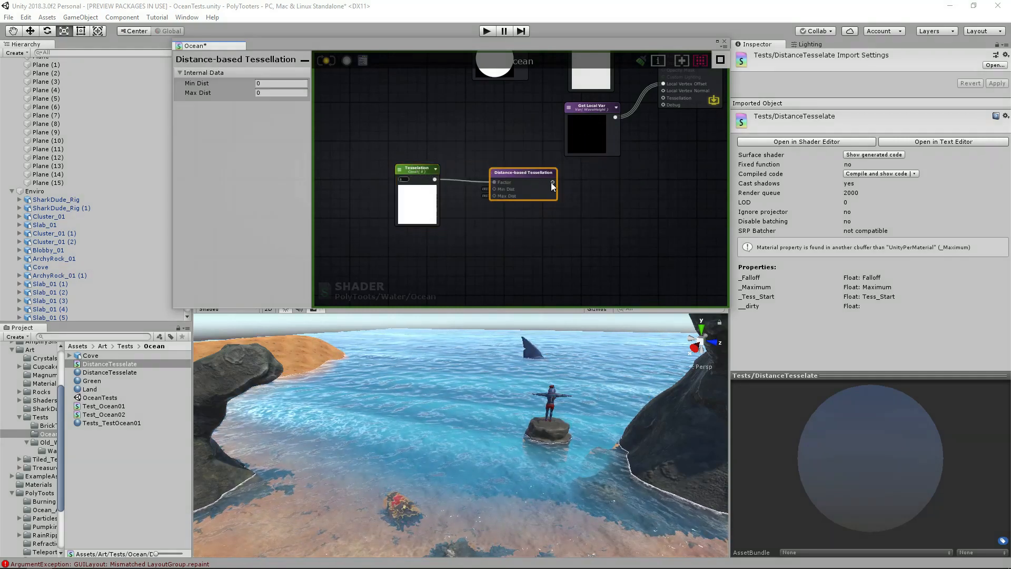
left_click_drag(420, 175, 437, 146)
left_click(537, 182)
left_click(505, 220)
middle_click_drag(475, 235, 477, 212)
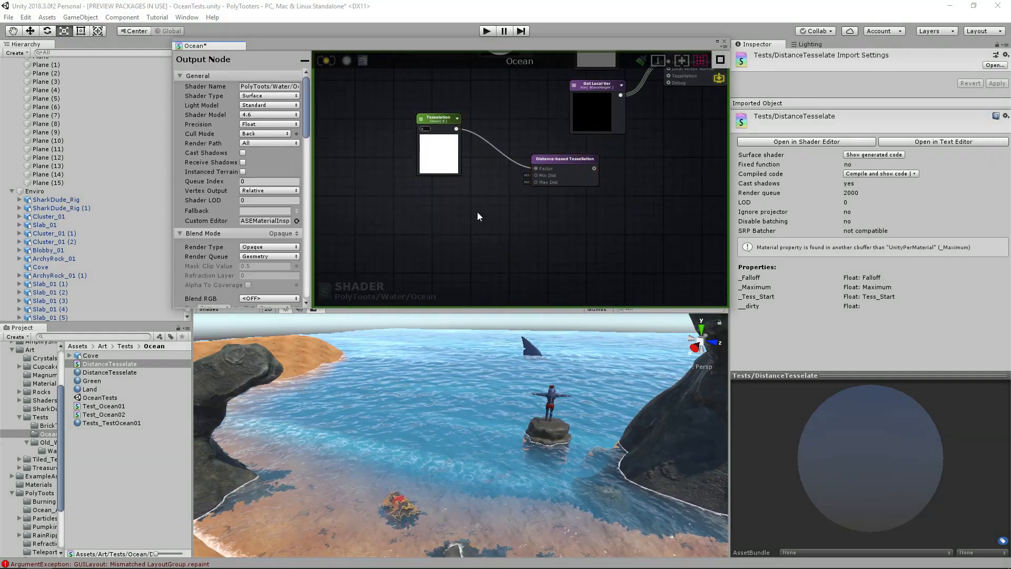
scroll(477, 212, "up", 3)
middle_click_drag(575, 181, 519, 213)
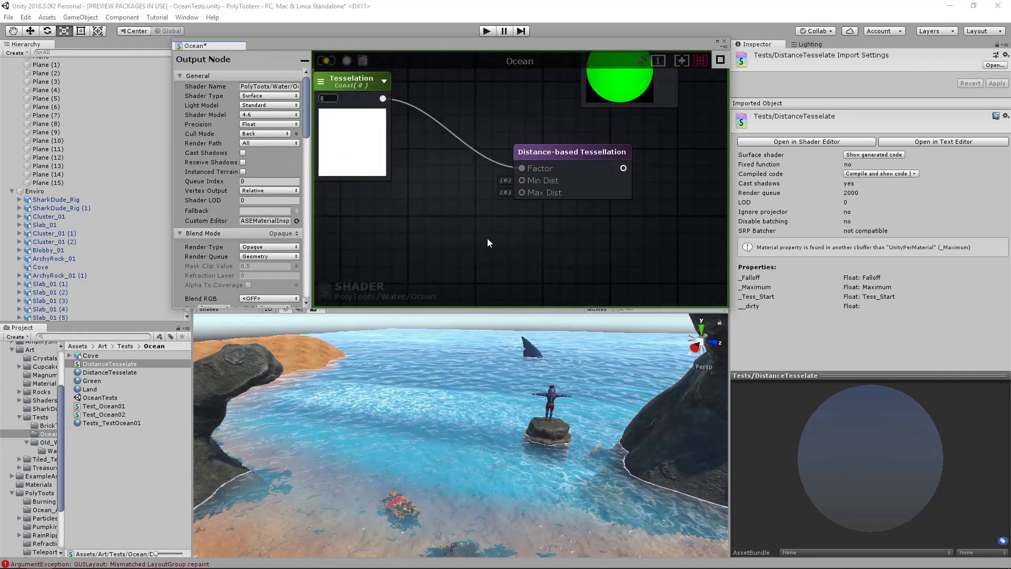
Maximize the shader editor and connect a new Float constant of 0 to Distance-based Tessellation's Min Dist.
left_click(717, 42)
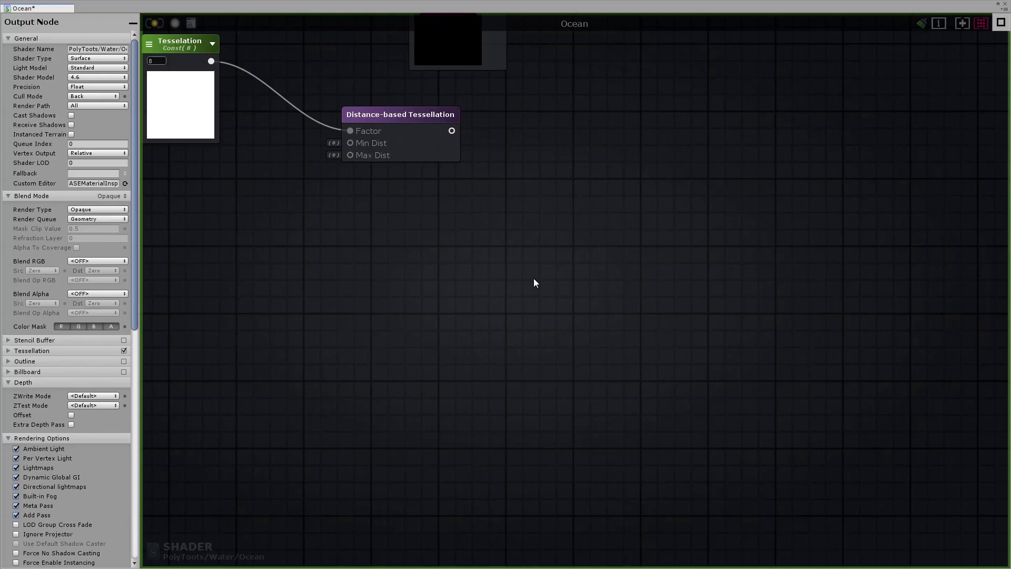
middle_click_drag(330, 184, 540, 255)
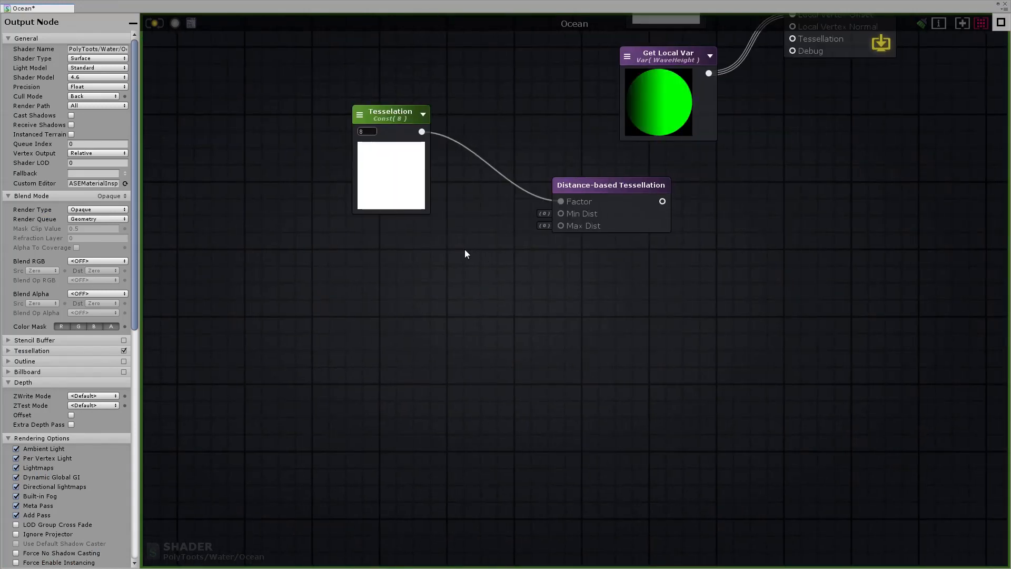
key("1")
left_click(373, 229)
left_click_drag(422, 251, 562, 213)
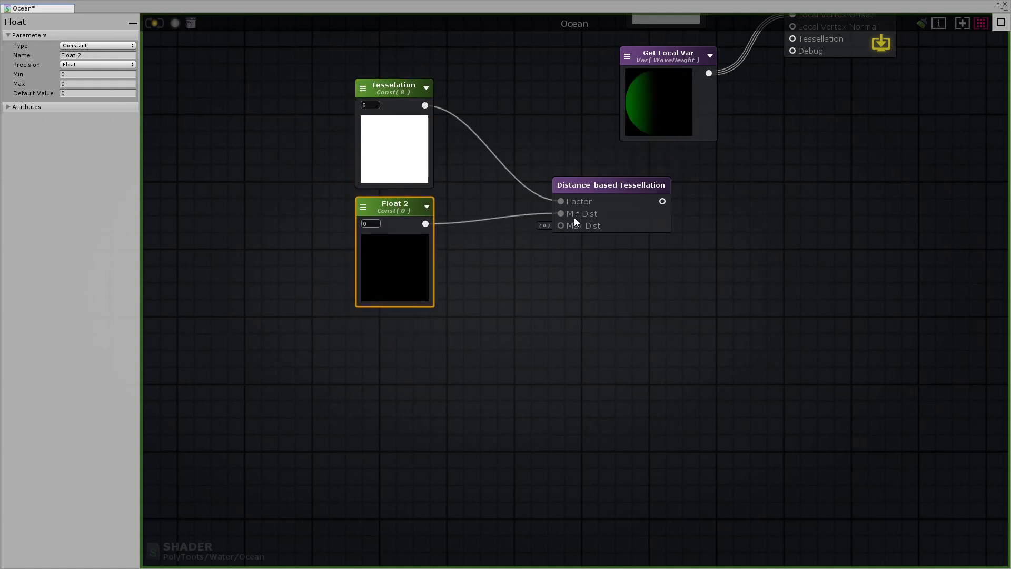
middle_click_drag(448, 357, 452, 328)
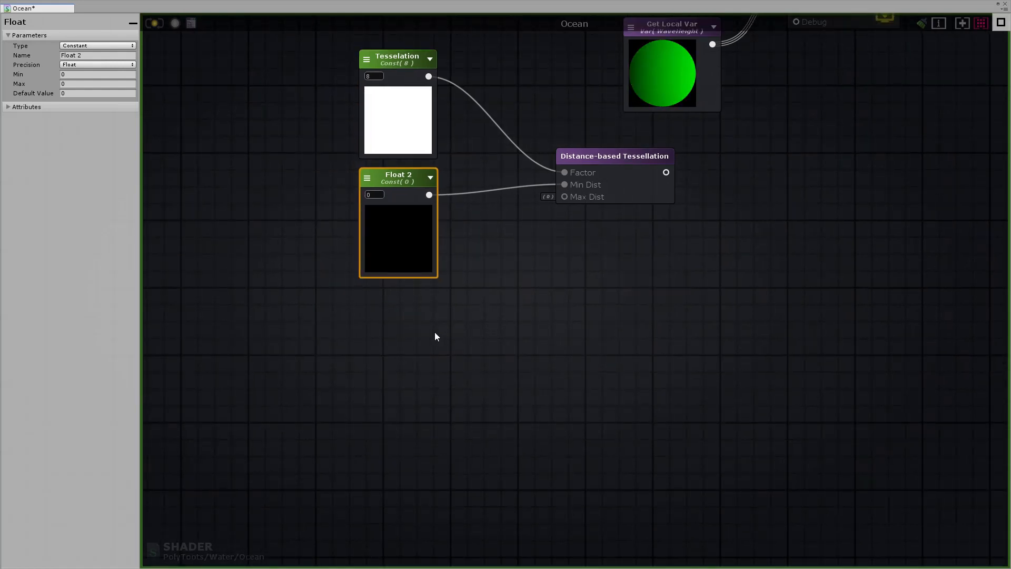
Add another Float constant with a value of 80 and connect it to Max Dist.
left_click(409, 311)
key("1")
left_click(413, 307)
left_click_drag(448, 319, 416, 300)
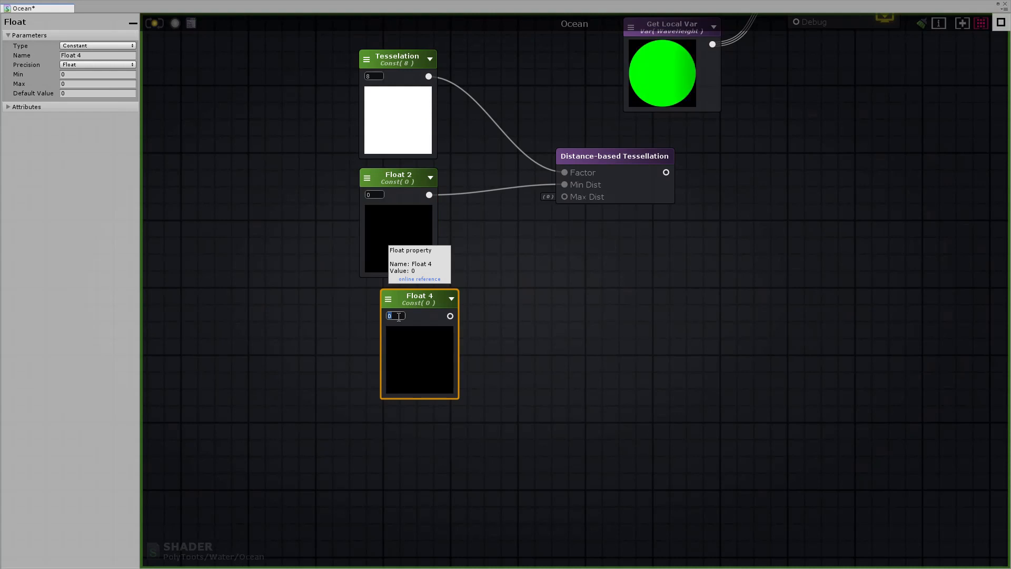
left_click_drag(545, 197, 565, 197)
Arrange the three constant nodes in a column beside the Distance-based Tessellation node.
middle_click_drag(569, 193, 552, 281)
left_click_drag(586, 245, 574, 241)
left_click_drag(385, 151, 389, 144)
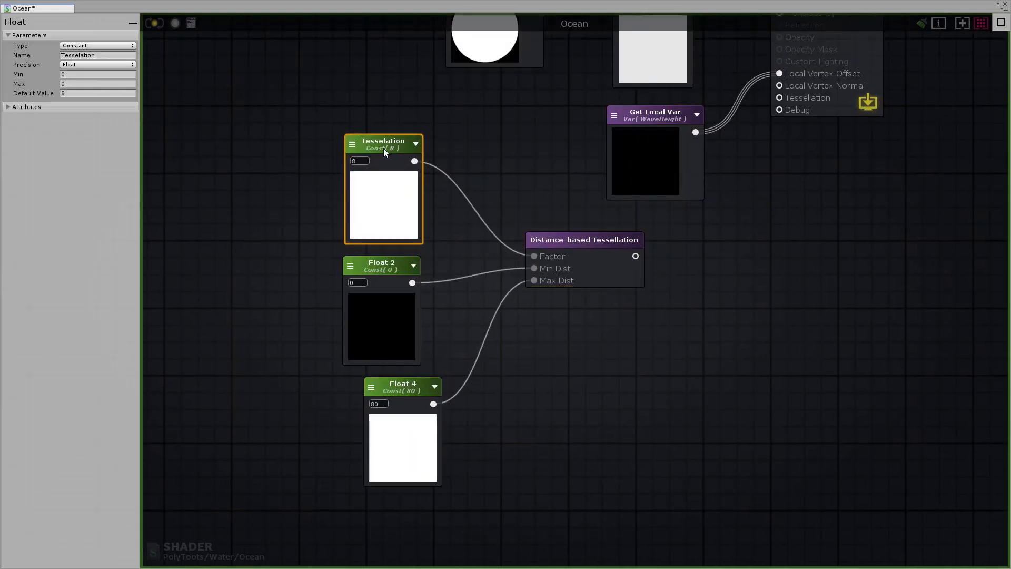
left_click_drag(386, 263, 390, 264)
left_click_drag(406, 390, 376, 385)
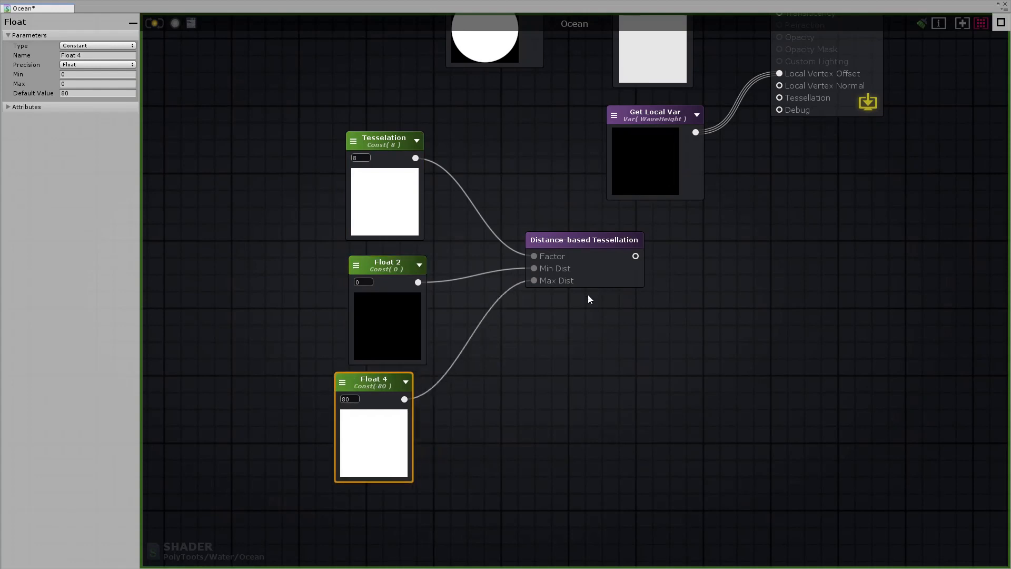
Connect Distance-based Tessellation to the output's Tessellation, adjust the WaveHeight node's position, and update the shader before restoring the editor's size.
middle_click_drag(589, 295, 488, 343)
left_click_drag(502, 333, 646, 174)
left_click_drag(530, 197, 530, 192)
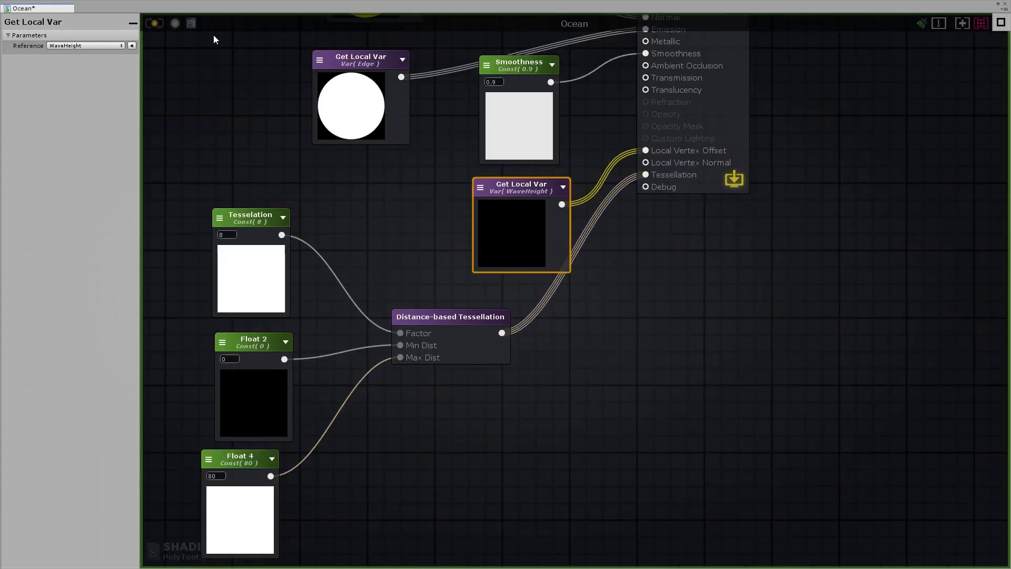
left_click(153, 24)
left_click(999, 6)
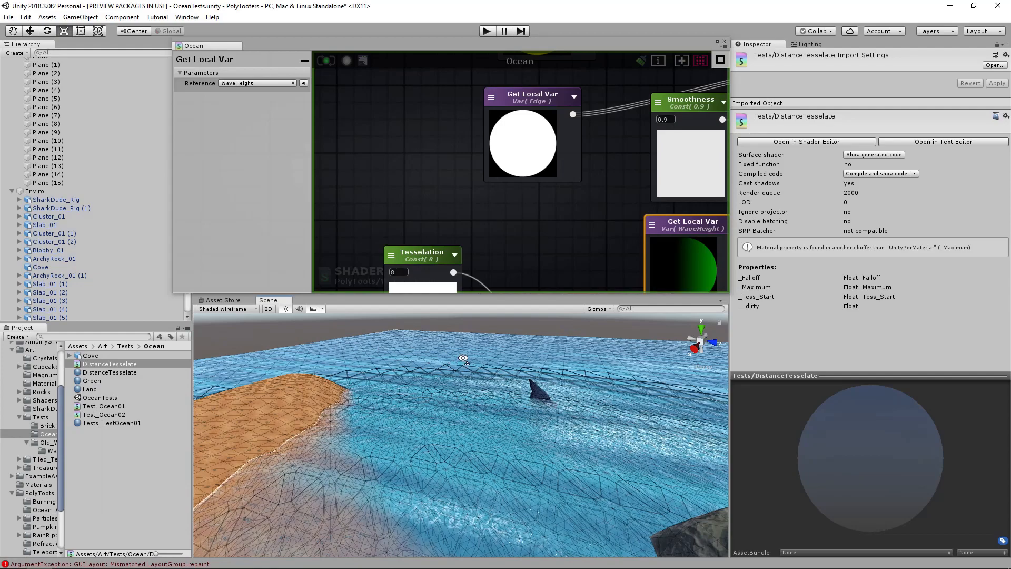
Examine the tessellated water in wireframe, and select the PolyToots_Water_Ocean material in the Ocean_Amplify folder.
left_click_drag(566, 356, 545, 359, "alt")
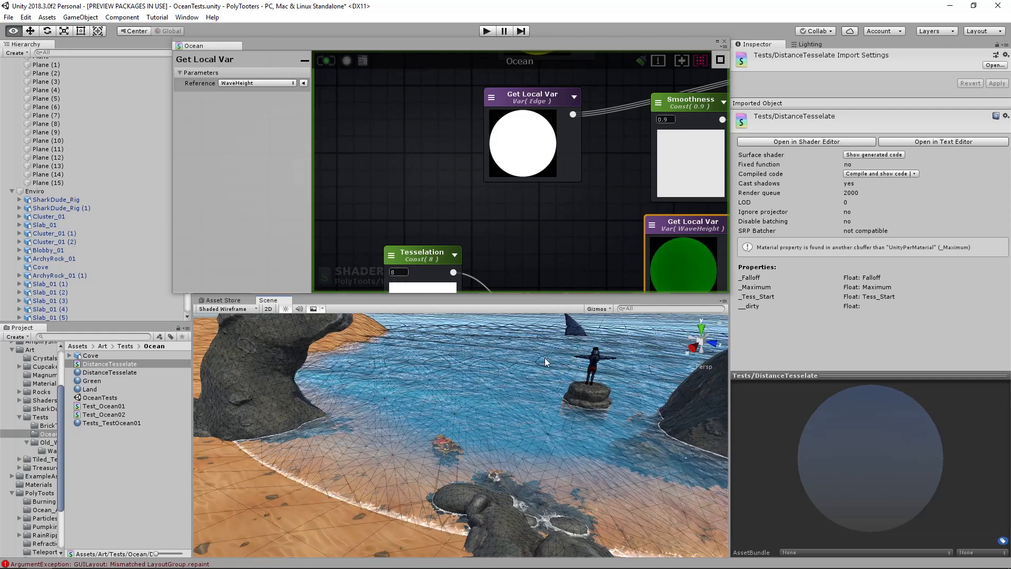
scroll(38, 471, "down", 3)
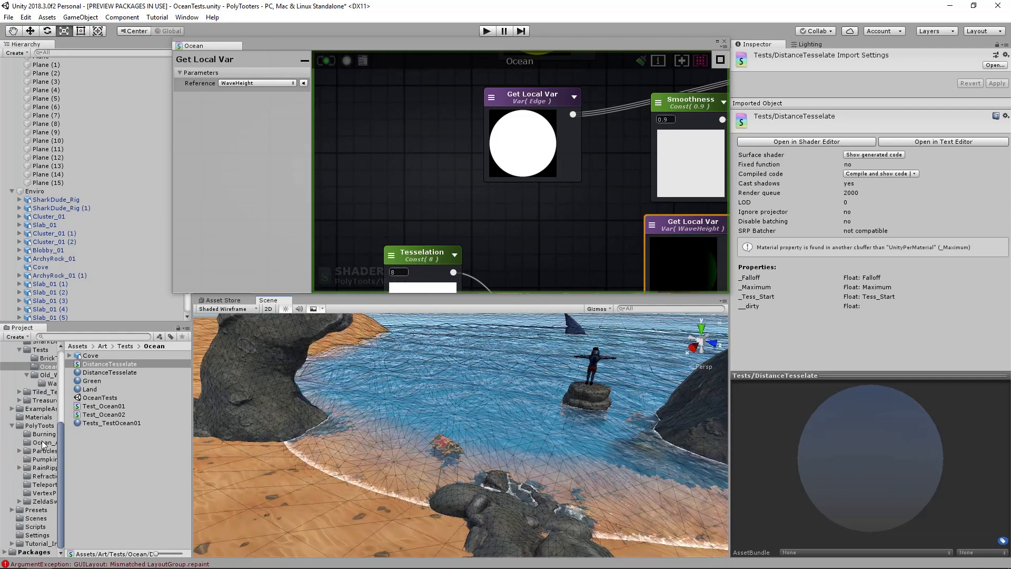
left_click(42, 441)
left_click(125, 372)
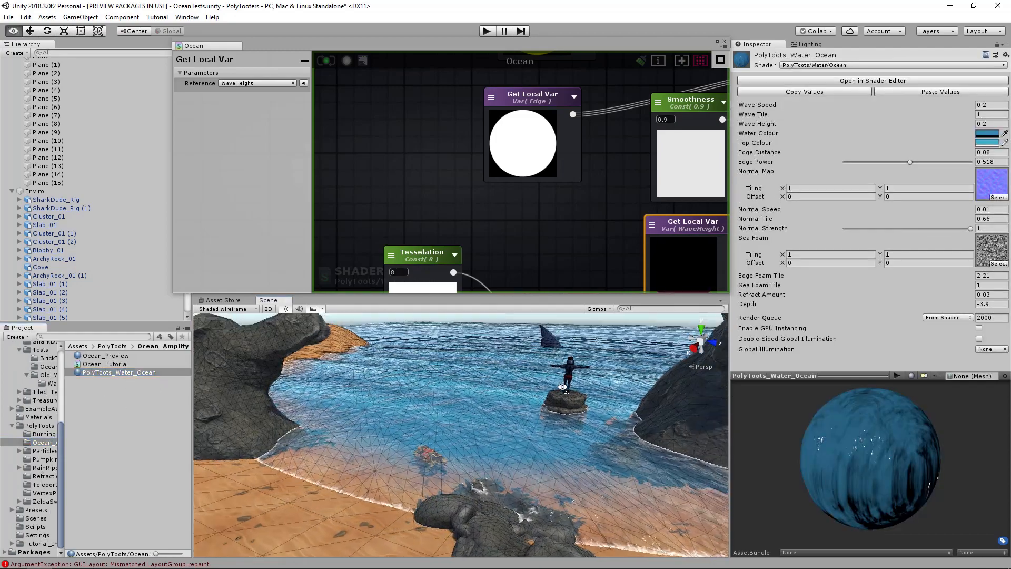
Switch the Scene view to Shaded Wireframe and examine the density of the water's tessellation from several viewpoints.
left_click(226, 309)
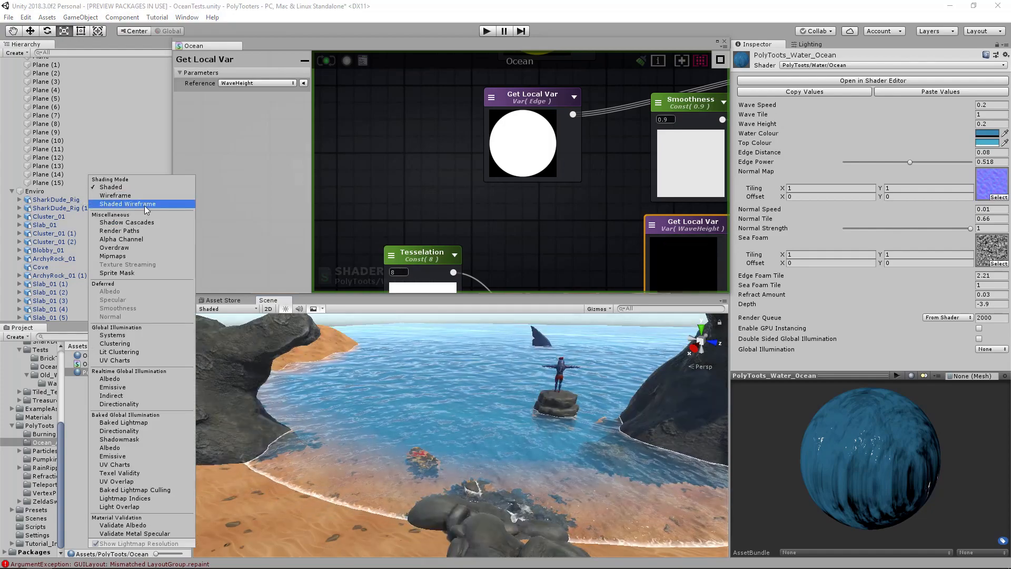
left_click(144, 204)
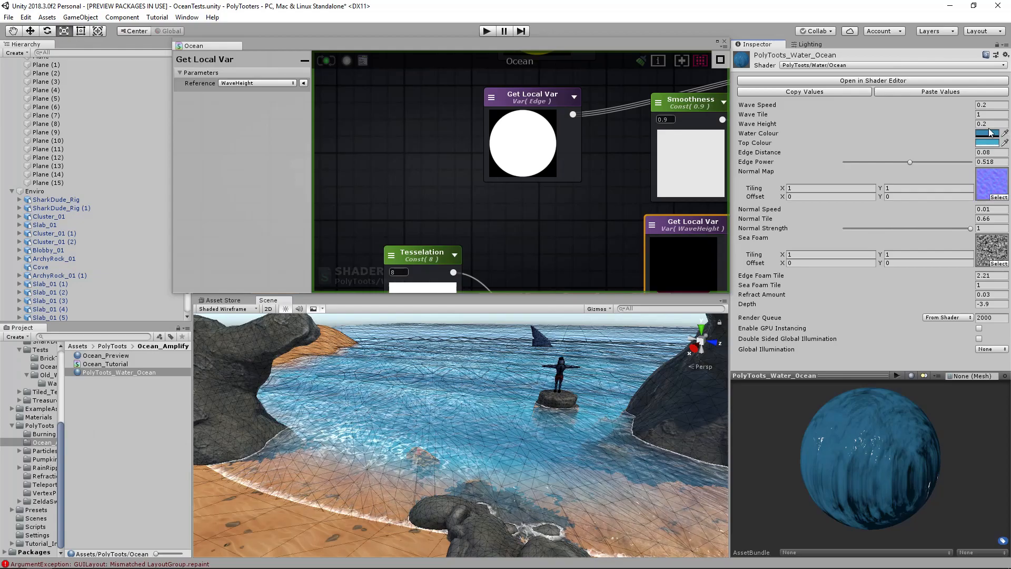
mouse_move(938, 124)
left_mouse_down()
mouse_move(963, 122)
mouse_move(947, 122)
left_mouse_up()
right_click_drag(580, 350, 518, 396)
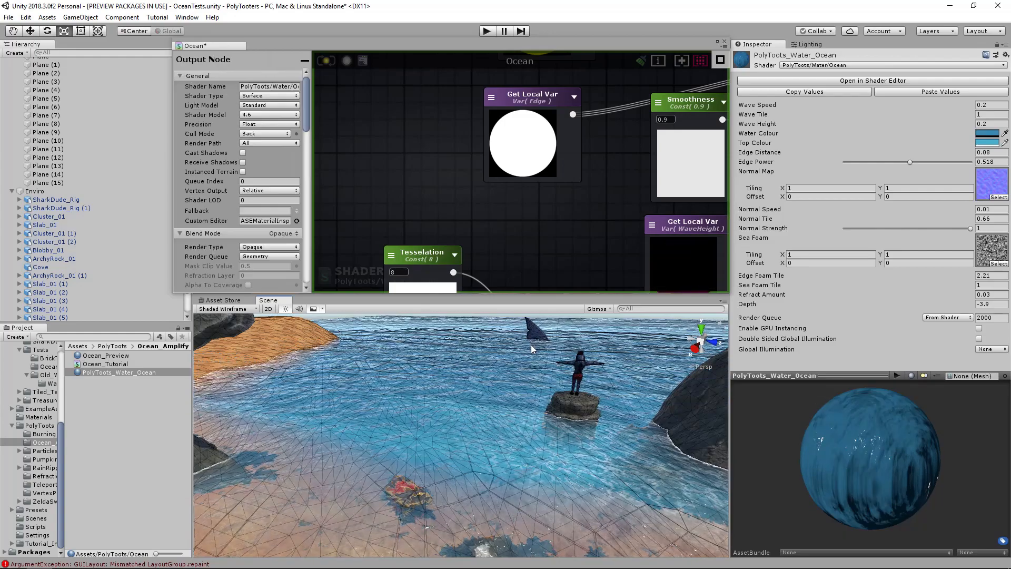
right_click_drag(531, 344, 397, 437)
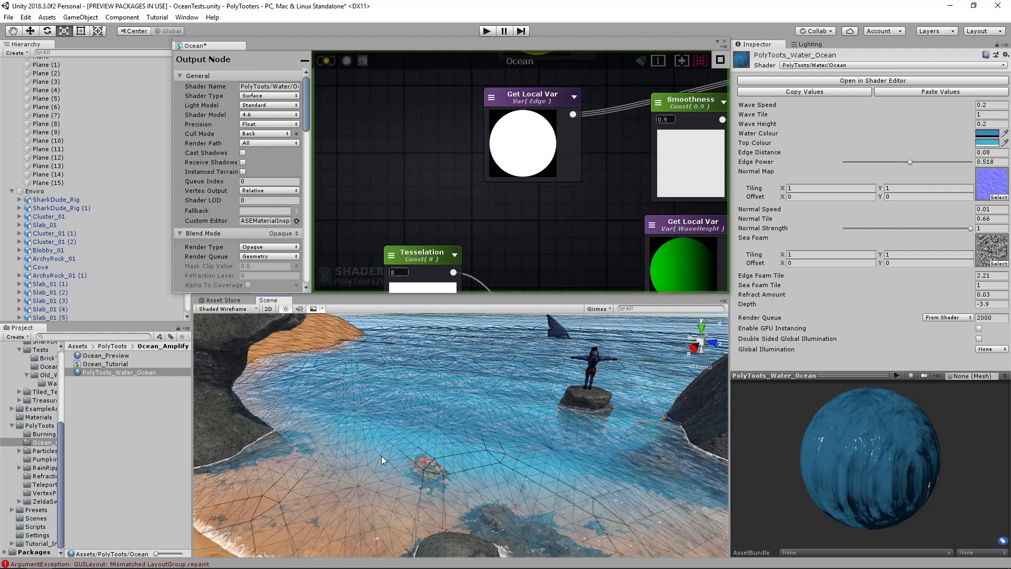
right_click_drag(498, 463, 467, 444)
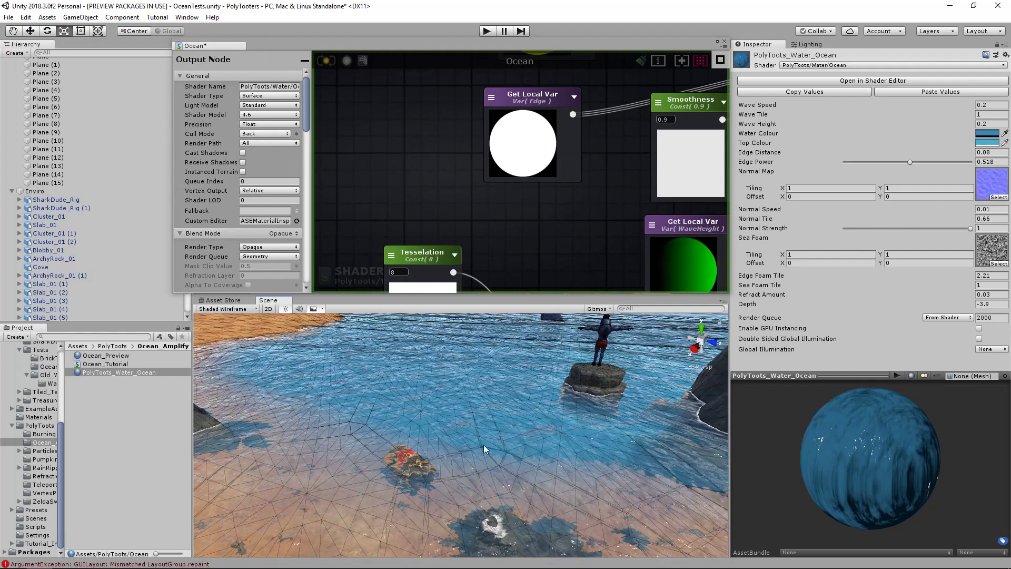
Maximize the shader editor, then detach the distance-based tessellation nodes from the output and move them clear of it.
middle_click_drag(533, 239, 551, 185)
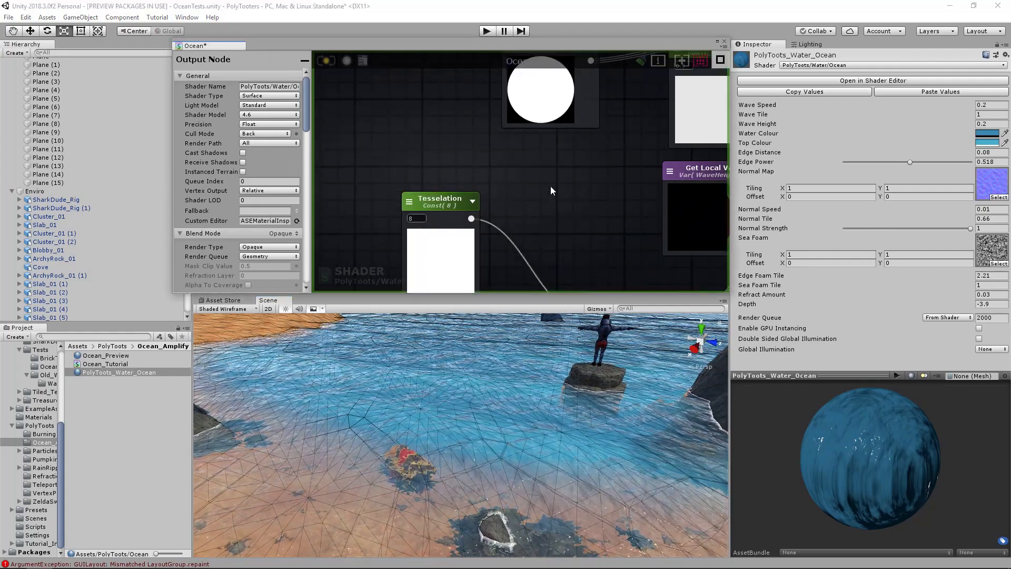
left_click(719, 59)
scroll(565, 192, "down", 5)
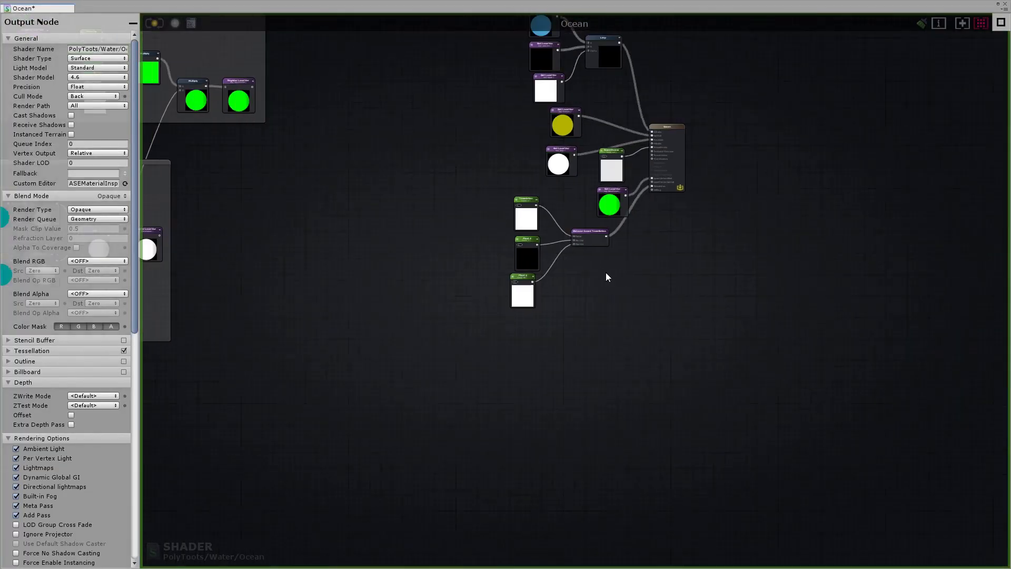
middle_click_drag(577, 254, 693, 348)
left_click_drag(632, 285, 625, 278)
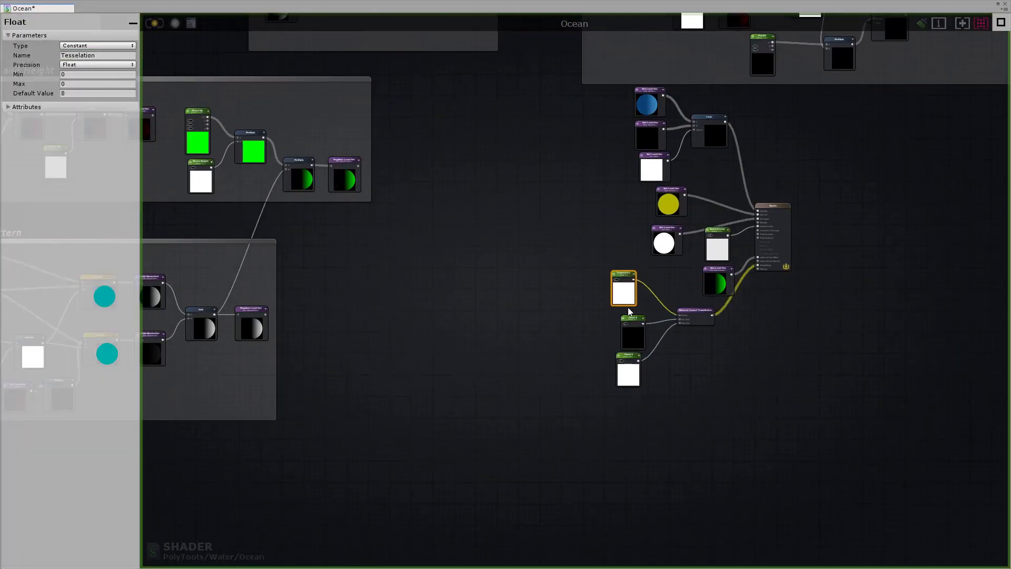
left_click(552, 315)
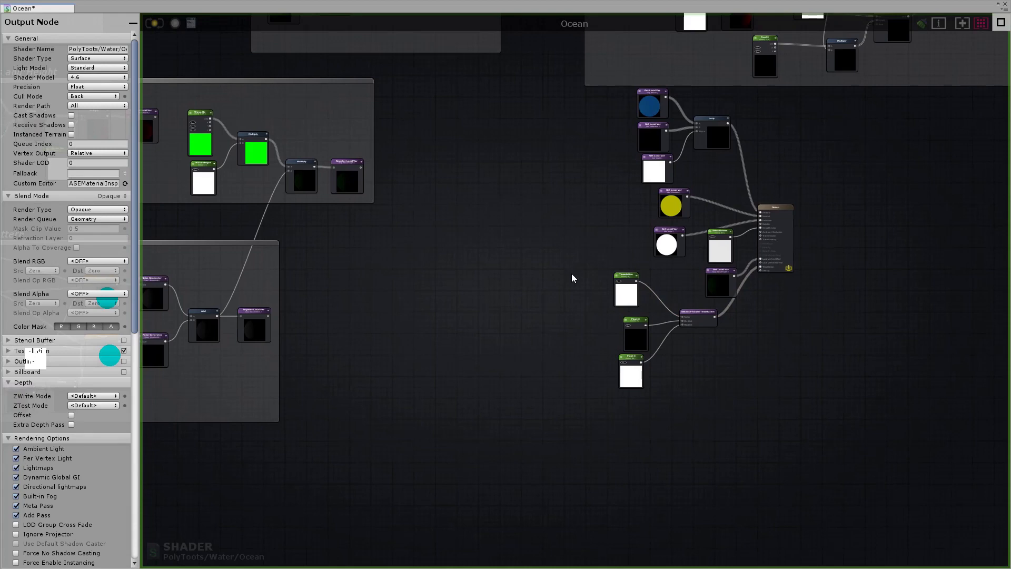
scroll(573, 275, "down", 3)
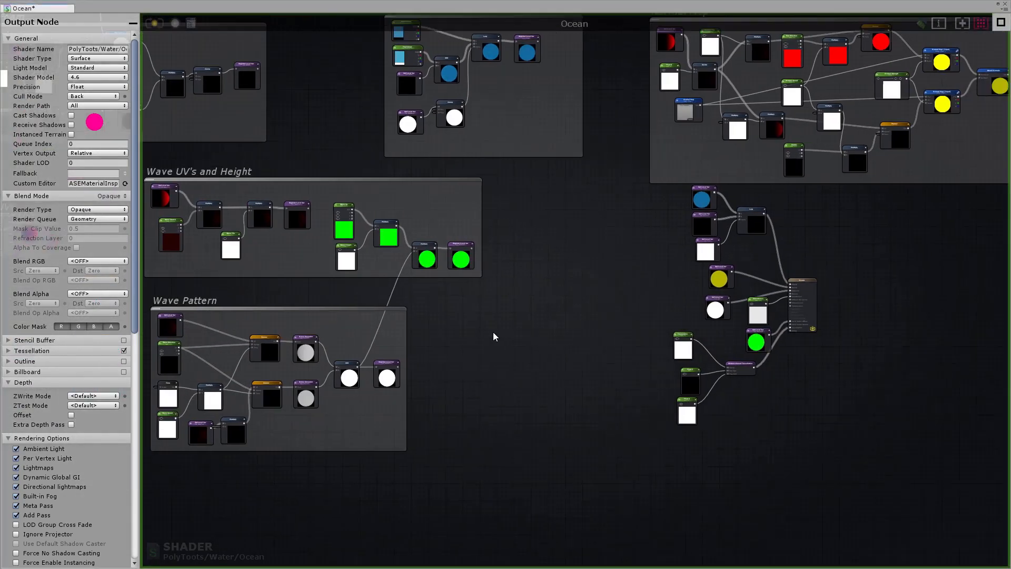
scroll(697, 339, "up", 5)
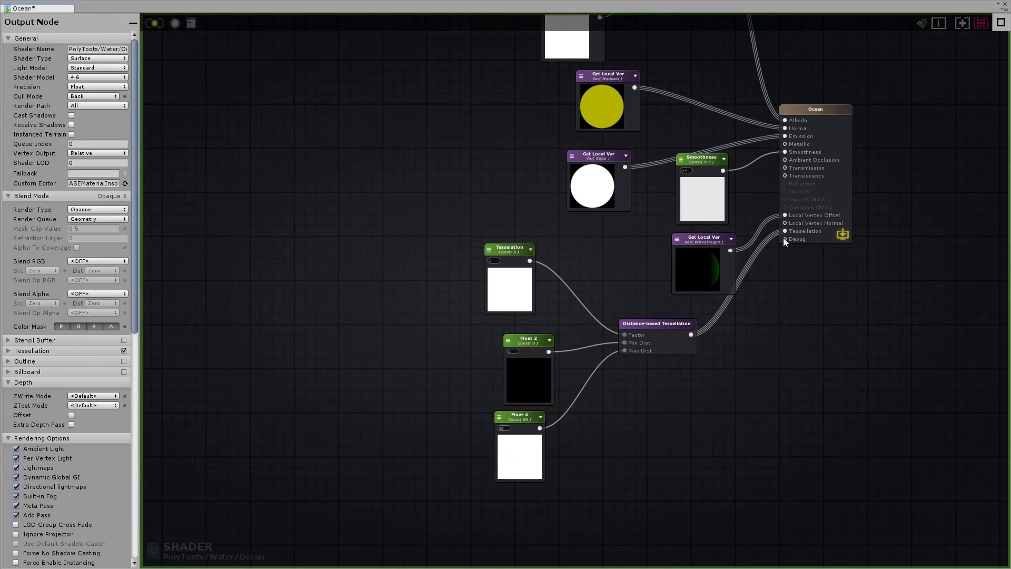
left_click_drag(641, 515, 305, 263)
scroll(529, 309, "down", 3)
scroll(444, 302, "up", 5)
Add a Register Local Var named Tesselation and feed it from the Distance-based Tessellation node.
key("r")
left_click(446, 287)
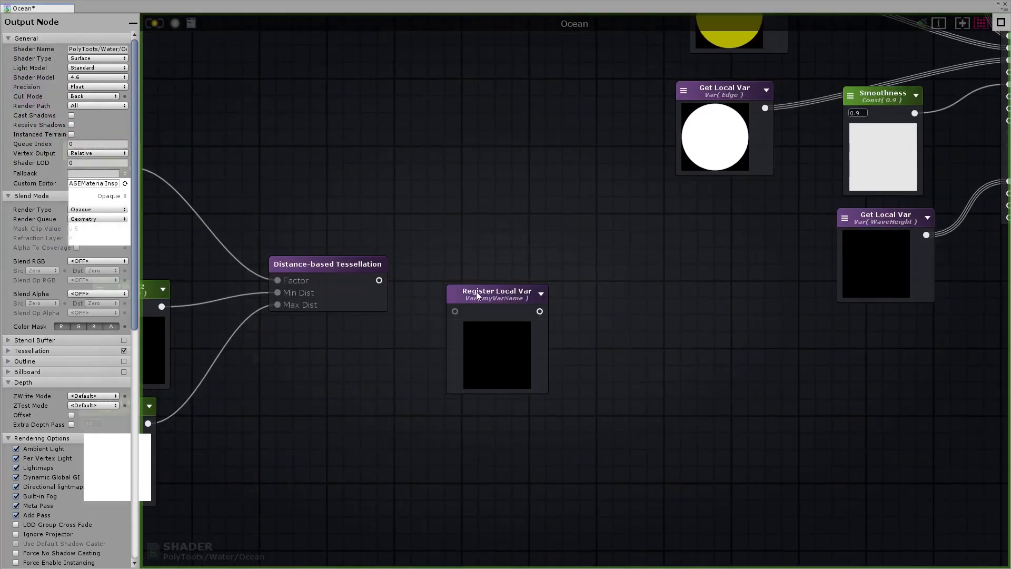
left_click_drag(476, 292, 488, 260)
type("esselation")
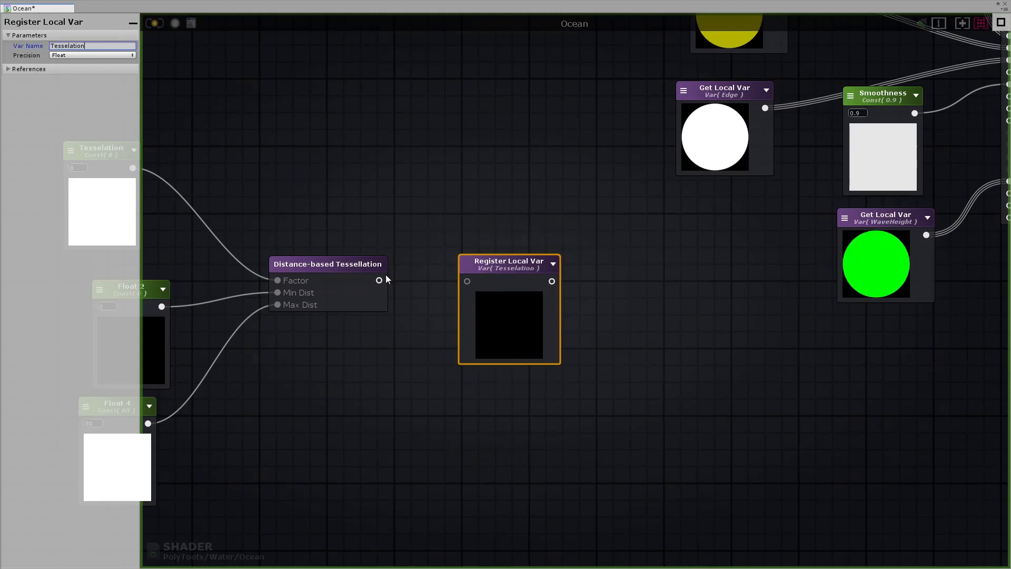
scroll(569, 310, "down", 10)
scroll(647, 321, "up", 8)
Add a Get Local Var referencing Tesselation below the WaveHeight one and connect it to the output's Tessellation.
left_click(528, 272)
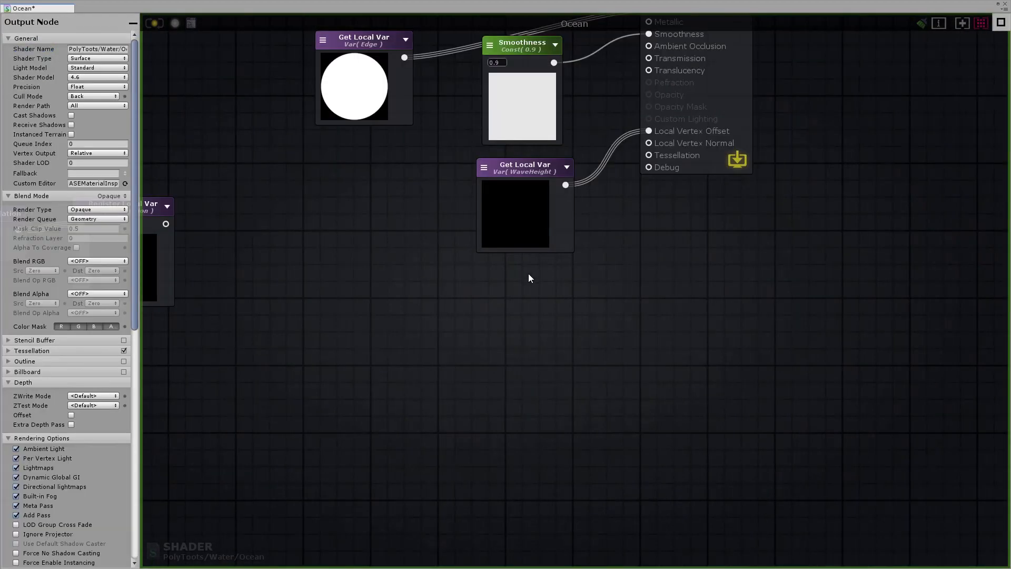
key("g")
left_click(586, 396)
left_click_drag(605, 286, 650, 156)
left_click_drag(569, 311, 538, 315)
Move the whole tessellation node chain next to the Wave UV's and Height group.
scroll(747, 294, "down", 5)
left_click_drag(599, 366, 392, 231)
left_click_drag(406, 248, 360, 245)
middle_click_drag(339, 243, 514, 303)
middle_click_drag(361, 234, 588, 257)
scroll(393, 213, "up", 5)
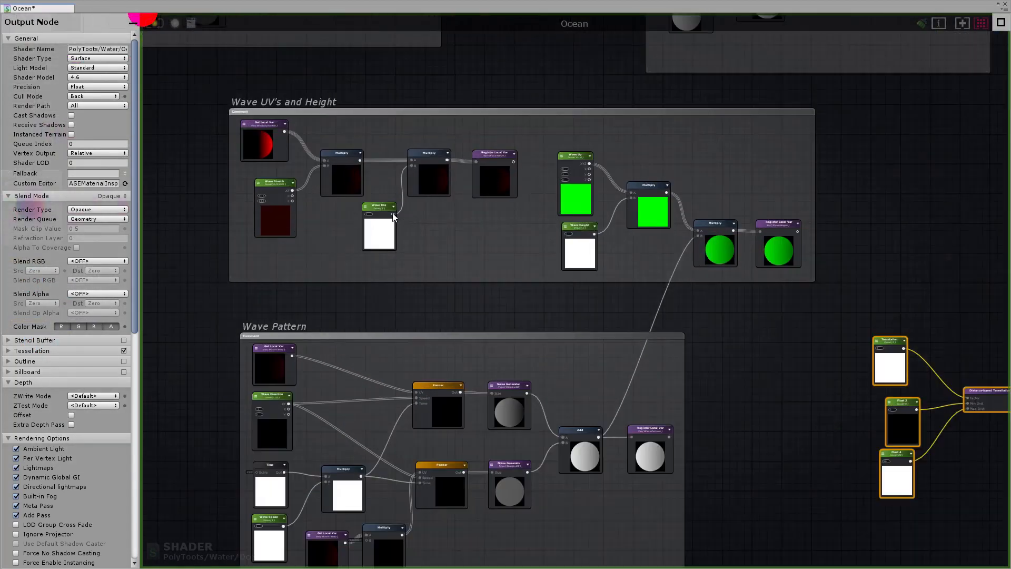
left_click_drag(629, 232, 617, 234)
middle_click_drag(478, 252, 116, 212)
middle_click_drag(666, 285, 559, 244)
Add a Multiply node above the tessellation chain, taking Wave Height and the Tesselation constant as its inputs.
left_click(562, 243)
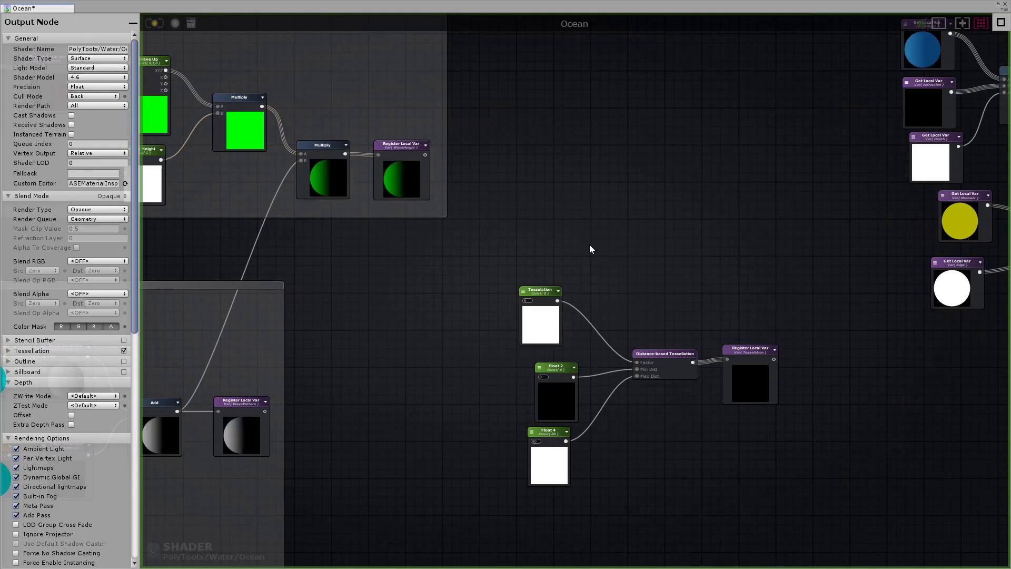
key("m")
left_click(590, 242)
left_click_drag(161, 160, 595, 245)
left_click_drag(557, 300, 596, 252)
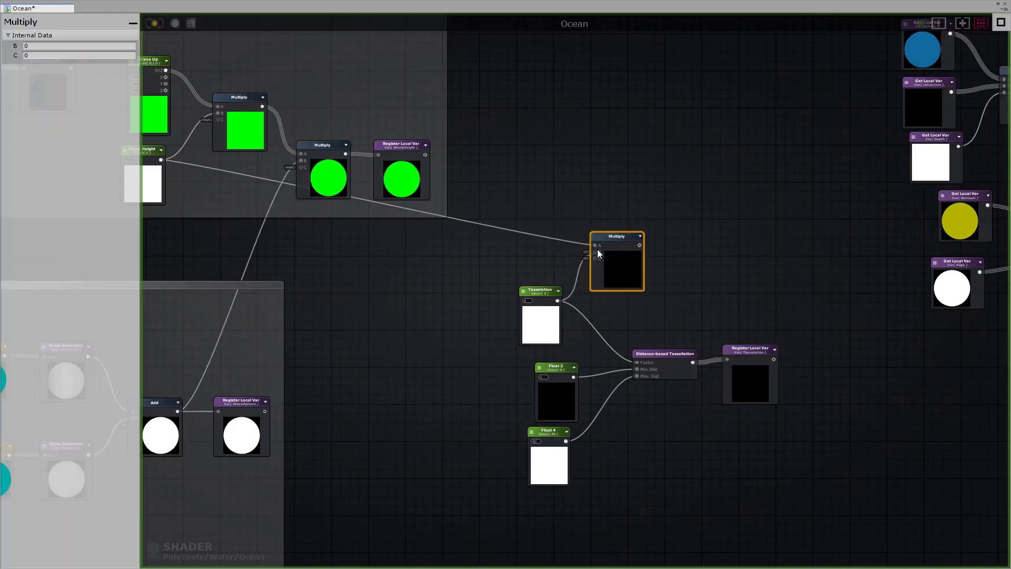
Make room around the Distance-based Tessellation node and connect the Multiply result to its Factor input.
left_click(544, 291)
middle_click_drag(547, 280, 424, 222)
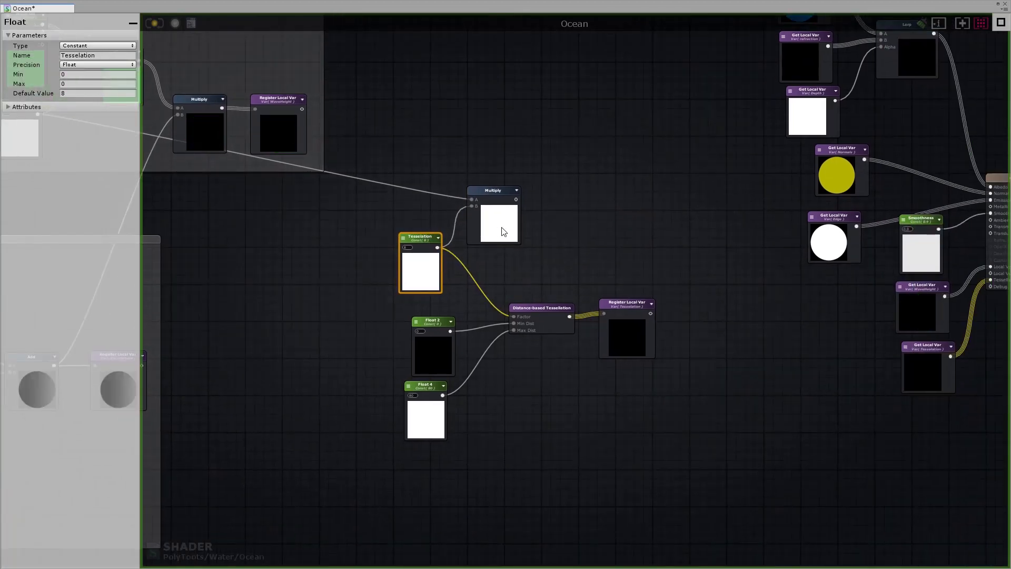
left_click_drag(502, 227, 508, 231)
left_click_drag(621, 311, 633, 301)
left_click_drag(547, 311, 559, 302)
left_click_drag(522, 203, 522, 306)
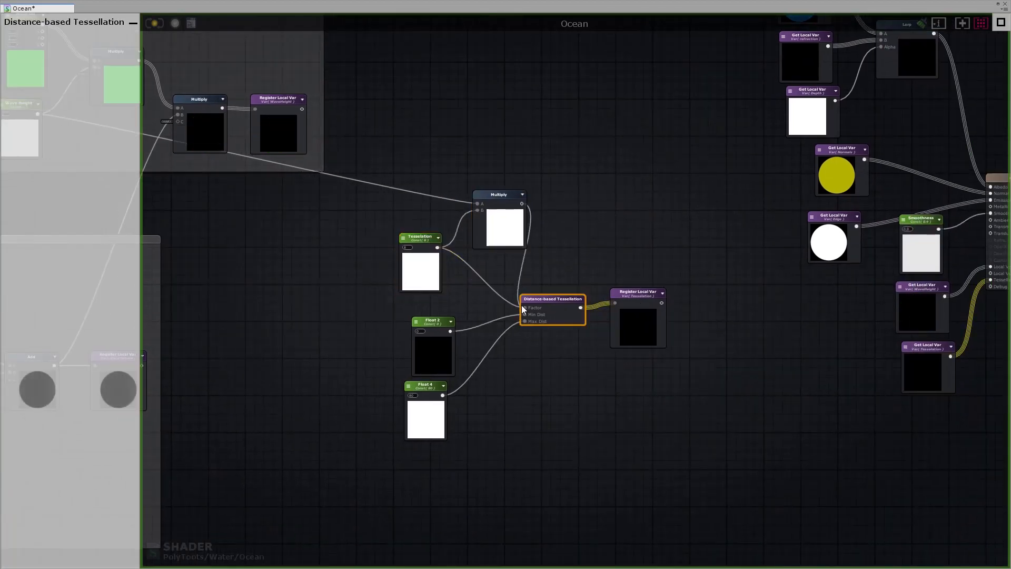
Arrange the Multiply, Register Local Var and three constant nodes neatly around Distance-based Tessellation.
left_click_drag(509, 232, 499, 244)
left_click_drag(421, 263, 408, 249)
left_click_drag(638, 316, 647, 305)
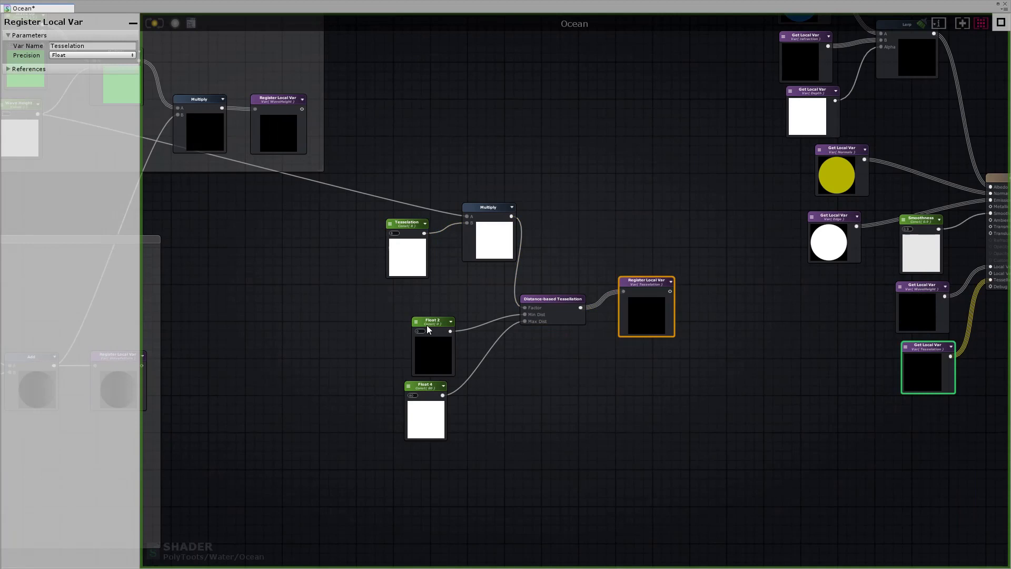
left_click_drag(427, 326, 420, 304)
left_click_drag(425, 387, 431, 370)
Frame the tessellation nodes in a comment titled Tesselation, update the shader and restore the editor's size.
left_click_drag(685, 437, 371, 184)
key("c")
left_click(91, 46)
type("Tesselation")
left_click(150, 23)
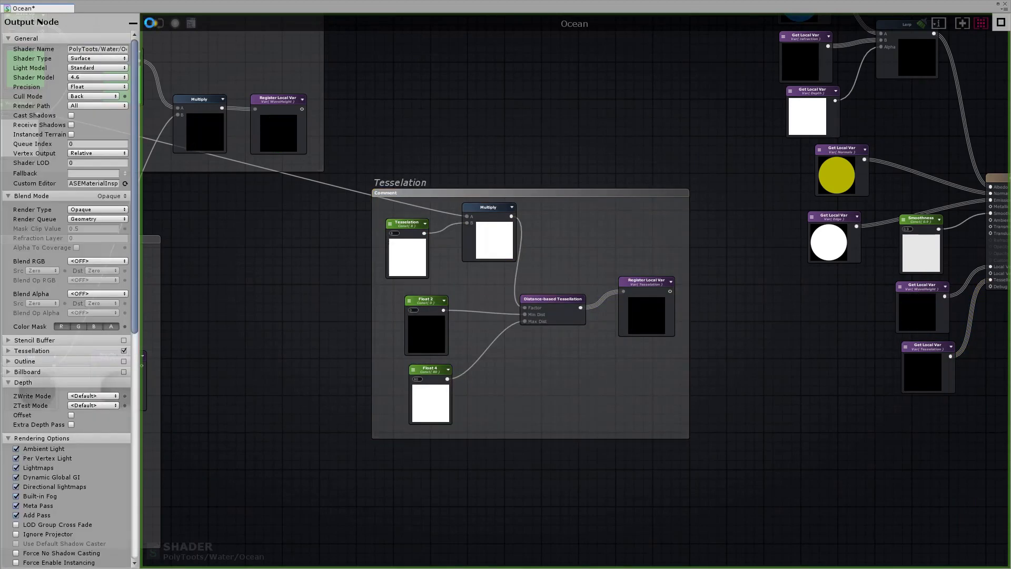
left_click(999, 4)
Test how the wireframe tessellation responds to the waves by raising the material's Wave Height to 0.96.
right_click_drag(554, 365, 510, 384, "alt")
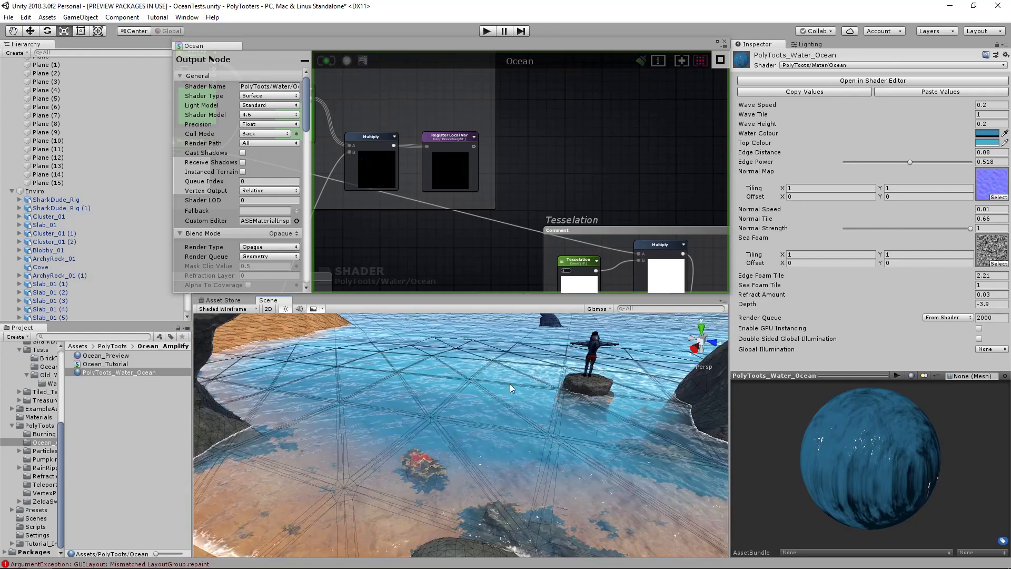
right_click_drag(460, 408, 681, 349, "alt")
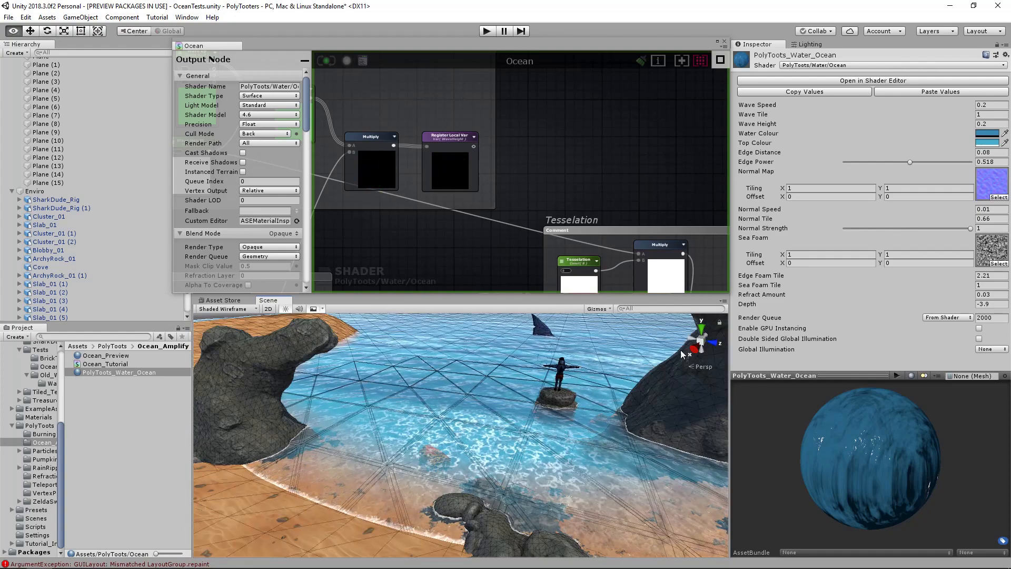
mouse_move(950, 125)
left_mouse_down()
mouse_move(942, 125)
mouse_move(970, 125)
left_mouse_up()
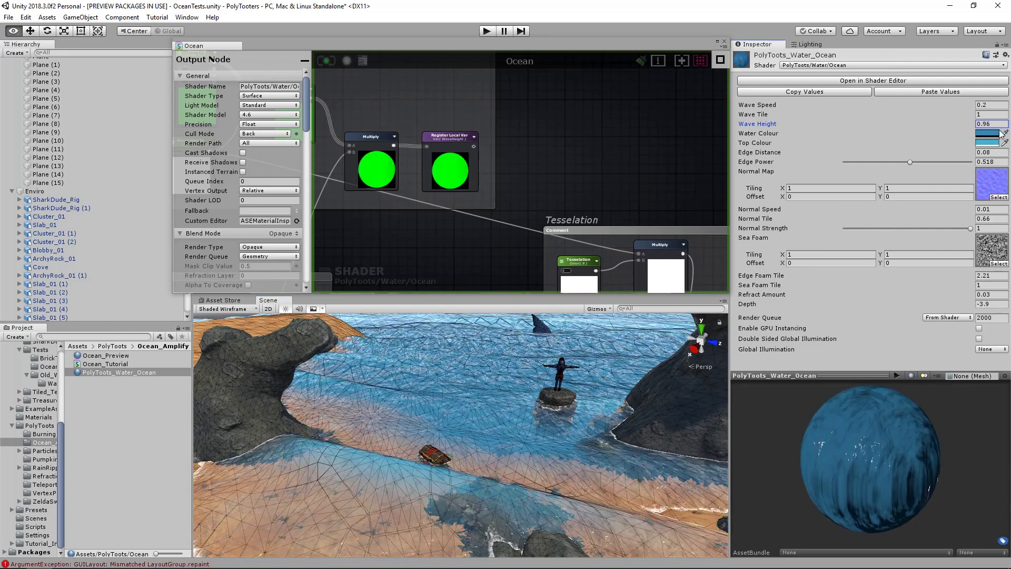
Set the material's Wave Height to 0.2 and return the Scene view to Shaded display.
left_click_drag(6, 135, 949, 124)
type("0.2")
key("Tab")
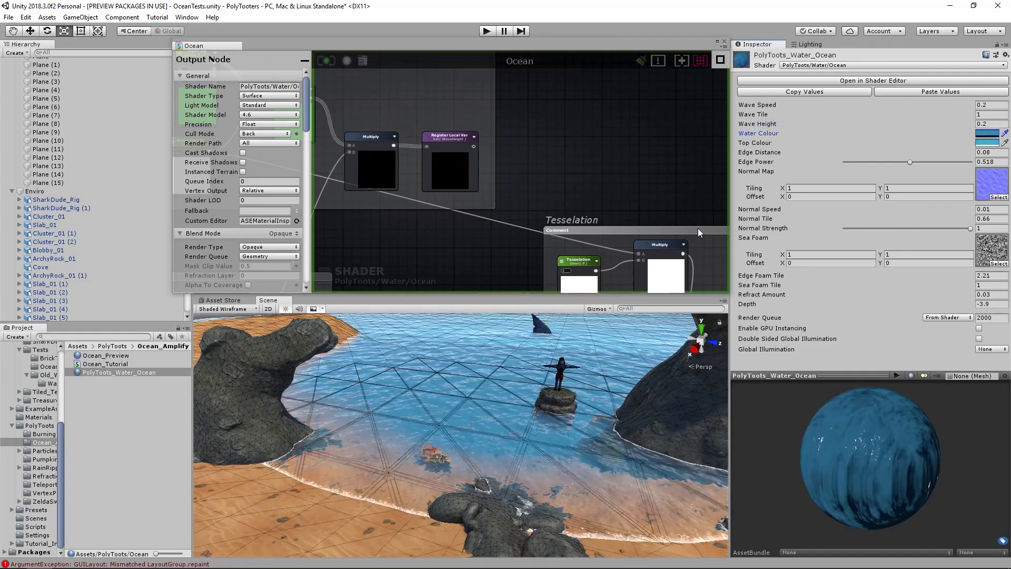
left_click(236, 310)
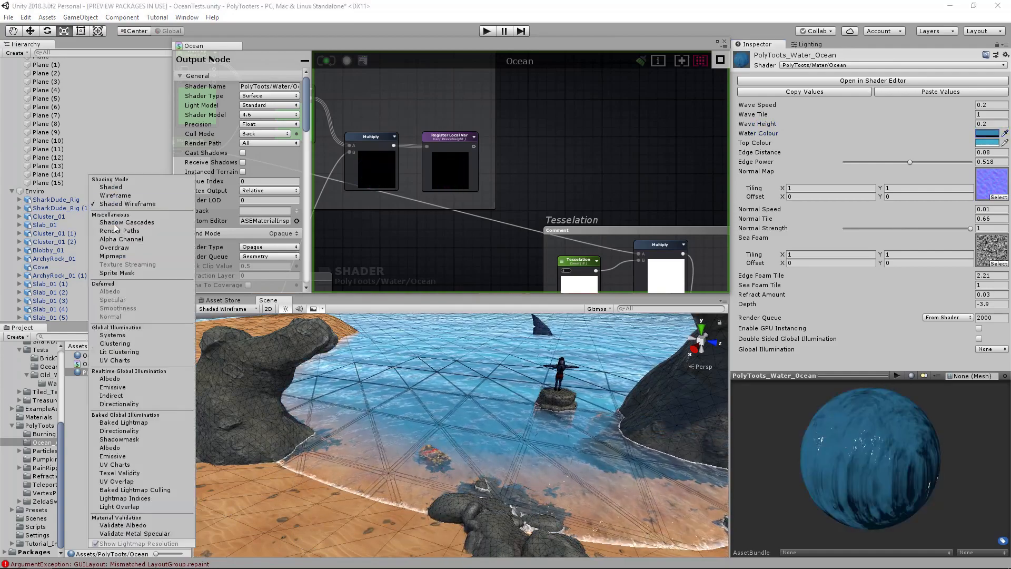
left_click(110, 187)
Examine the complete ocean node graph alongside the shaded water and waves around the shark fin.
scroll(578, 171, "down", 10)
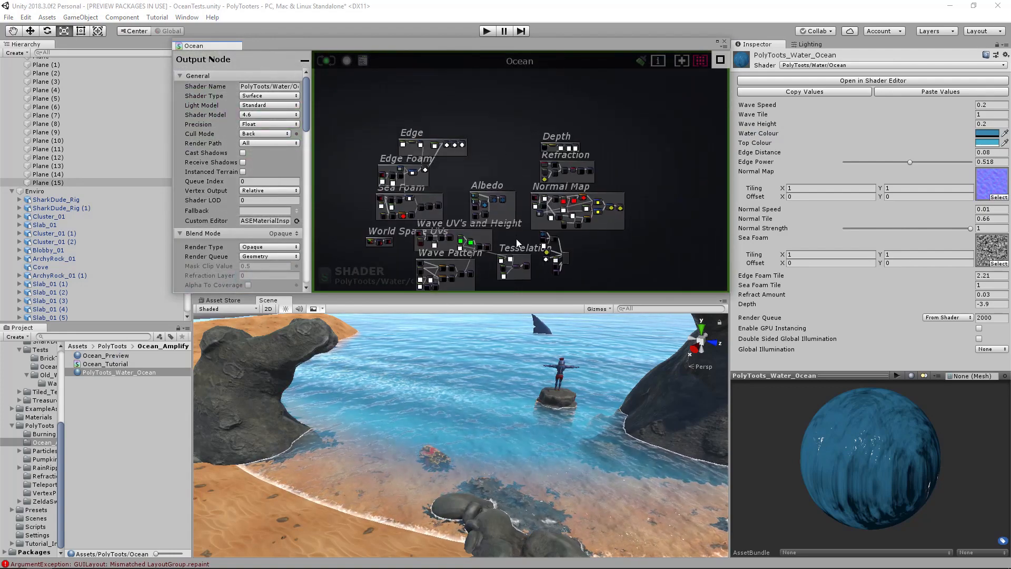
middle_click_drag(468, 194, 481, 146)
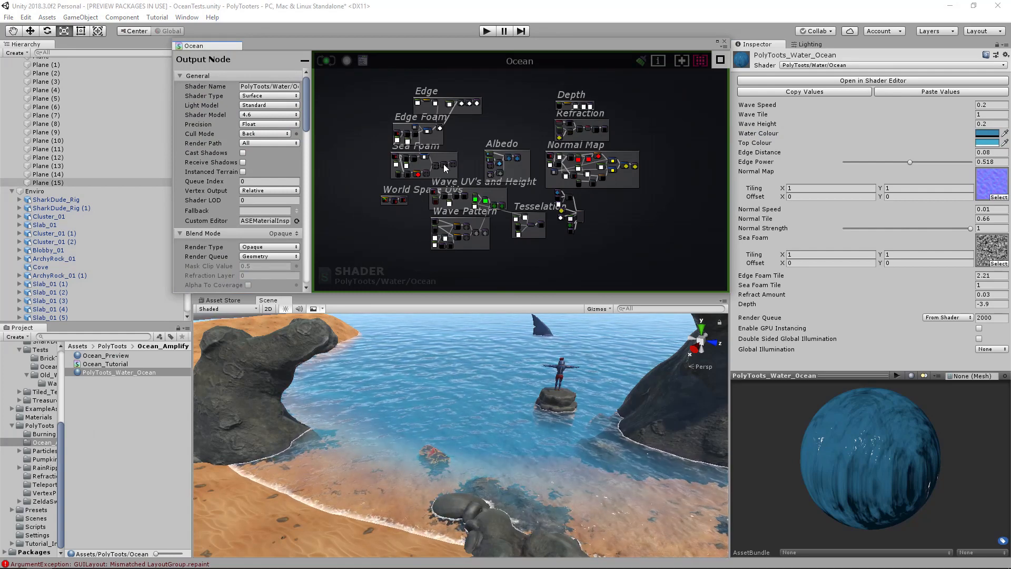
scroll(472, 209, "up", 2)
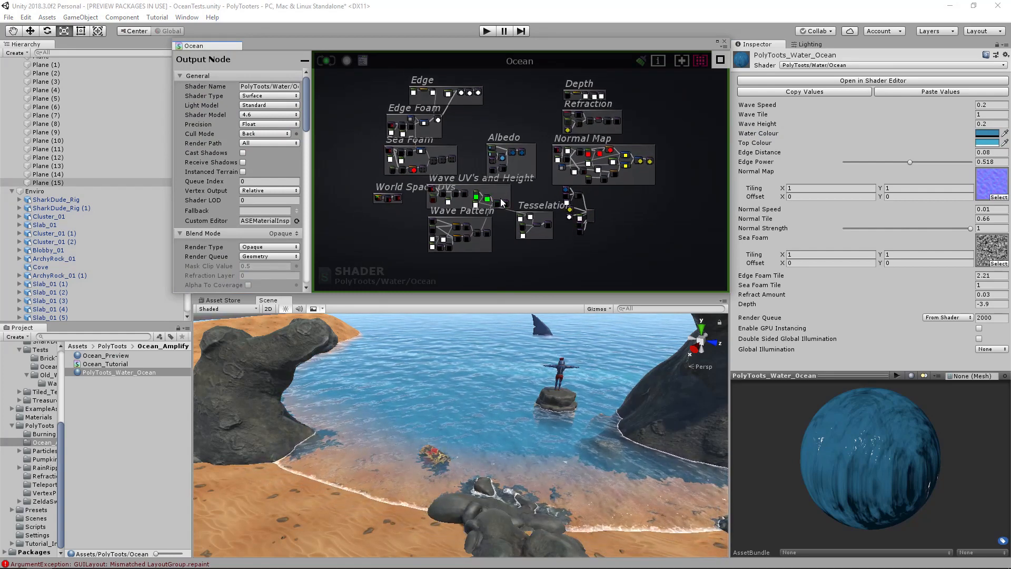
scroll(502, 203, "up", 1)
scroll(608, 223, "up", 1)
middle_click_drag(608, 223, 619, 249)
right_click_drag(548, 363, 571, 345)
mouse_move(655, 139)
middle_mouse_down()
mouse_move(507, 166)
mouse_move(658, 141)
middle_mouse_up()
scroll(587, 187, "up", 1)
scroll(587, 187, "up", 2)
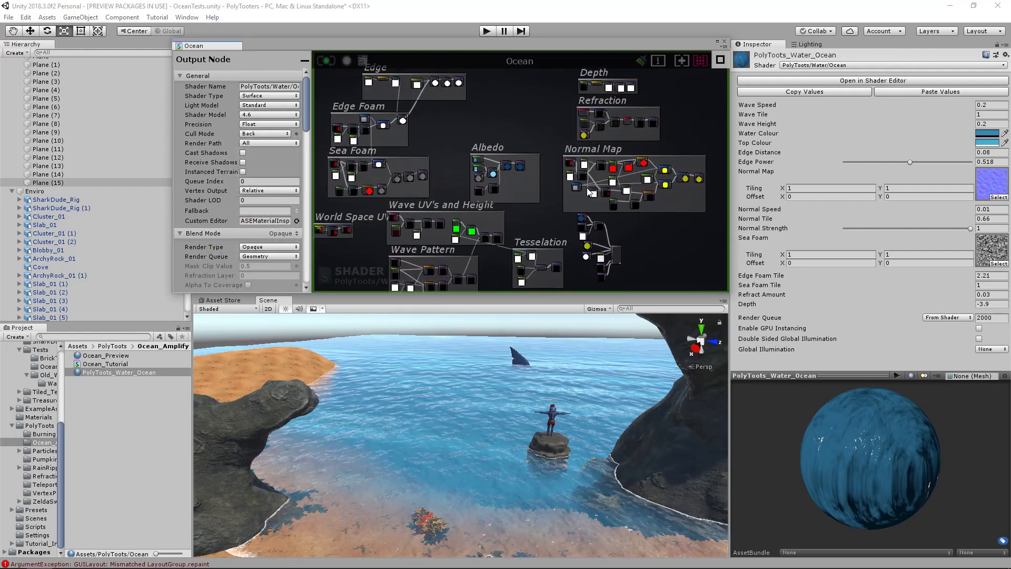
right_click_drag(504, 365, 558, 414)
key("w")
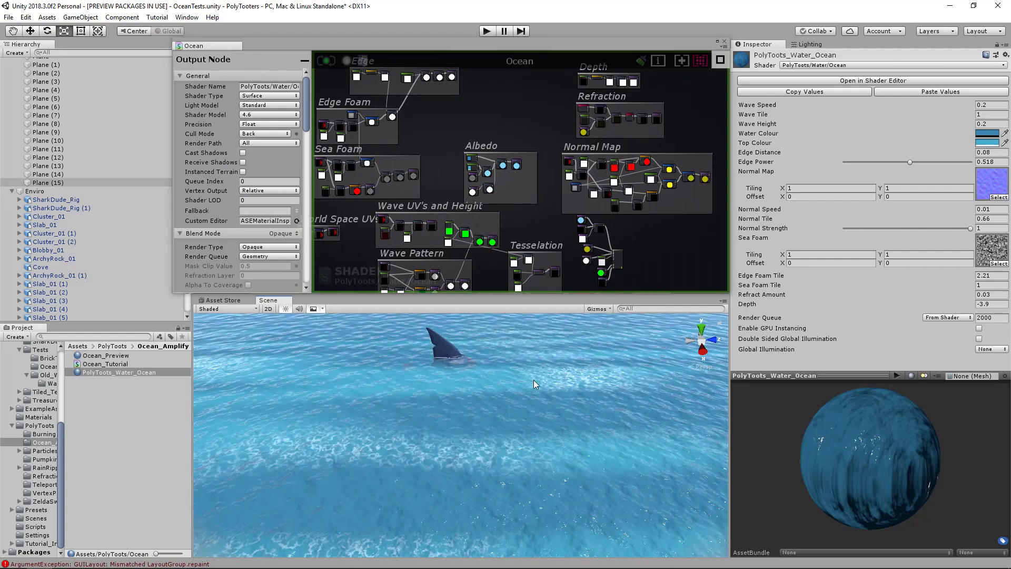
middle_click_drag(609, 240, 583, 184)
scroll(583, 184, "up", 1)
scroll(573, 178, "up", 6)
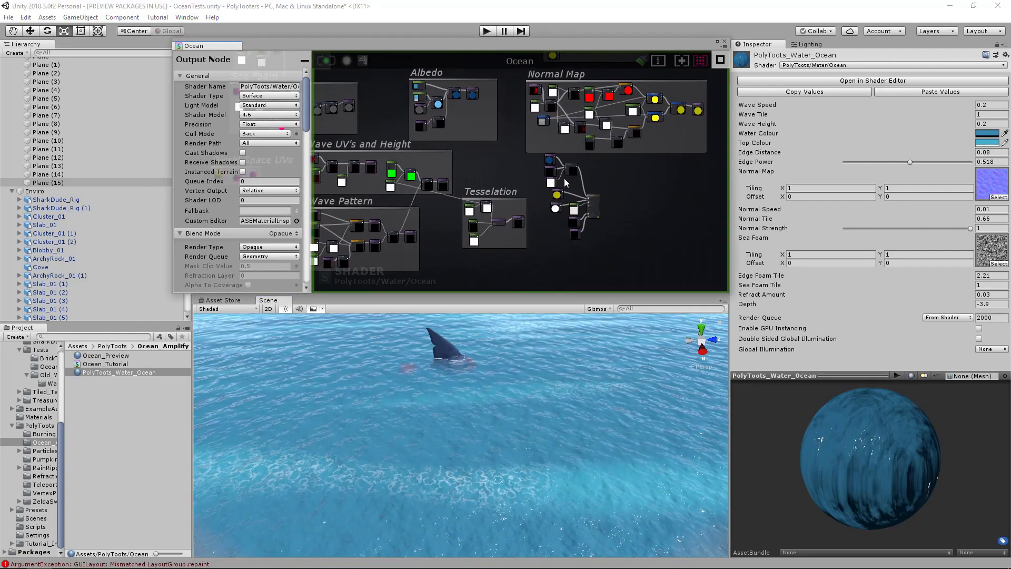
scroll(605, 173, "down", 5)
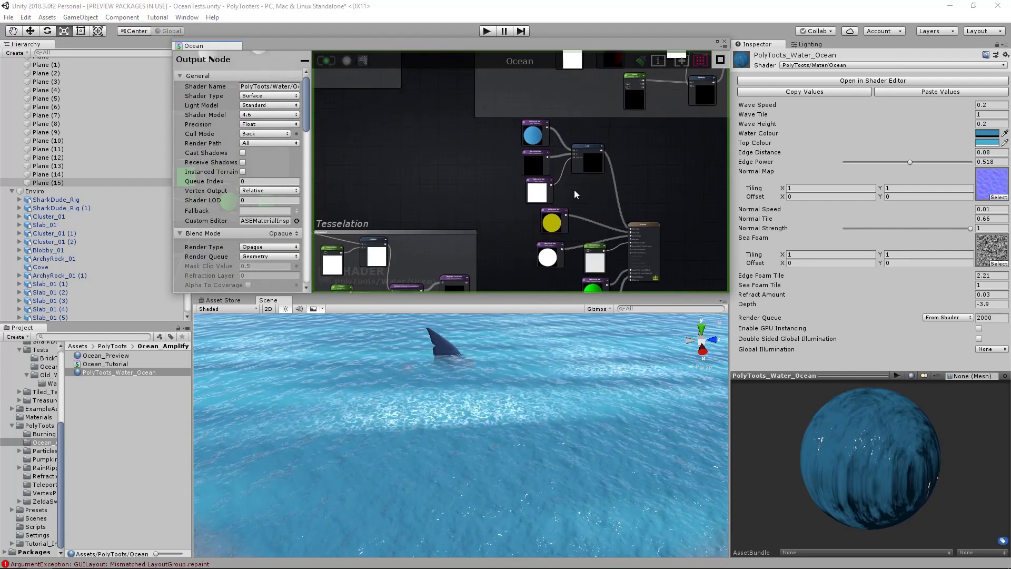
Frame the cove in the Scene view and close the Ocean shader editor.
right_click_drag(508, 380, 593, 380)
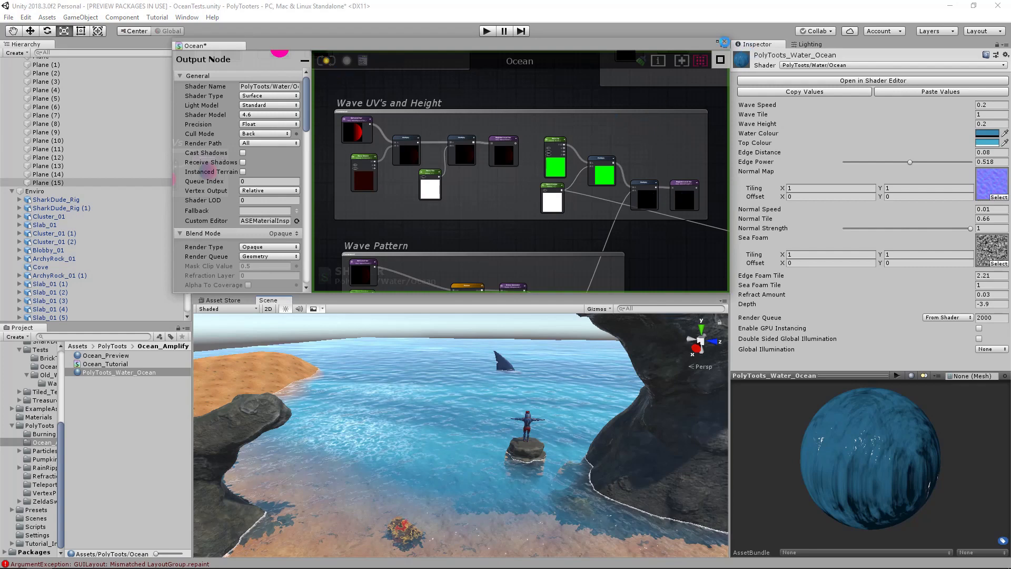
left_click(725, 42)
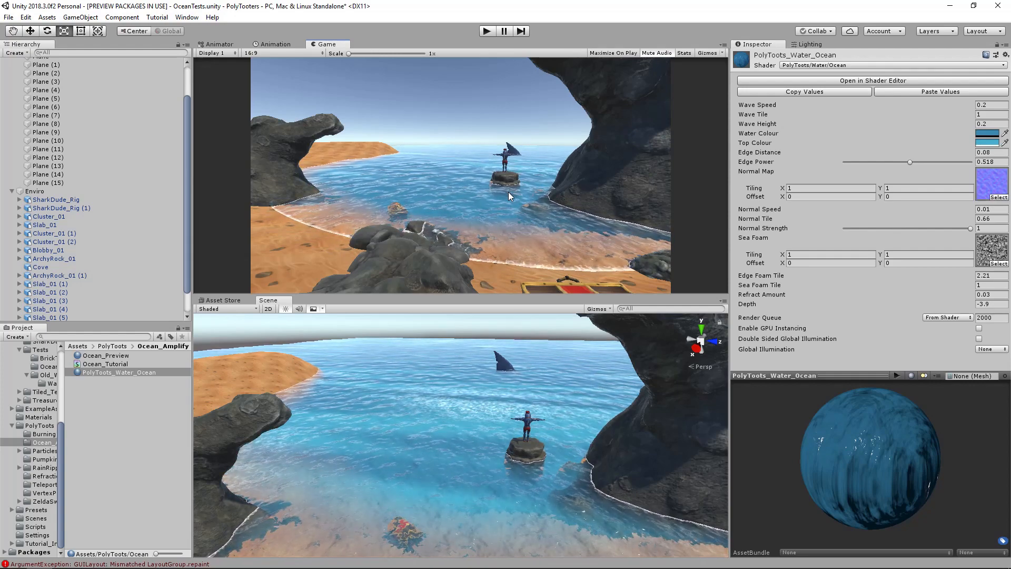
Change the Cull Mode in the Ocean shader's output node settings so the water surface renders from both above and below.
left_click_drag(504, 433, 559, 374, "alt")
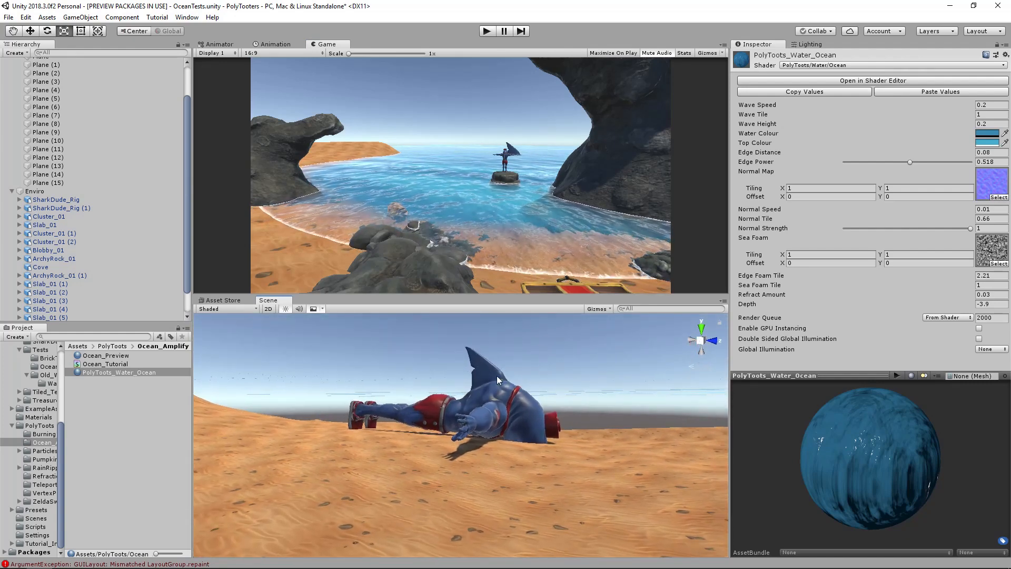
right_click_drag(497, 376, 456, 376)
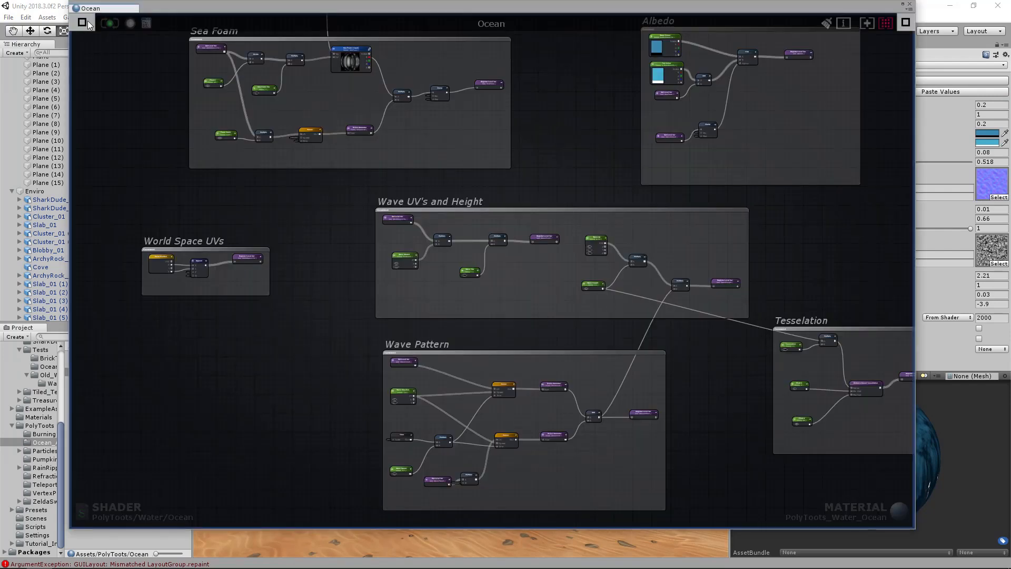
left_click(86, 23)
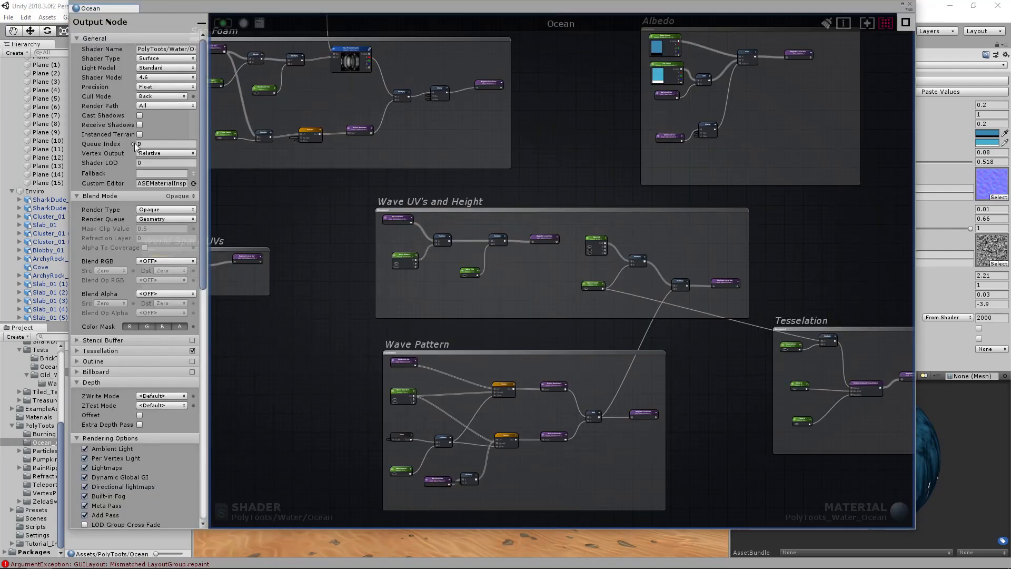
left_click(166, 96)
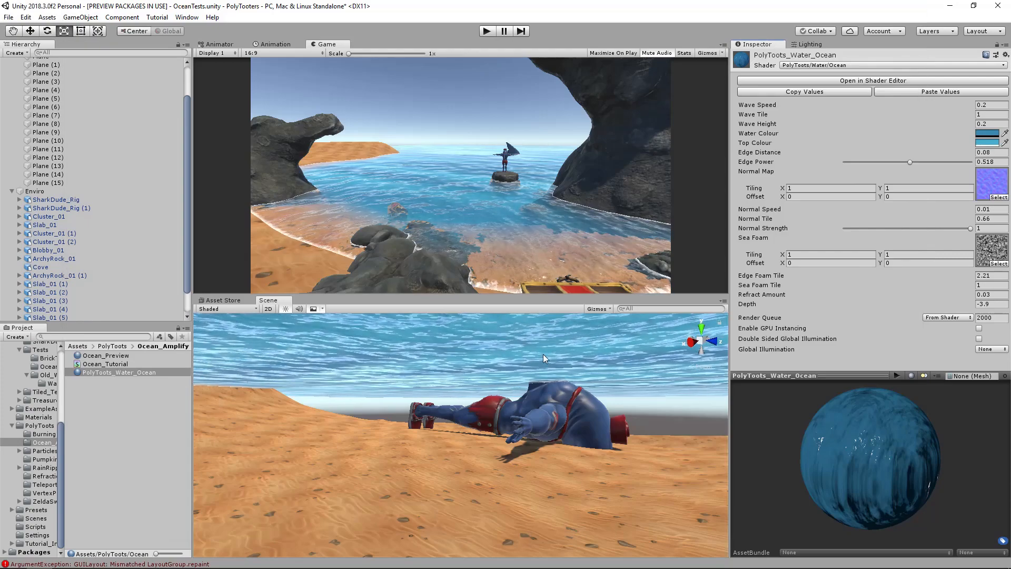
Examine the water's underside around the submerged rock stack, and return the Scene view to the cove from above.
left_click_drag(421, 364, 486, 336, "alt")
key("w")
right_click_drag(486, 336, 475, 327)
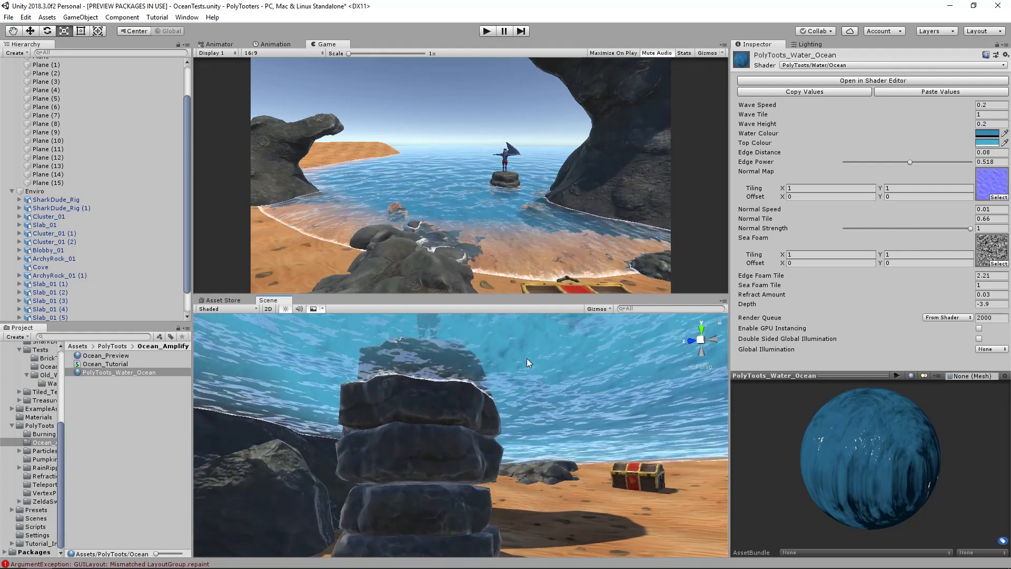
left_click_drag(527, 359, 487, 416, "alt")
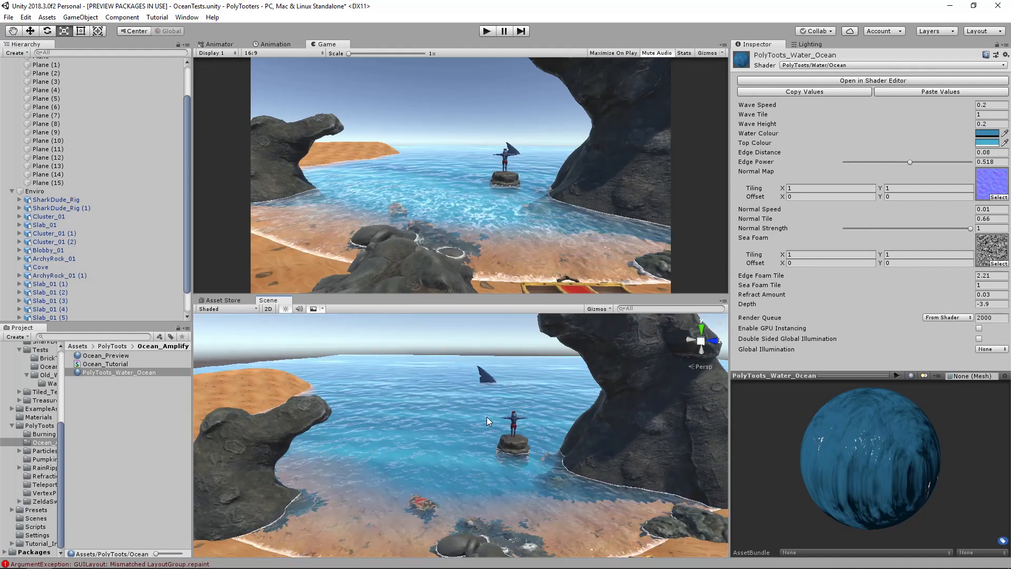